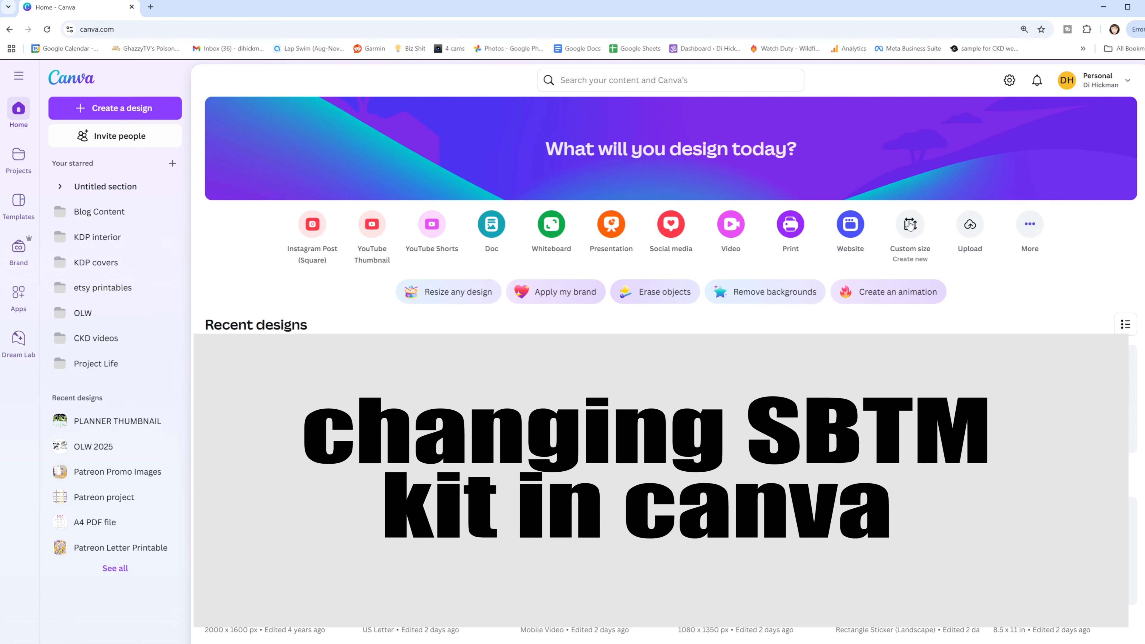
# - Create a new blank design with a custom size of 6 × 4 inches
pyautogui.click(911, 224)
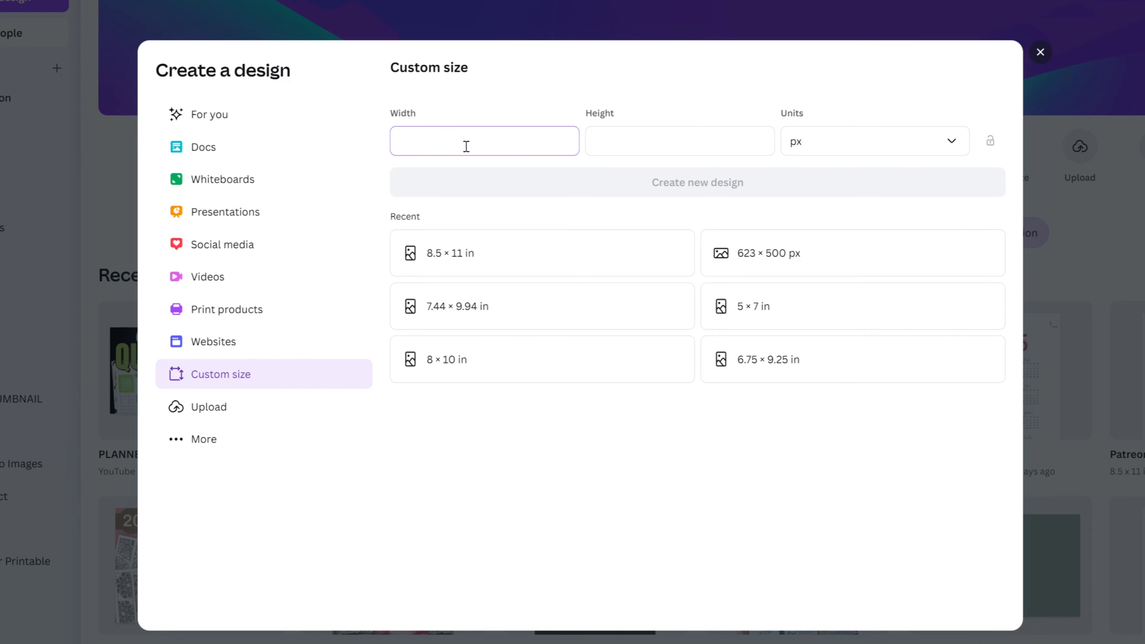
pyautogui.click(903, 149)
pyautogui.click(835, 226)
pyautogui.click(491, 143)
pyautogui.click(691, 144)
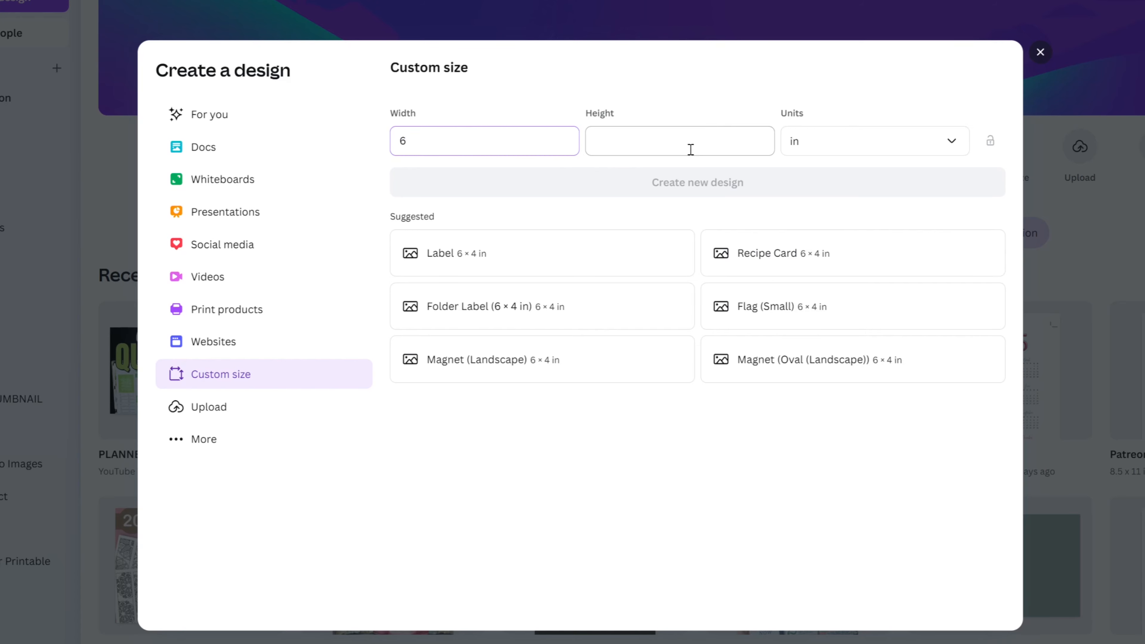
pyautogui.write('4')
pyautogui.click(682, 189)
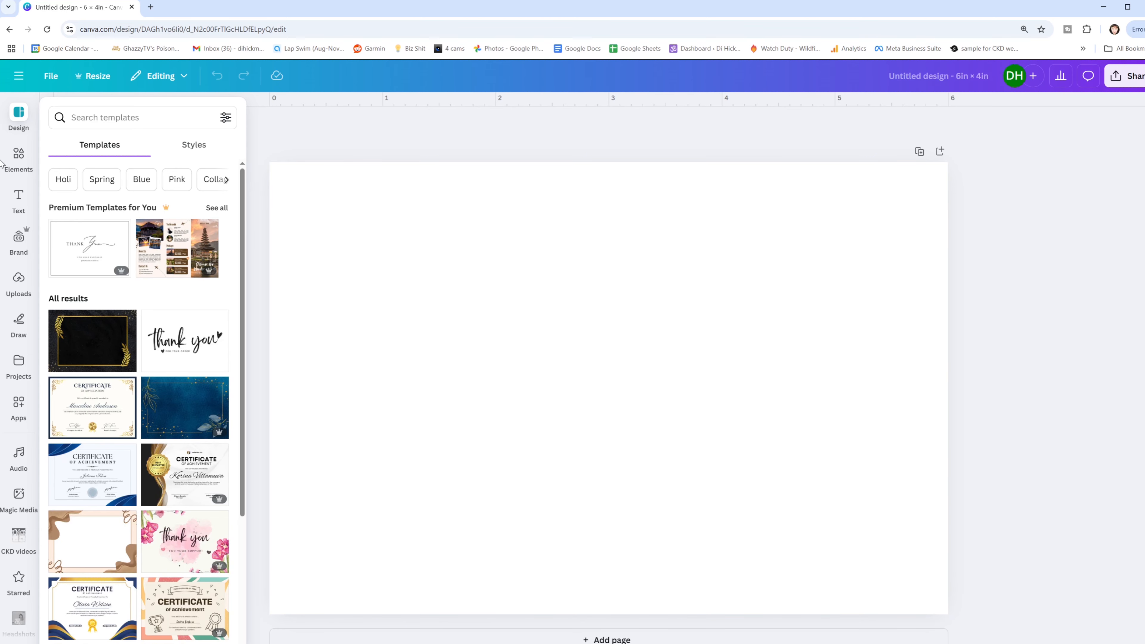
# - Add a single-cell grid to the page and resize it to match the page edges exactly
pyautogui.click(19, 158)
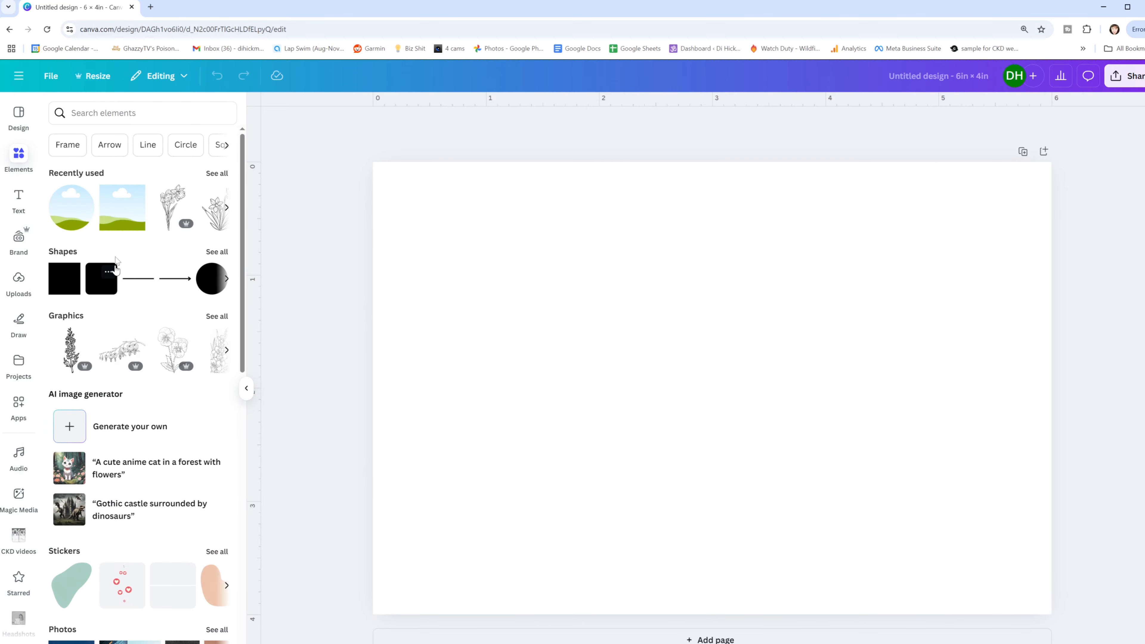
pyautogui.scroll(-6, 110, 397)
pyautogui.scroll(-1, 110, 401)
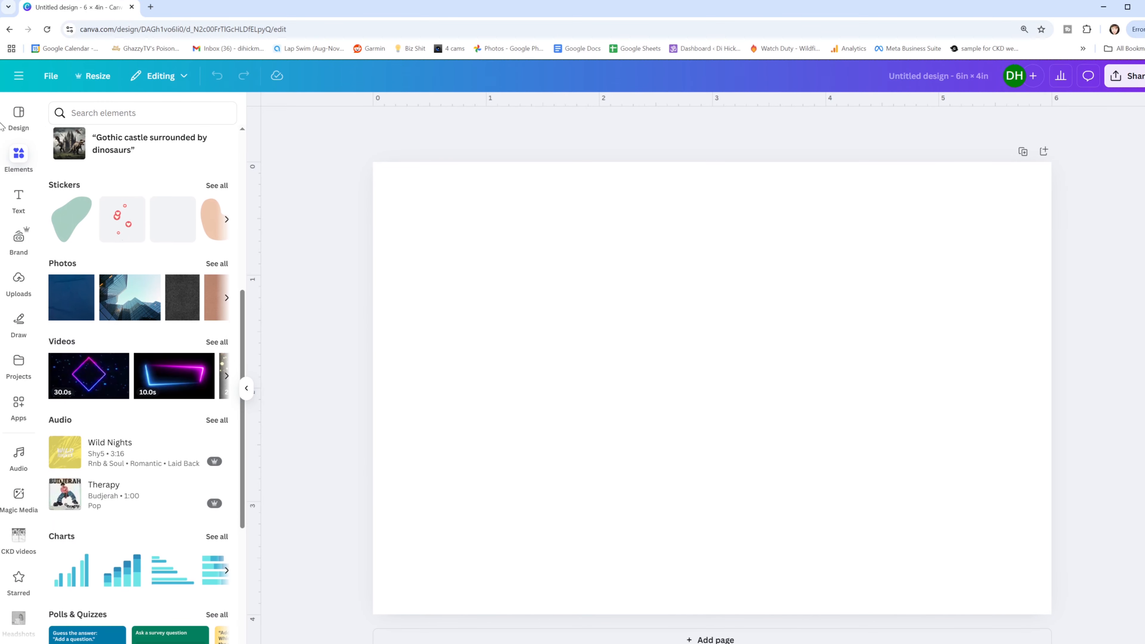
pyautogui.scroll(-2, 126, 226)
pyautogui.scroll(-5, 143, 309)
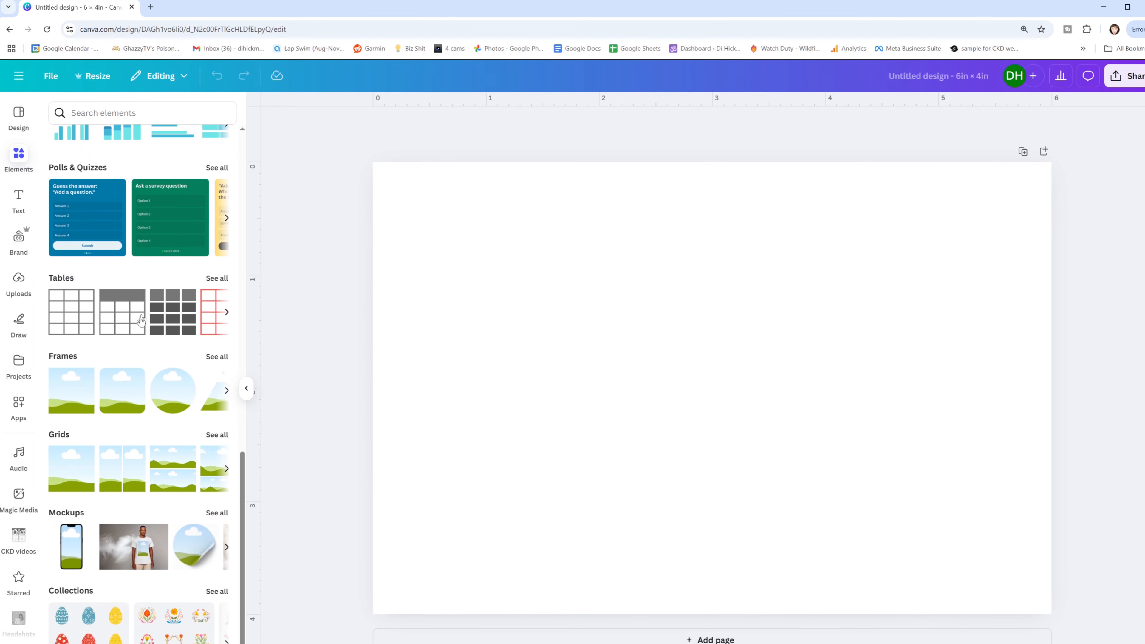
pyautogui.click(69, 472)
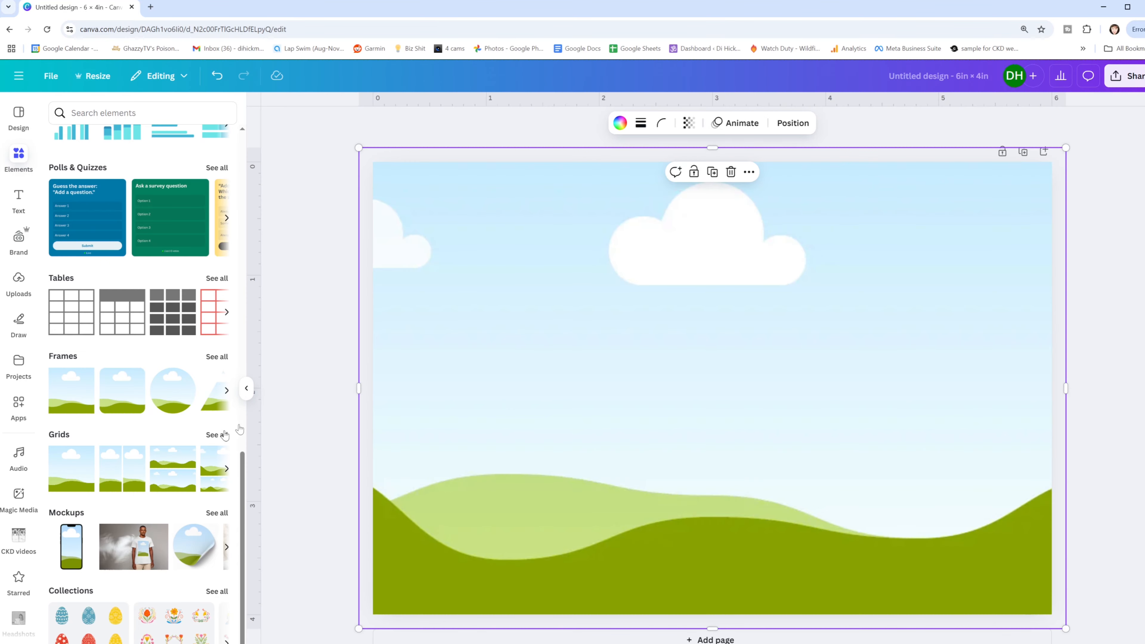
pyautogui.moveTo(358, 147); pyautogui.dragTo(373, 161)
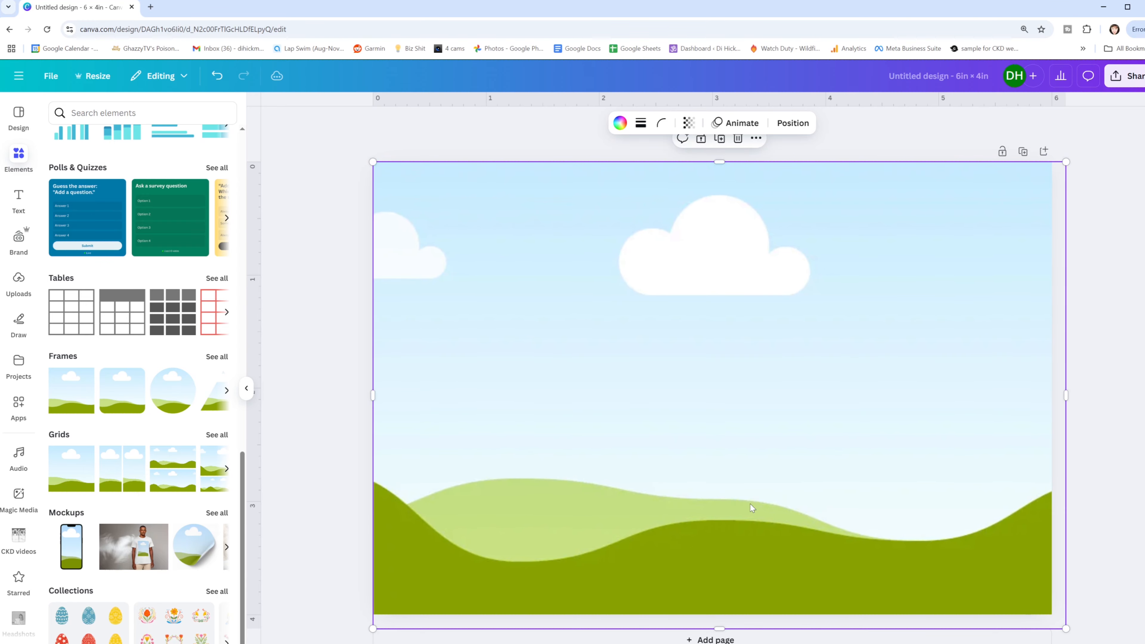
pyautogui.moveTo(1066, 628); pyautogui.dragTo(1053, 614)
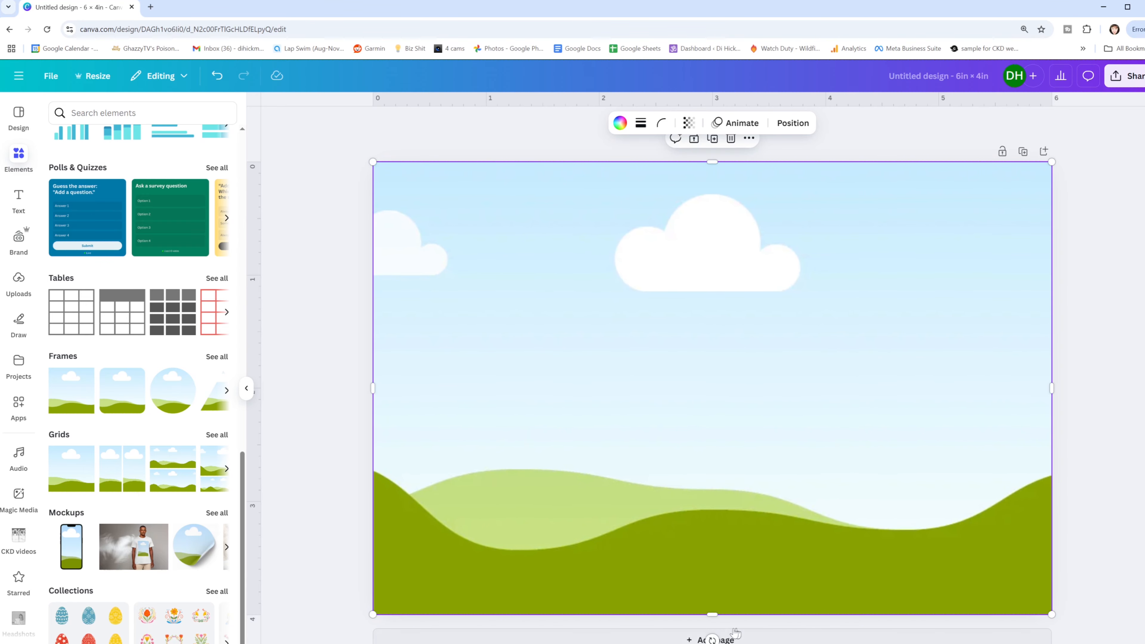
# - Add a second page with a grid of two side-by-side cells, resized to fit the page edges
pyautogui.scroll(-1, 721, 631)
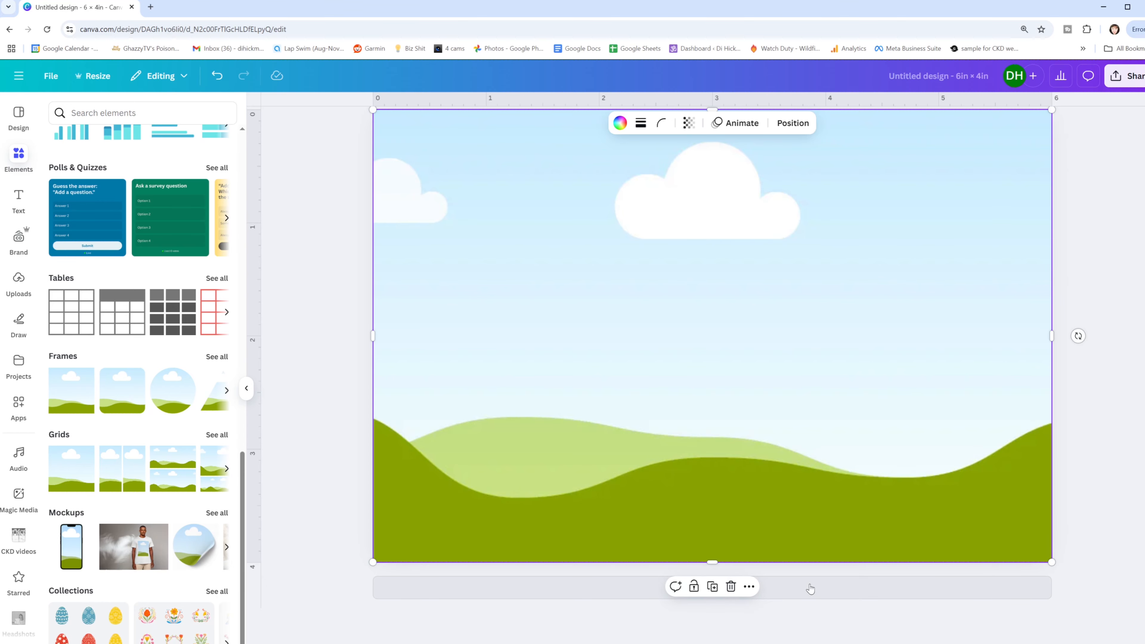
pyautogui.click(782, 606)
pyautogui.click(711, 588)
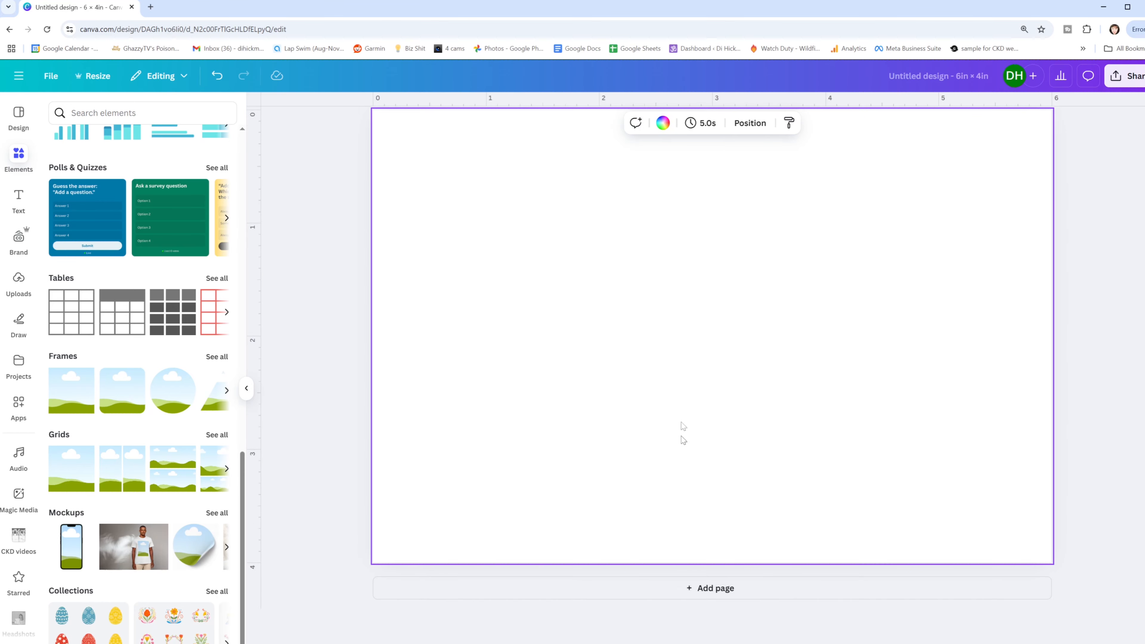
pyautogui.click(111, 473)
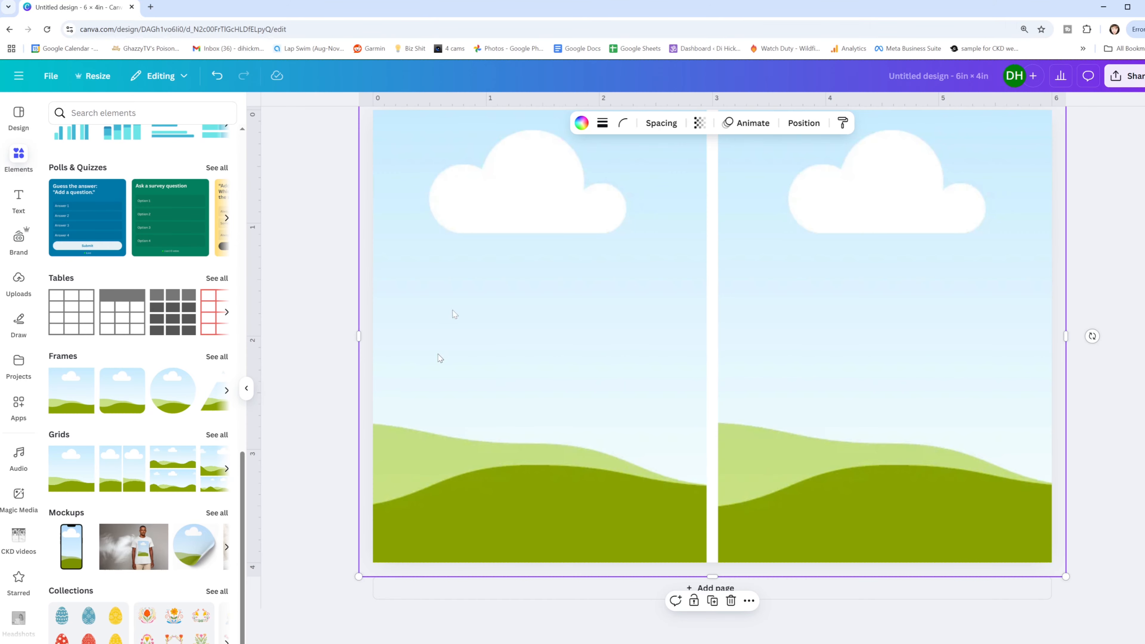
pyautogui.moveTo(359, 339); pyautogui.dragTo(373, 337)
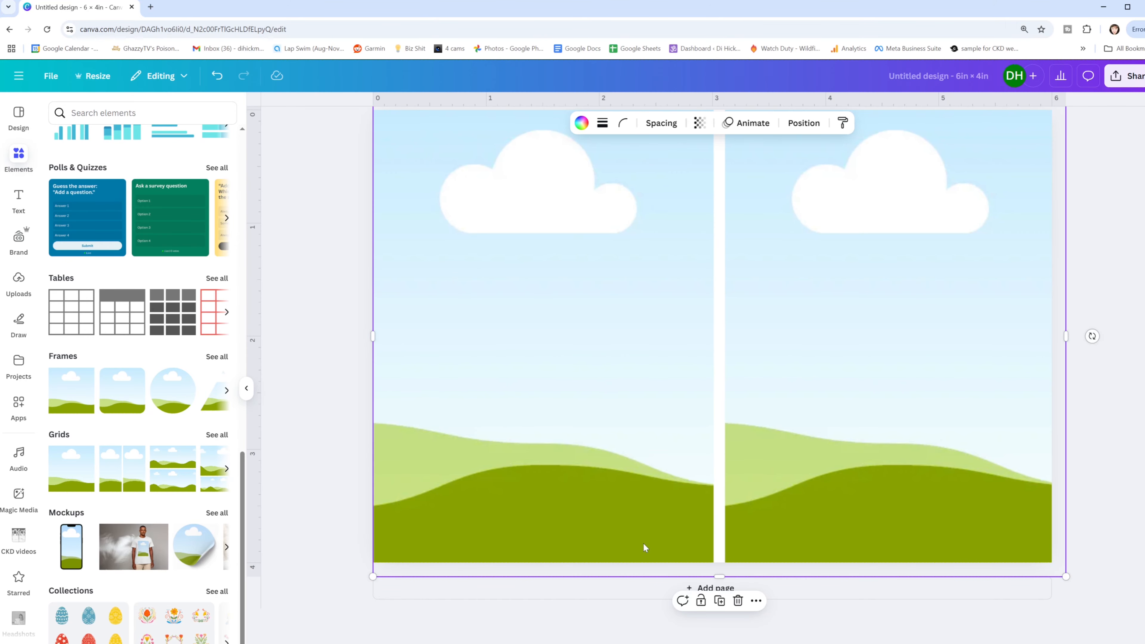
pyautogui.moveTo(715, 576); pyautogui.dragTo(715, 564)
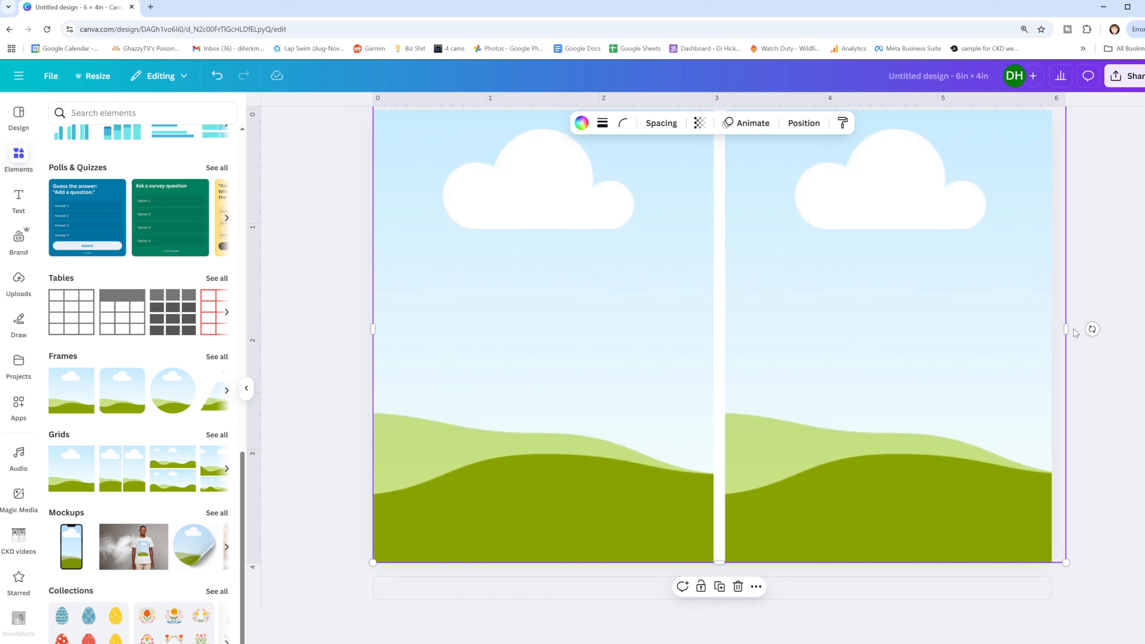
pyautogui.moveTo(1068, 331); pyautogui.dragTo(1053, 332)
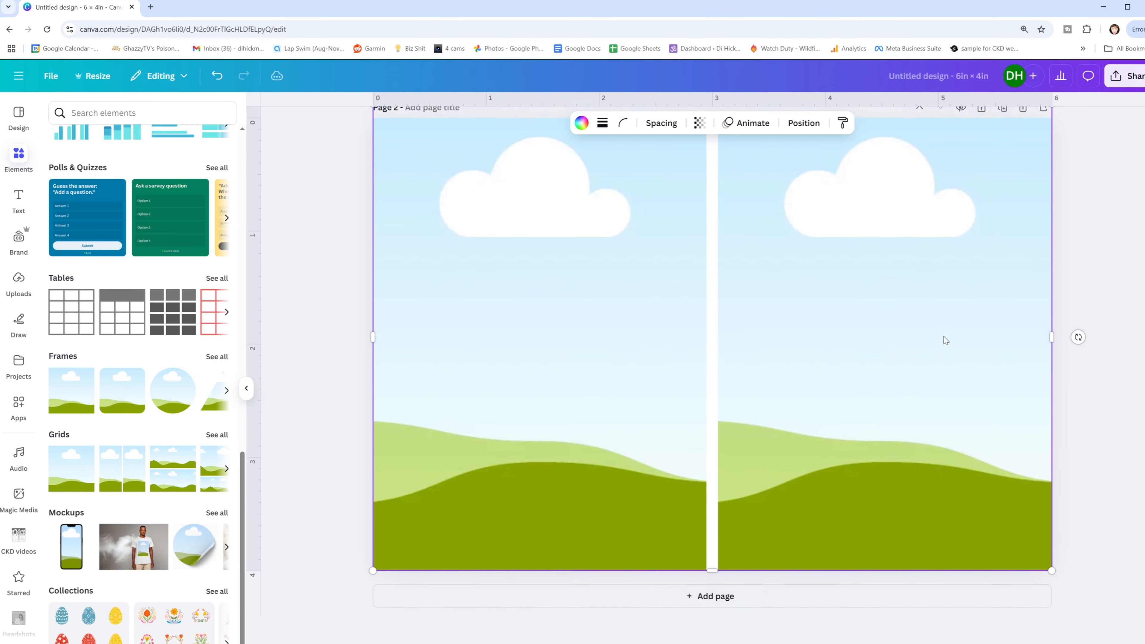
pyautogui.scroll(2, 882, 217)
pyautogui.moveTo(713, 201); pyautogui.dragTo(713, 214)
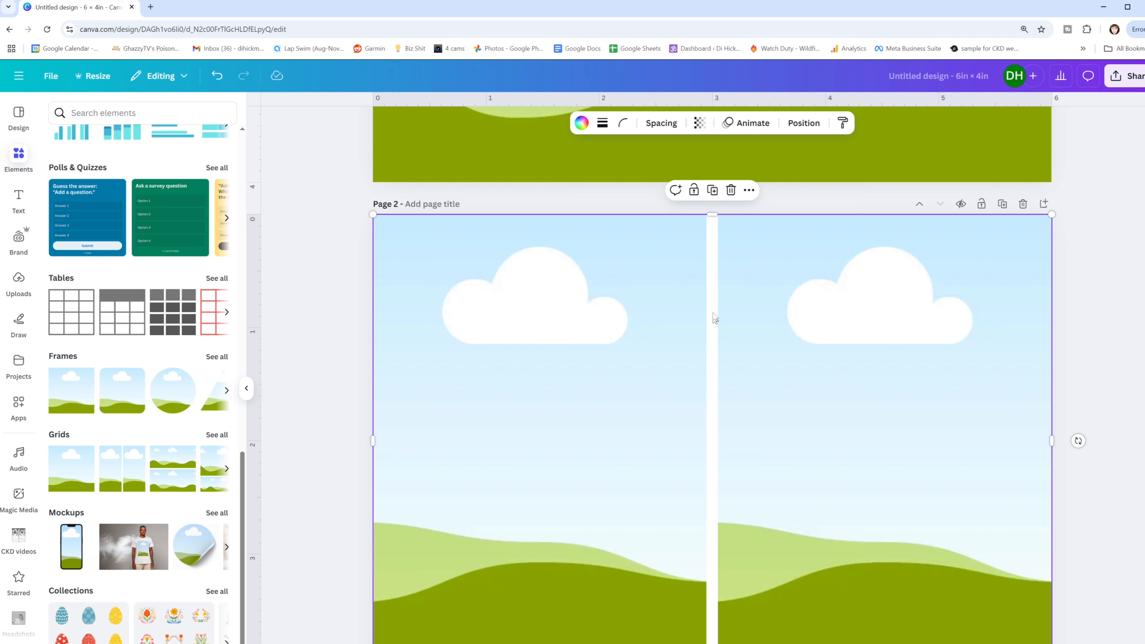
# - Set the grid spacing of the two-cell grid on page 2 to 0
pyautogui.click(662, 122)
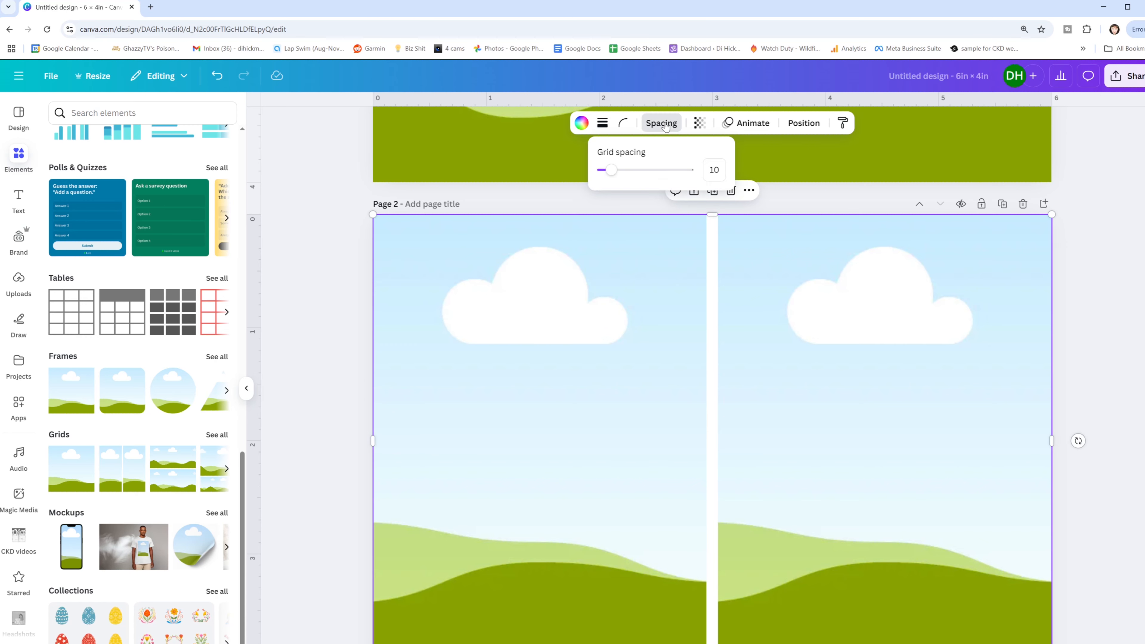
pyautogui.moveTo(614, 171); pyautogui.dragTo(584, 171)
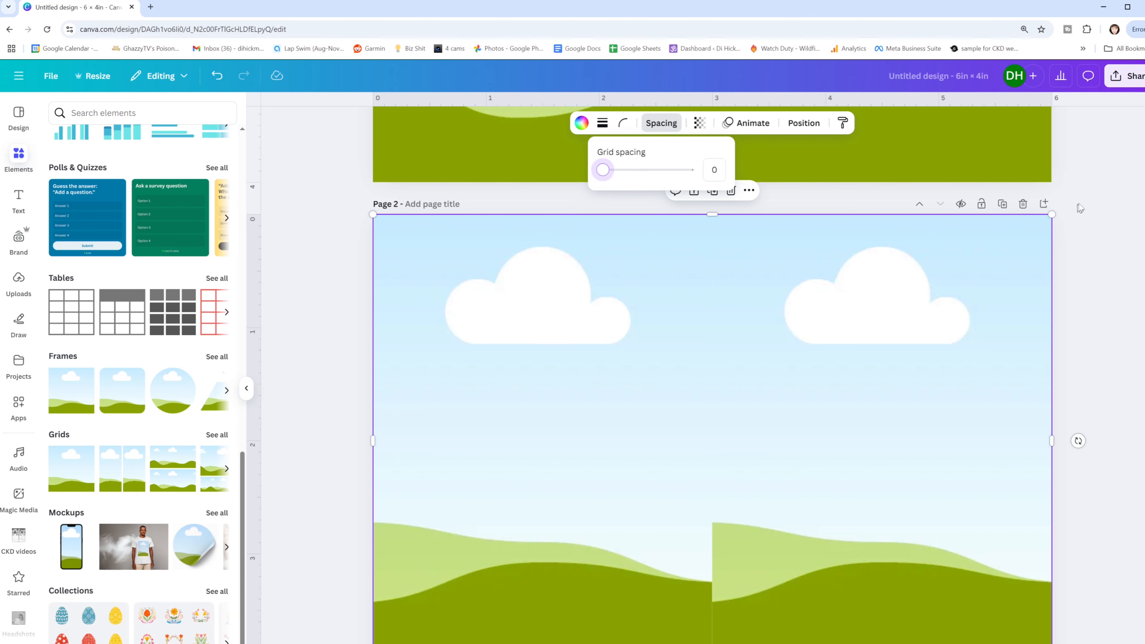
pyautogui.click(1085, 193)
pyautogui.scroll(-3, 747, 281)
pyautogui.scroll(10, 747, 281)
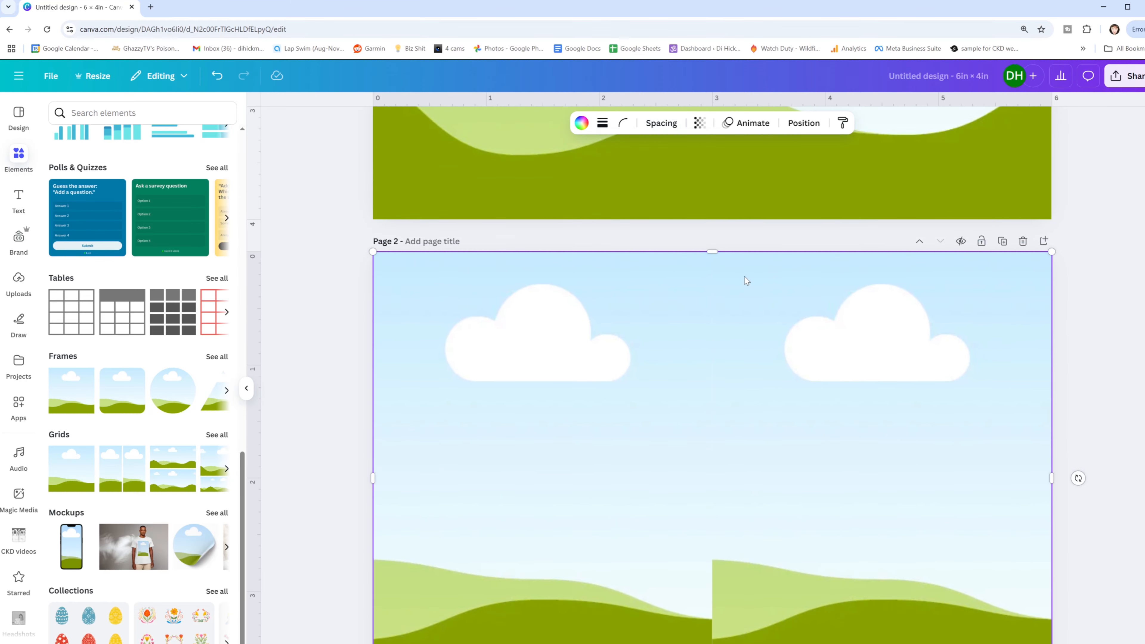
# - Open the SBTM April image folder inside the Ali E folder
pyautogui.scroll(-4, 7, 456)
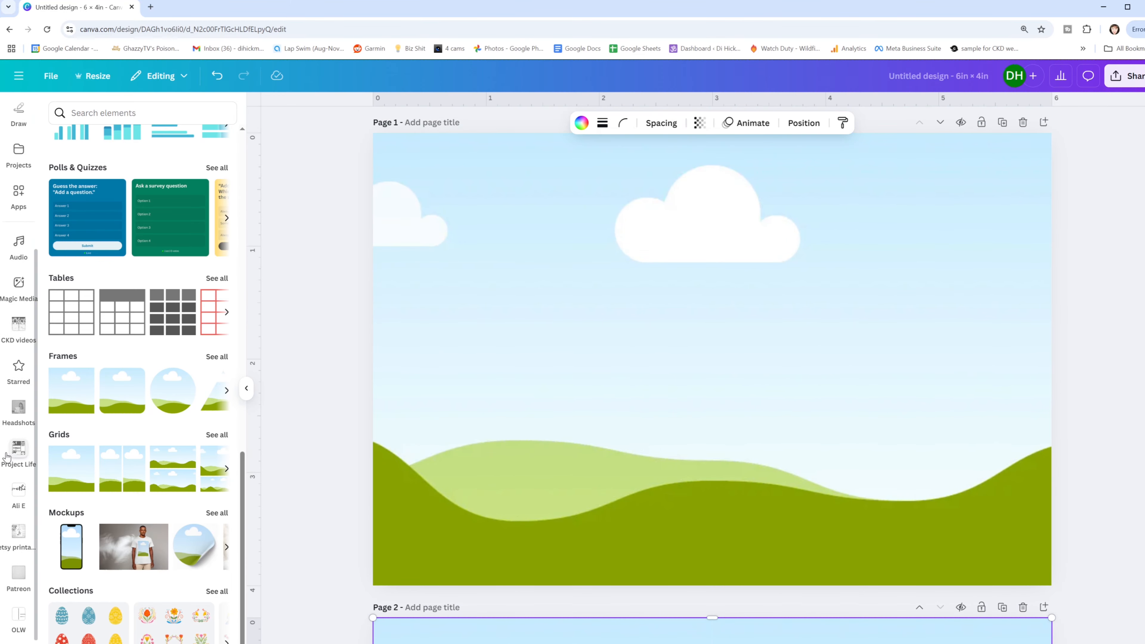
pyautogui.click(18, 491)
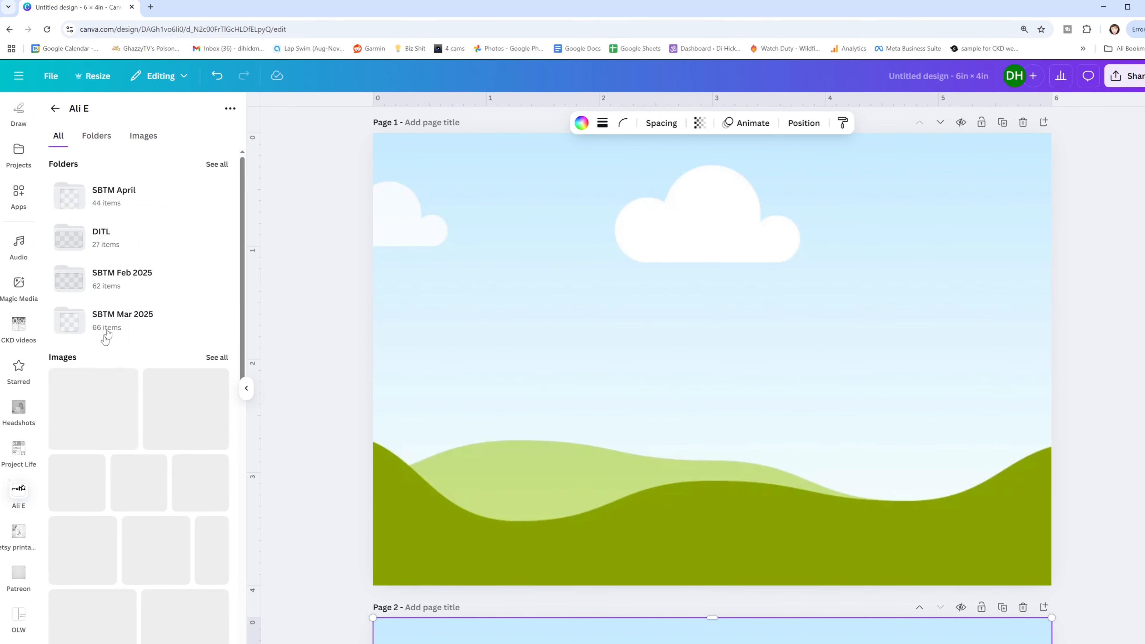
pyautogui.click(126, 199)
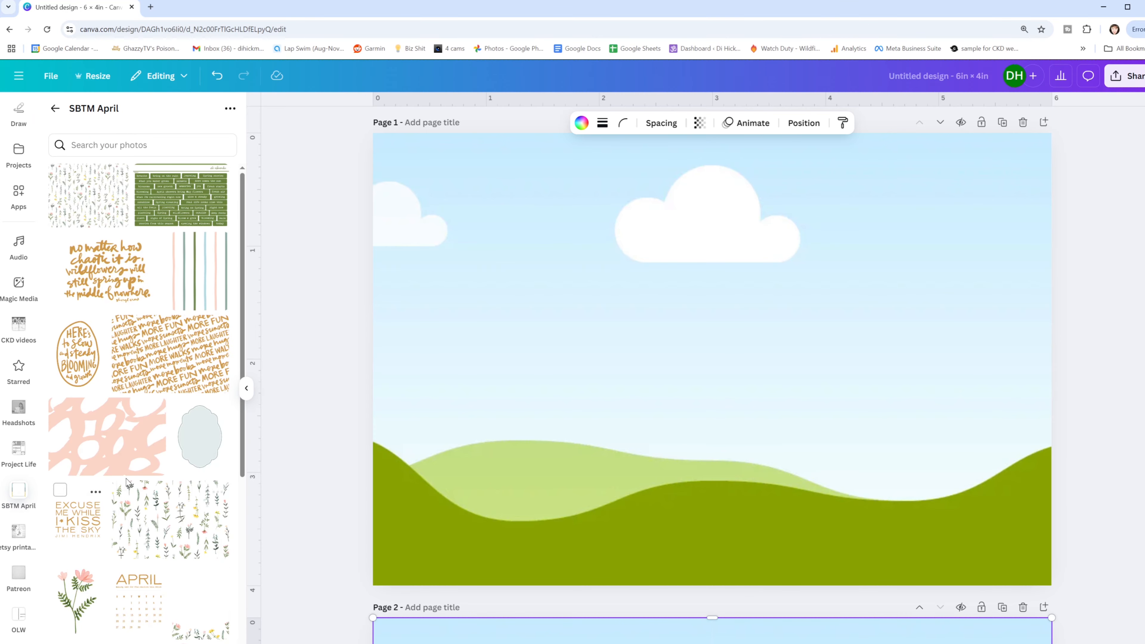
# - Find the yellow "Life Right Now" journal card in the SBTM April images and place it in page 1's grid so it fills the page
pyautogui.scroll(-6, 127, 509)
pyautogui.scroll(-8, 126, 478)
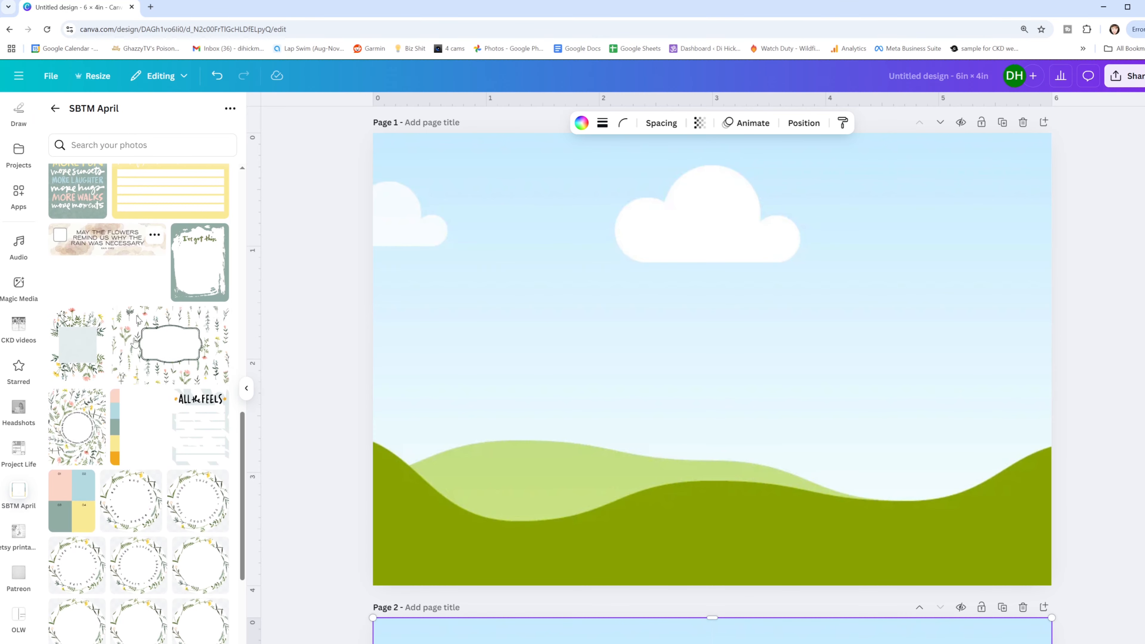
pyautogui.scroll(-5, 130, 494)
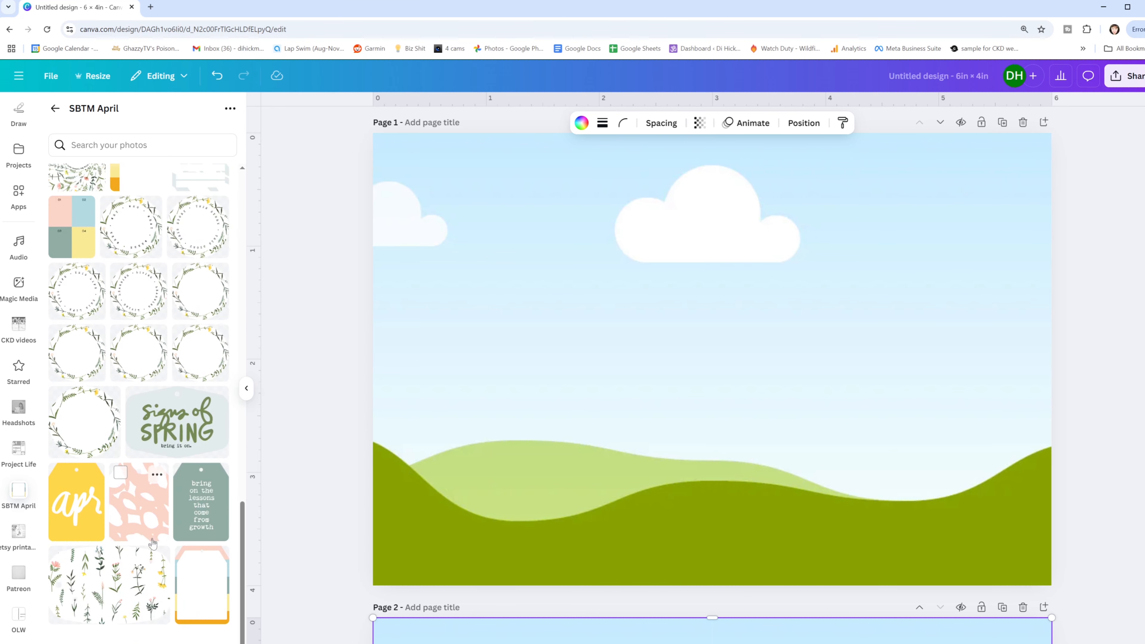
pyautogui.scroll(15, 175, 406)
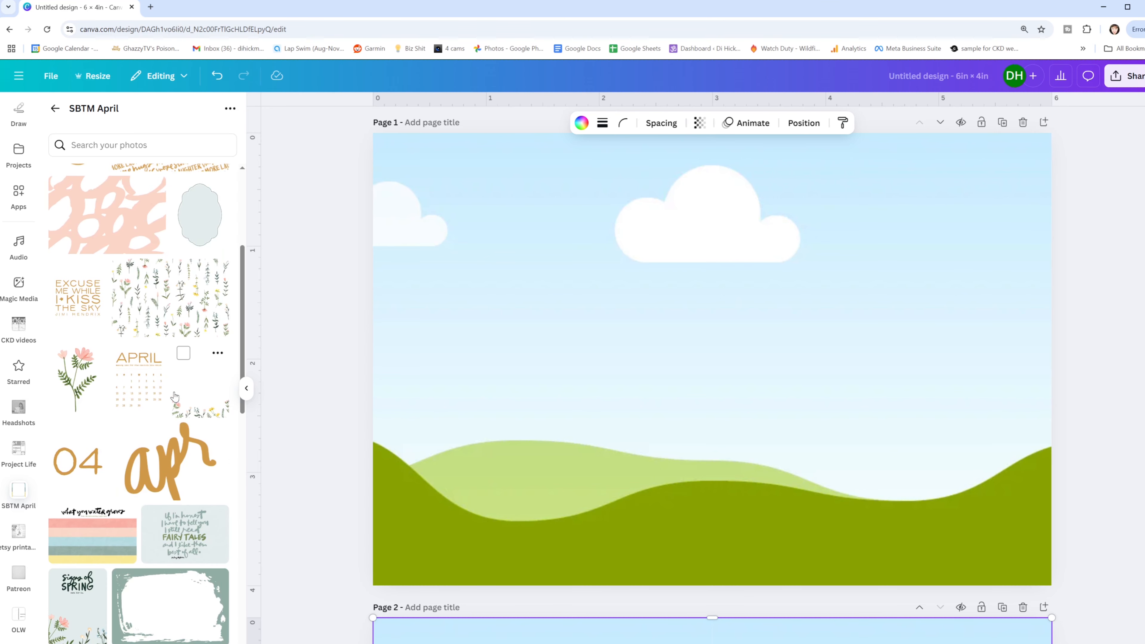
pyautogui.scroll(1, 614, 383)
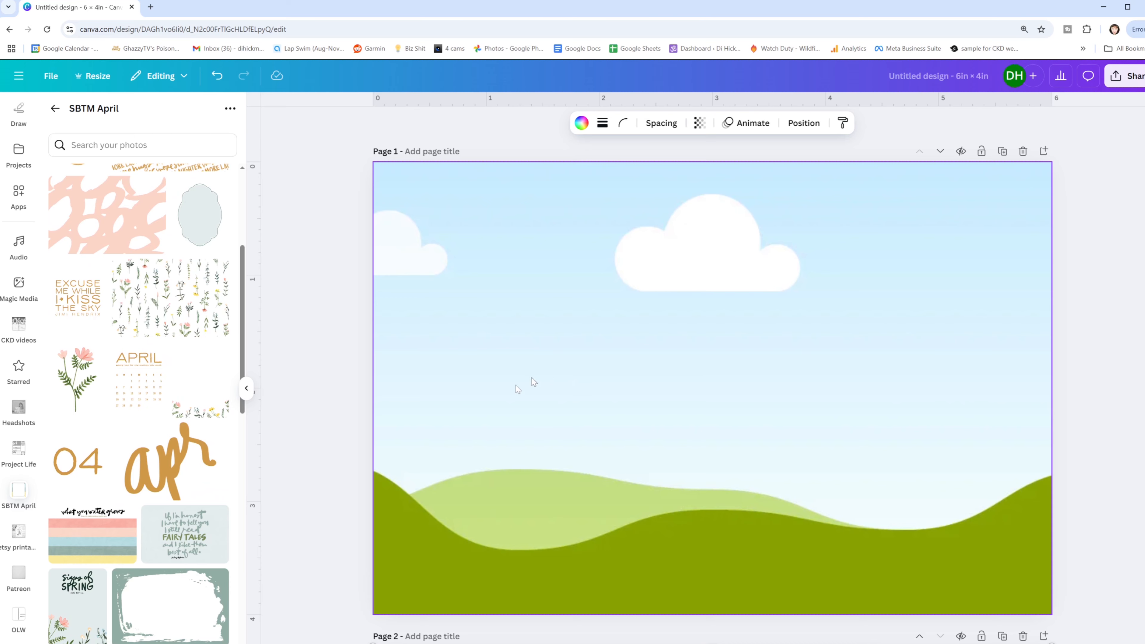
pyautogui.scroll(-5, 167, 341)
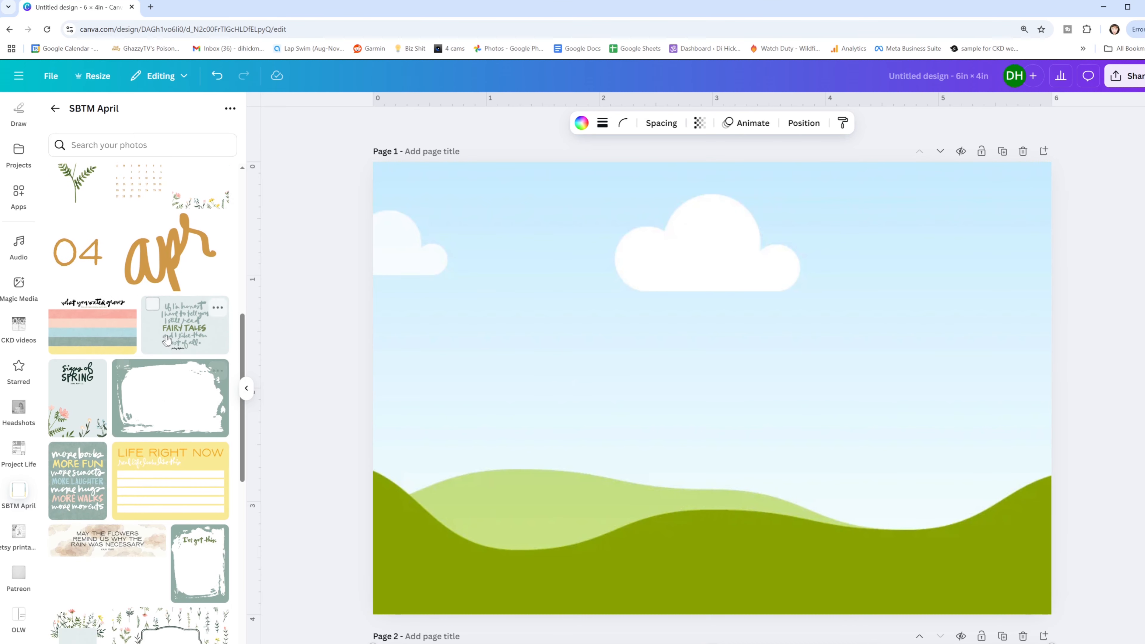
pyautogui.click(163, 477)
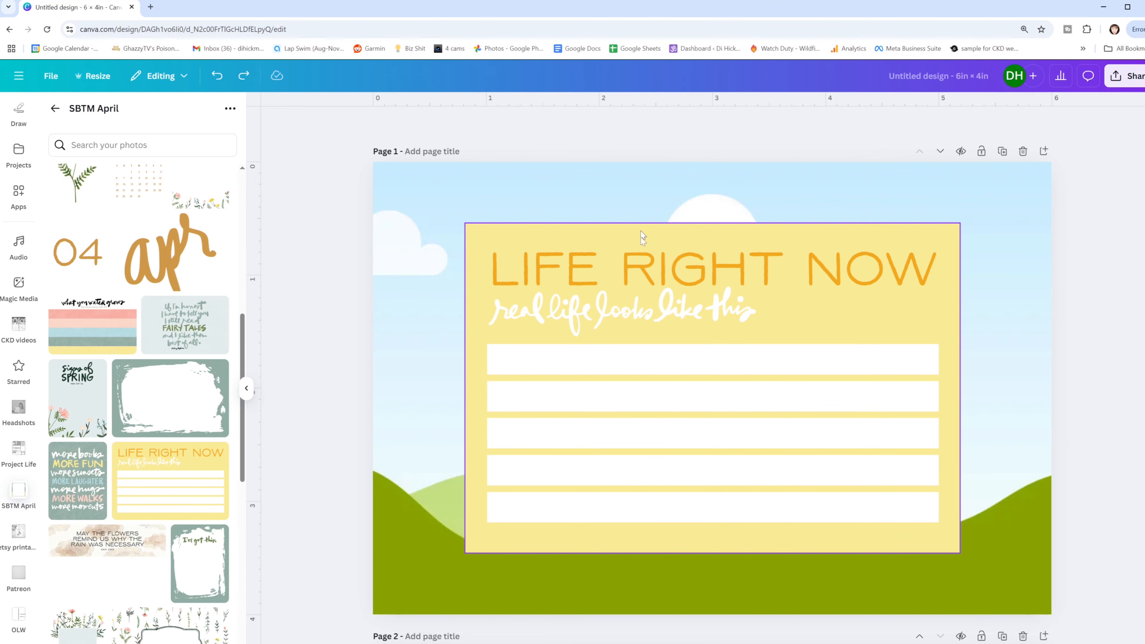
pyautogui.click(653, 264)
pyautogui.moveTo(652, 263); pyautogui.dragTo(653, 237)
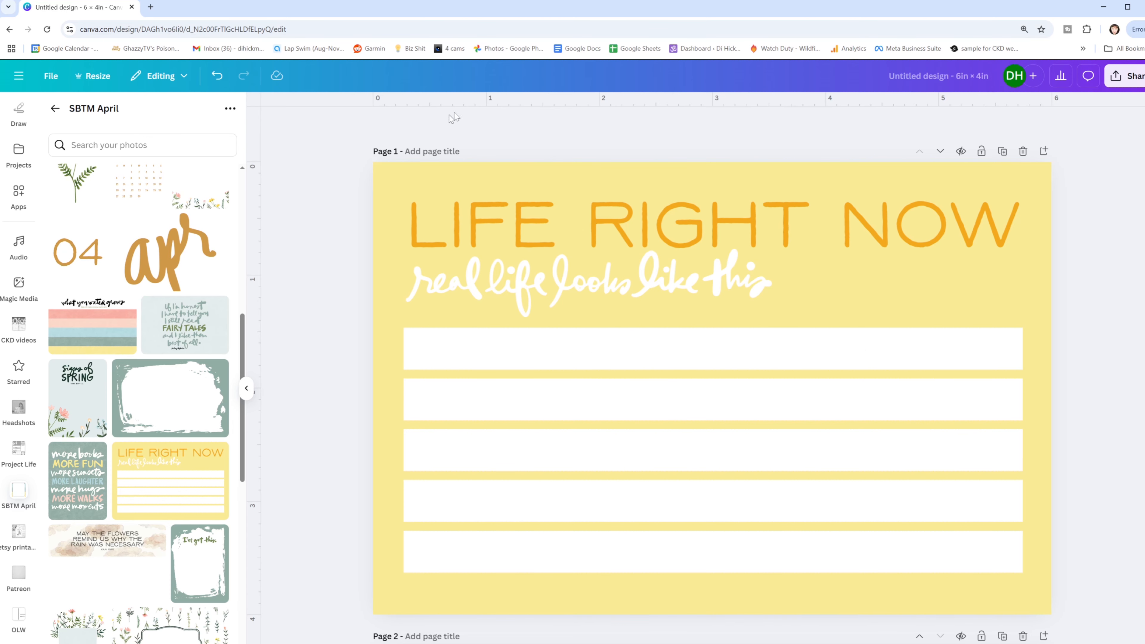
# - Add a text box on the card's first white line, widen it to nearly the line's full width, and left-align its text
pyautogui.click(536, 325)
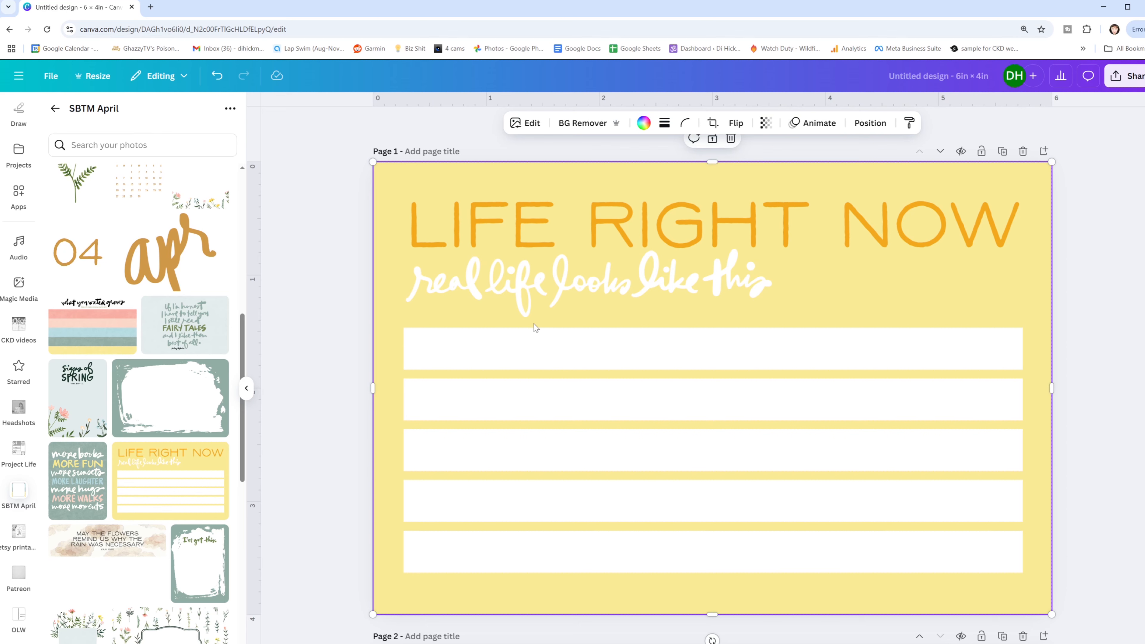
pyautogui.press('t')
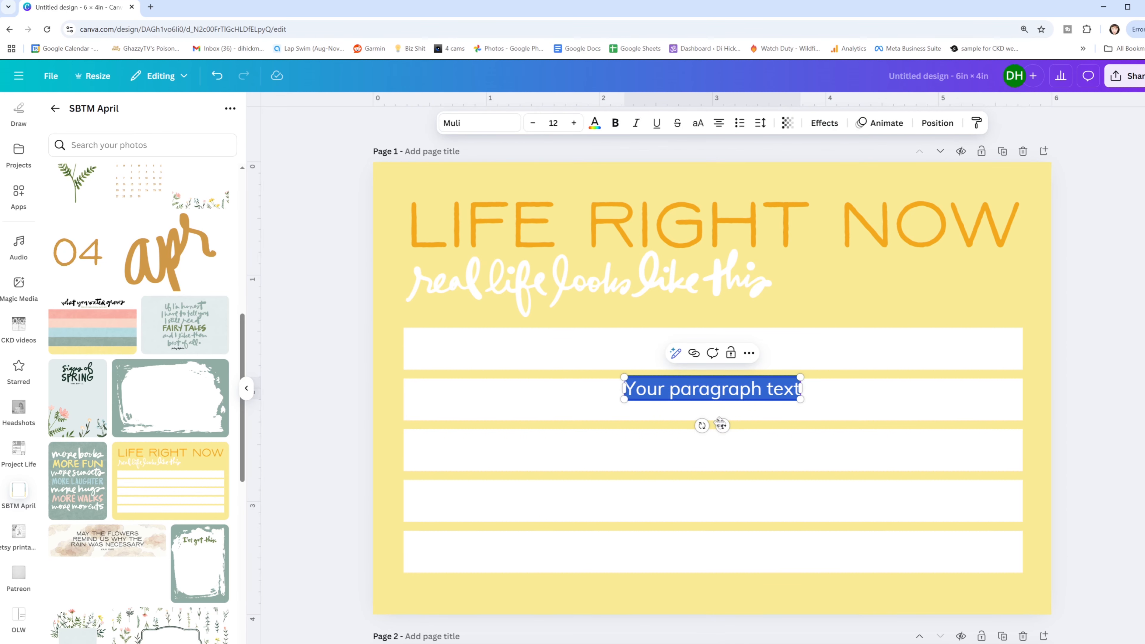
pyautogui.moveTo(721, 425); pyautogui.dragTo(507, 385)
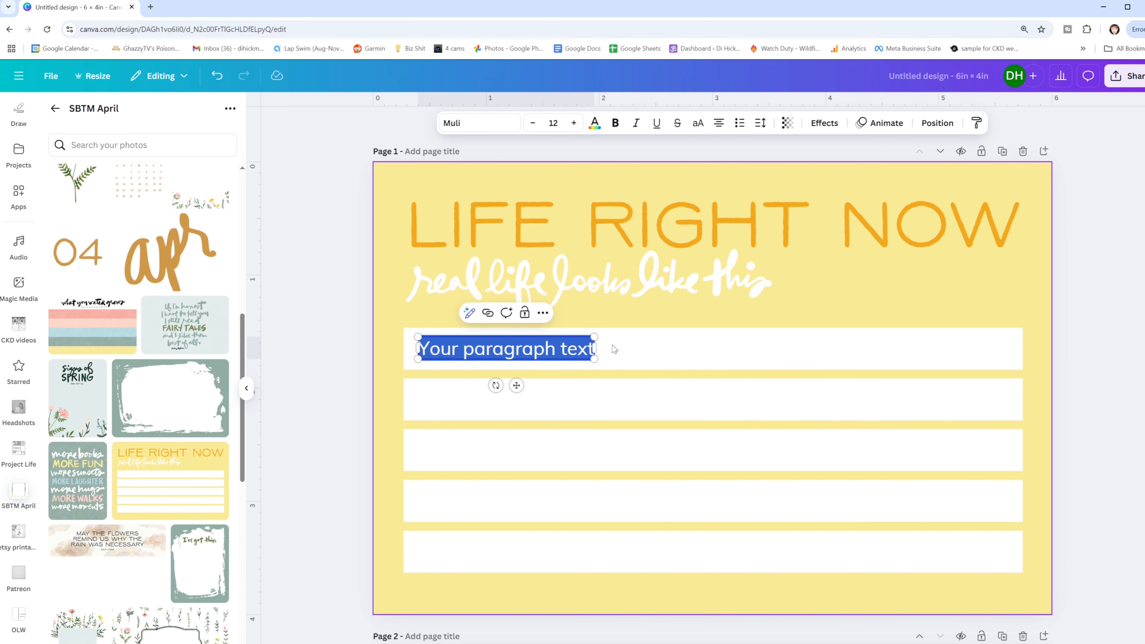
pyautogui.moveTo(597, 350); pyautogui.dragTo(1014, 343)
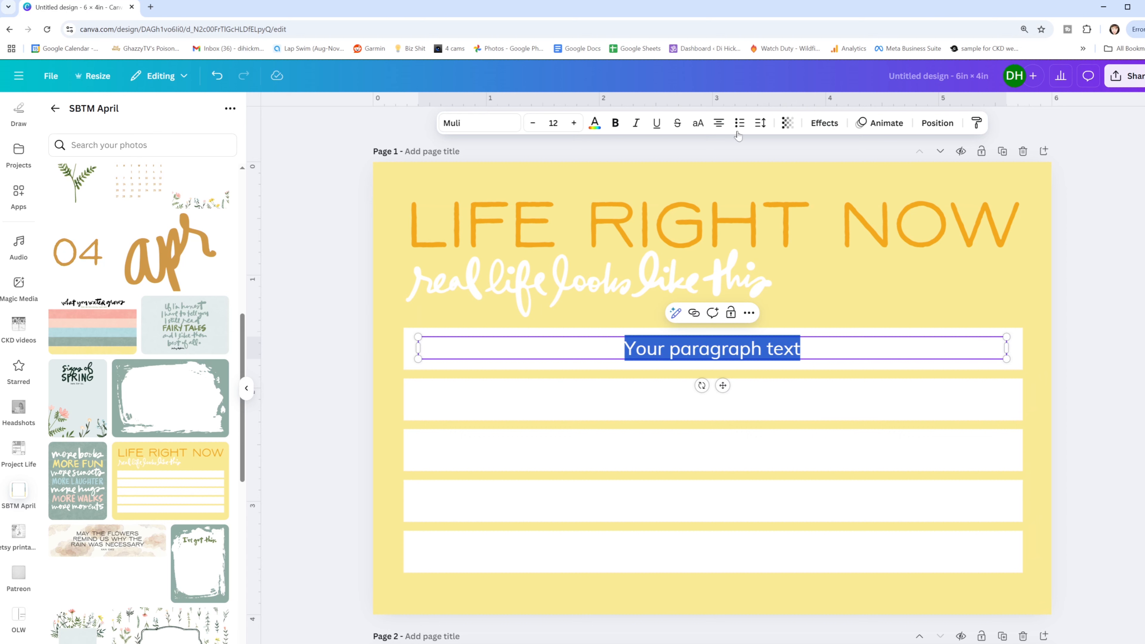
pyautogui.click(718, 124)
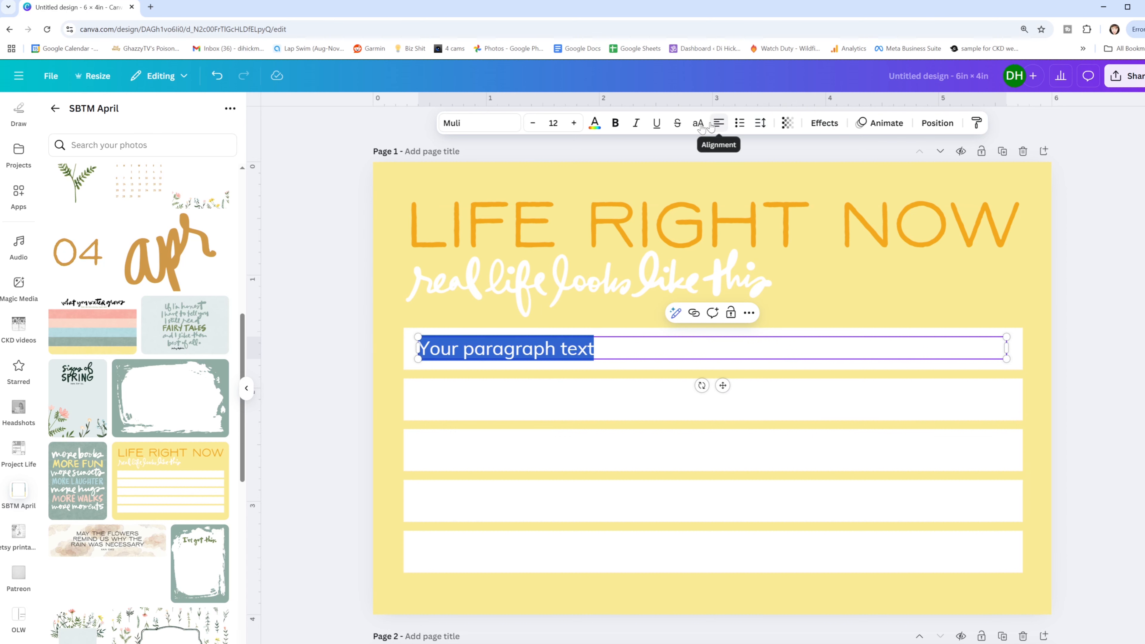
pyautogui.moveTo(607, 344); pyautogui.dragTo(410, 345)
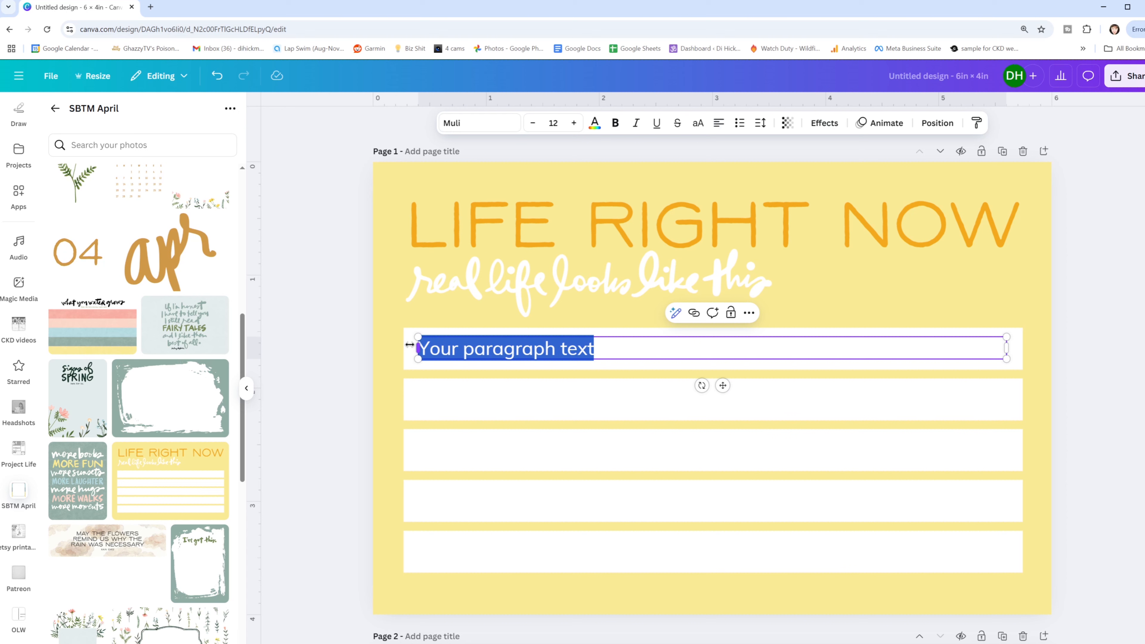
# - Enter "journaling goes here" in the text box on the card's first white line
pyautogui.write('Journaliong')
pyautogui.press('BackSpace')
pyautogui.write('g goes here')
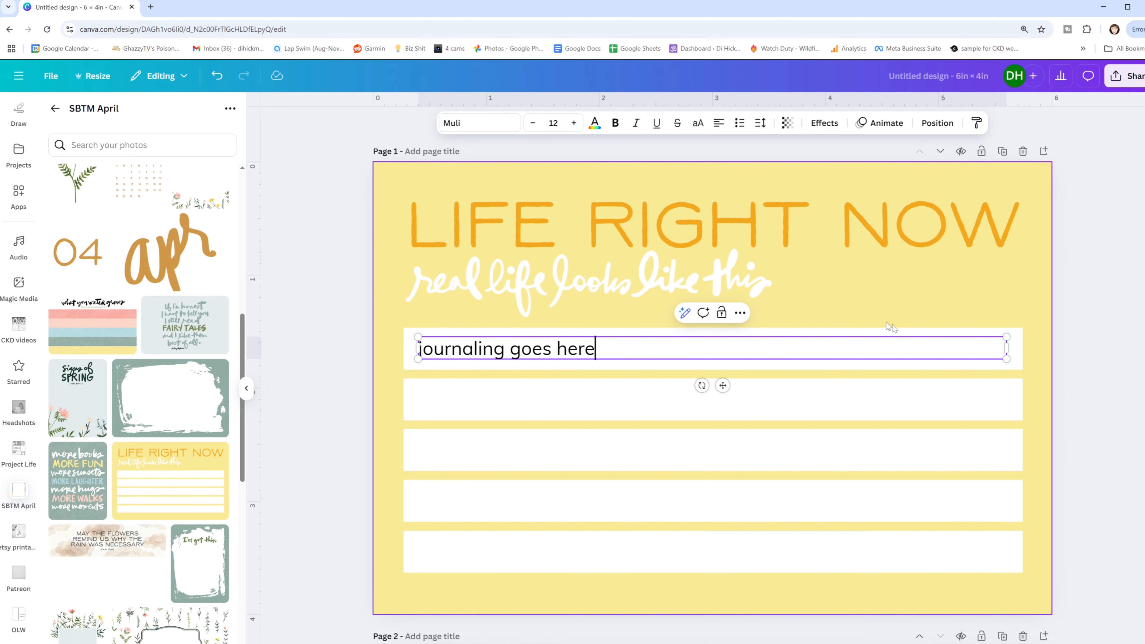
pyautogui.click(900, 298)
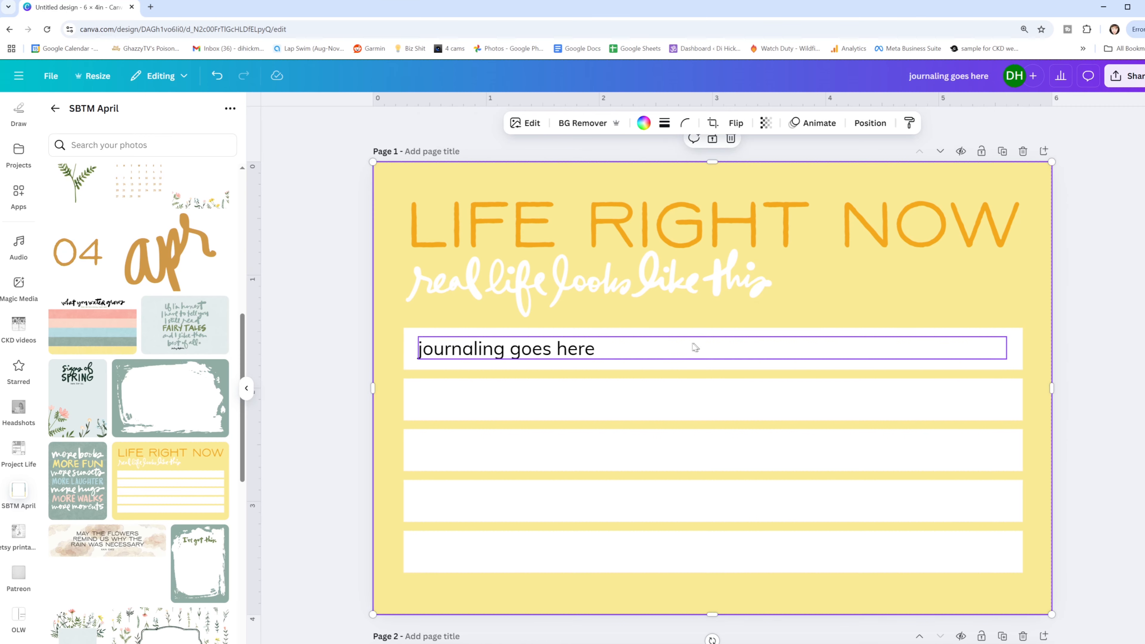
# - Choose JPG as the file type in the download settings, then leave them without downloading
pyautogui.click(1115, 84)
pyautogui.click(954, 302)
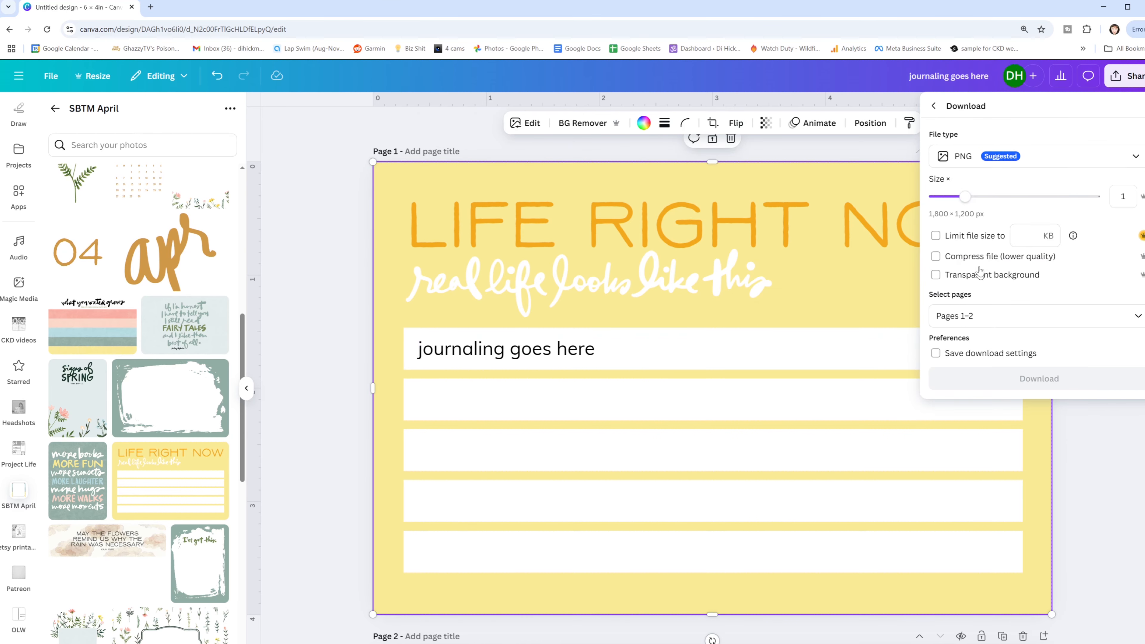
pyautogui.click(983, 158)
pyautogui.click(961, 192)
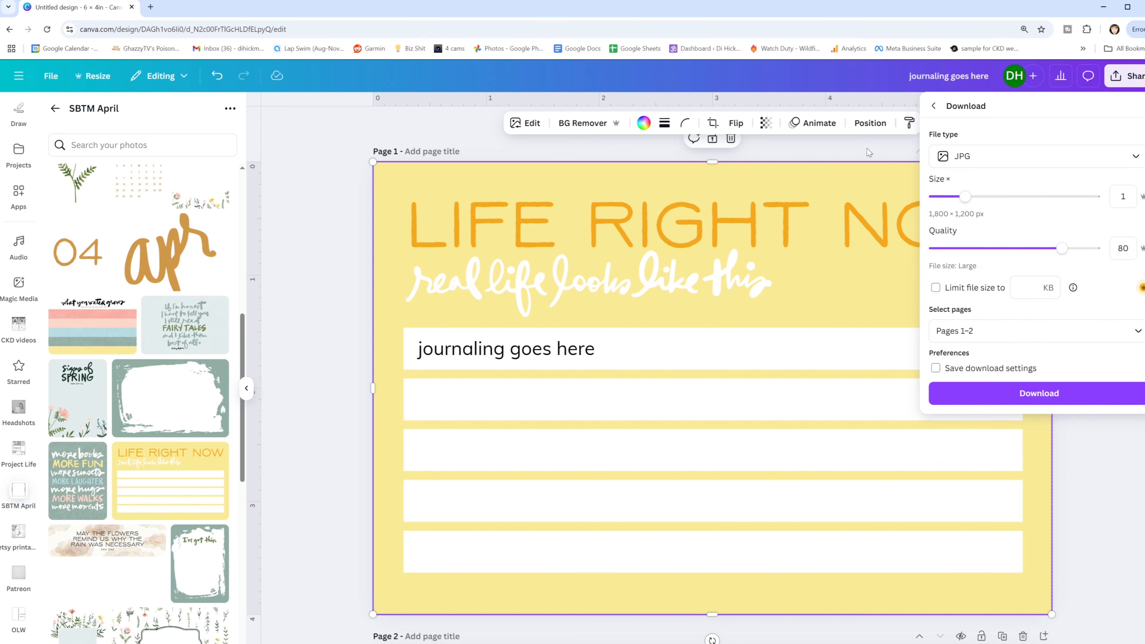
pyautogui.click(863, 177)
# - Delete the "journaling goes here" text box from the page 1 card
pyautogui.click(617, 355)
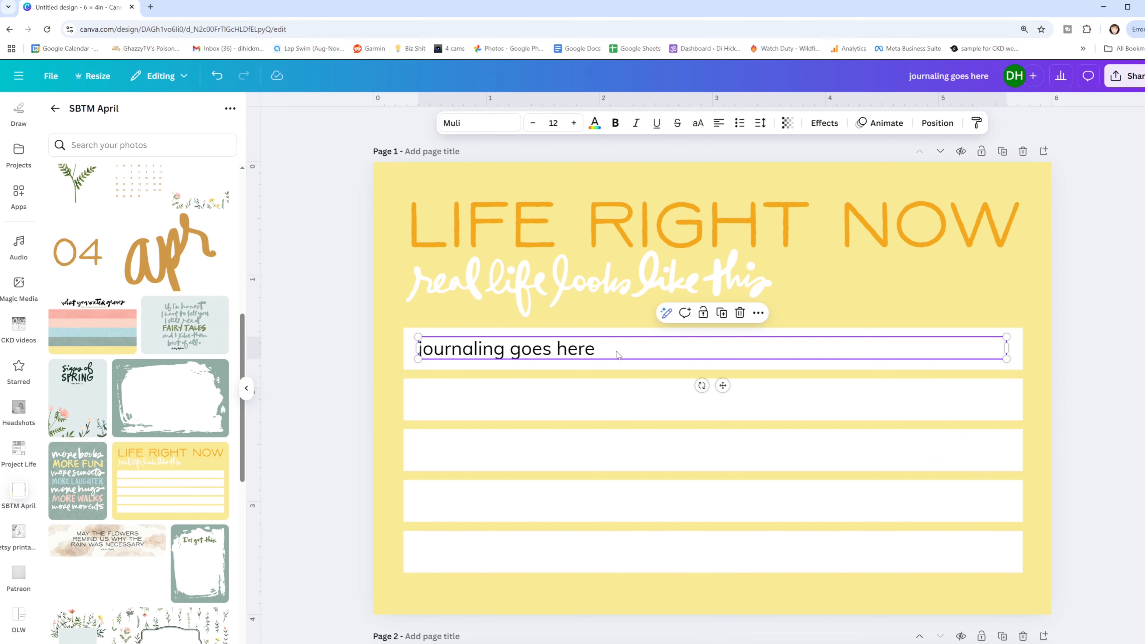
pyautogui.press('Delete')
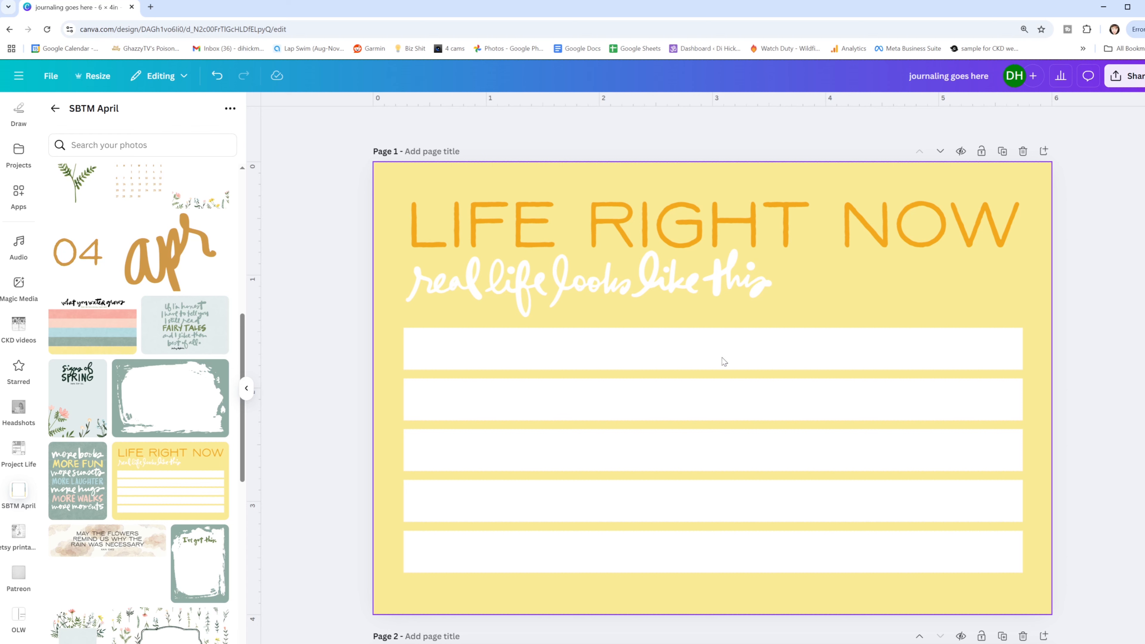
# - Add a square shape to page 1 and stretch it into a rectangle covering all five white lines of the card
pyautogui.scroll(5, 20, 225)
pyautogui.click(18, 155)
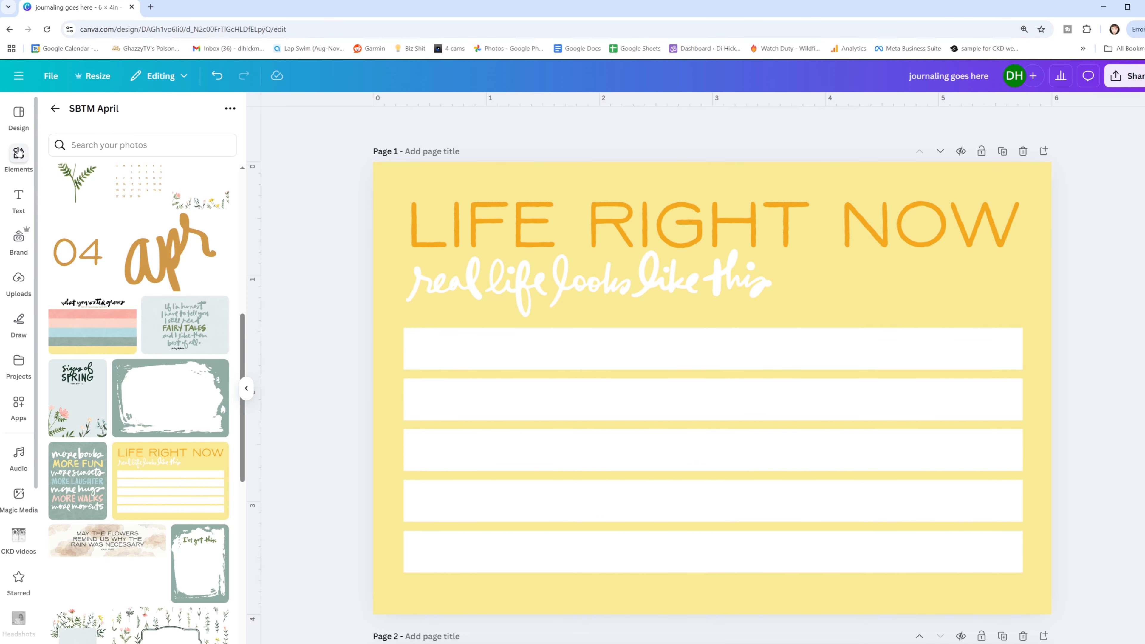
pyautogui.scroll(10, 120, 307)
pyautogui.scroll(1, 121, 307)
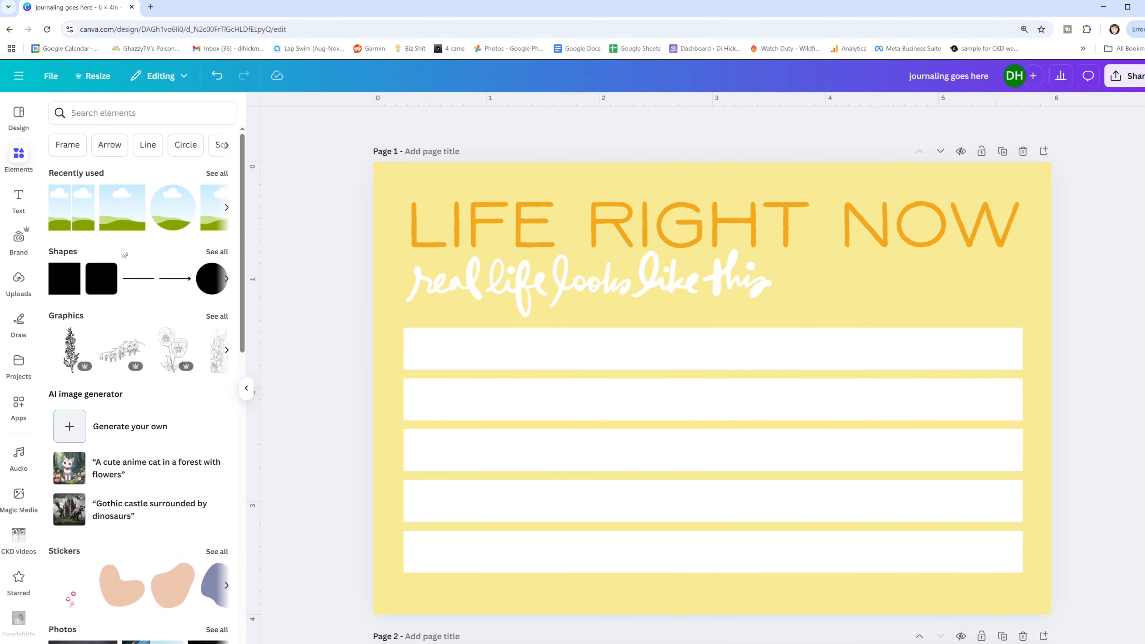
pyautogui.click(61, 280)
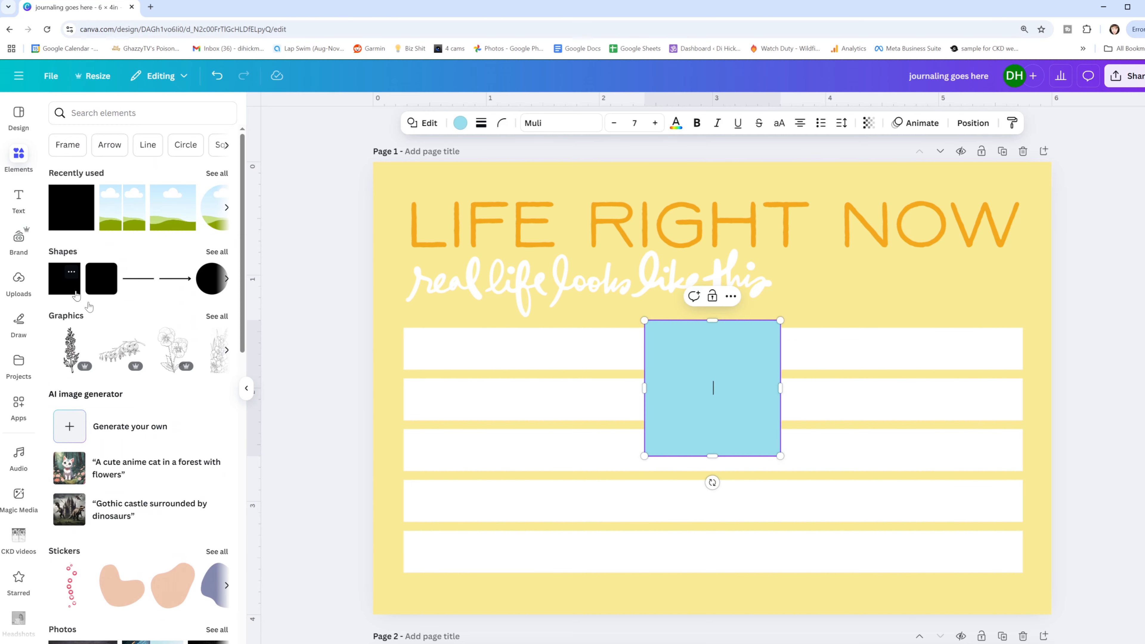
pyautogui.moveTo(718, 366); pyautogui.dragTo(464, 367)
pyautogui.moveTo(535, 394); pyautogui.dragTo(1026, 392)
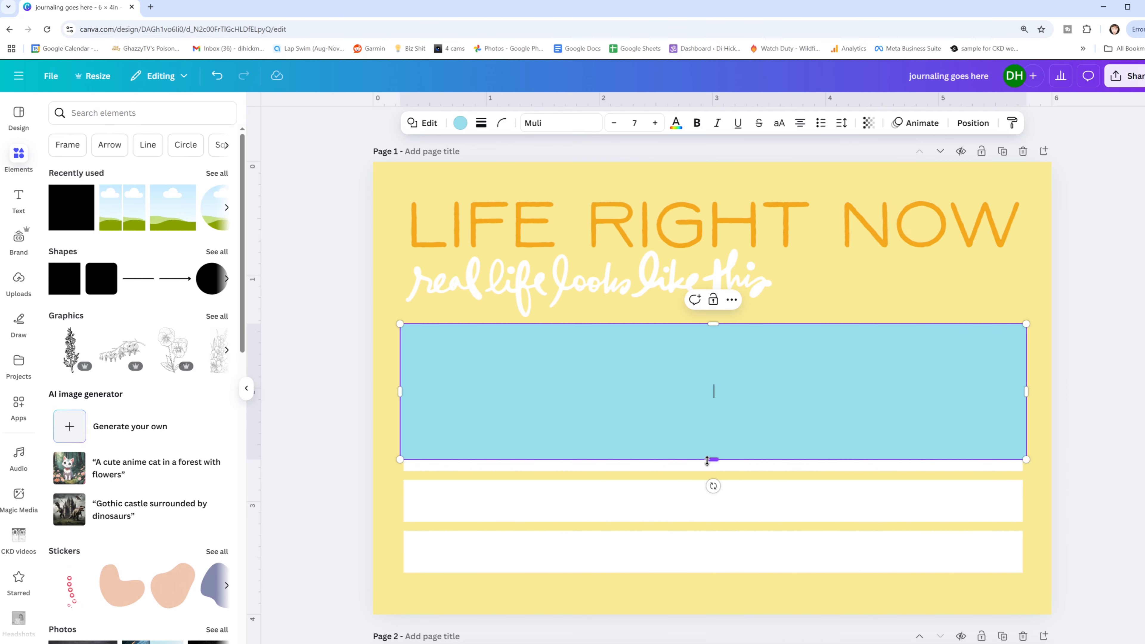
pyautogui.moveTo(709, 460); pyautogui.dragTo(703, 593)
# - Fill the rectangle over the card's lines with white
pyautogui.click(460, 122)
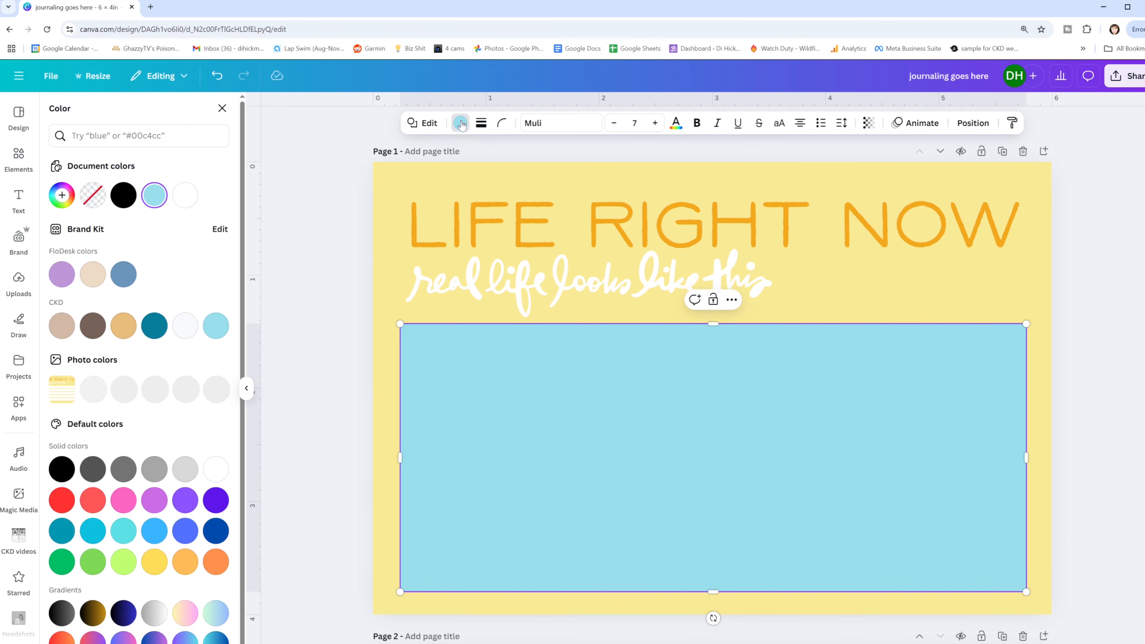
pyautogui.click(185, 195)
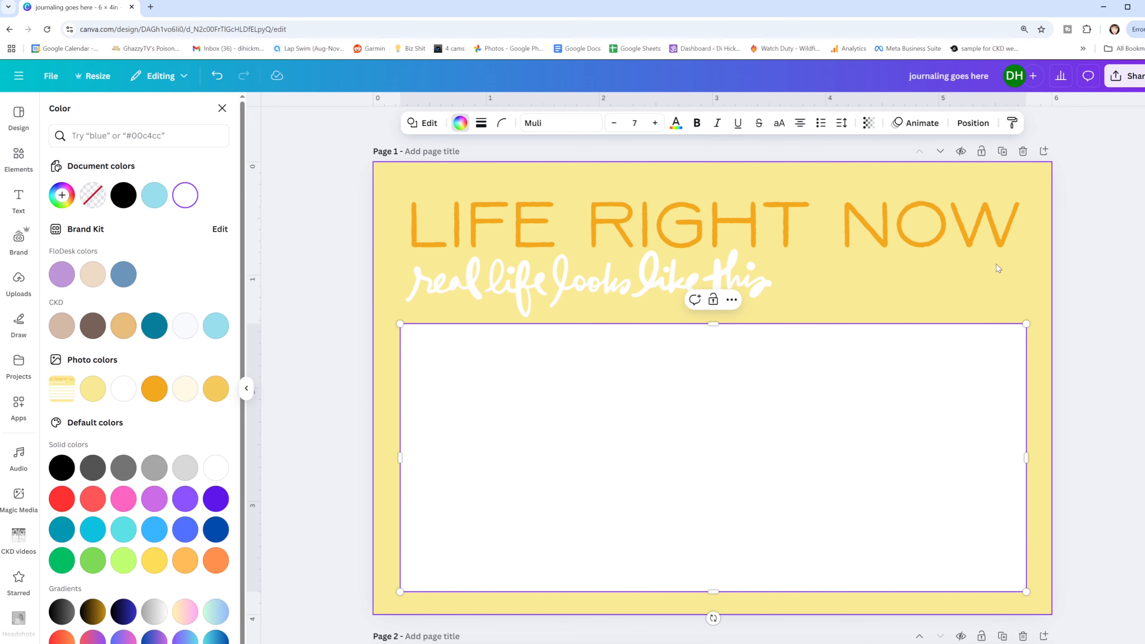
pyautogui.click(659, 406)
pyautogui.click(849, 318)
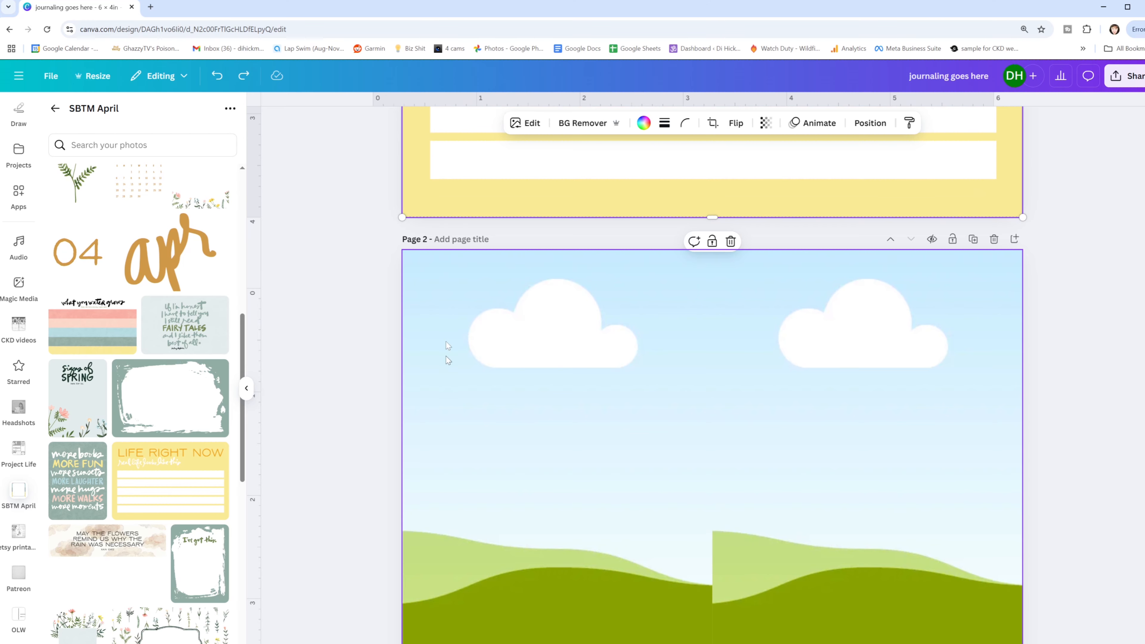
# - Adjust the light yellow color of the page 1 card to hue -100, saturation 88 and brightness -36
pyautogui.scroll(8, 577, 388)
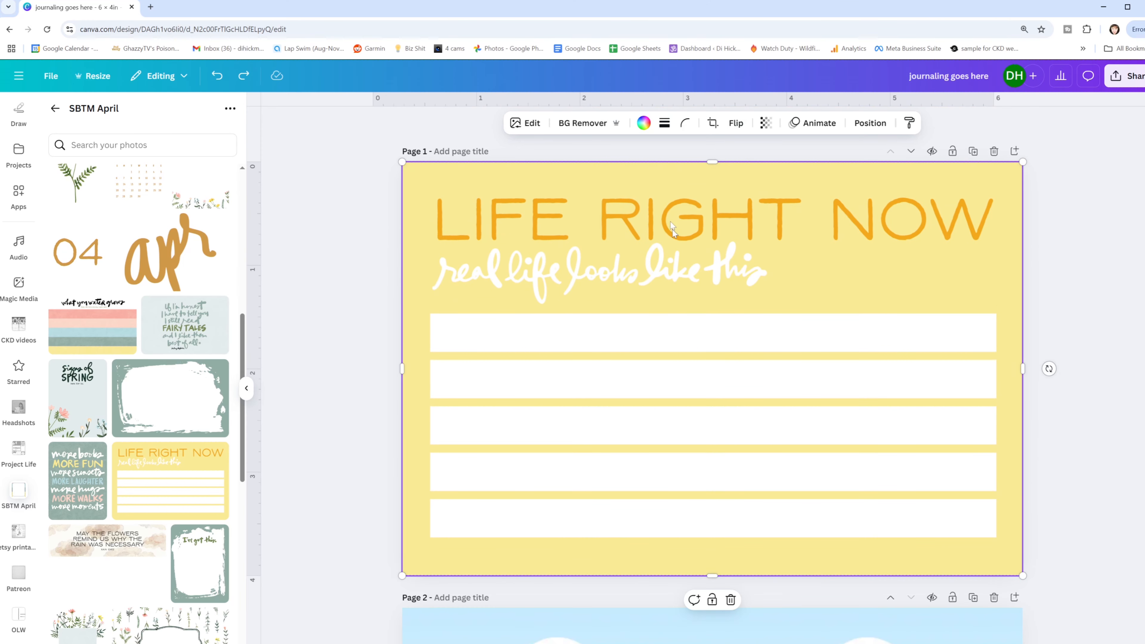
pyautogui.click(531, 124)
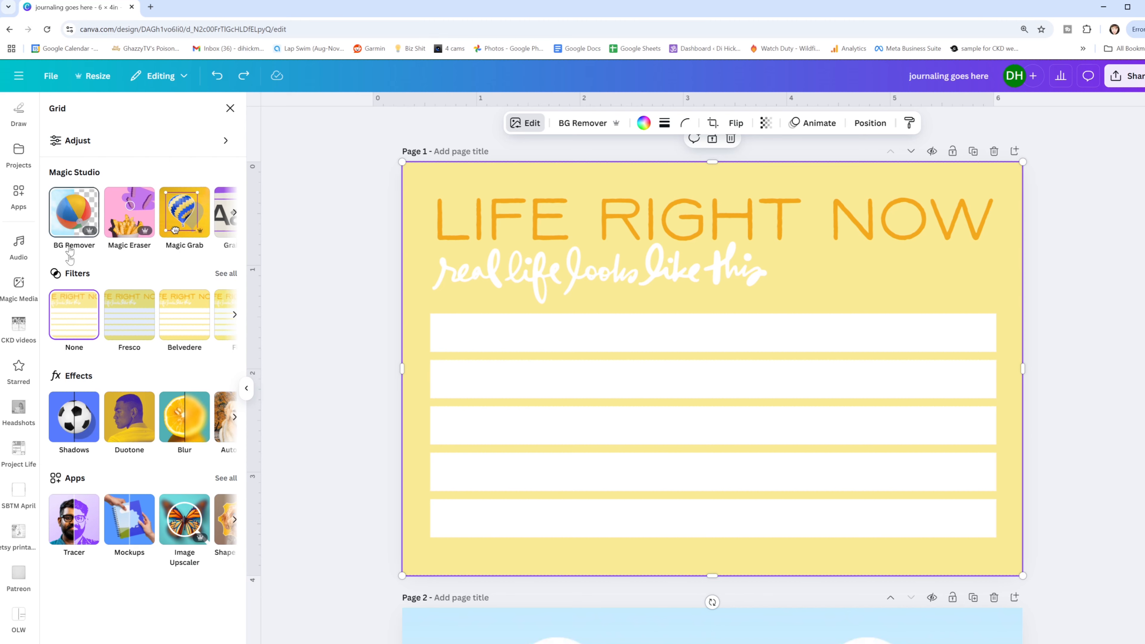
pyautogui.click(89, 137)
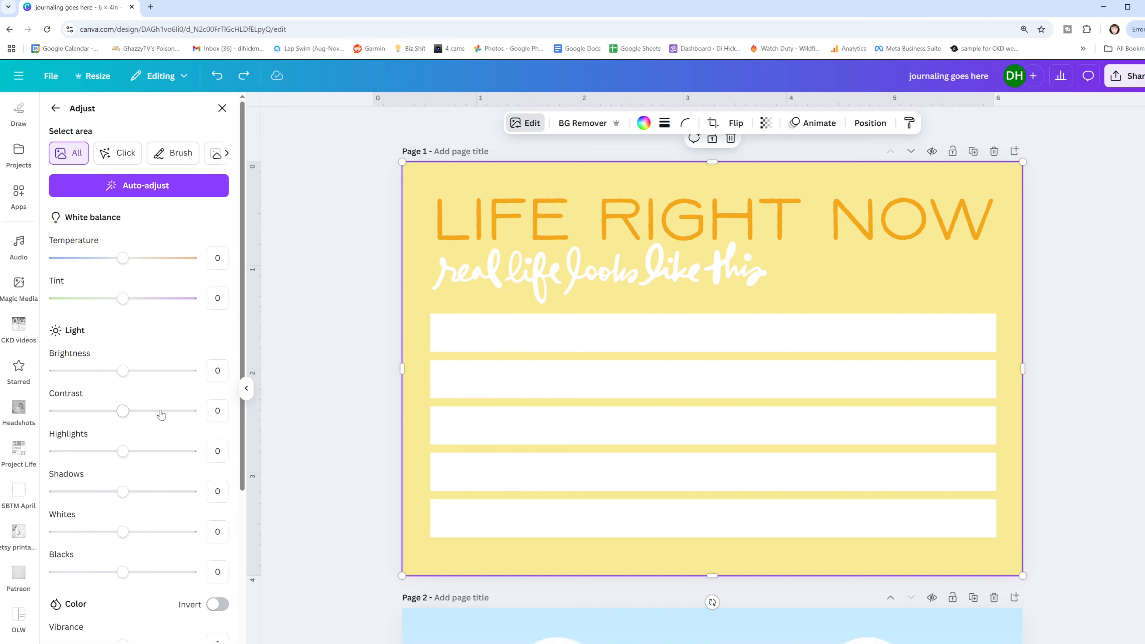
pyautogui.scroll(-5, 108, 444)
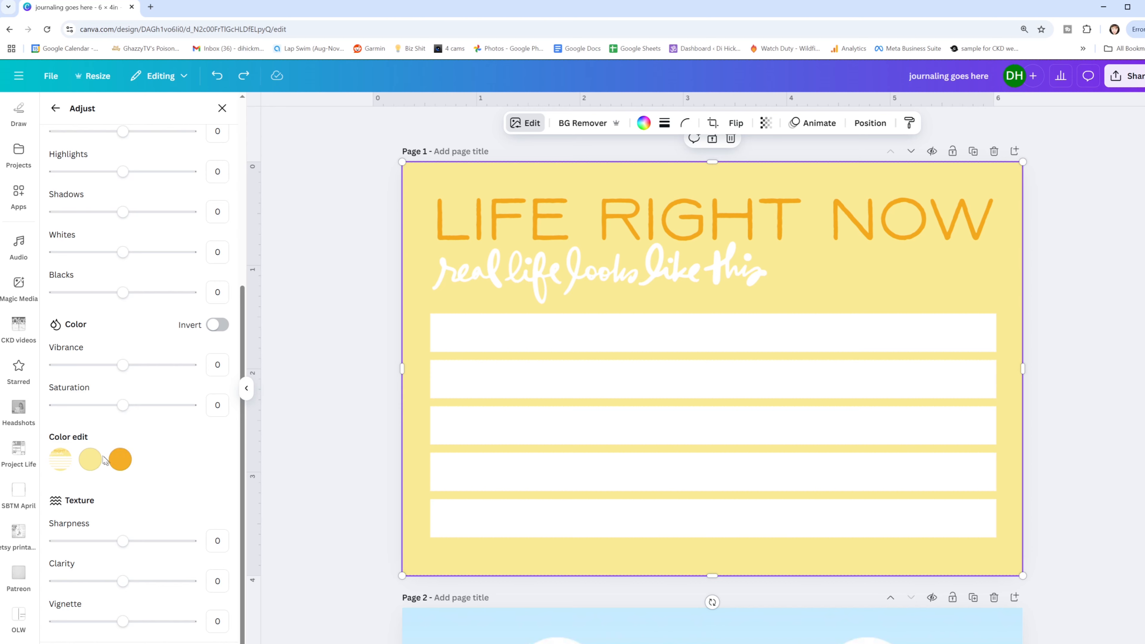
pyautogui.click(91, 460)
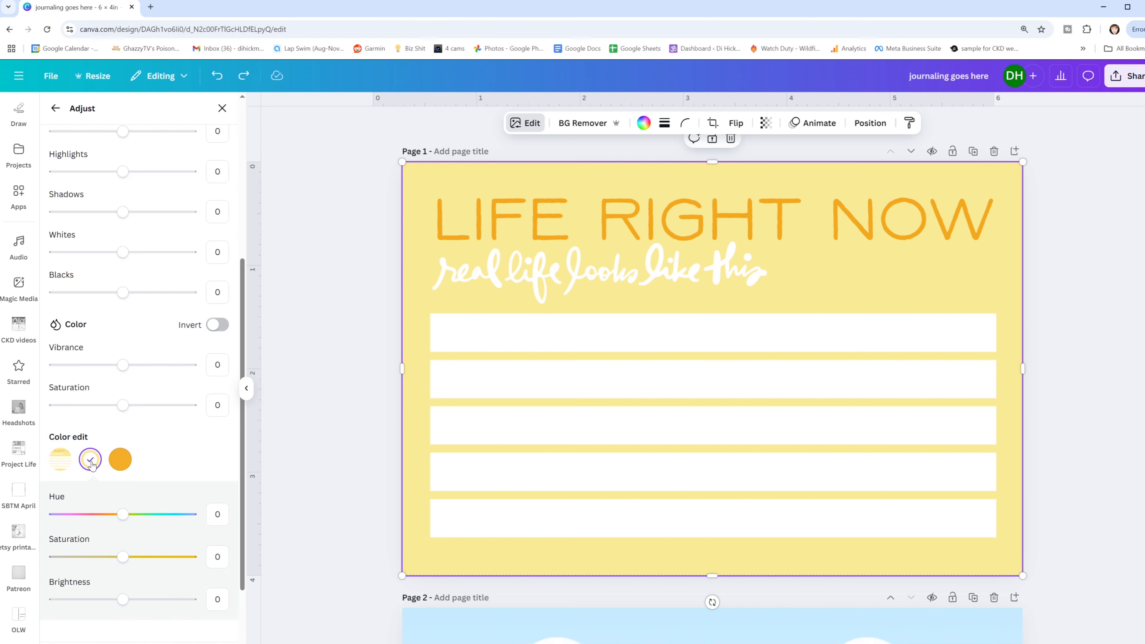
pyautogui.scroll(-1, 106, 517)
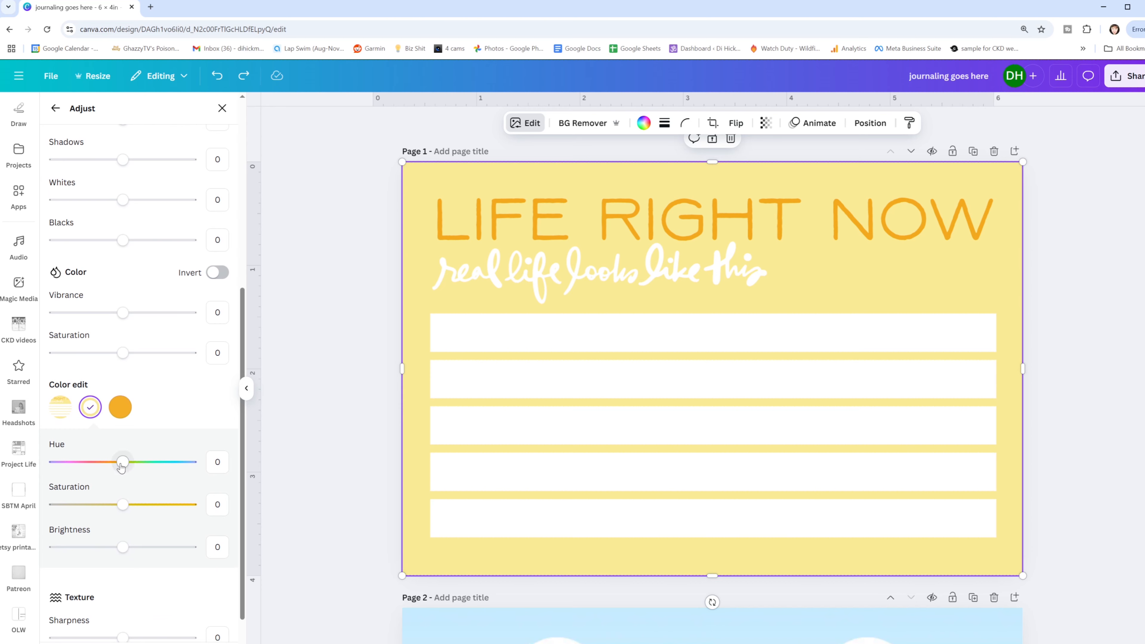
pyautogui.moveTo(122, 462); pyautogui.dragTo(42, 468)
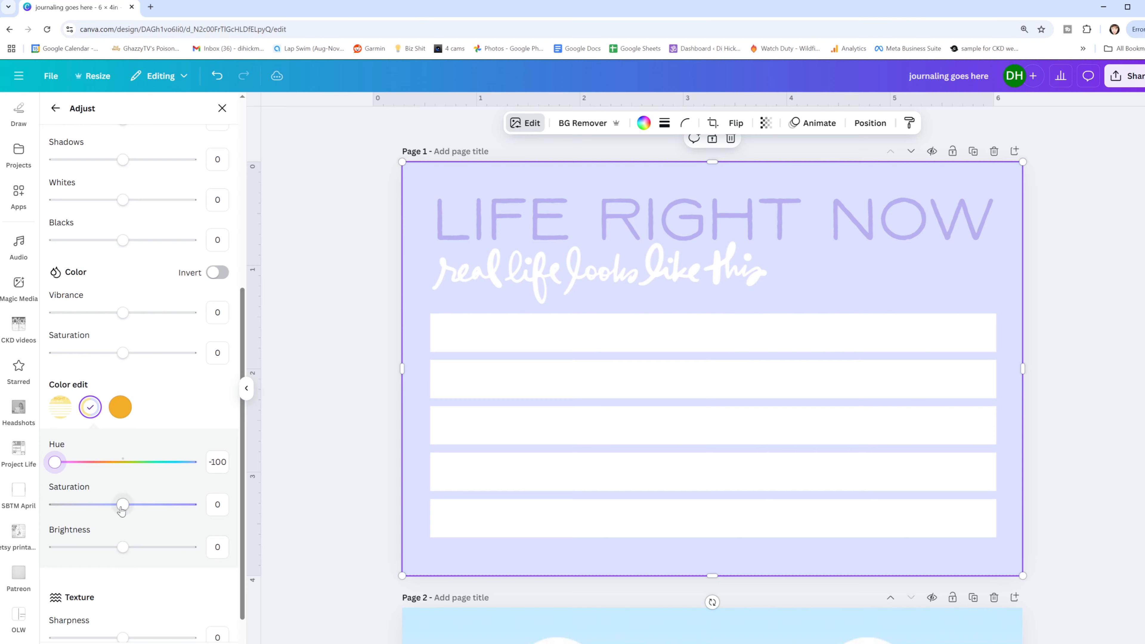
pyautogui.moveTo(122, 508); pyautogui.dragTo(183, 505)
pyautogui.moveTo(125, 550); pyautogui.dragTo(99, 550)
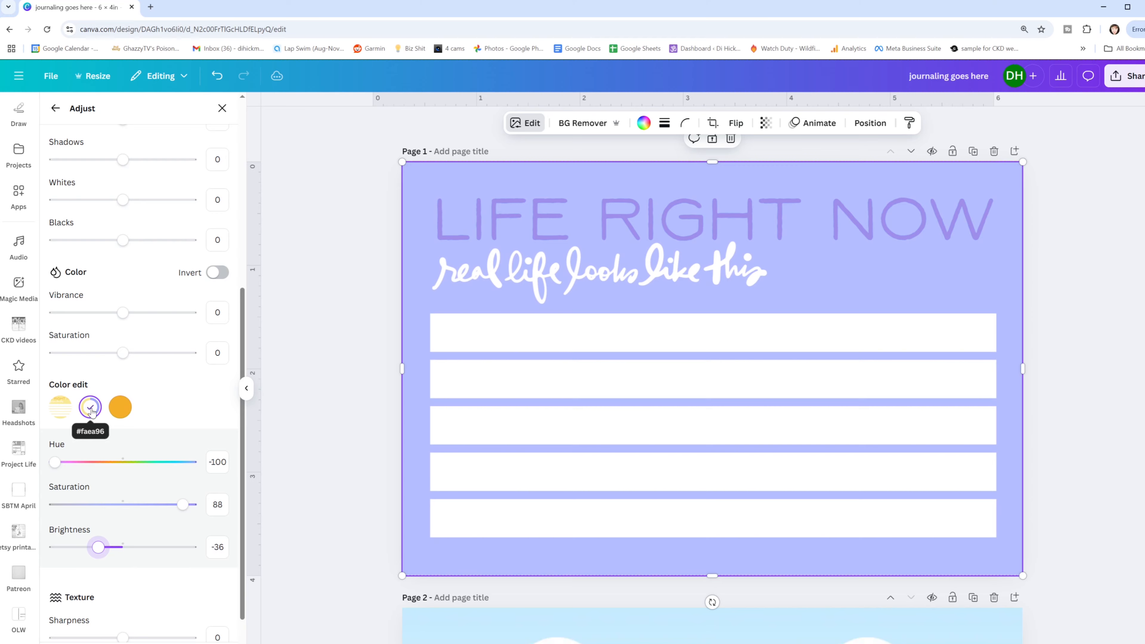
# - Set the hue of the page 1 card's orange color to -30
pyautogui.click(128, 410)
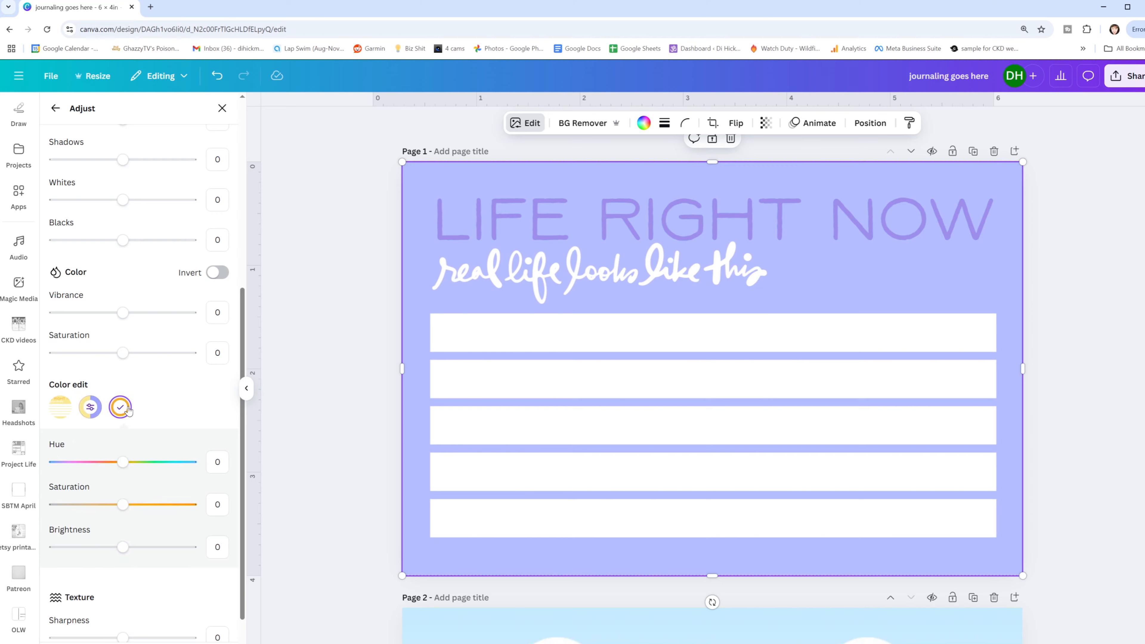
pyautogui.moveTo(122, 462)
pyautogui.mouseDown()
pyautogui.moveTo(179, 467)
pyautogui.moveTo(103, 467)
pyautogui.mouseUp()
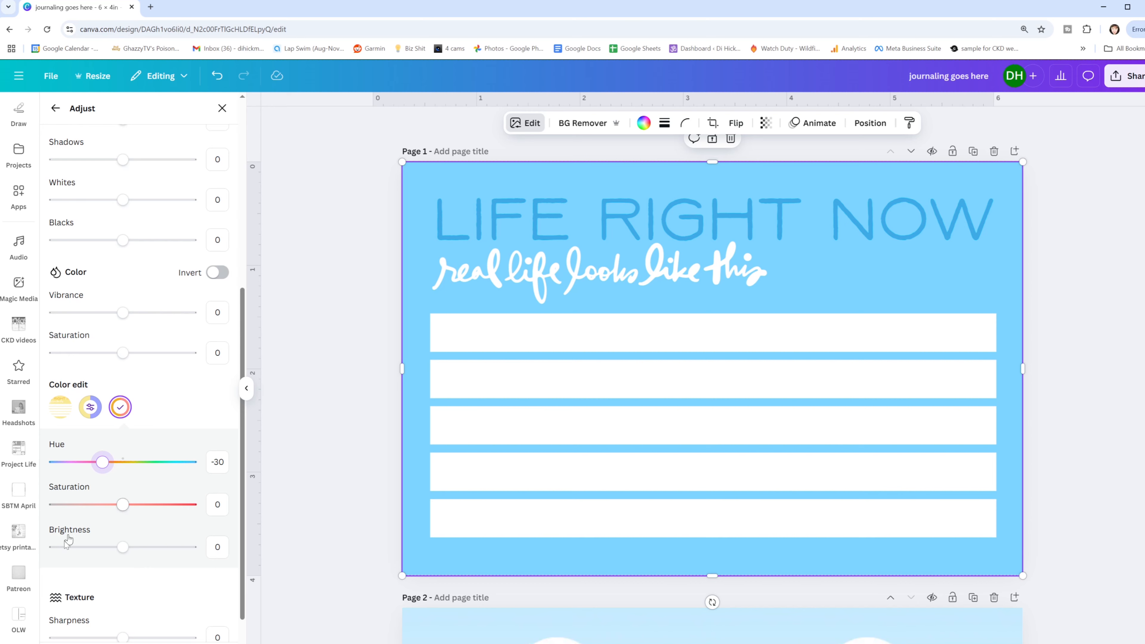
# - Add the striped "what you water grows" card to page 1, crop it to a narrow vertical strip, and place it in the lower-left corner
pyautogui.click(19, 495)
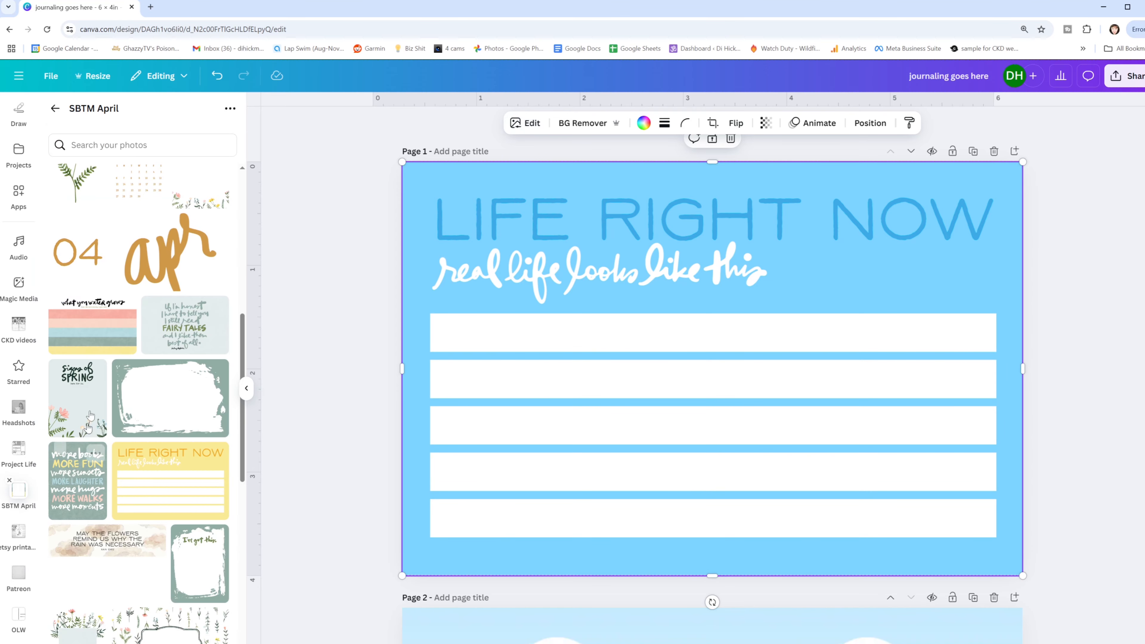
pyautogui.click(107, 324)
pyautogui.moveTo(940, 368); pyautogui.dragTo(520, 369)
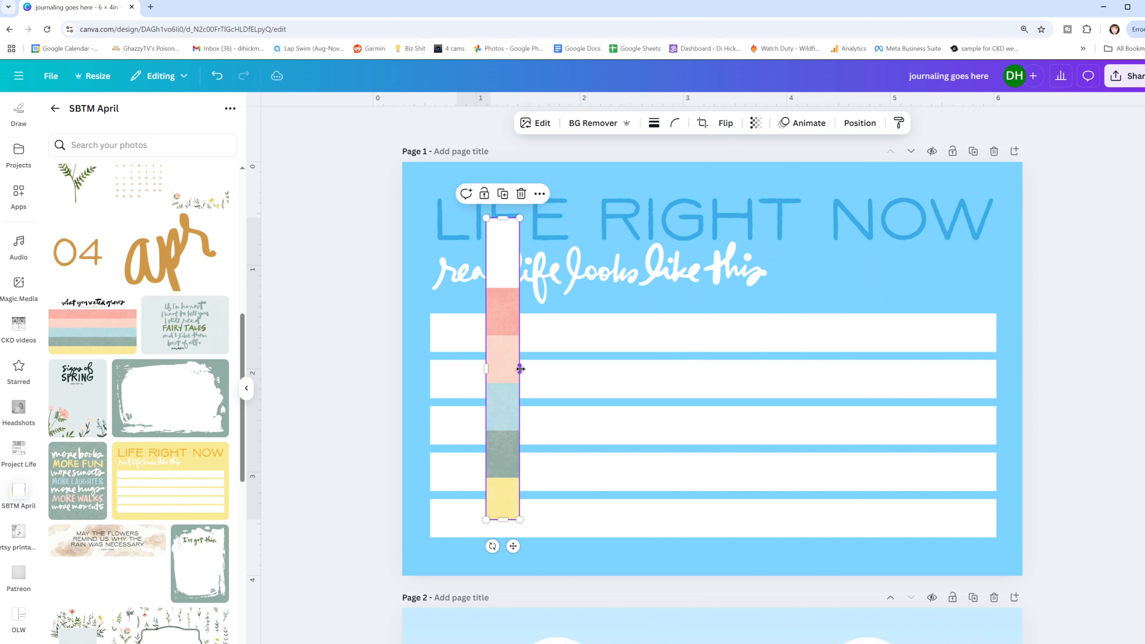
pyautogui.moveTo(507, 326); pyautogui.dragTo(423, 382)
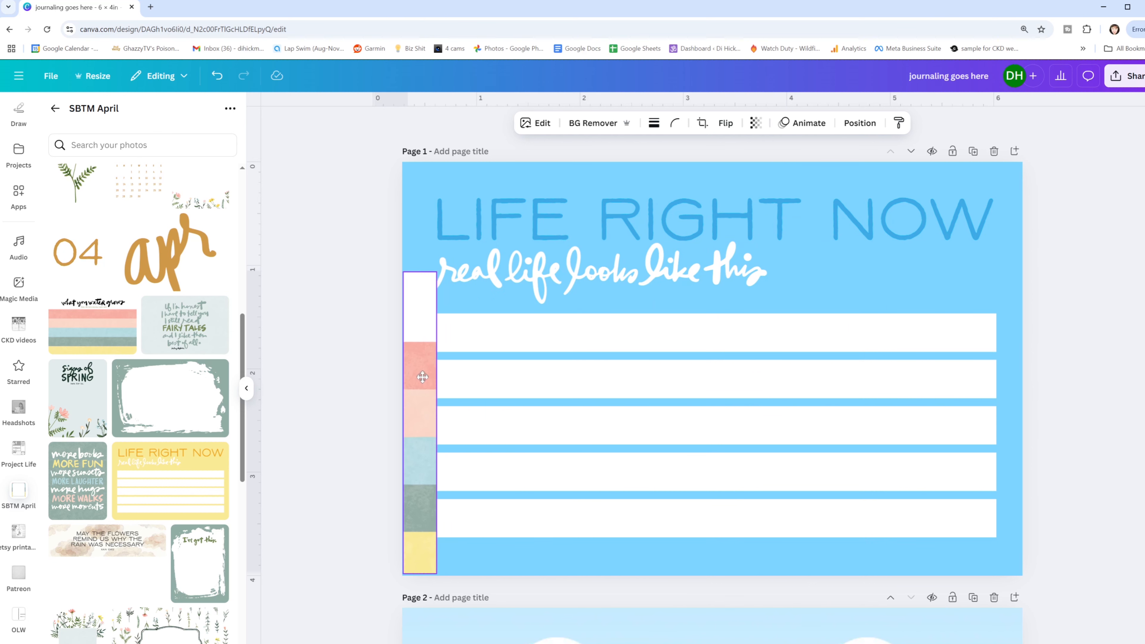
# - Readjust the page 1 card's light yellow color to hue 0 and saturation 9, with slightly reduced brightness, for a peach background matching the strip
pyautogui.click(558, 250)
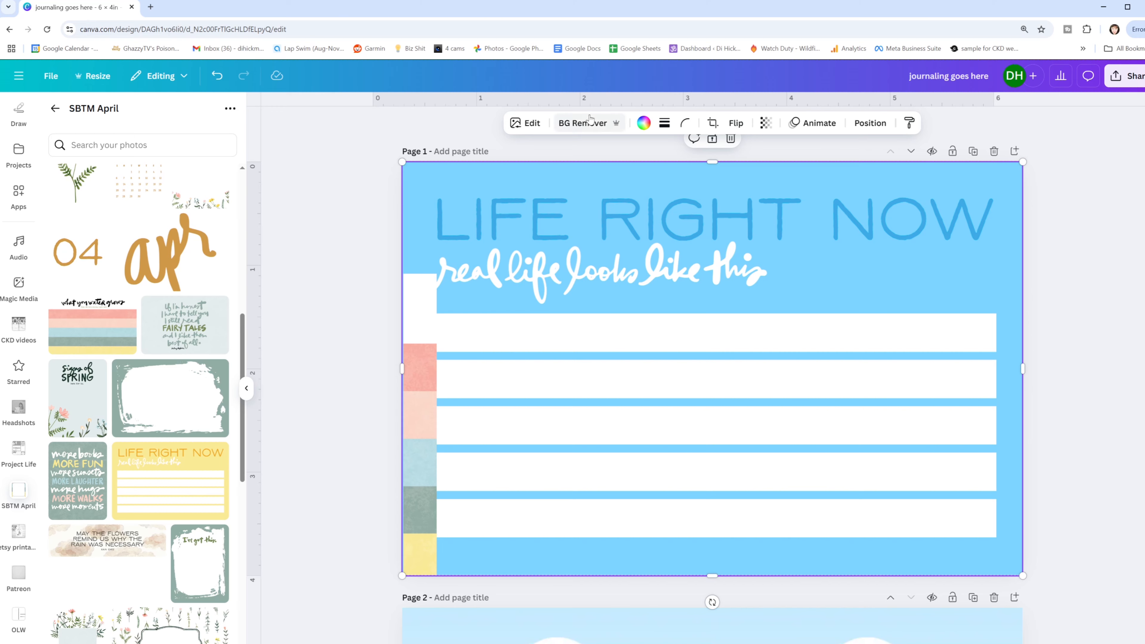
pyautogui.click(526, 123)
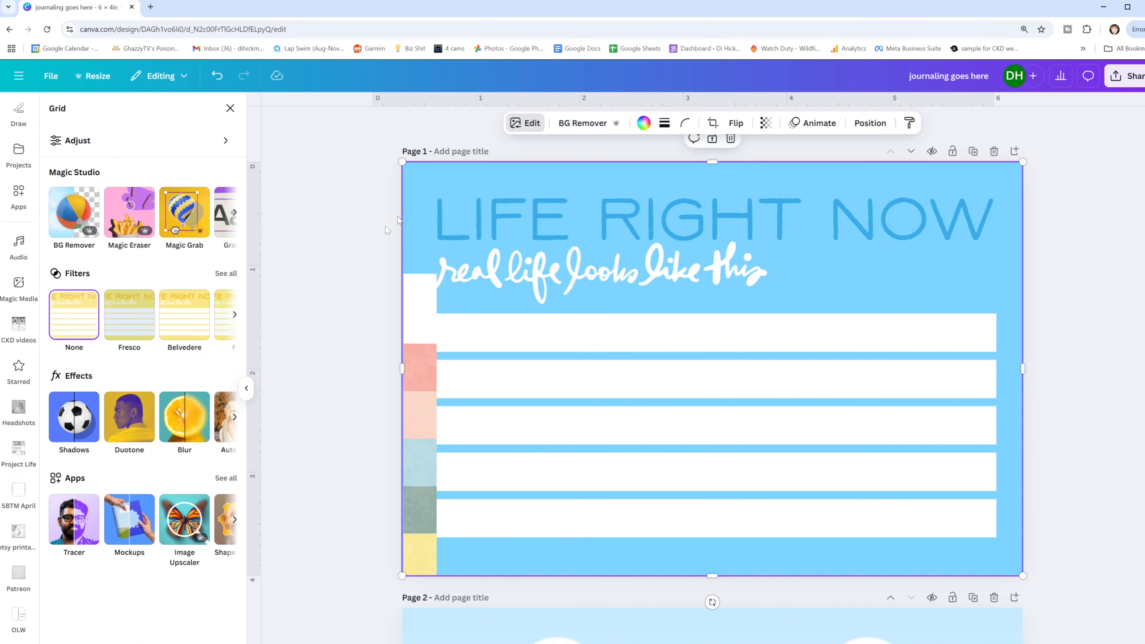
pyautogui.click(154, 140)
pyautogui.scroll(-10, 122, 446)
pyautogui.click(90, 310)
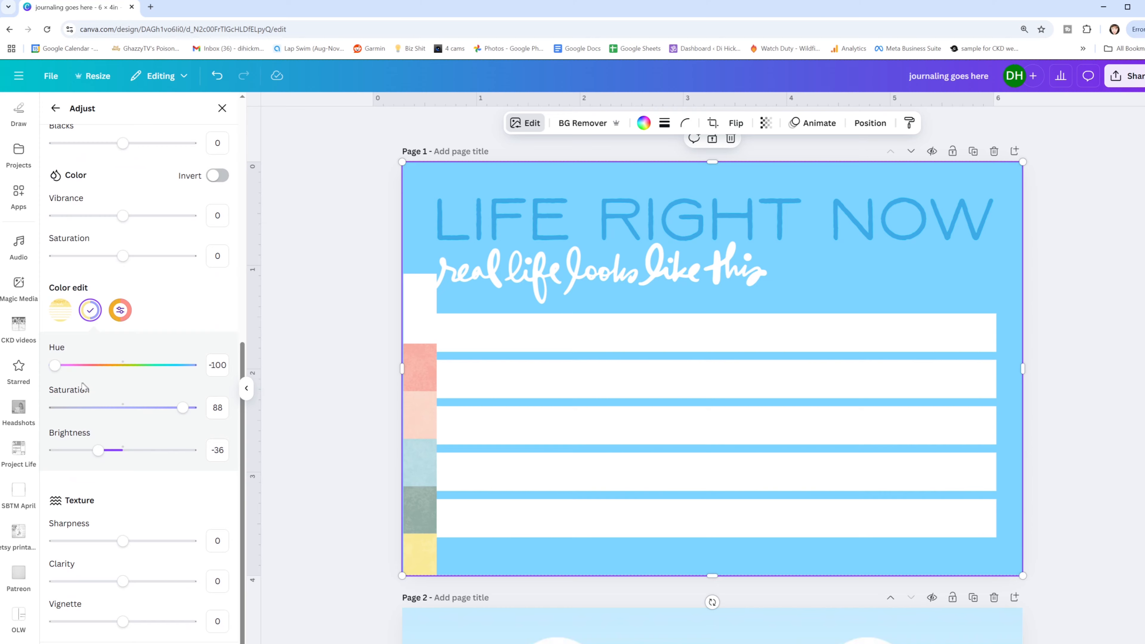
pyautogui.moveTo(55, 364); pyautogui.dragTo(95, 379)
pyautogui.moveTo(183, 407); pyautogui.dragTo(129, 408)
pyautogui.moveTo(97, 450); pyautogui.dragTo(112, 450)
pyautogui.moveTo(102, 363); pyautogui.dragTo(123, 373)
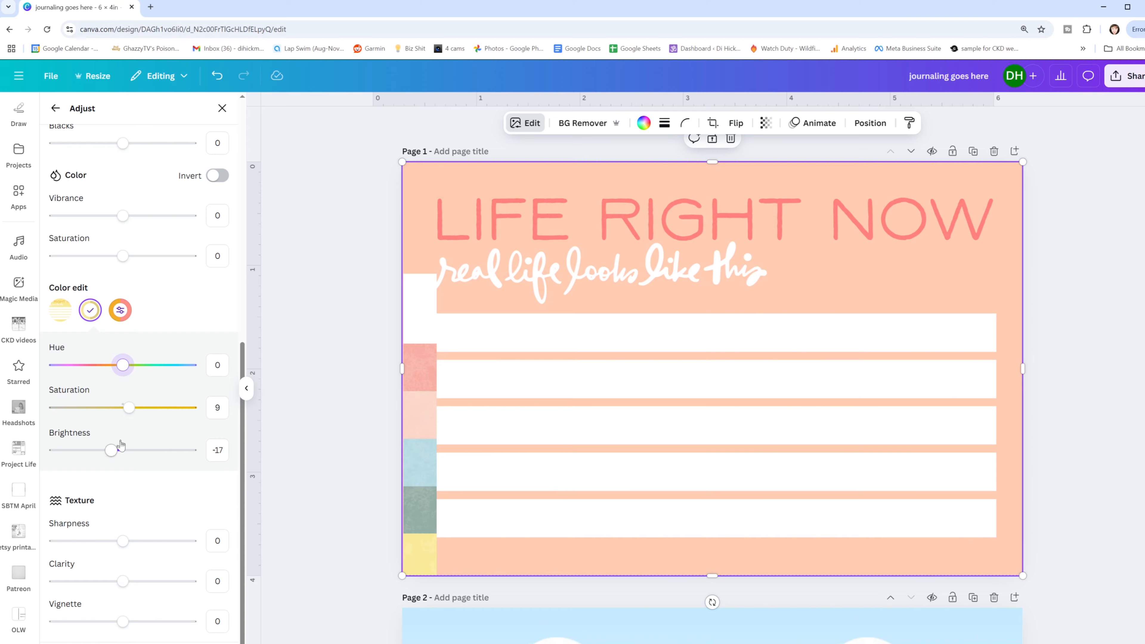
pyautogui.moveTo(111, 450); pyautogui.dragTo(116, 452)
pyautogui.click(120, 310)
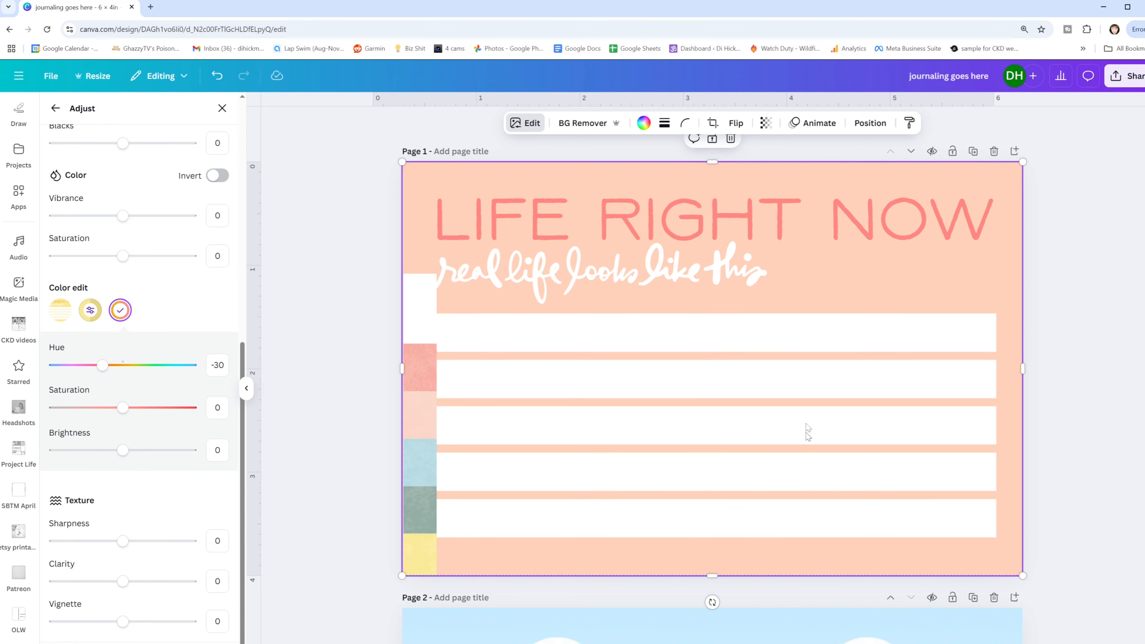
# - Duplicate page 1 and remove the striped color strip from the original page
pyautogui.click(975, 152)
pyautogui.scroll(-3, 636, 322)
pyautogui.click(420, 290)
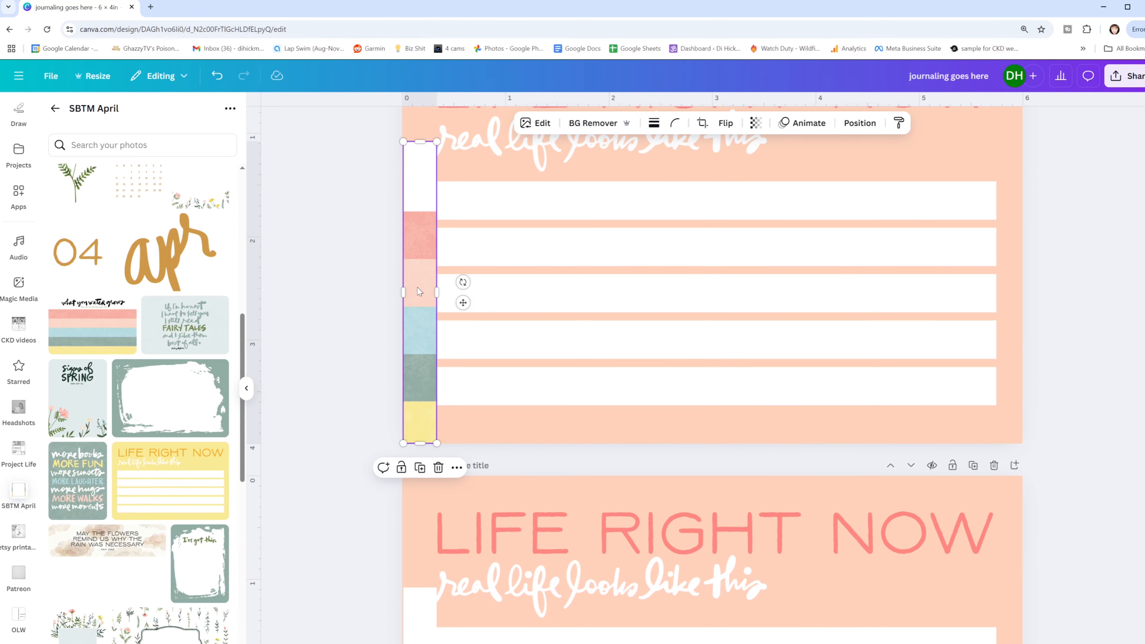
pyautogui.press('Escape')
# - Try a tint of 3 on the whole page 2 "Life Right Now" card image
pyautogui.scroll(-5, 541, 383)
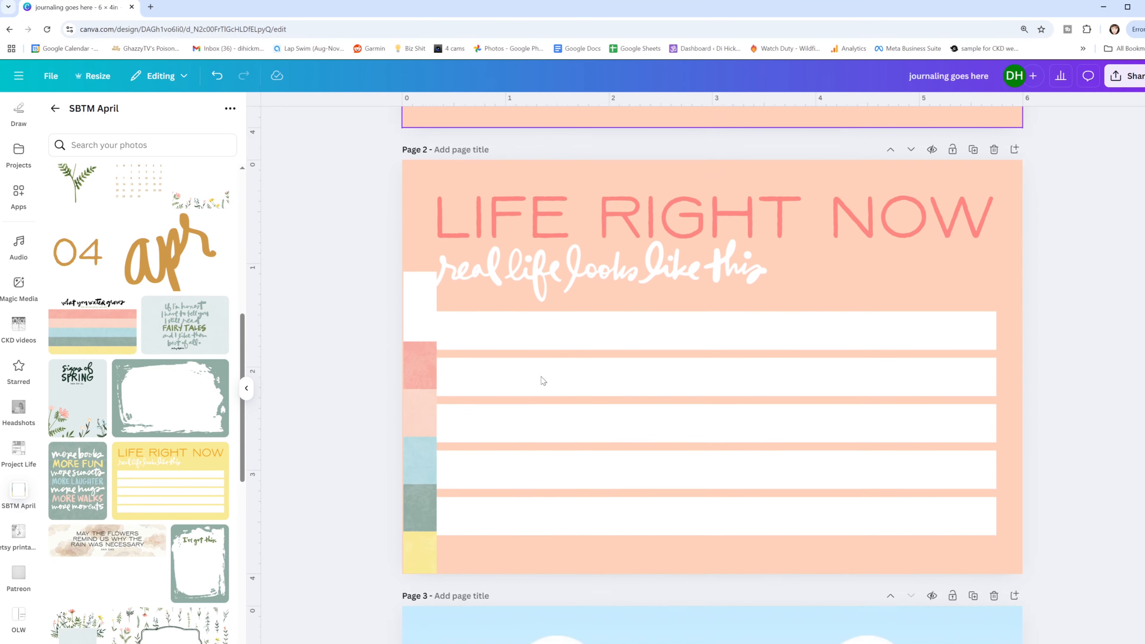
pyautogui.scroll(2, 543, 380)
pyautogui.click(663, 412)
pyautogui.scroll(5, 741, 302)
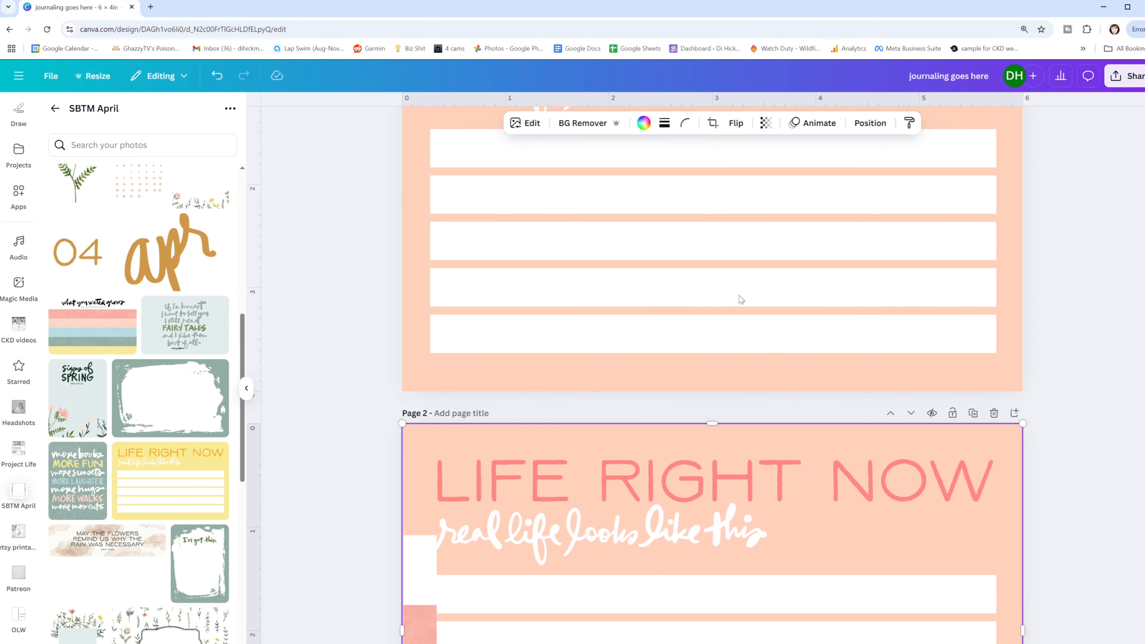
pyautogui.scroll(-4, 621, 360)
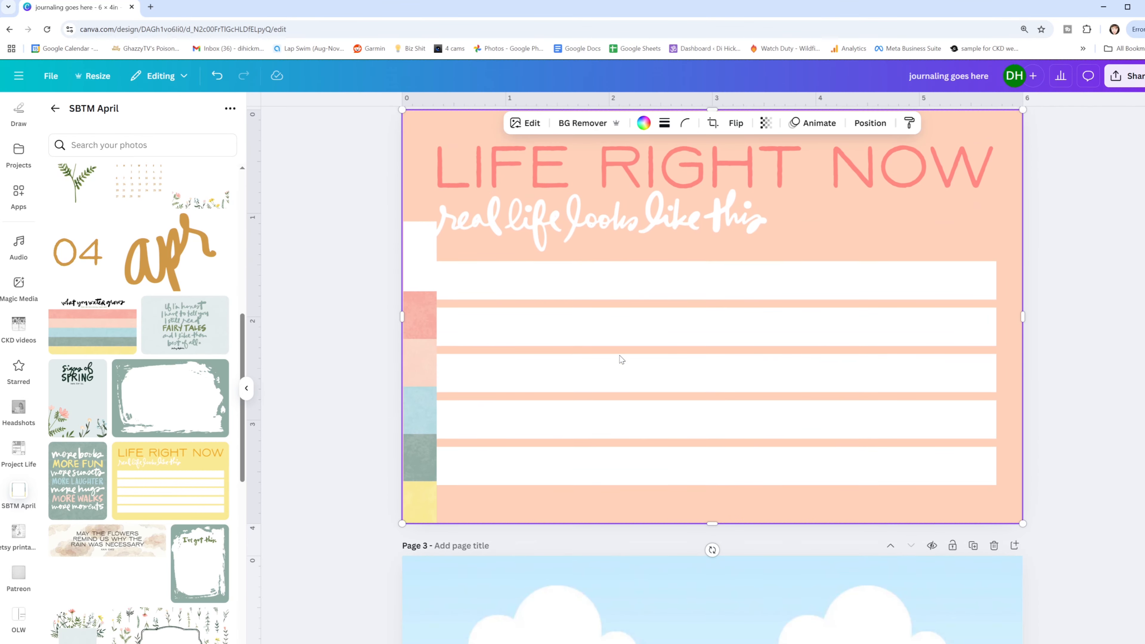
pyautogui.click(525, 122)
pyautogui.click(99, 141)
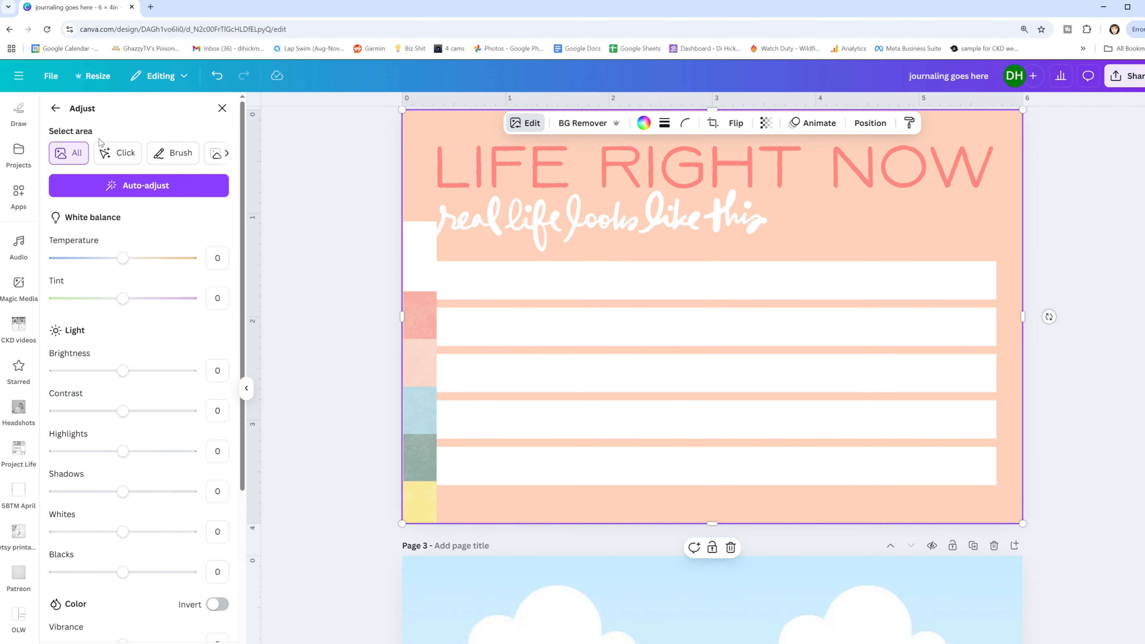
pyautogui.scroll(-5, 86, 379)
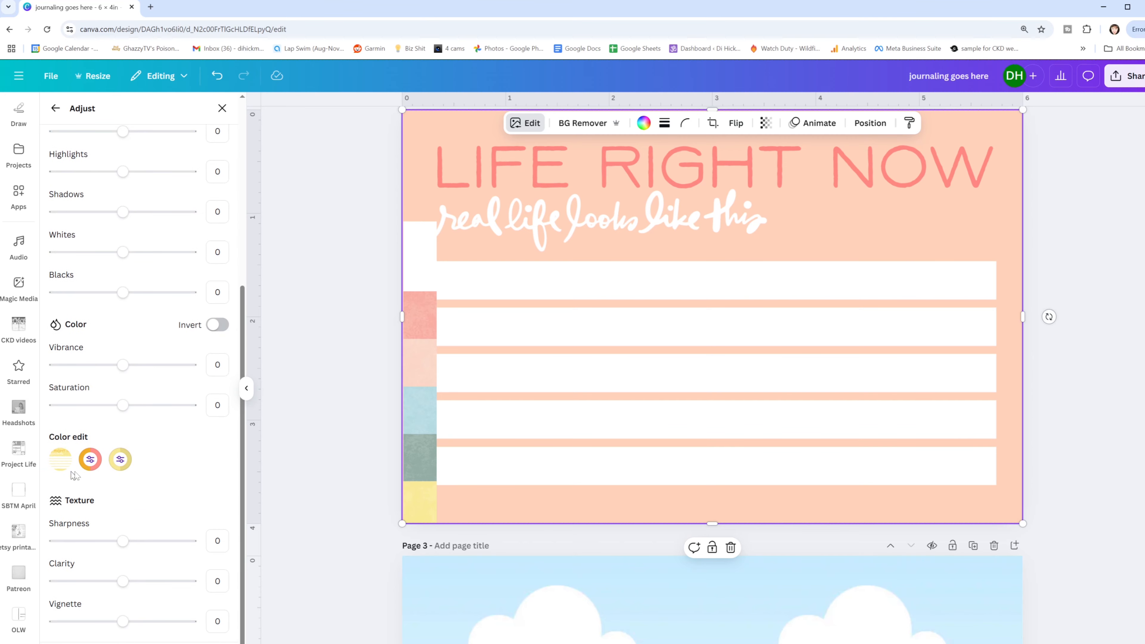
pyautogui.scroll(5, 94, 343)
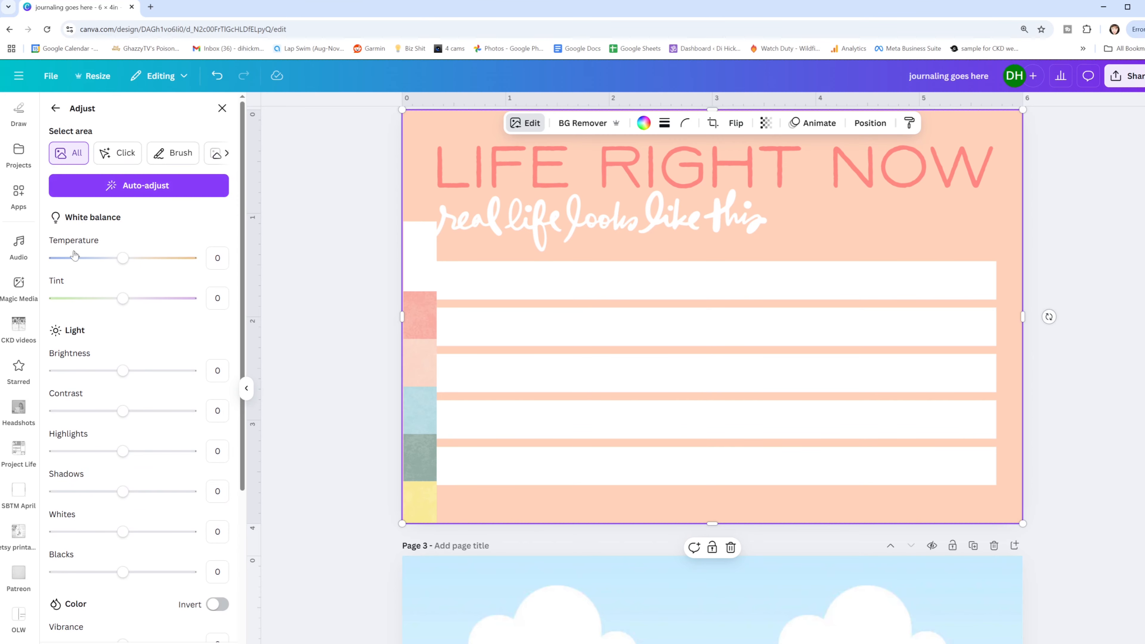
pyautogui.scroll(-2, 66, 212)
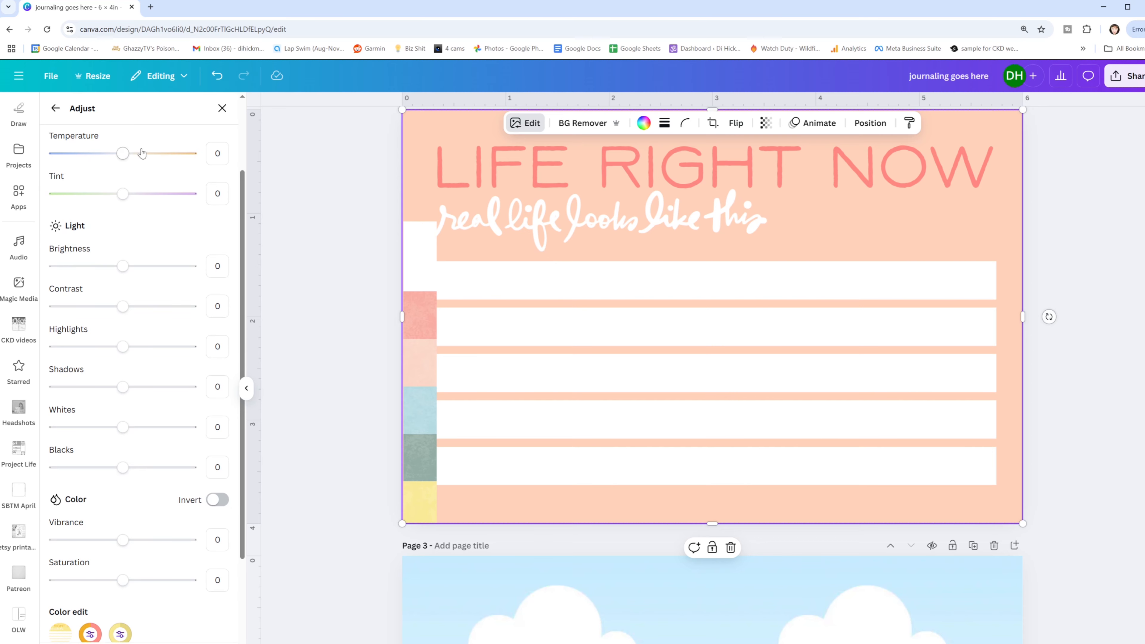
pyautogui.moveTo(123, 153); pyautogui.dragTo(125, 197)
pyautogui.moveTo(121, 263)
pyautogui.mouseDown()
pyautogui.moveTo(154, 264)
pyautogui.moveTo(112, 264)
pyautogui.moveTo(123, 264)
pyautogui.mouseUp()
# - Reset all image adjustments on the page 2 card to restore its original yellow and orange colors
pyautogui.scroll(-1, 531, 332)
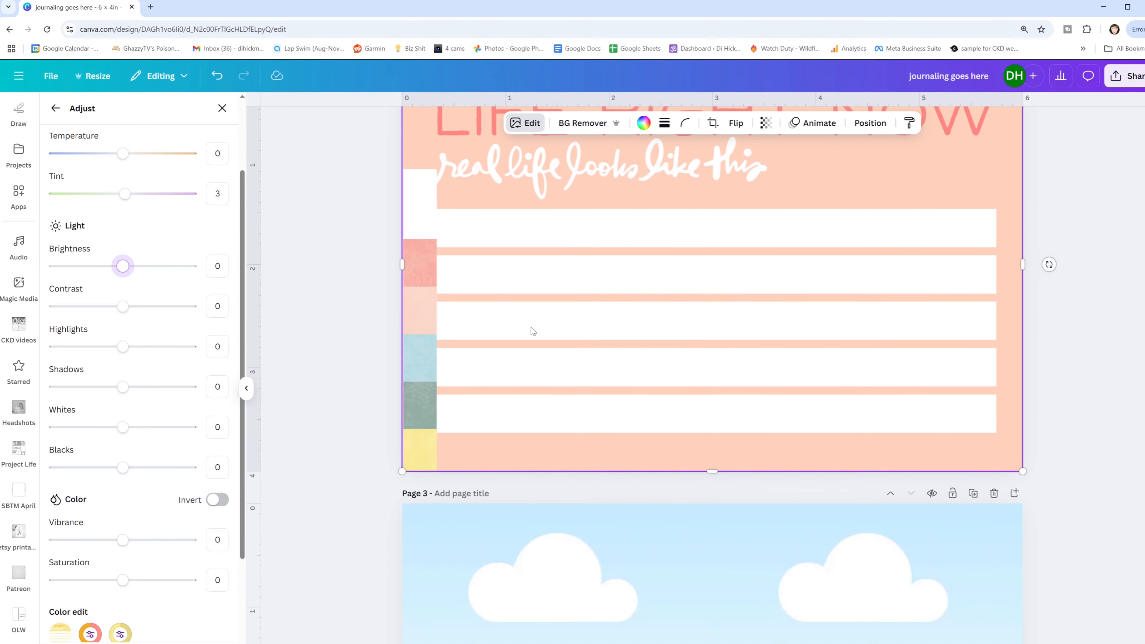
pyautogui.scroll(3, 531, 332)
pyautogui.scroll(-1, 531, 333)
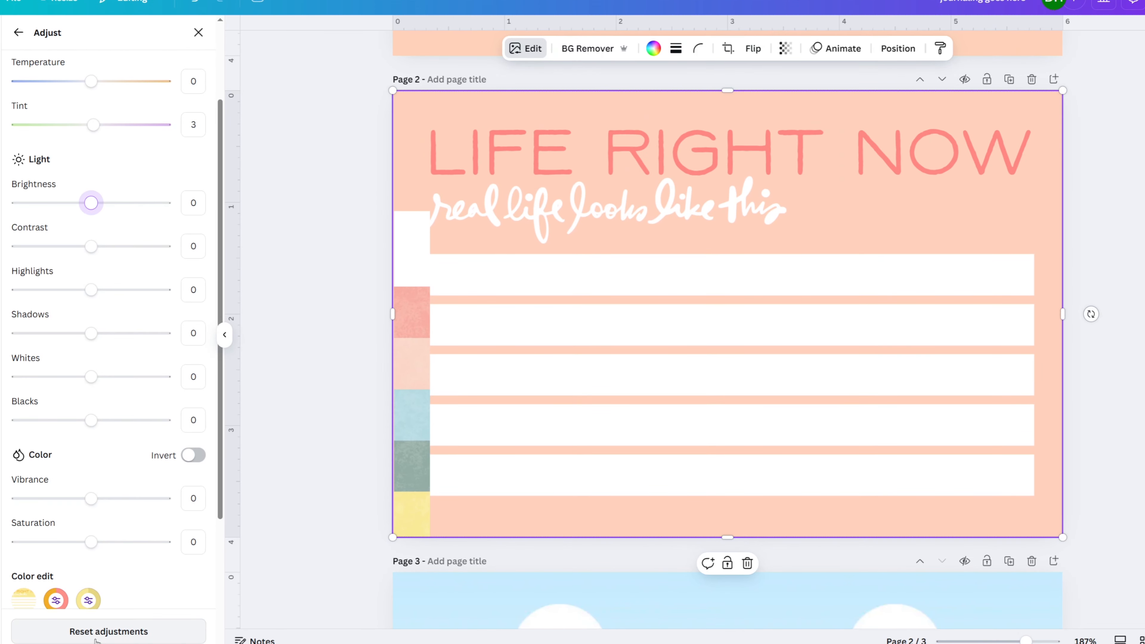
pyautogui.click(96, 634)
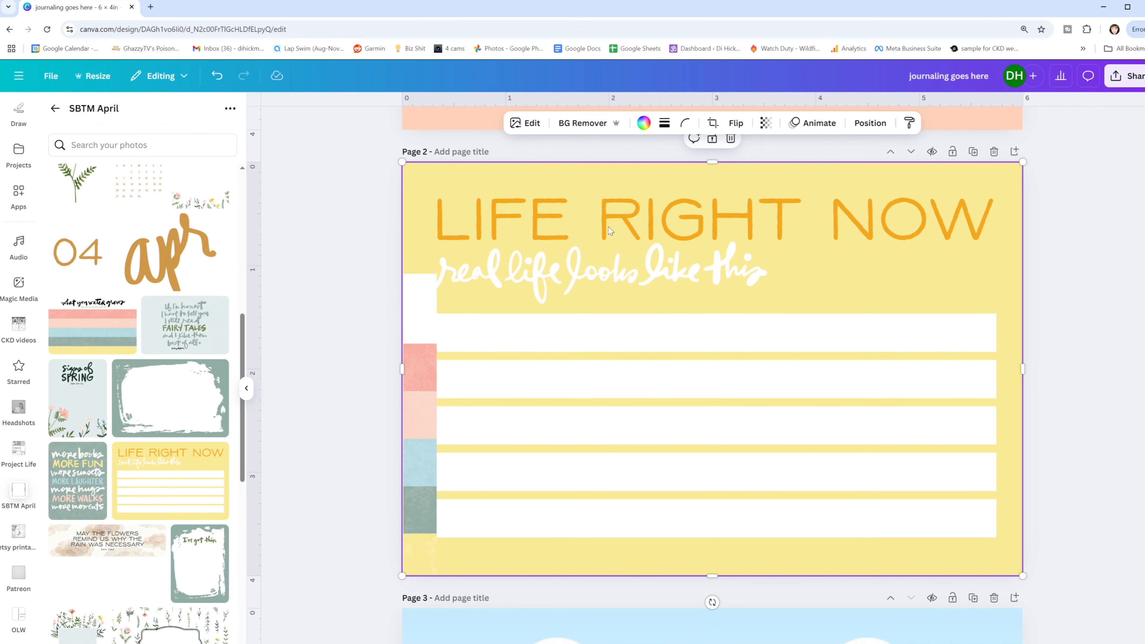
# - Try the Dawn, Dusk, Lavender, Sea Green, Amber and Sea Blue duotone presets on the page 2 card
pyautogui.click(525, 124)
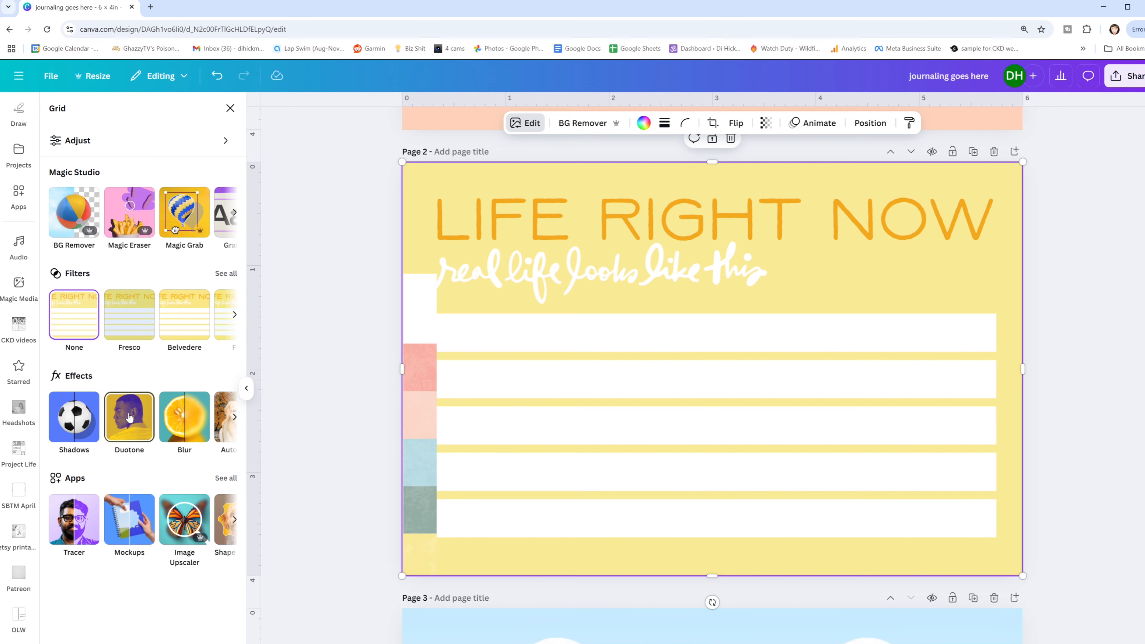
pyautogui.click(129, 418)
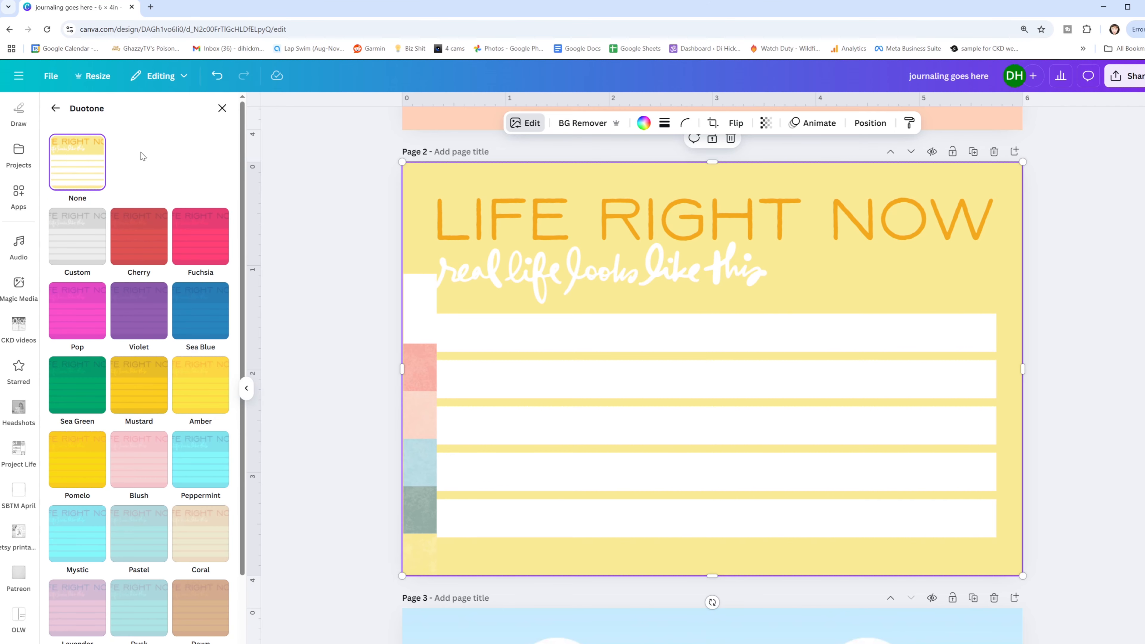
pyautogui.scroll(-3, 121, 453)
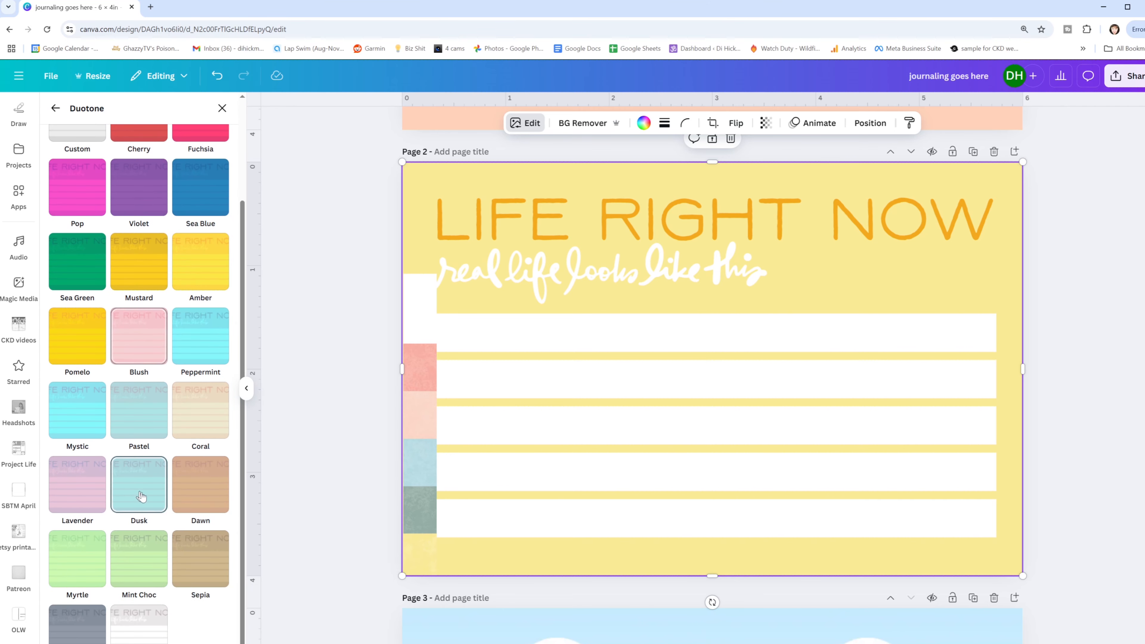
pyautogui.click(193, 493)
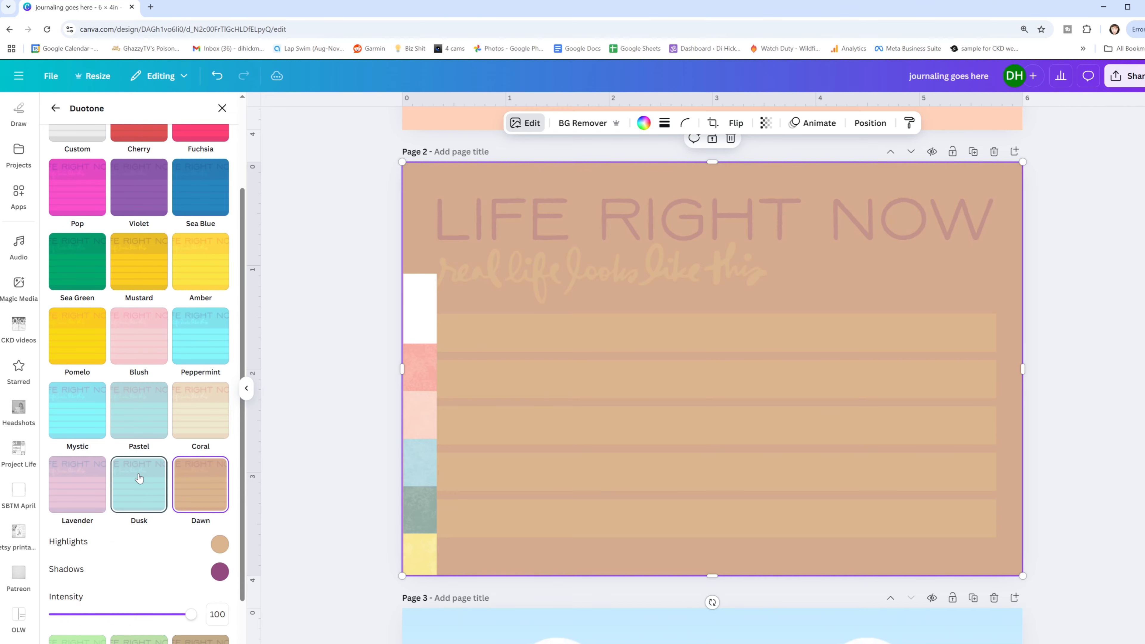
pyautogui.click(136, 478)
pyautogui.click(77, 485)
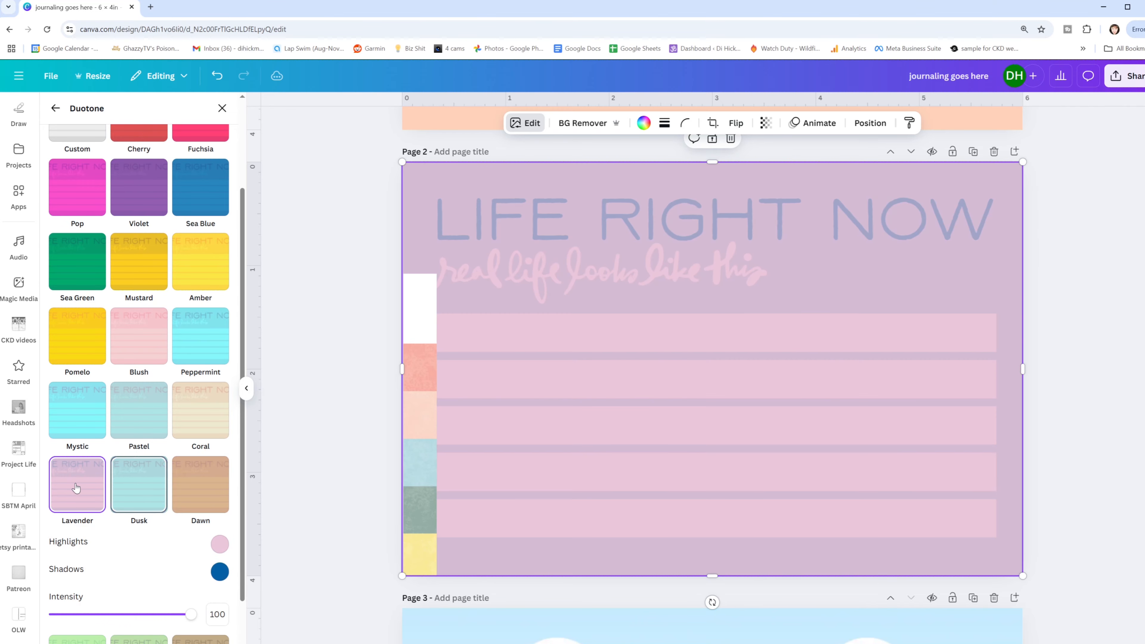
pyautogui.click(82, 273)
pyautogui.click(197, 257)
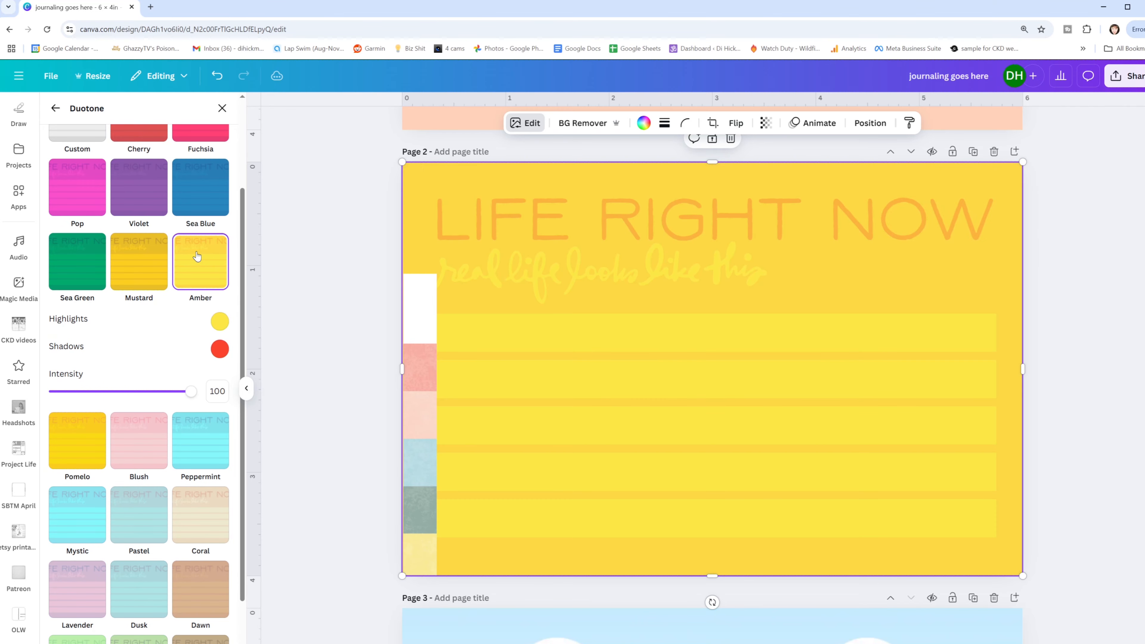
pyautogui.click(201, 181)
pyautogui.scroll(3, 200, 350)
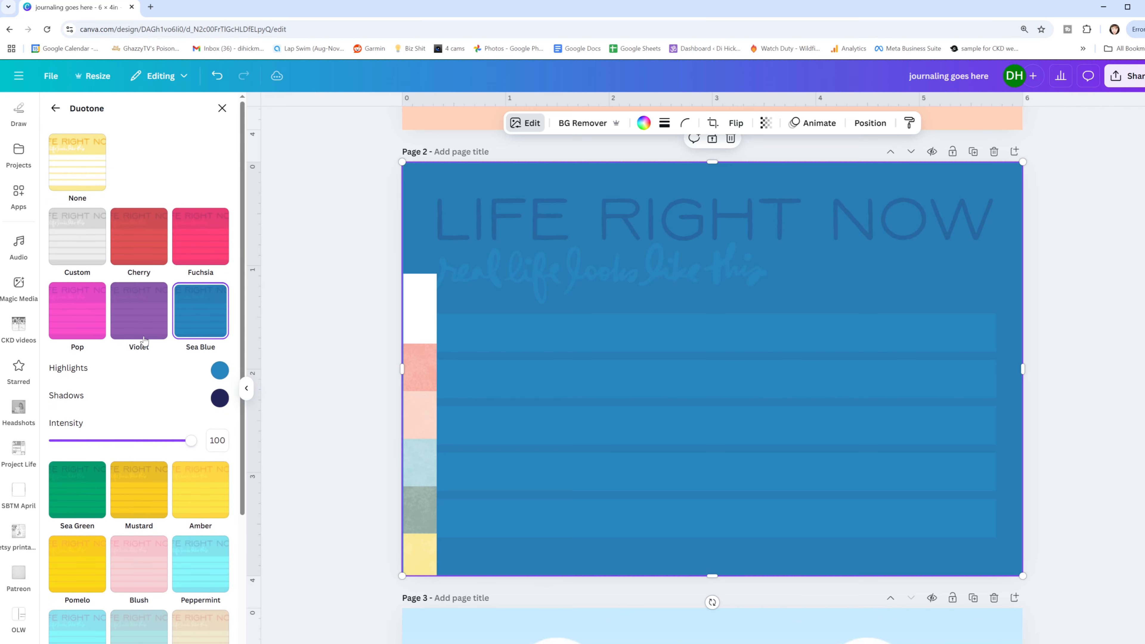
# - Apply a Custom duotone to the page 2 card, sampling the strip's light blue for the shadows and deepening it to #034D59
pyautogui.click(73, 241)
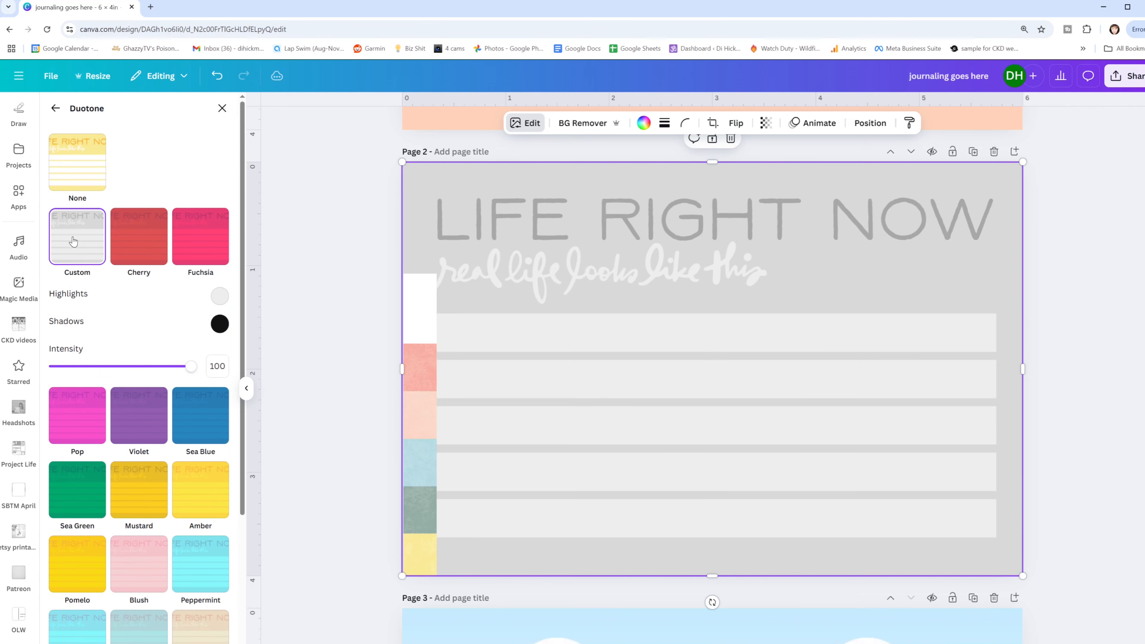
pyautogui.click(220, 324)
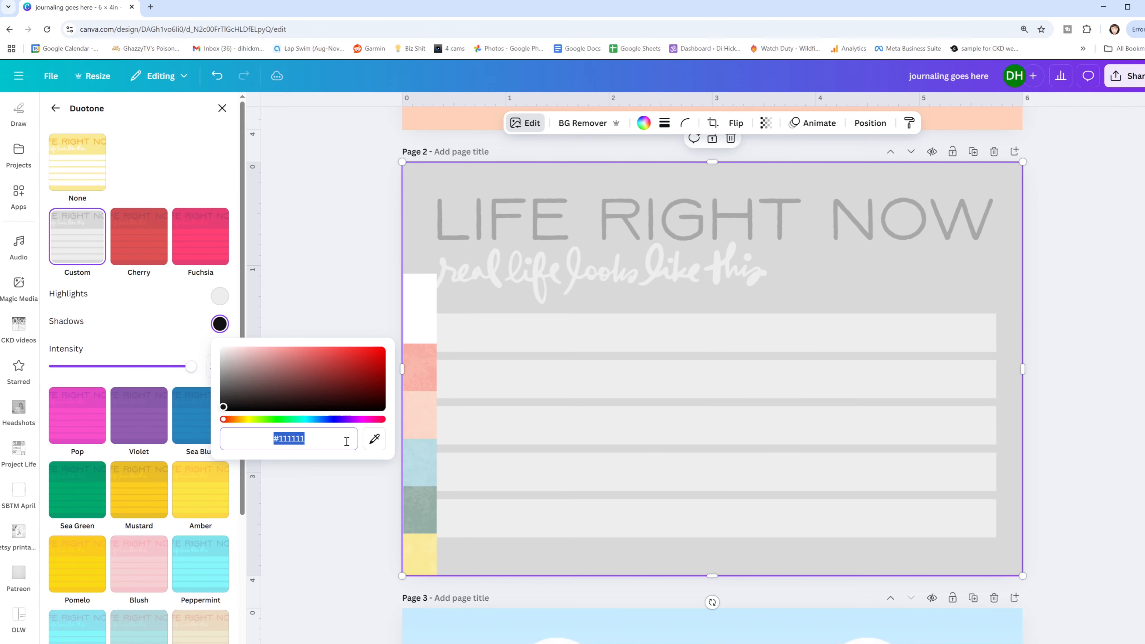
pyautogui.click(374, 439)
pyautogui.click(425, 465)
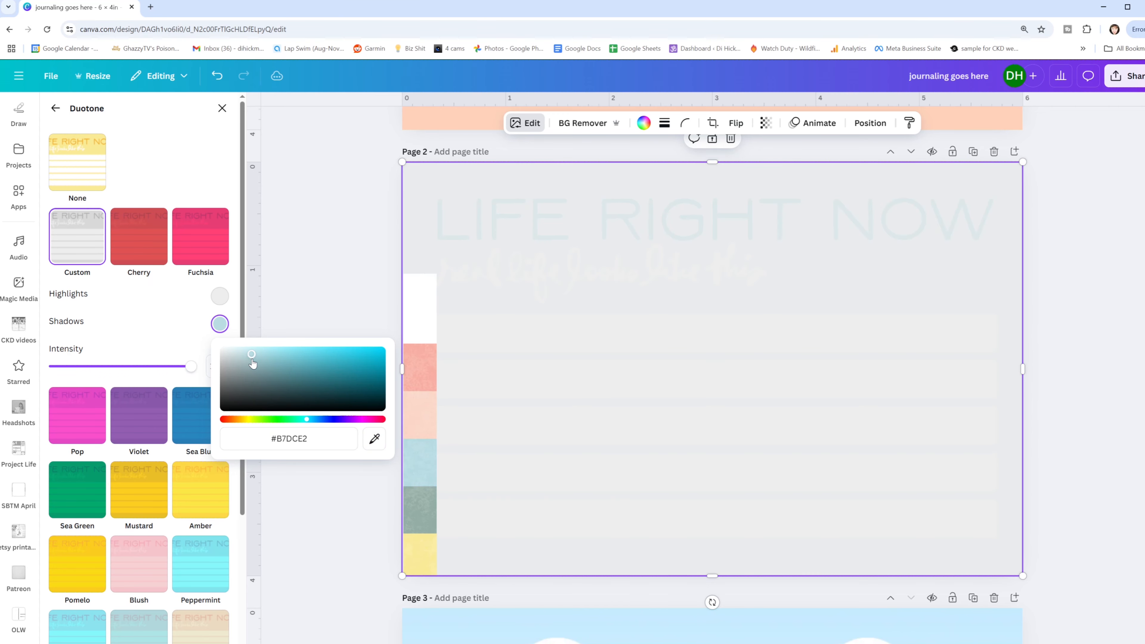
pyautogui.moveTo(252, 359); pyautogui.dragTo(381, 405)
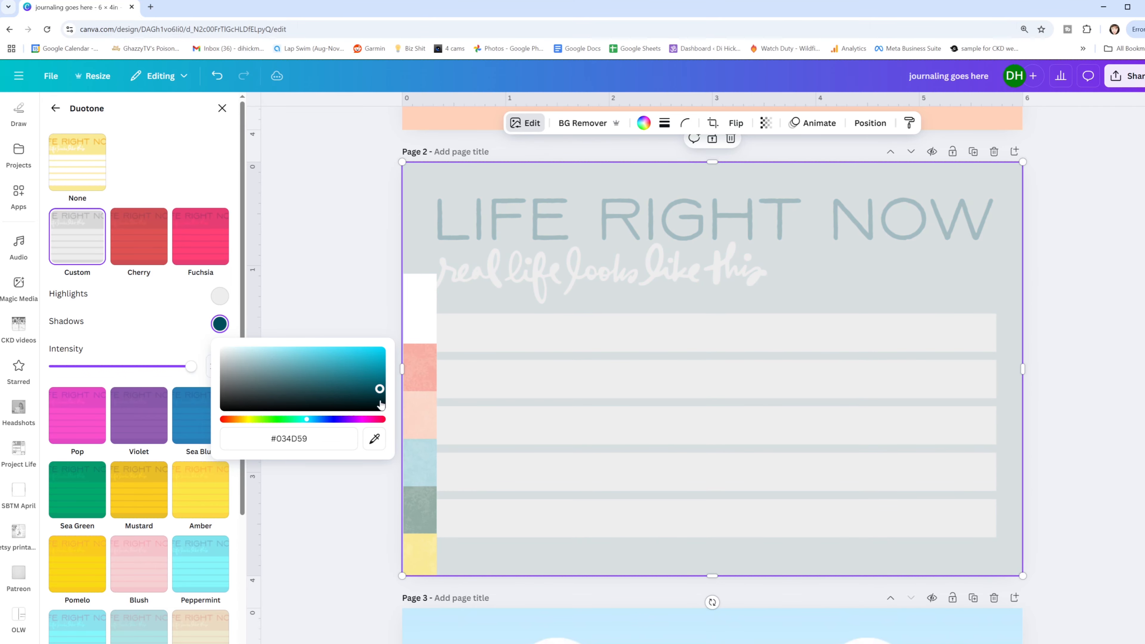
# - Try the color strip's sage green and coral as sampled shadow colors for the page 2 card's duotone
pyautogui.click(374, 438)
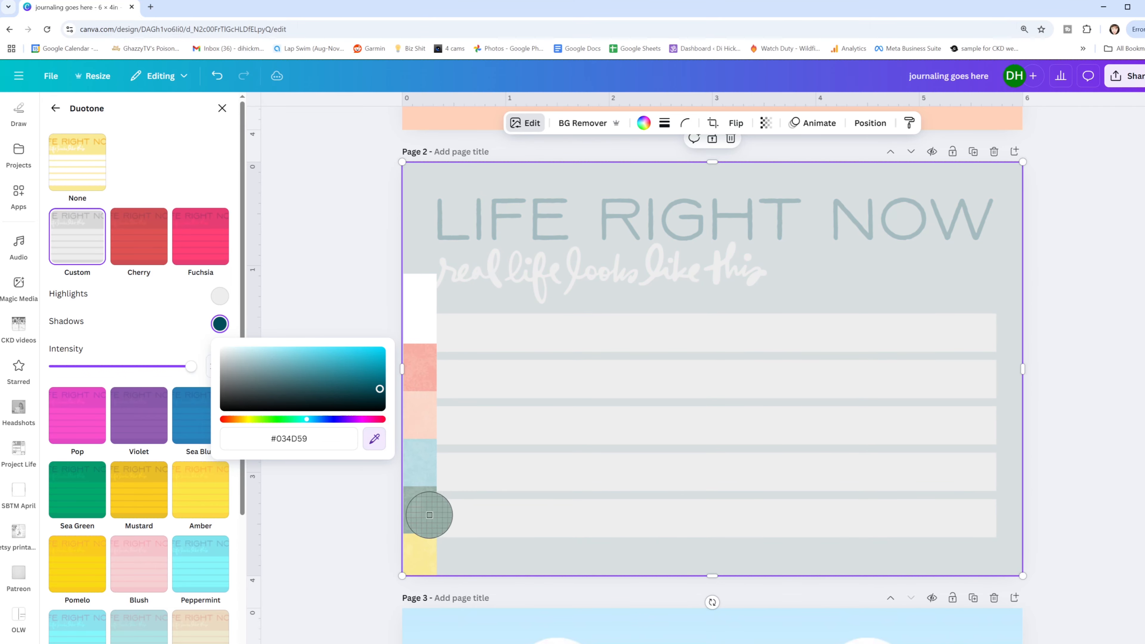
pyautogui.click(415, 512)
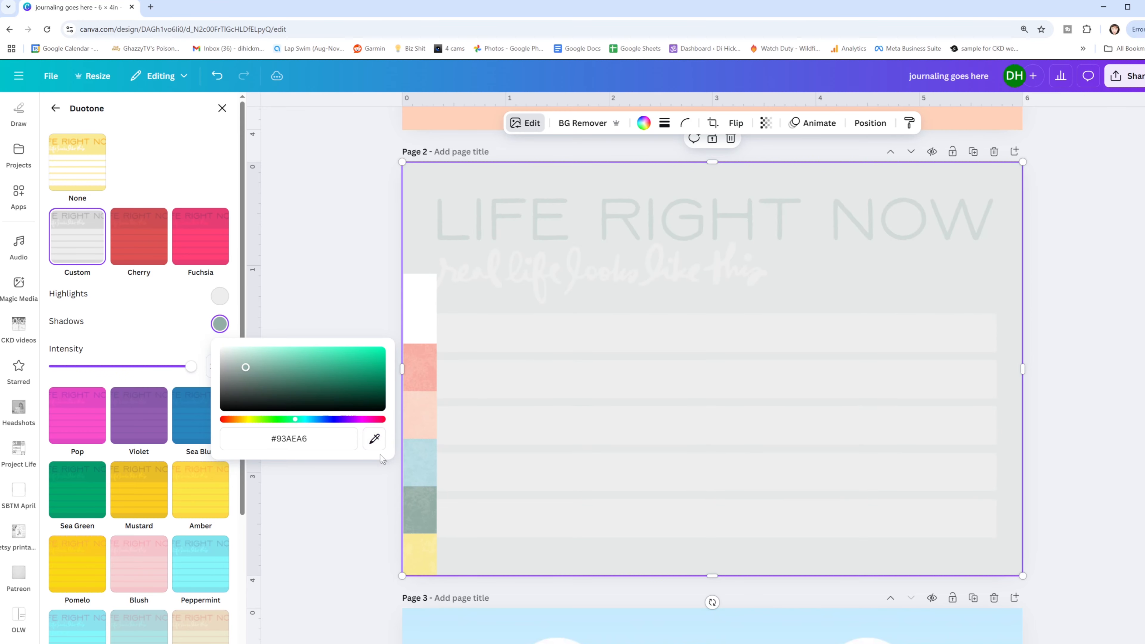
pyautogui.click(374, 438)
pyautogui.click(419, 362)
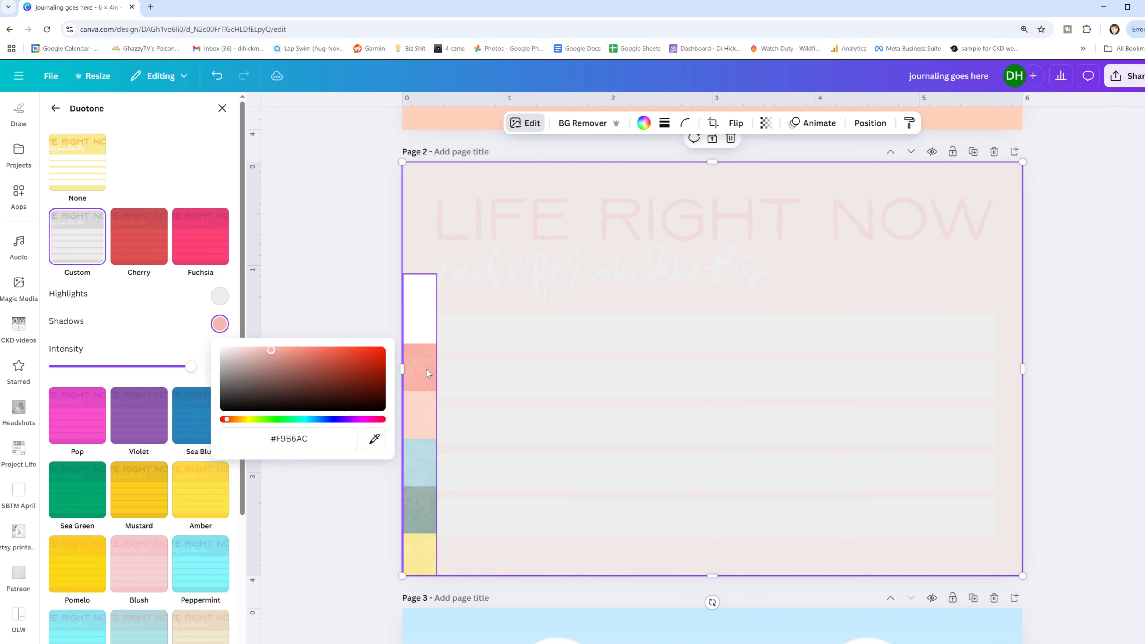
# - Sample the strip's sage green for the duotone shadows and darken it to #011912
pyautogui.click(375, 438)
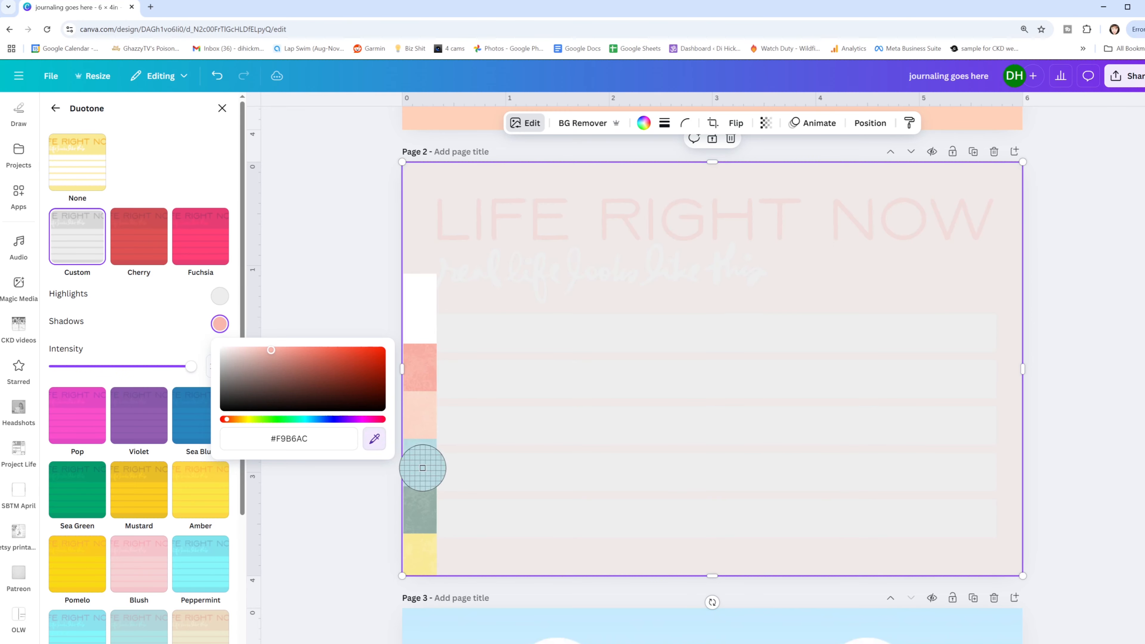
pyautogui.click(423, 506)
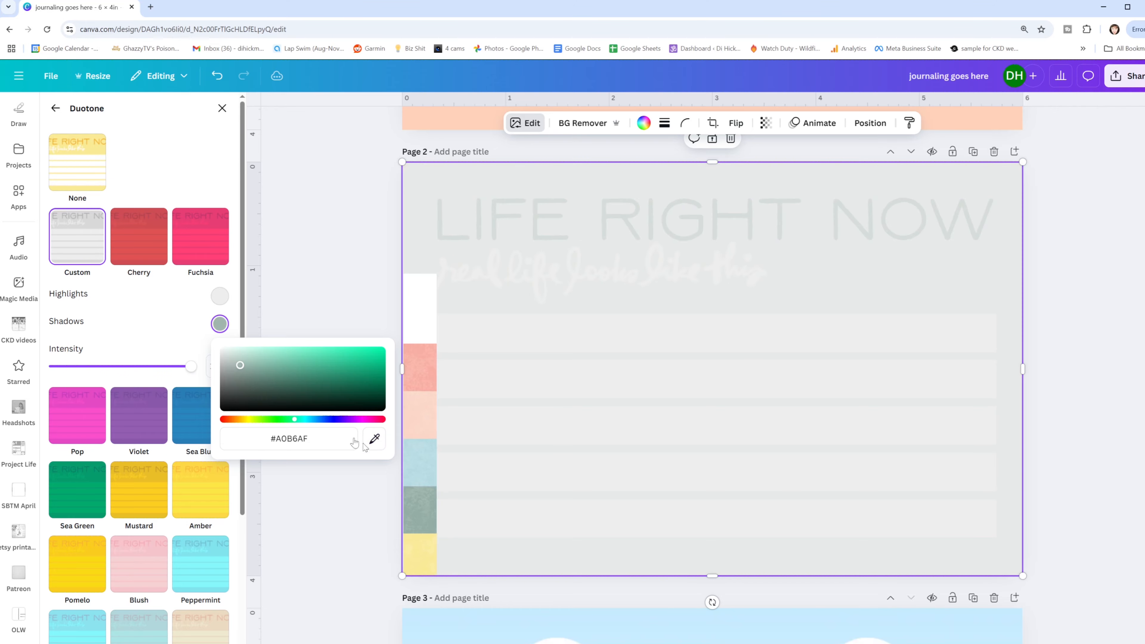
pyautogui.click(239, 367)
pyautogui.moveTo(239, 368); pyautogui.dragTo(376, 404)
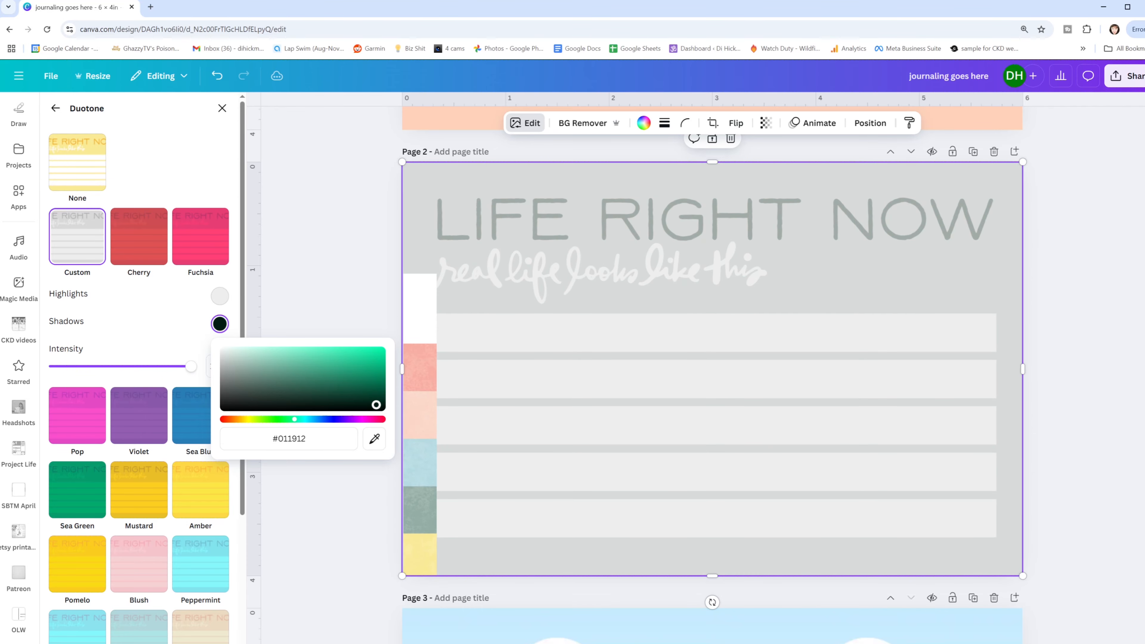
# - Sample the strip's sage green for the page 2 card's duotone highlights and lighten it to a pale mint
pyautogui.click(225, 300)
pyautogui.click(375, 411)
pyautogui.click(424, 515)
pyautogui.moveTo(243, 341); pyautogui.dragTo(235, 318)
pyautogui.click(301, 269)
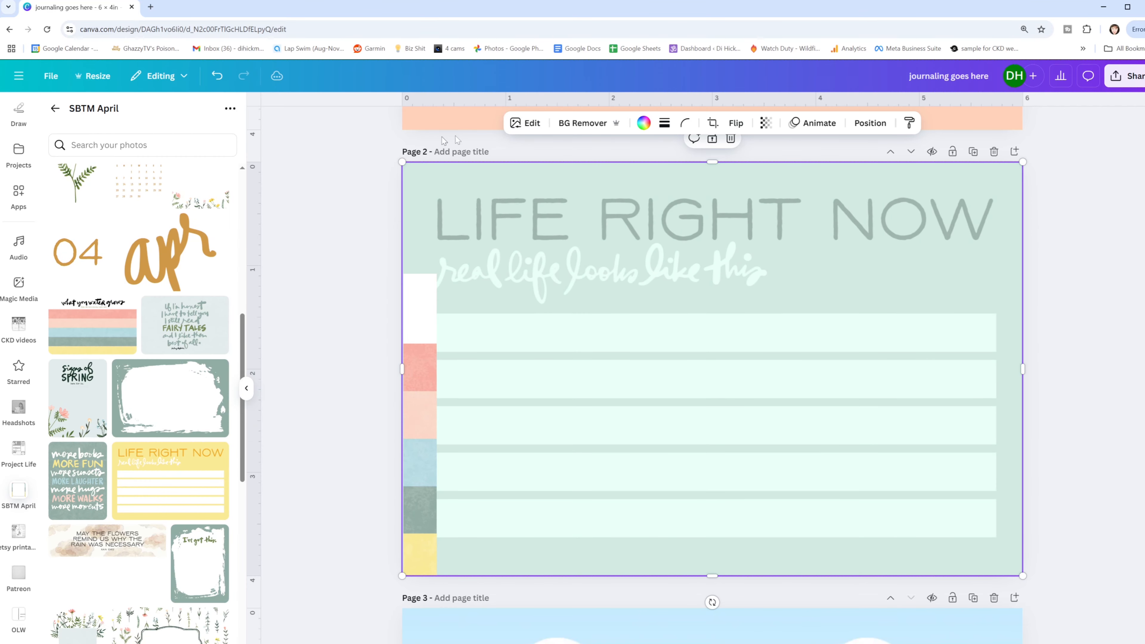
# - Set the page 2 card's white balance to temperature -24 and tint -18
pyautogui.click(526, 122)
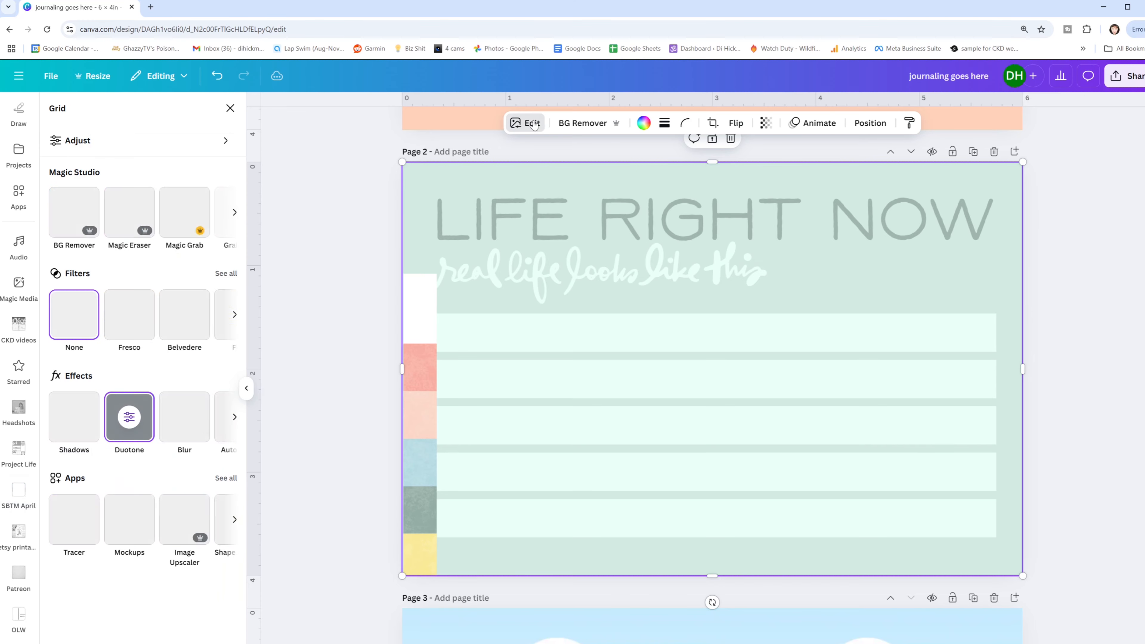
pyautogui.click(197, 140)
pyautogui.scroll(-6, 151, 316)
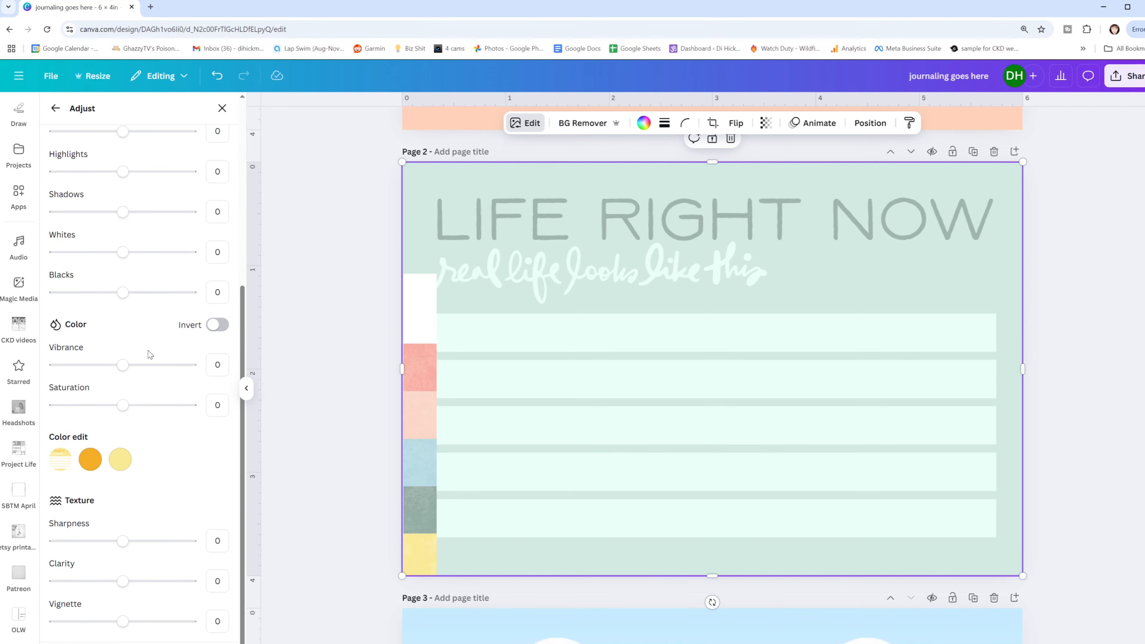
pyautogui.scroll(6, 148, 370)
pyautogui.moveTo(123, 240); pyautogui.dragTo(110, 240)
pyautogui.moveTo(123, 280)
pyautogui.mouseDown()
pyautogui.moveTo(98, 286)
pyautogui.moveTo(118, 287)
pyautogui.moveTo(110, 283)
pyautogui.mouseUp()
pyautogui.moveTo(110, 240)
pyautogui.mouseDown()
pyautogui.moveTo(92, 242)
pyautogui.moveTo(107, 241)
pyautogui.mouseUp()
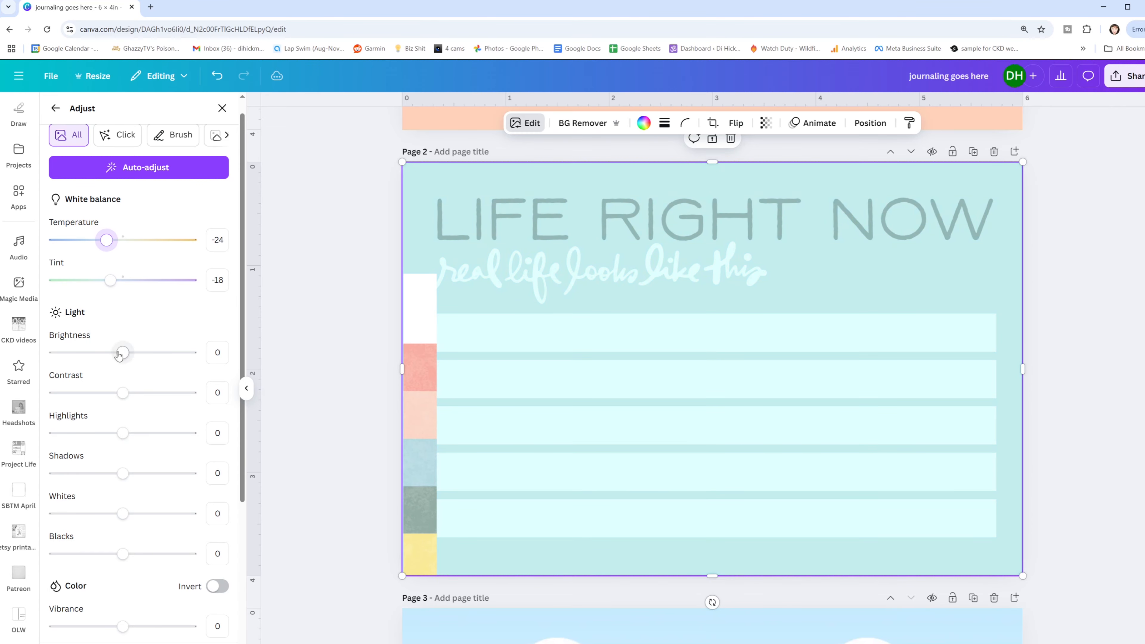
# - Set the page 2 card's contrast to -13, highlights to 17 and shadows to -100
pyautogui.moveTo(122, 392)
pyautogui.mouseDown()
pyautogui.moveTo(142, 393)
pyautogui.moveTo(114, 389)
pyautogui.mouseUp()
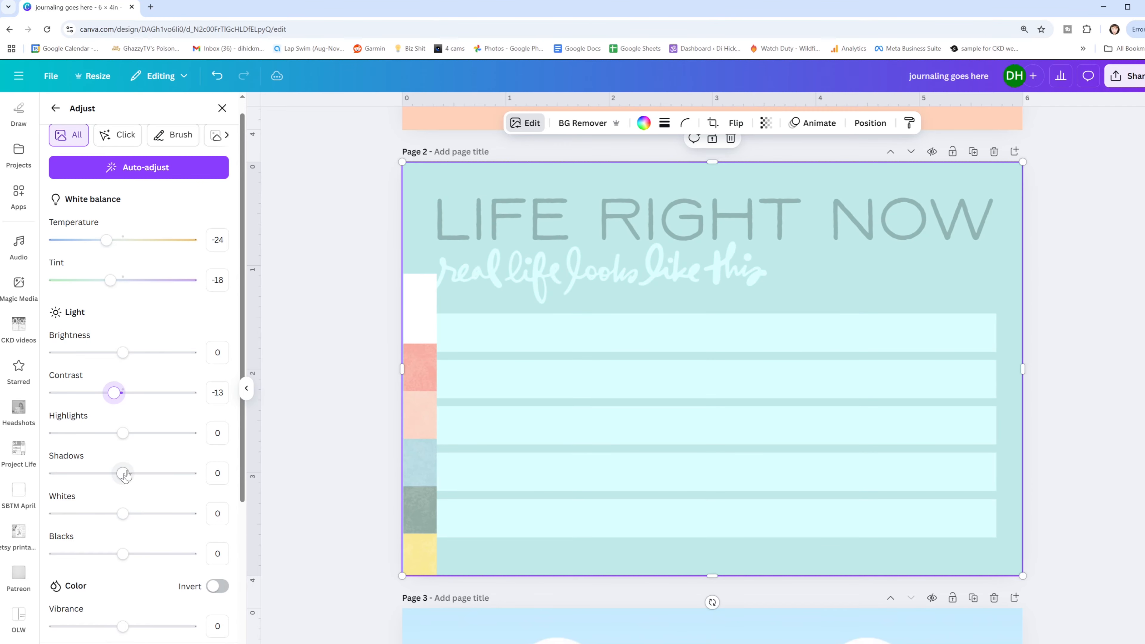
pyautogui.moveTo(123, 433); pyautogui.dragTo(117, 433)
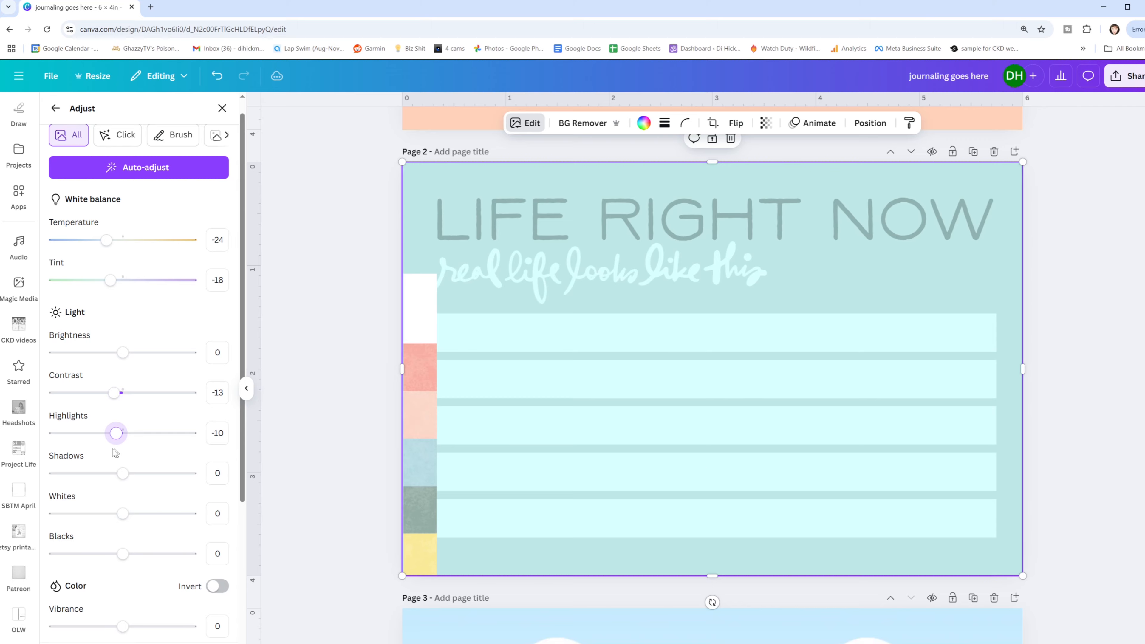
pyautogui.moveTo(114, 436)
pyautogui.mouseDown()
pyautogui.moveTo(105, 433)
pyautogui.moveTo(135, 432)
pyautogui.mouseUp()
pyautogui.moveTo(123, 473); pyautogui.dragTo(55, 474)
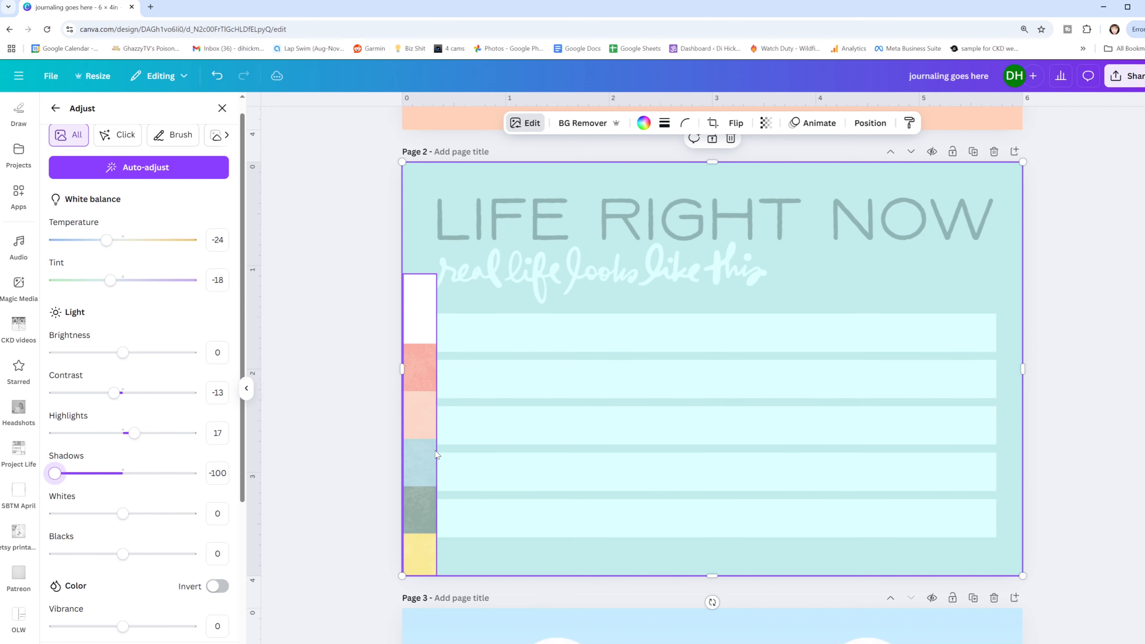
pyautogui.scroll(3, 485, 391)
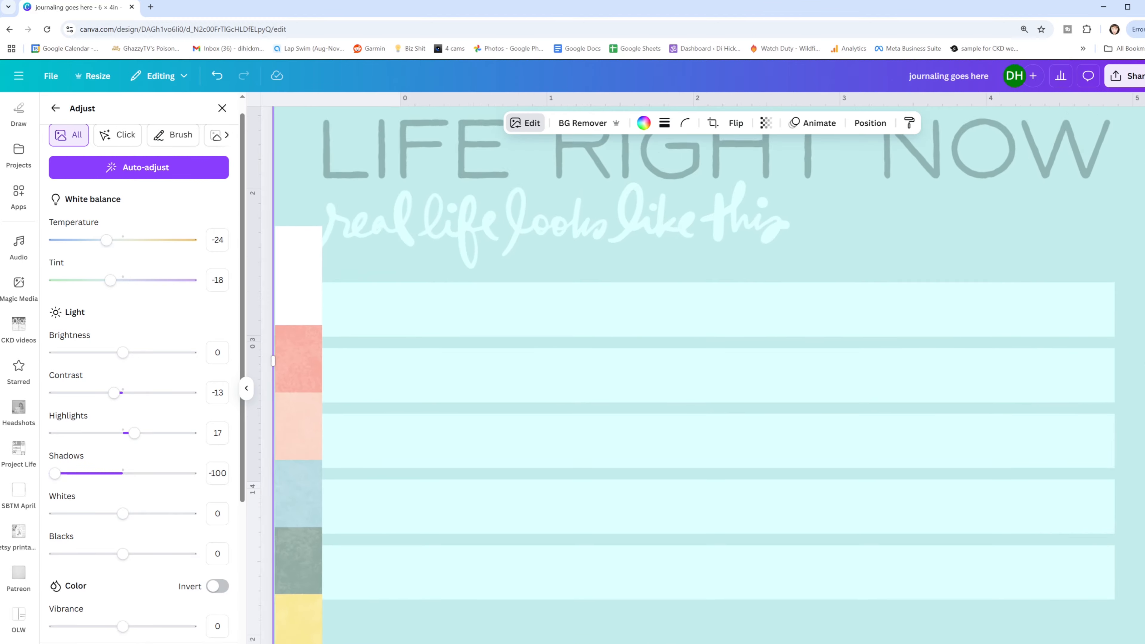
# - Set the page 2 card's whites to -12, blacks to -32 and contrast to 25
pyautogui.scroll(-2, 321, 482)
pyautogui.moveTo(122, 513); pyautogui.dragTo(114, 513)
pyautogui.moveTo(122, 554); pyautogui.dragTo(101, 554)
pyautogui.moveTo(113, 393); pyautogui.dragTo(140, 392)
# - Set the page 2 card's brightness to -16, temperature to -27 and tint to -24
pyautogui.moveTo(123, 352)
pyautogui.mouseDown()
pyautogui.moveTo(96, 357)
pyautogui.moveTo(122, 352)
pyautogui.mouseUp()
pyautogui.moveTo(106, 239)
pyautogui.mouseDown()
pyautogui.moveTo(95, 240)
pyautogui.moveTo(165, 241)
pyautogui.moveTo(99, 248)
pyautogui.moveTo(104, 241)
pyautogui.mouseUp()
pyautogui.moveTo(111, 280)
pyautogui.mouseDown()
pyautogui.moveTo(97, 280)
pyautogui.moveTo(106, 280)
pyautogui.mouseUp()
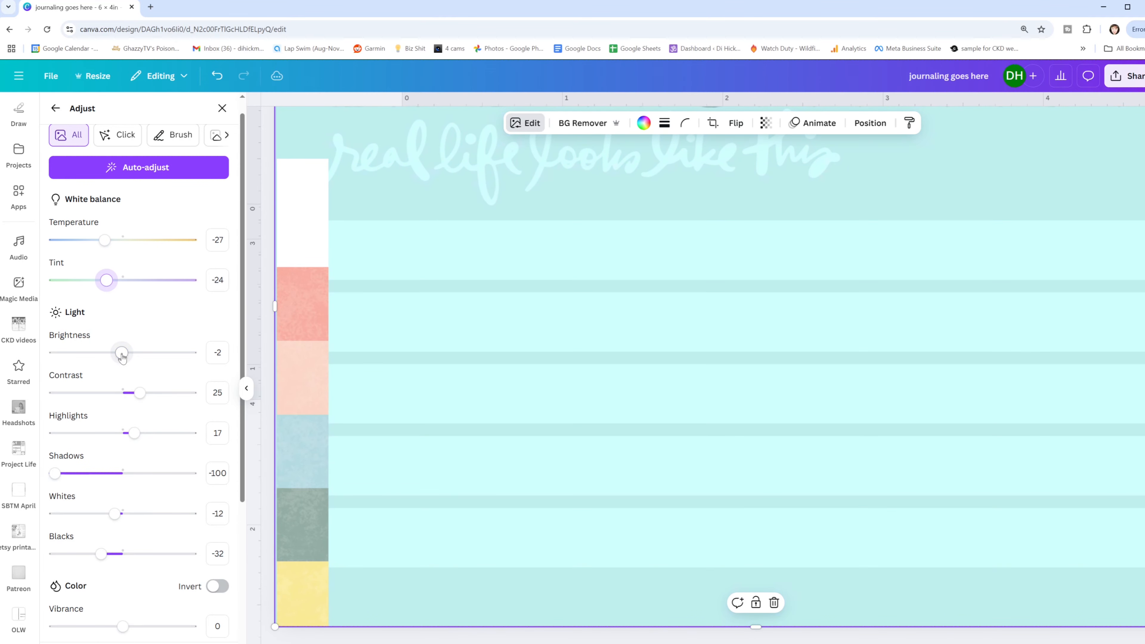
pyautogui.moveTo(122, 353); pyautogui.dragTo(112, 352)
pyautogui.scroll(-5, 758, 447)
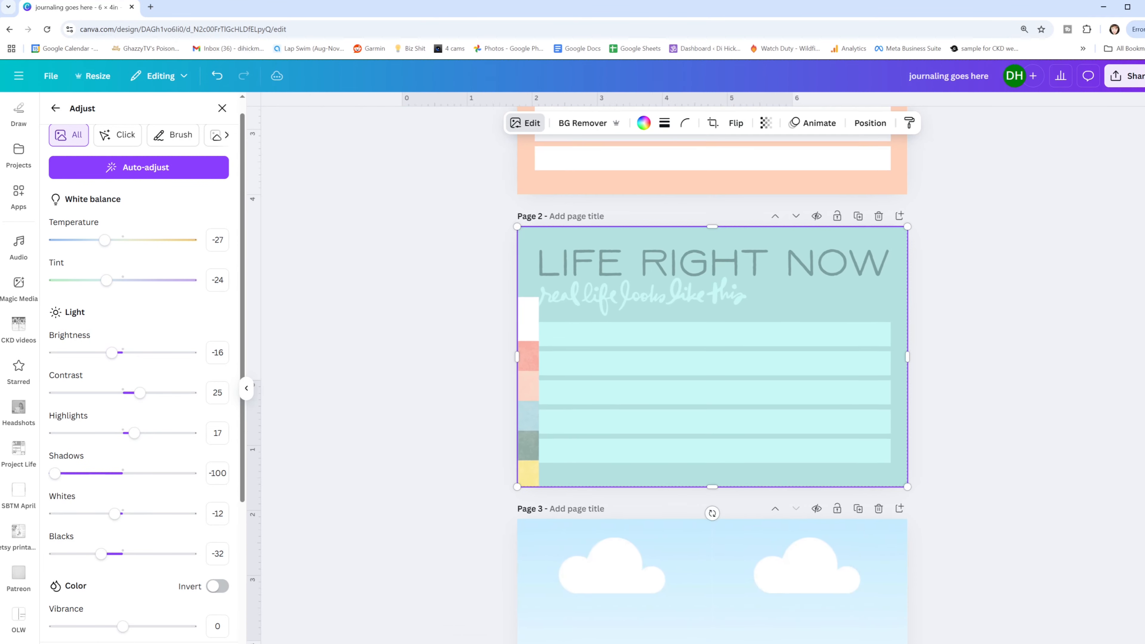
# - Delete the kit color strip from the page 2 card
pyautogui.click(553, 392)
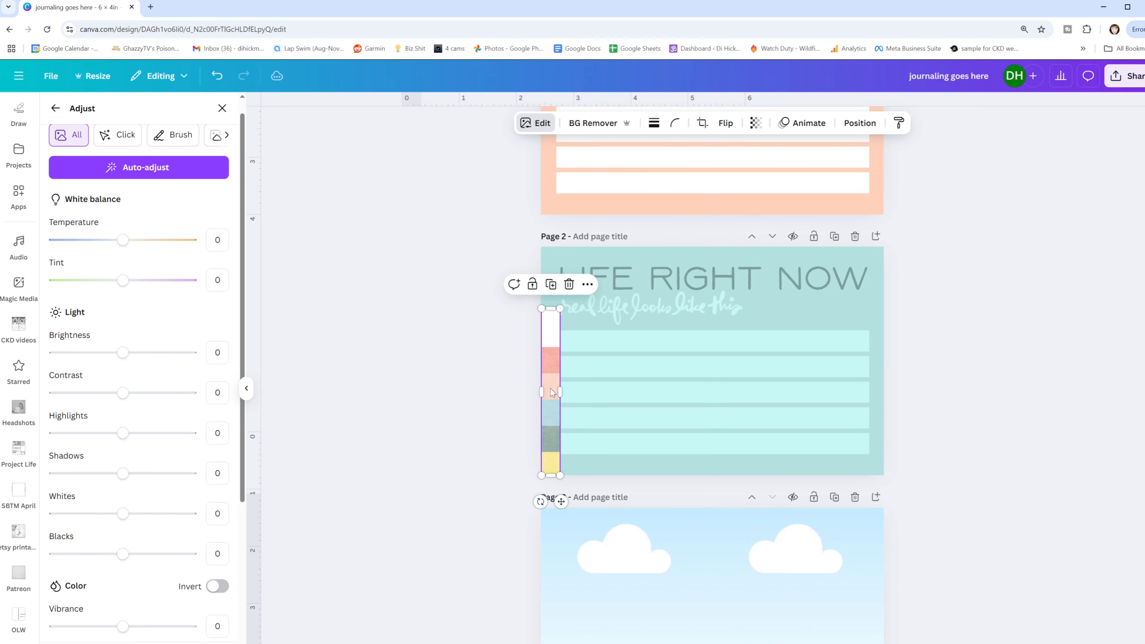
pyautogui.press('Delete')
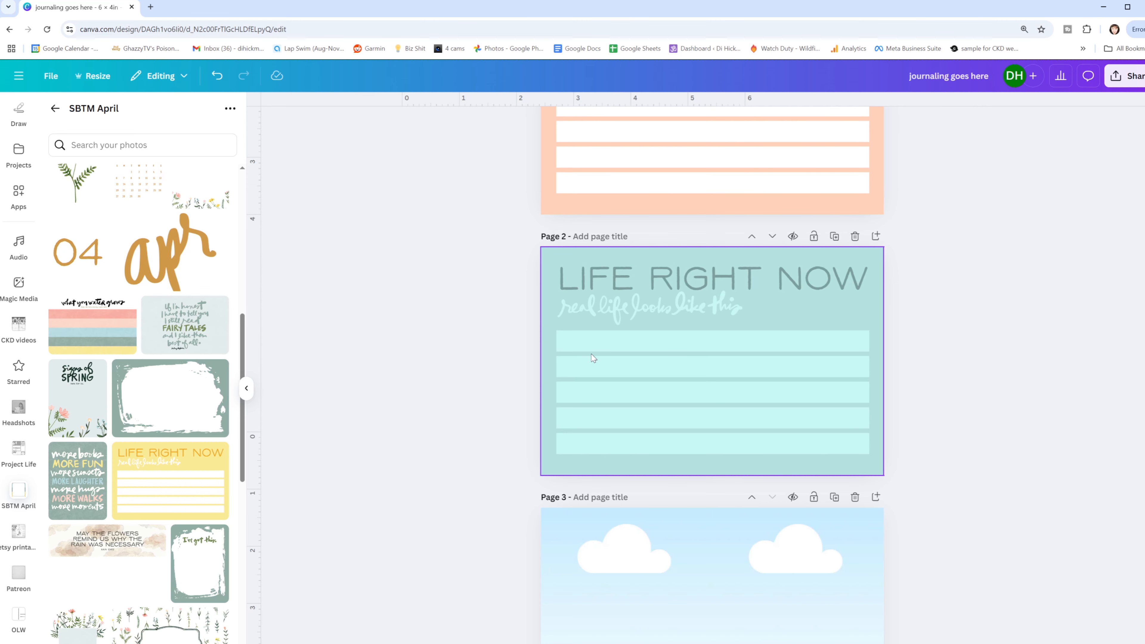
# - Cover the page 2 card's journaling lines with a white rectangle
pyautogui.press('r')
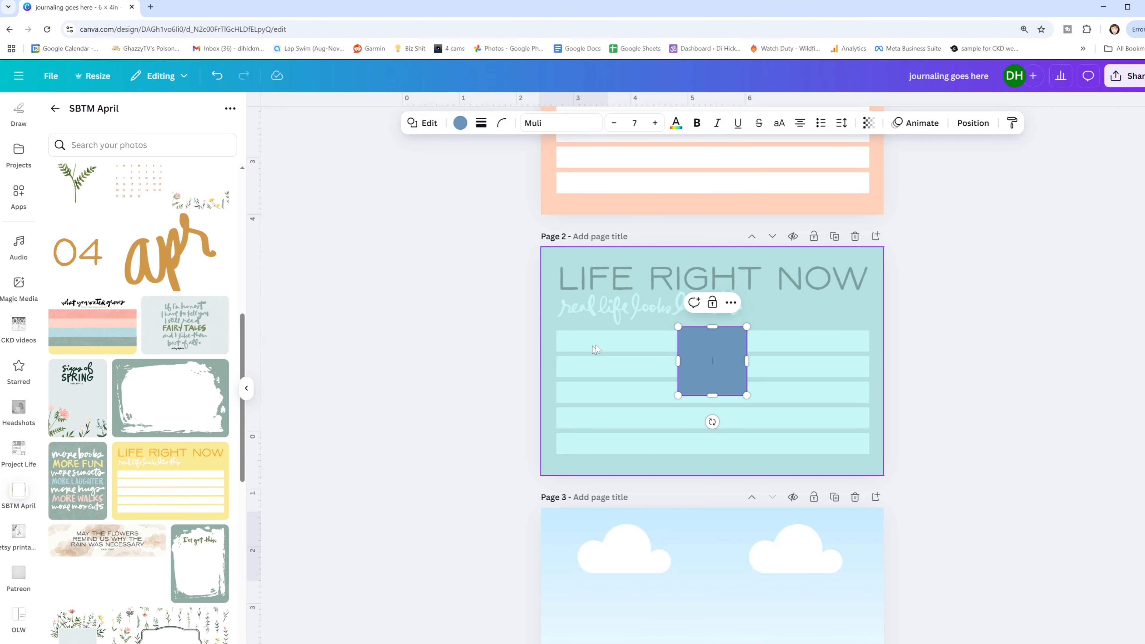
pyautogui.moveTo(730, 343); pyautogui.dragTo(873, 356)
pyautogui.moveTo(711, 399); pyautogui.dragTo(709, 462)
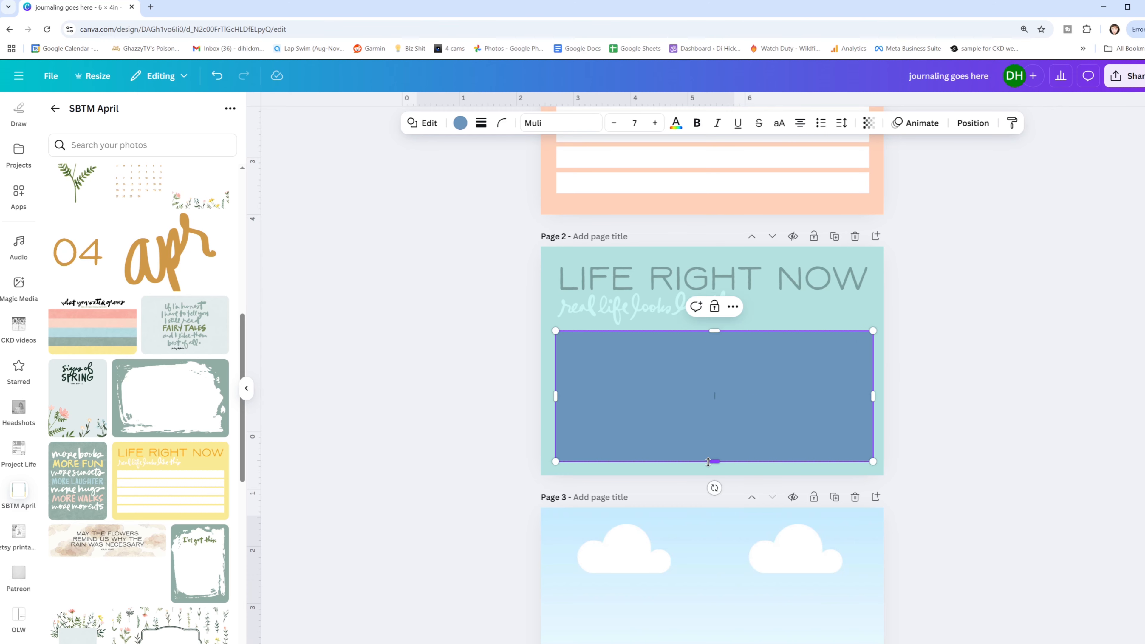
pyautogui.click(460, 122)
pyautogui.click(184, 196)
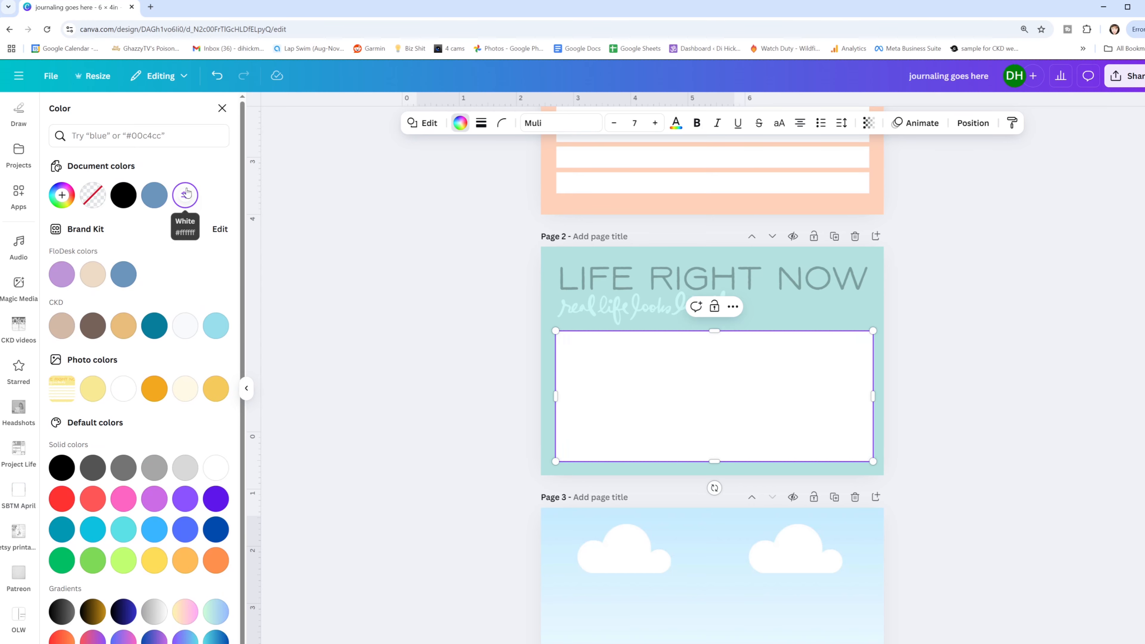
pyautogui.click(516, 384)
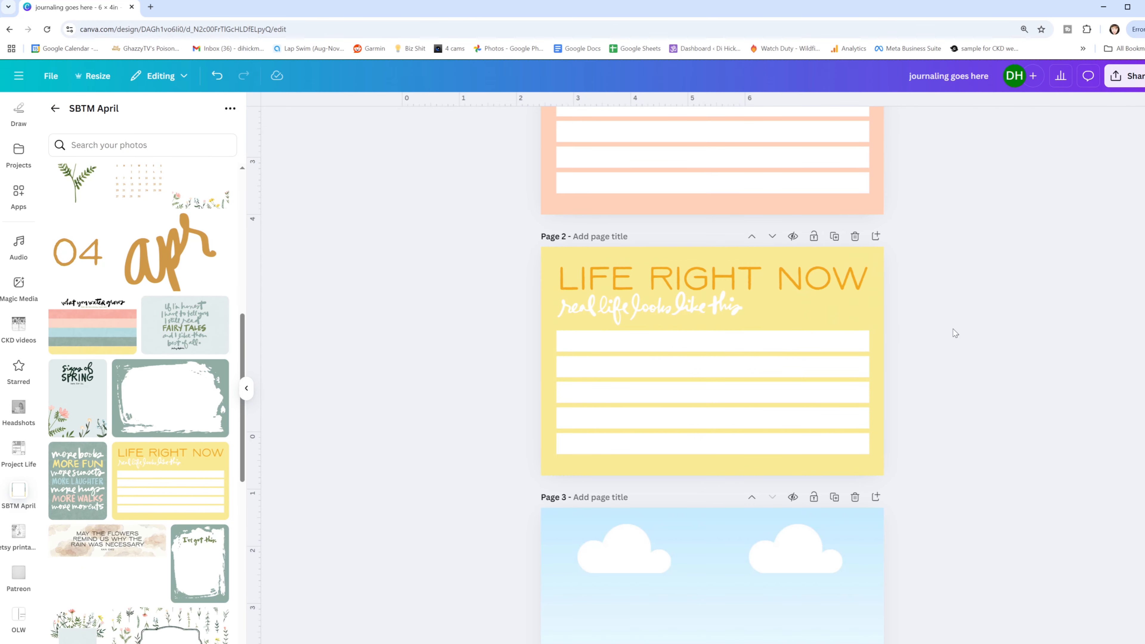
# - Add a blank page after page 2 and place the yellow "Life Right Now" card at its upper-left corner
pyautogui.scroll(-1, 717, 341)
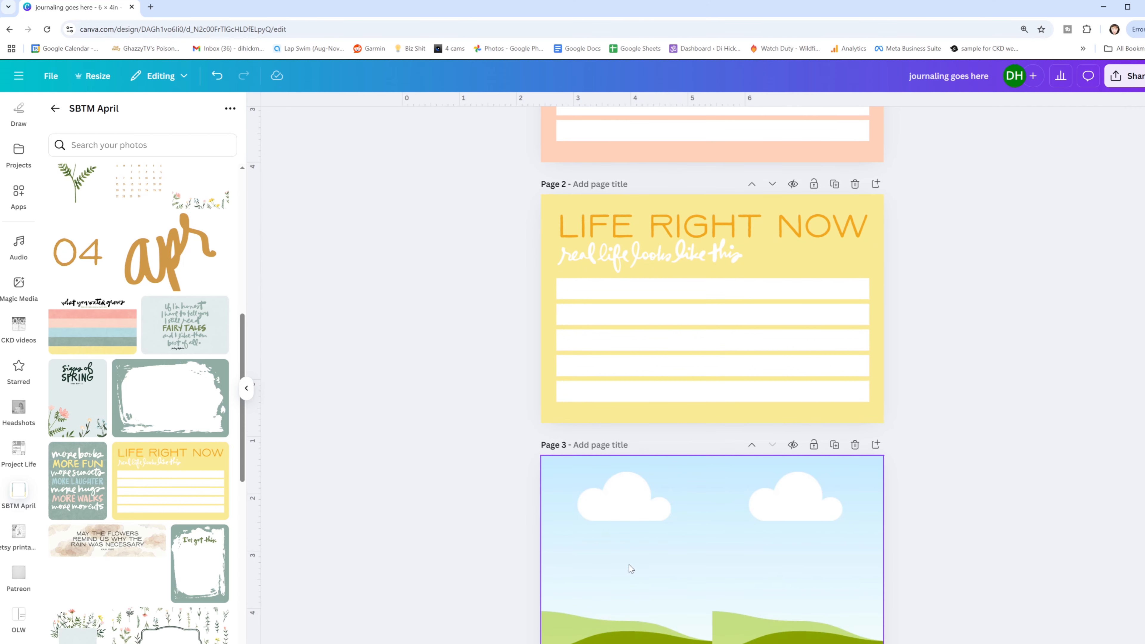
pyautogui.click(790, 254)
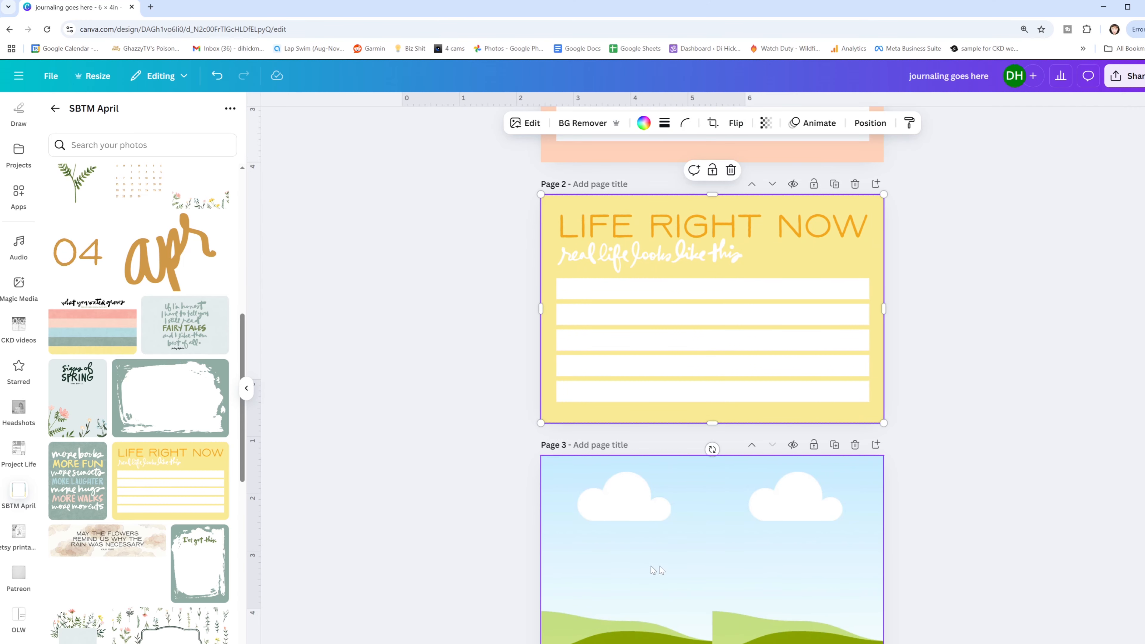
pyautogui.click(876, 184)
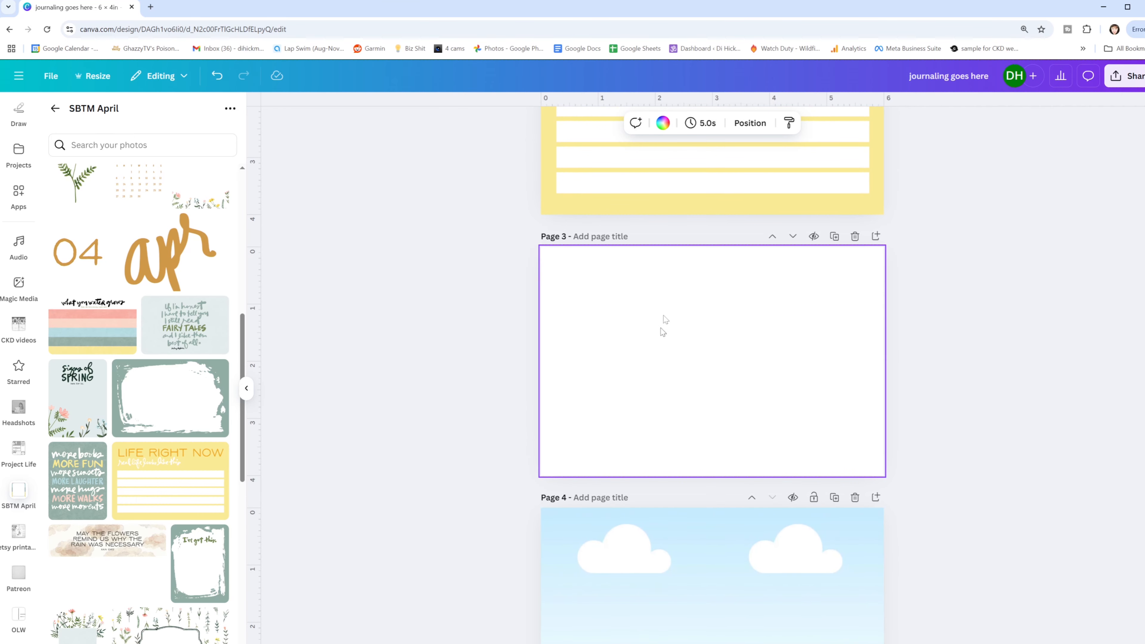
pyautogui.scroll(4, 663, 316)
pyautogui.click(669, 267)
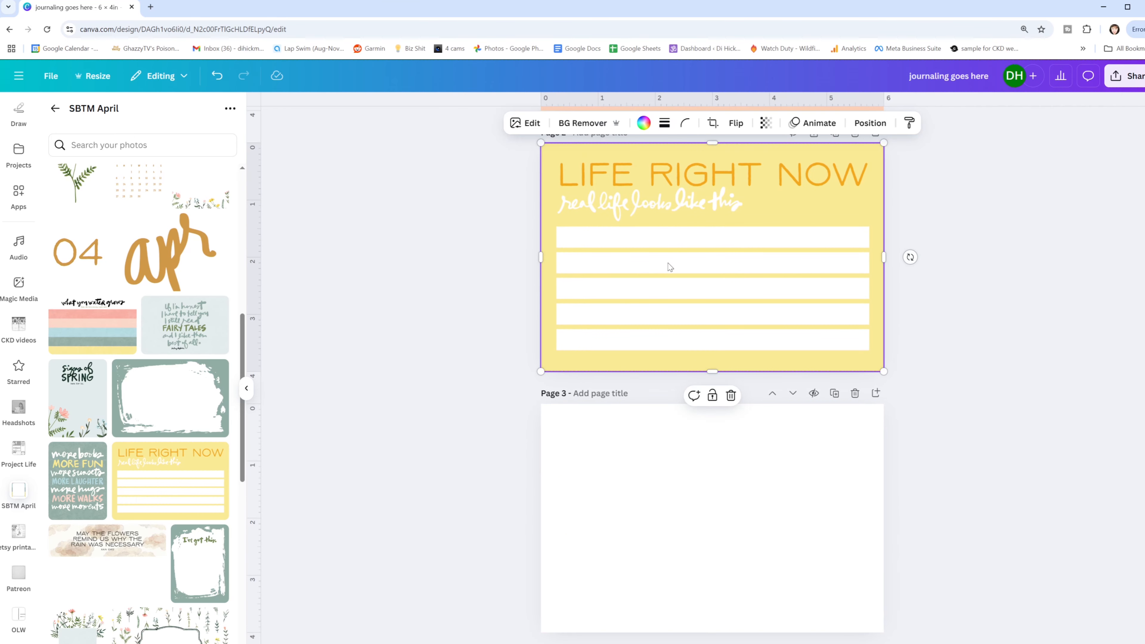
pyautogui.click(205, 479)
pyautogui.moveTo(789, 258); pyautogui.dragTo(744, 479)
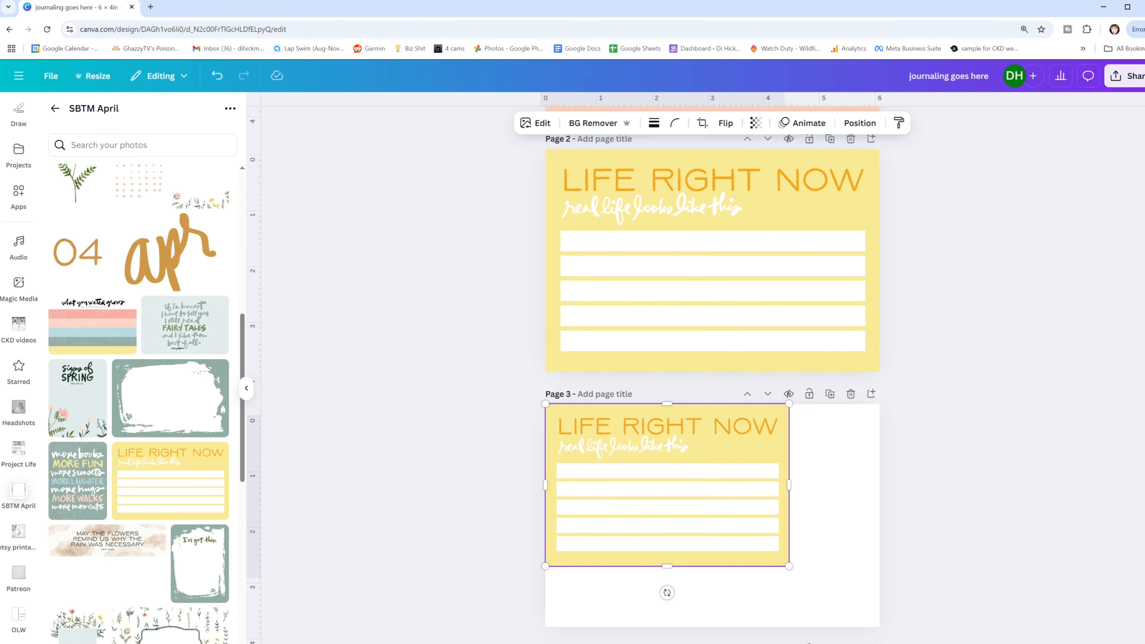
# - Resize the page 3 card to 3 × 2 inches and crop off its bottom border below the last line
pyautogui.scroll(5, 779, 477)
pyautogui.scroll(-5, 779, 476)
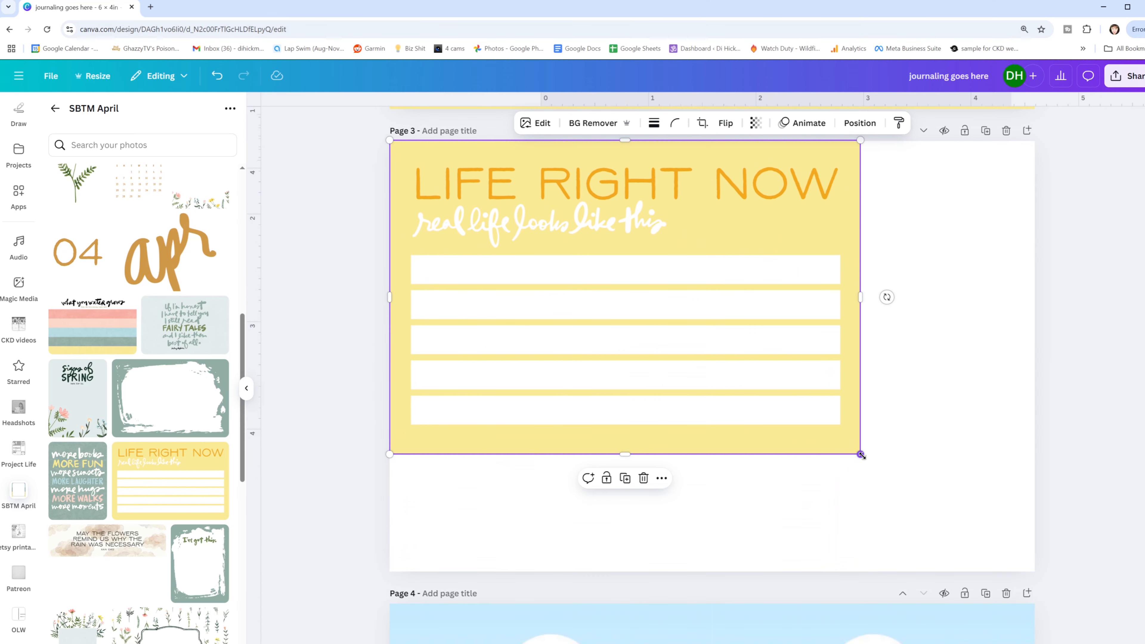
pyautogui.moveTo(862, 454); pyautogui.dragTo(712, 351)
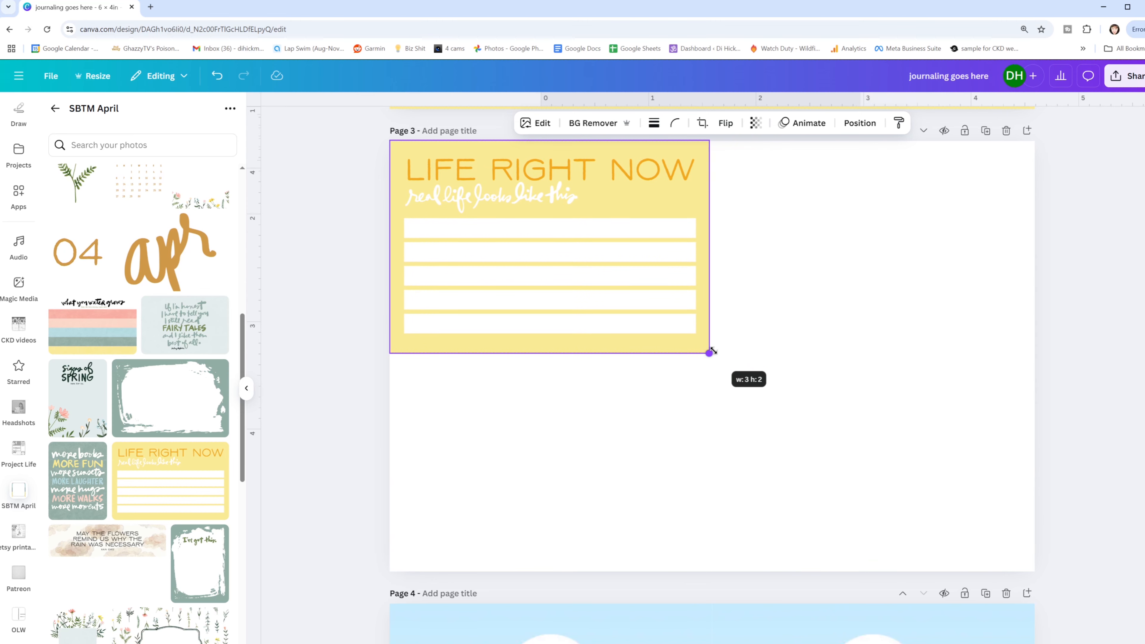
pyautogui.moveTo(712, 350); pyautogui.dragTo(712, 351)
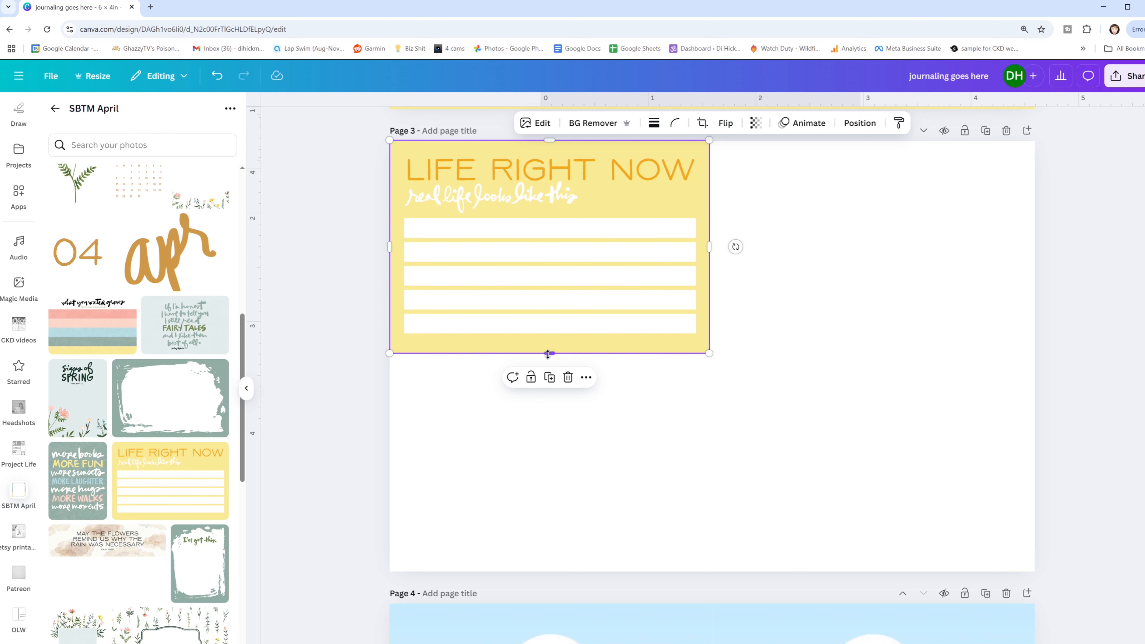
pyautogui.moveTo(550, 353); pyautogui.dragTo(550, 337)
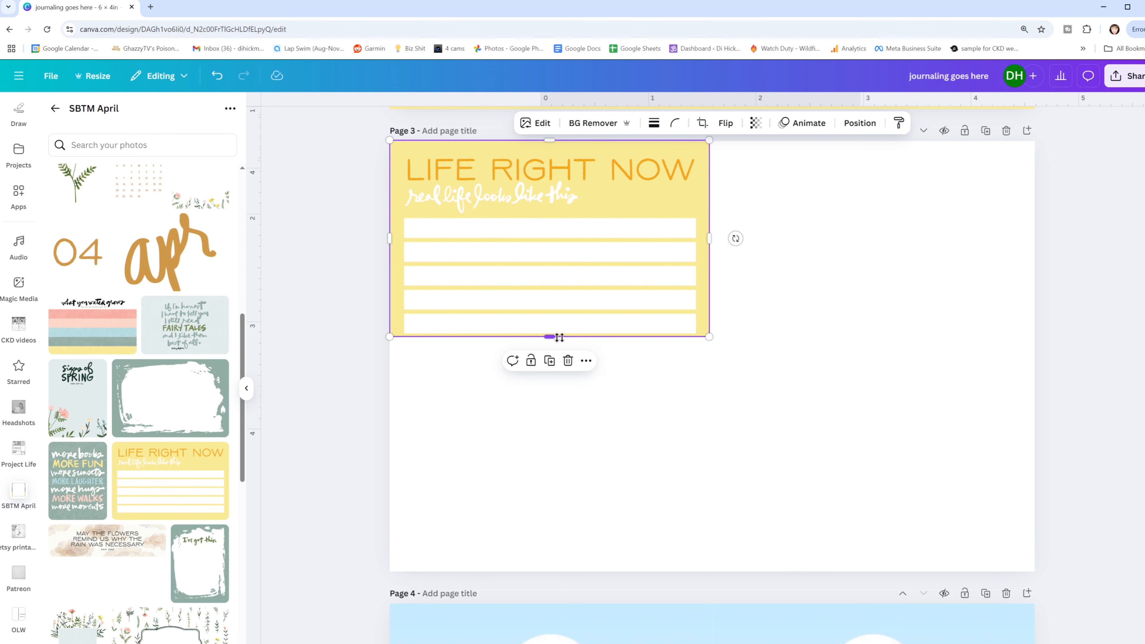
# - Duplicate the cropped "Life Right Now" card on page 3 and place the copy below the original
pyautogui.click(621, 348)
pyautogui.click(611, 274)
pyautogui.hotkey('ctrl', 'd')
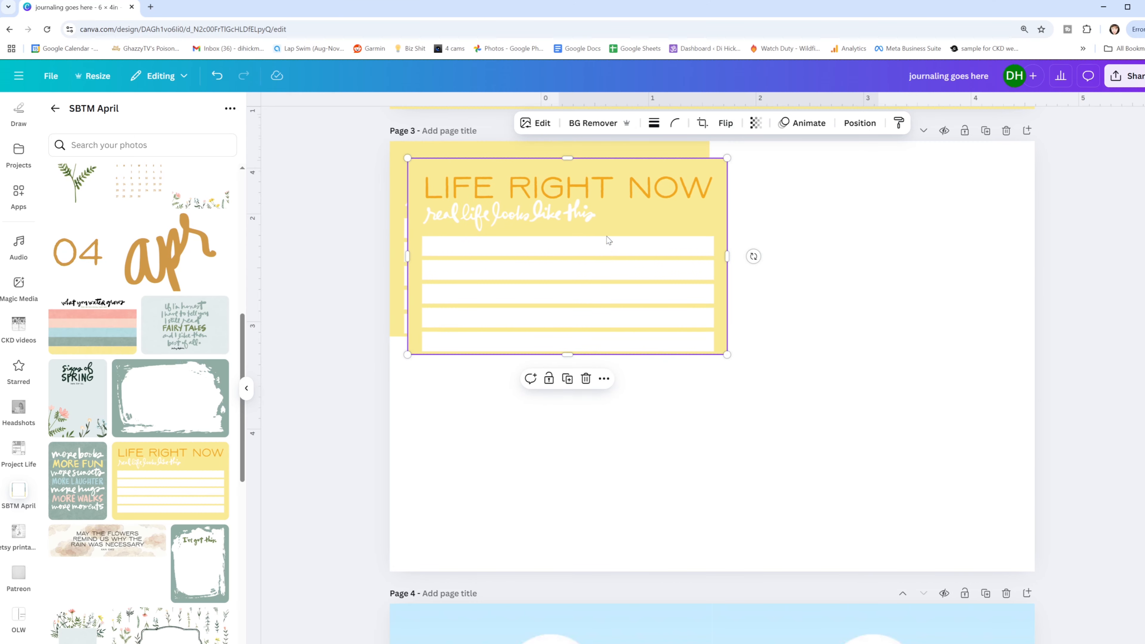
pyautogui.moveTo(608, 241); pyautogui.dragTo(597, 428)
# - Crop the title off the duplicate card and align its journaling lines directly beneath the original card
pyautogui.click(594, 210)
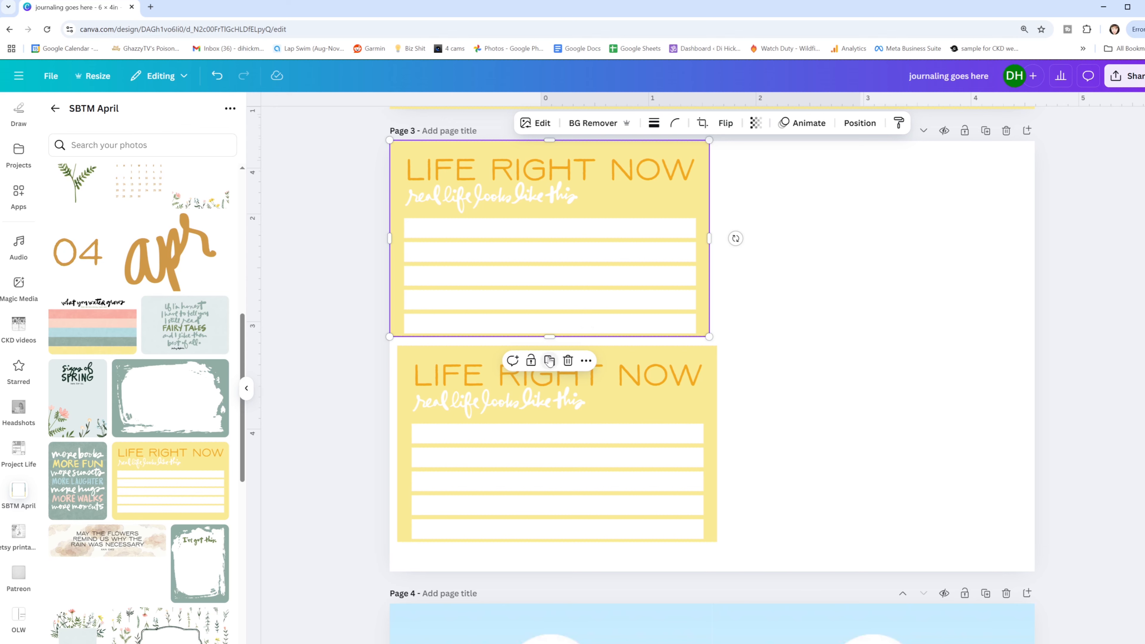
pyautogui.click(607, 392)
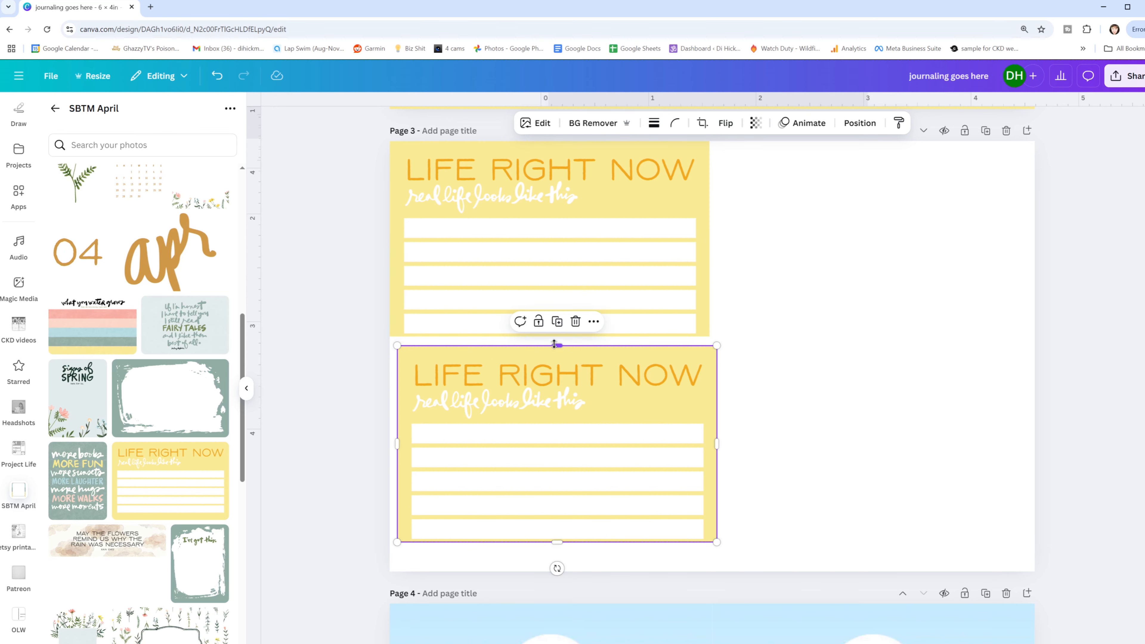
pyautogui.moveTo(554, 344); pyautogui.dragTo(554, 417)
pyautogui.moveTo(557, 476); pyautogui.dragTo(544, 389)
pyautogui.click(762, 394)
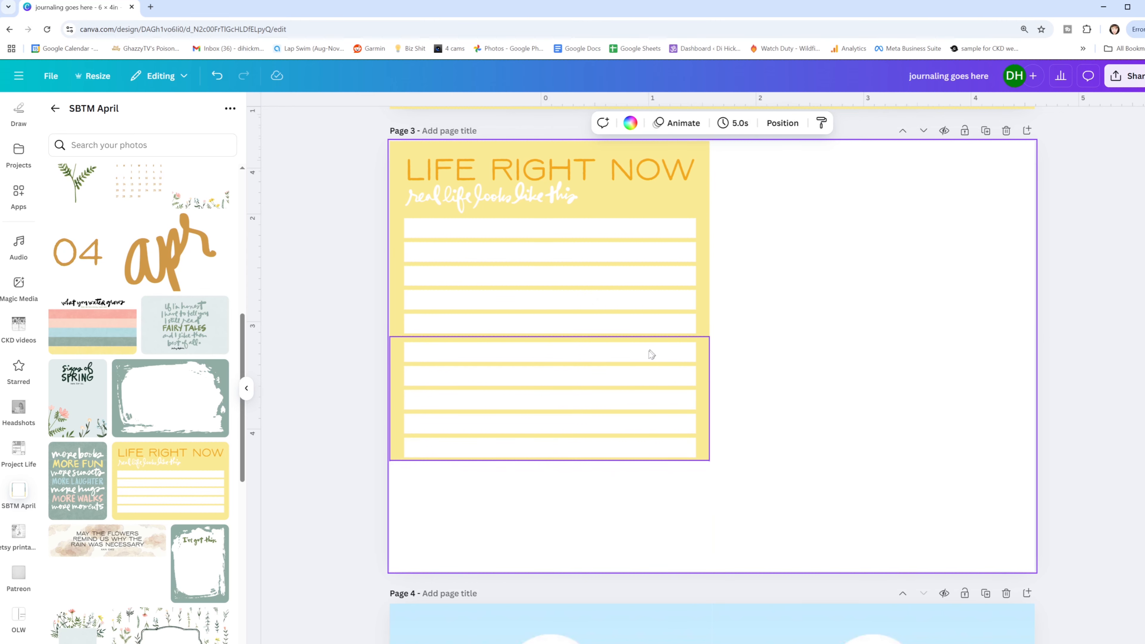
# - Duplicate the lines-only section and align the copy with the bottom edge of page 3 to lengthen the card
pyautogui.moveTo(597, 399); pyautogui.dragTo(574, 490)
pyautogui.click(749, 435)
pyautogui.click(648, 407)
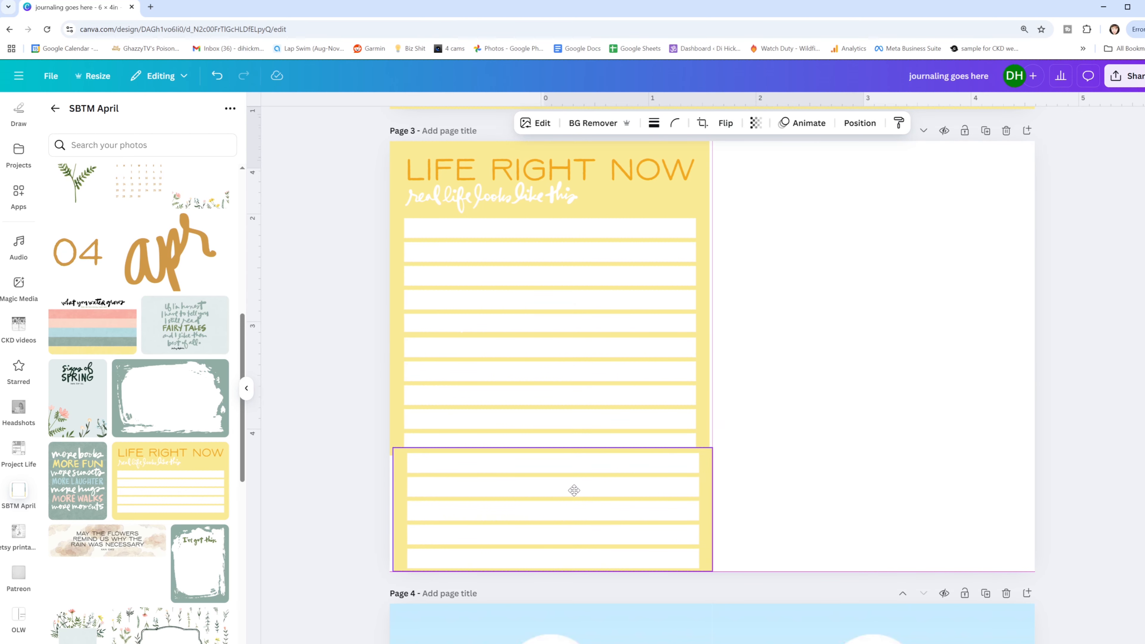
pyautogui.click(716, 439)
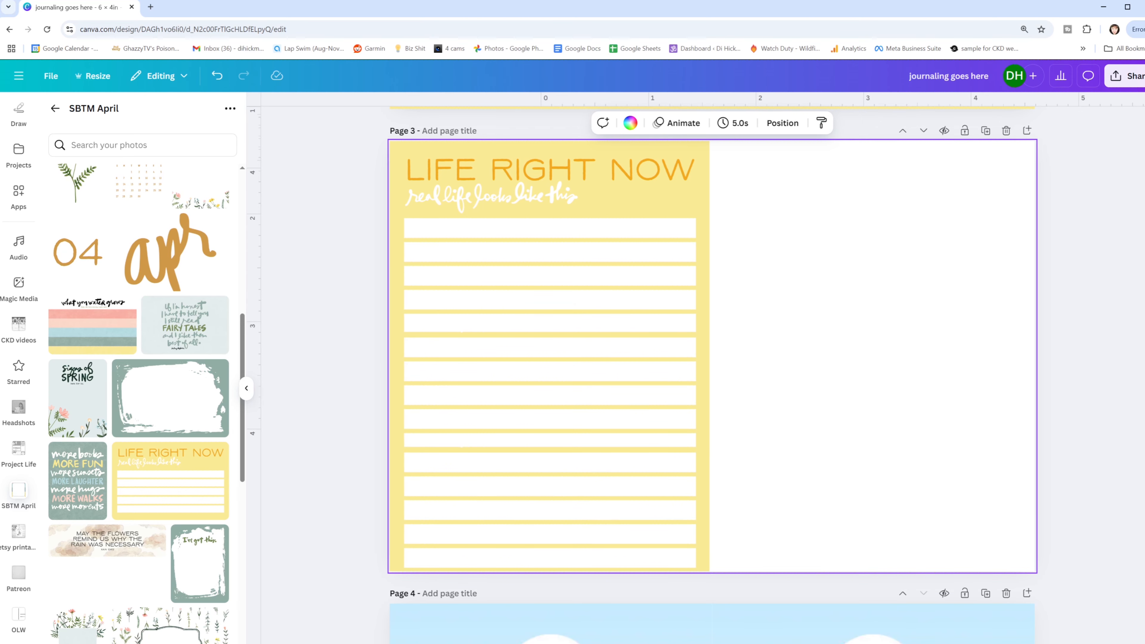
# - Trim the top edges of the middle and bottom line sections to even out the gaps between lines
pyautogui.scroll(3, 659, 346)
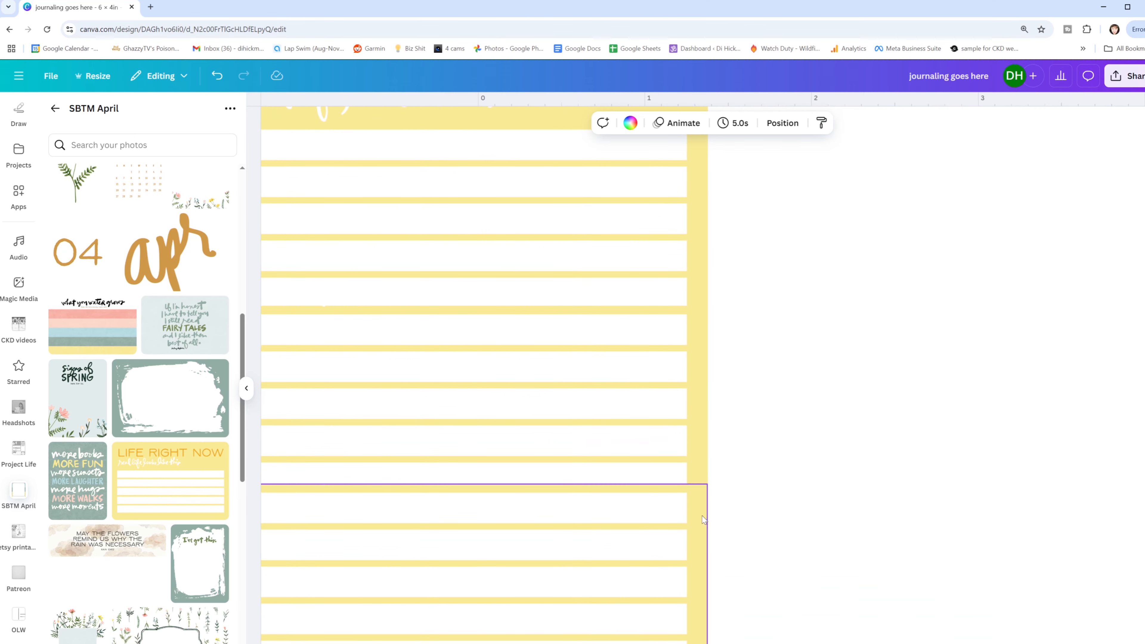
pyautogui.hscroll(-2, 610, 354)
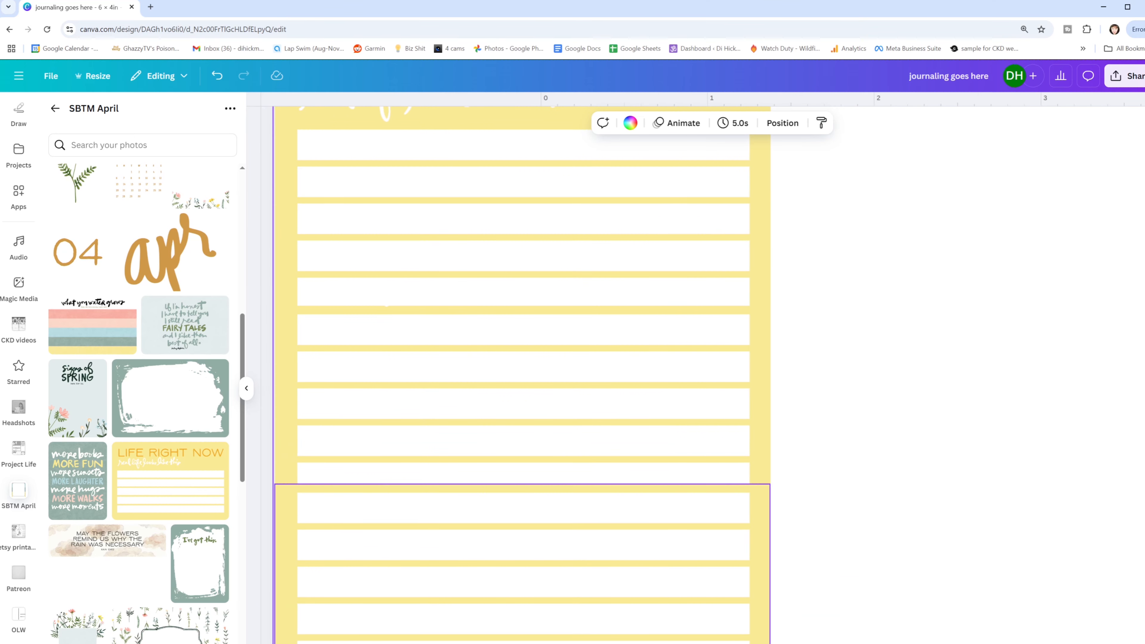
pyautogui.click(600, 311)
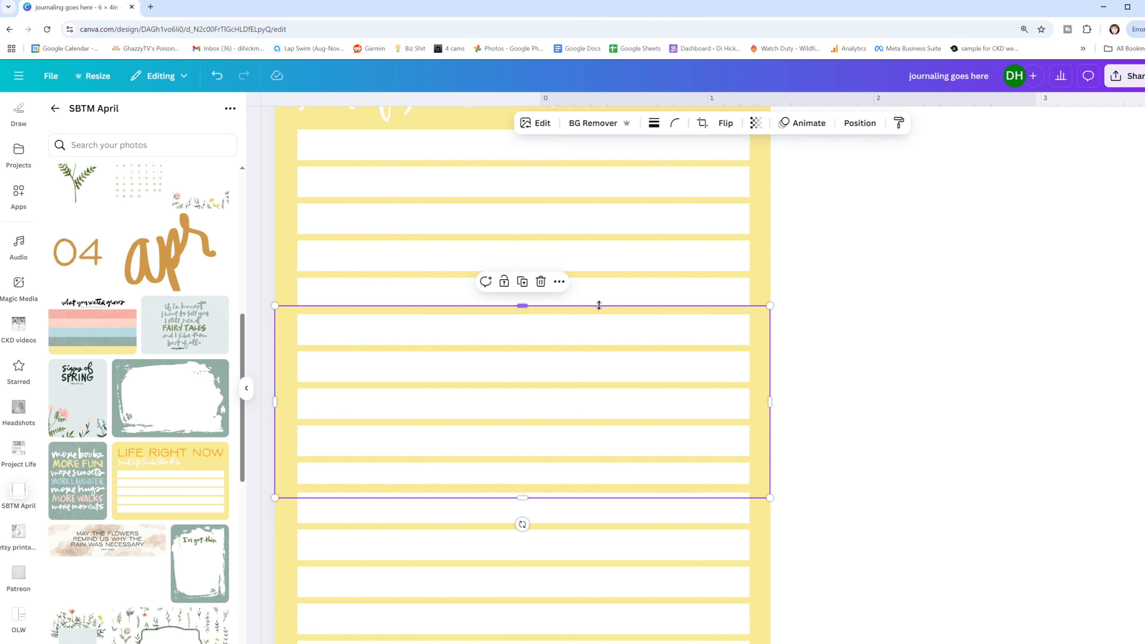
pyautogui.moveTo(598, 304); pyautogui.dragTo(596, 312)
pyautogui.click(852, 429)
pyautogui.click(761, 494)
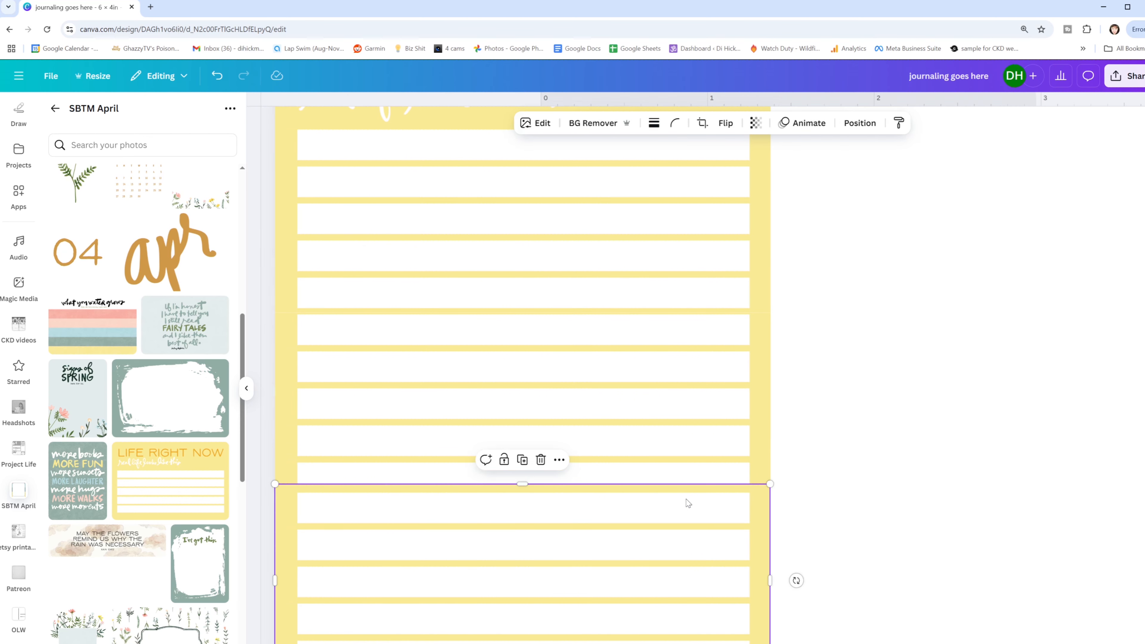
pyautogui.moveTo(527, 485); pyautogui.dragTo(530, 490)
# - Shift the image within the bottom section's crop so that it includes the card's full lower border
pyautogui.scroll(-5, 527, 492)
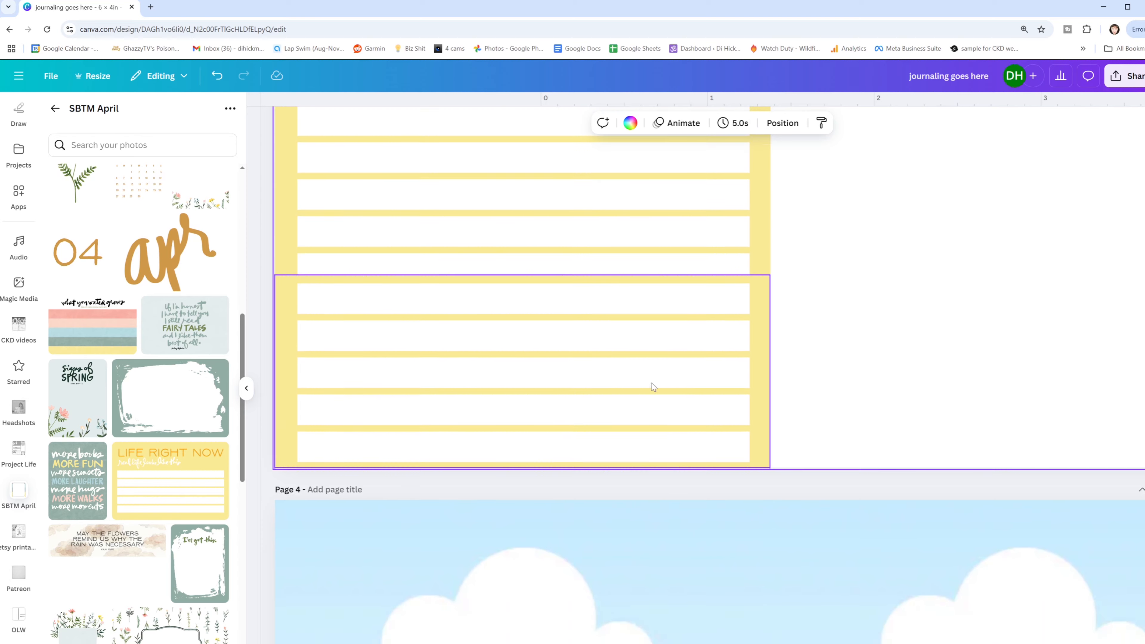
pyautogui.doubleClick(532, 396)
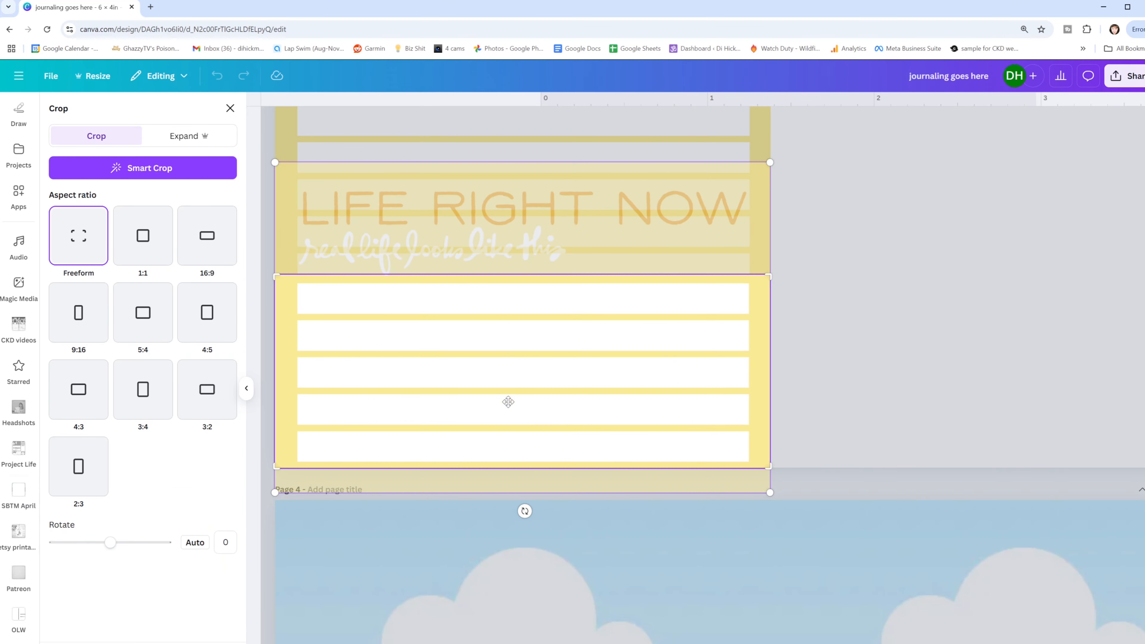
pyautogui.moveTo(506, 401); pyautogui.dragTo(506, 373)
pyautogui.click(860, 336)
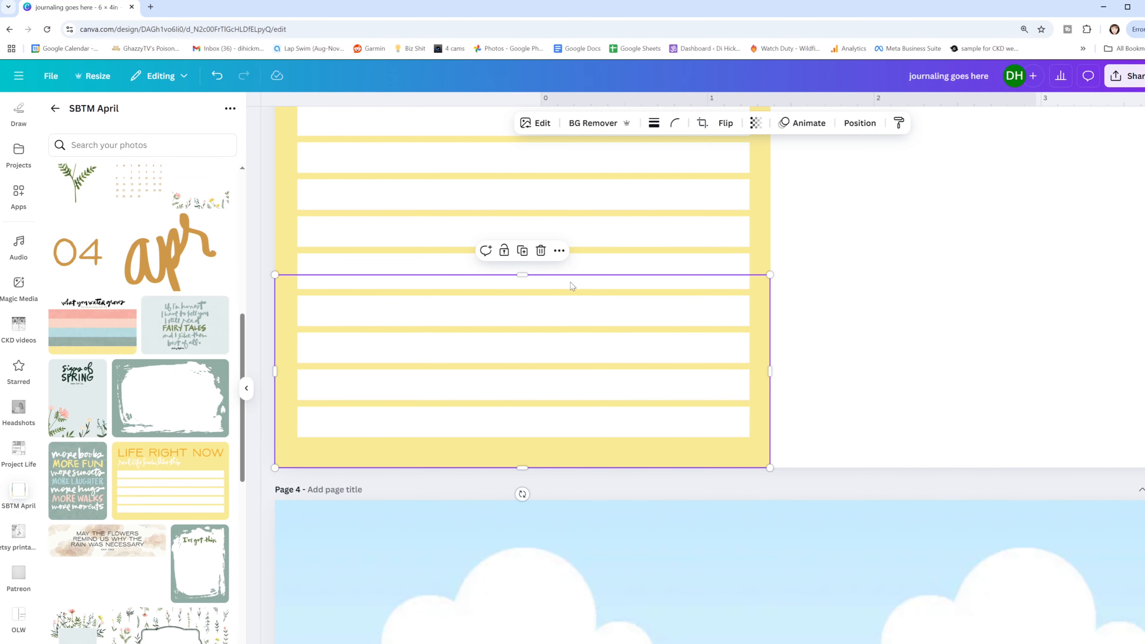
# - Adjust the bottom section's top crop edge so its line spacing matches the section above
pyautogui.moveTo(517, 276); pyautogui.dragTo(522, 289)
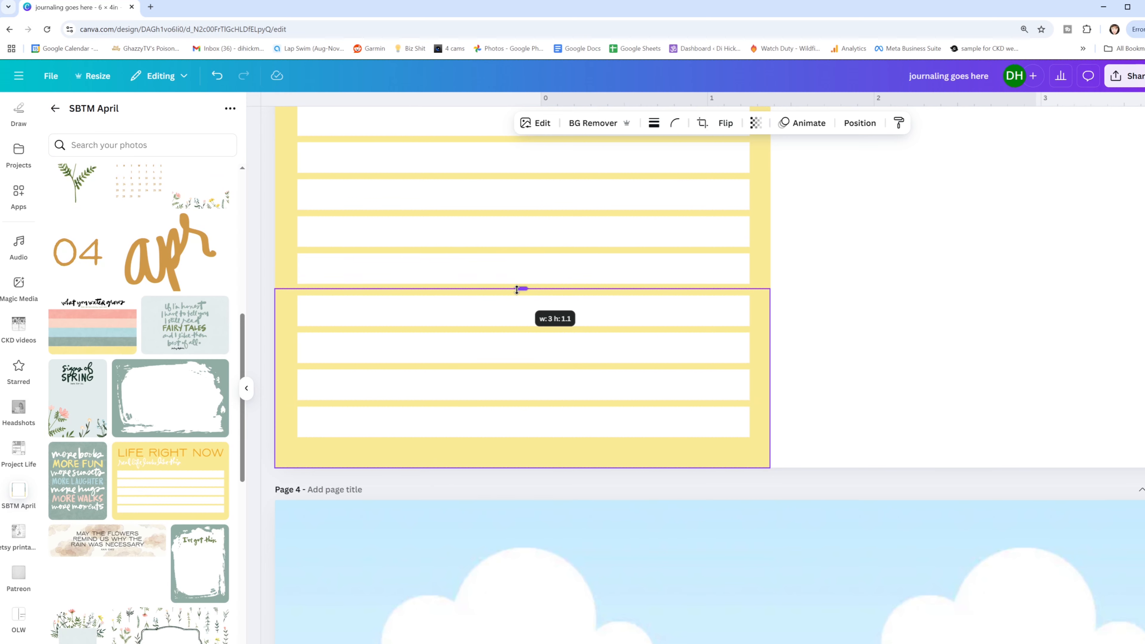
pyautogui.click(818, 366)
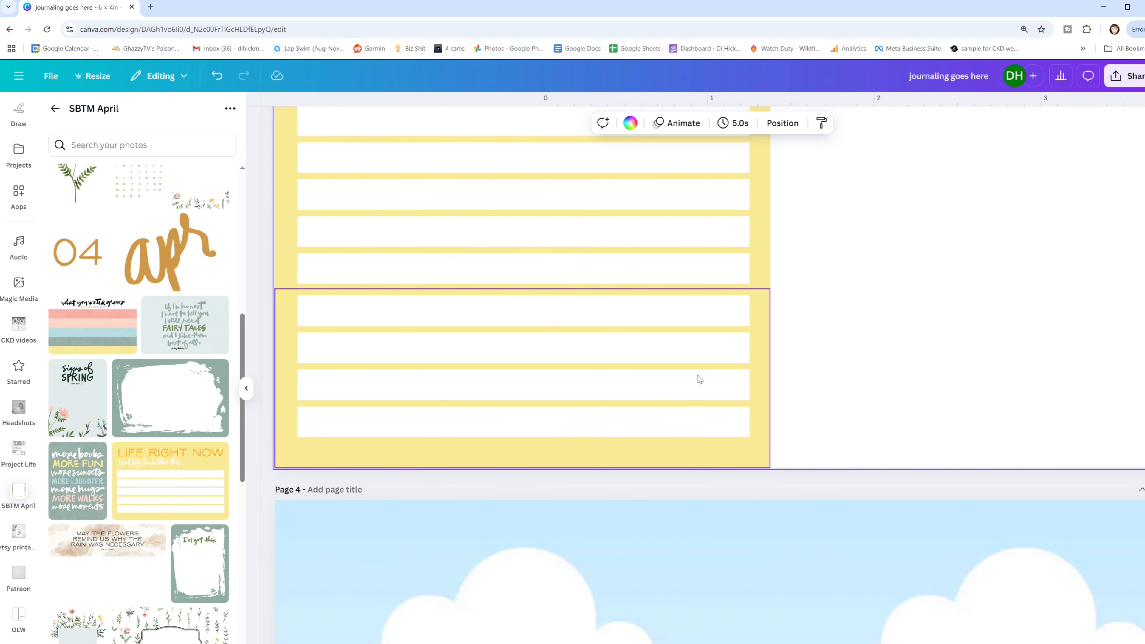
pyautogui.click(556, 300)
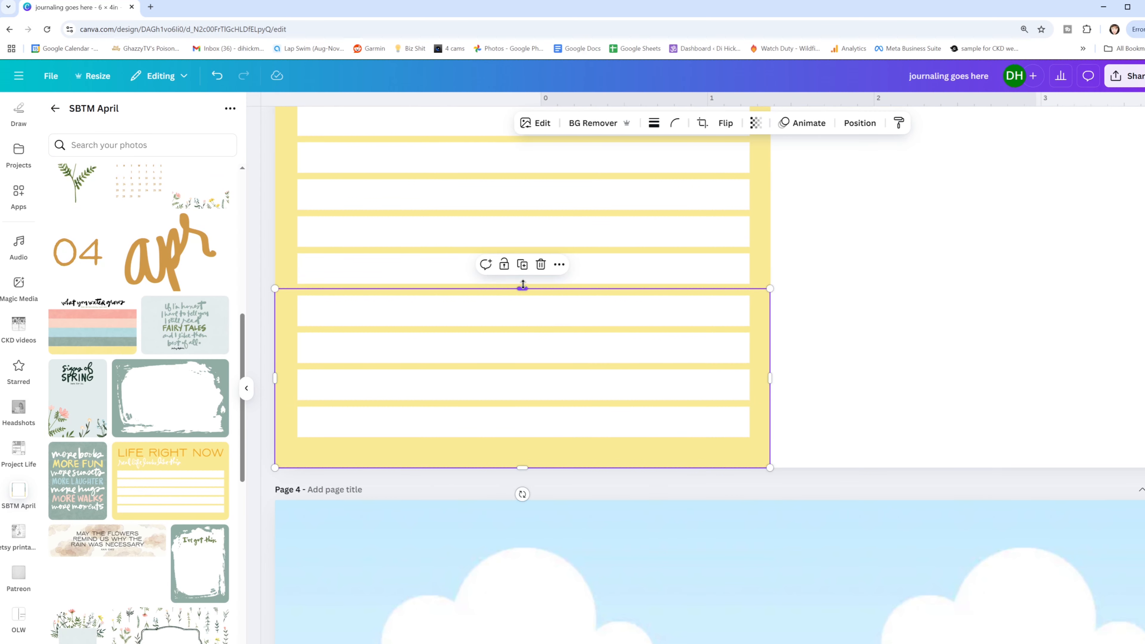
pyautogui.moveTo(522, 287); pyautogui.dragTo(522, 279)
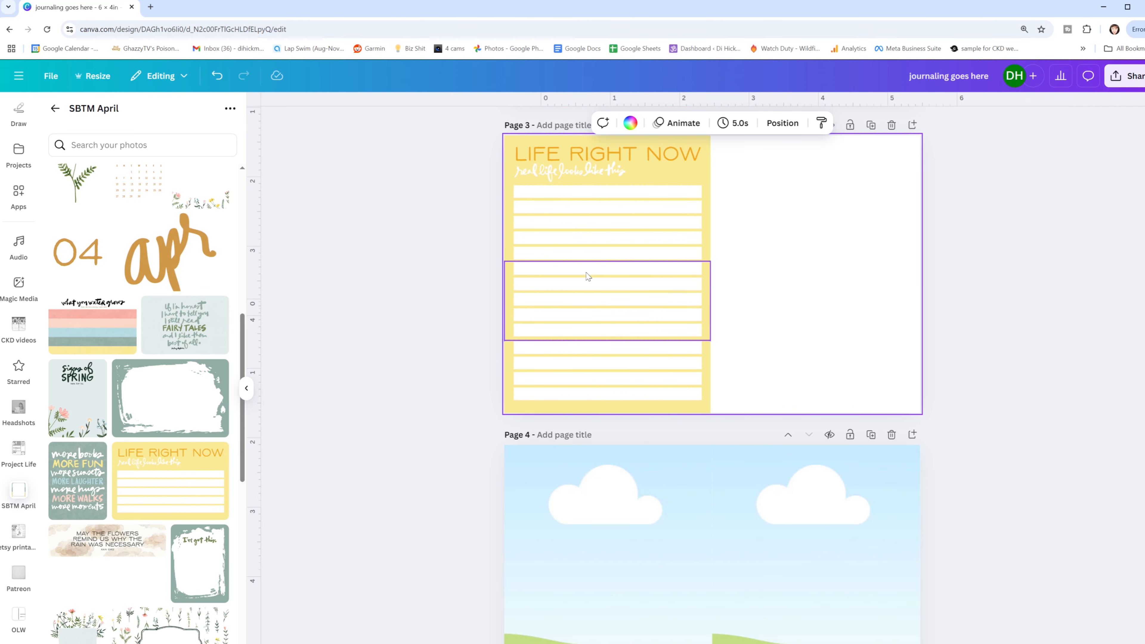
# - Try covering the lined area of the page 3 card with a white rectangle, and delete that rectangle
pyautogui.press('r')
pyautogui.moveTo(745, 247); pyautogui.dragTo(700, 194)
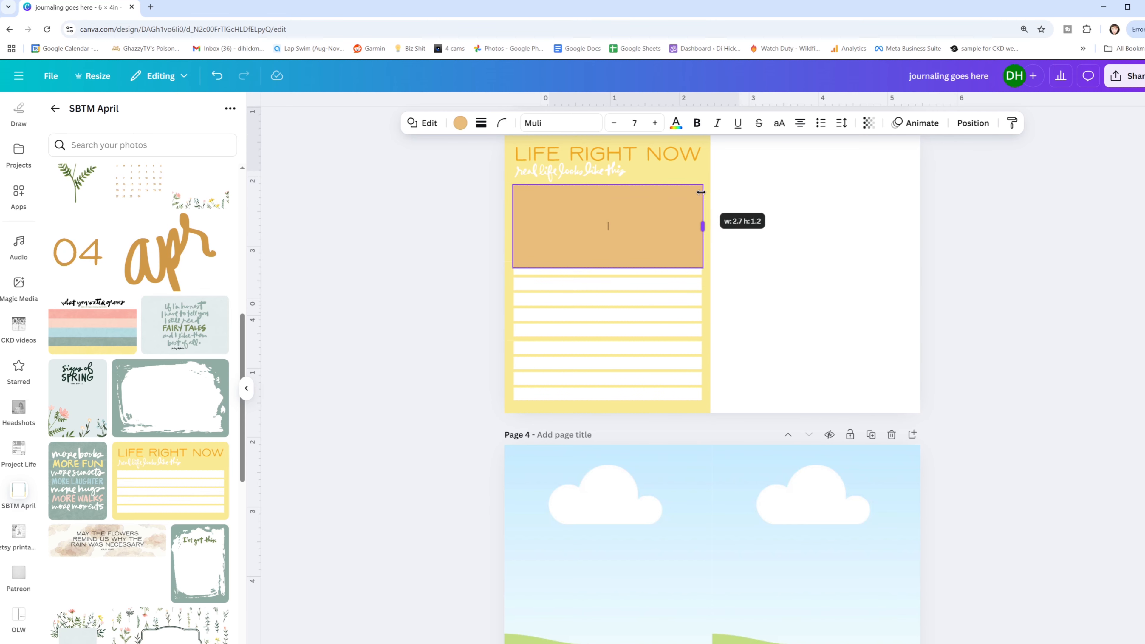
pyautogui.moveTo(608, 268); pyautogui.dragTo(601, 401)
pyautogui.click(460, 123)
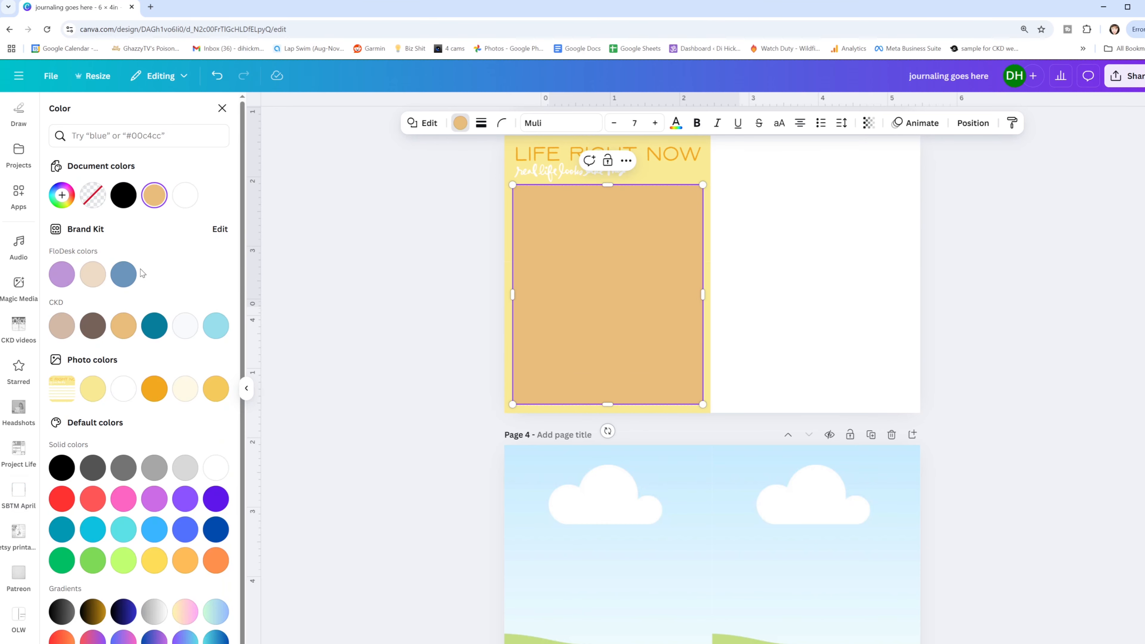
pyautogui.click(124, 388)
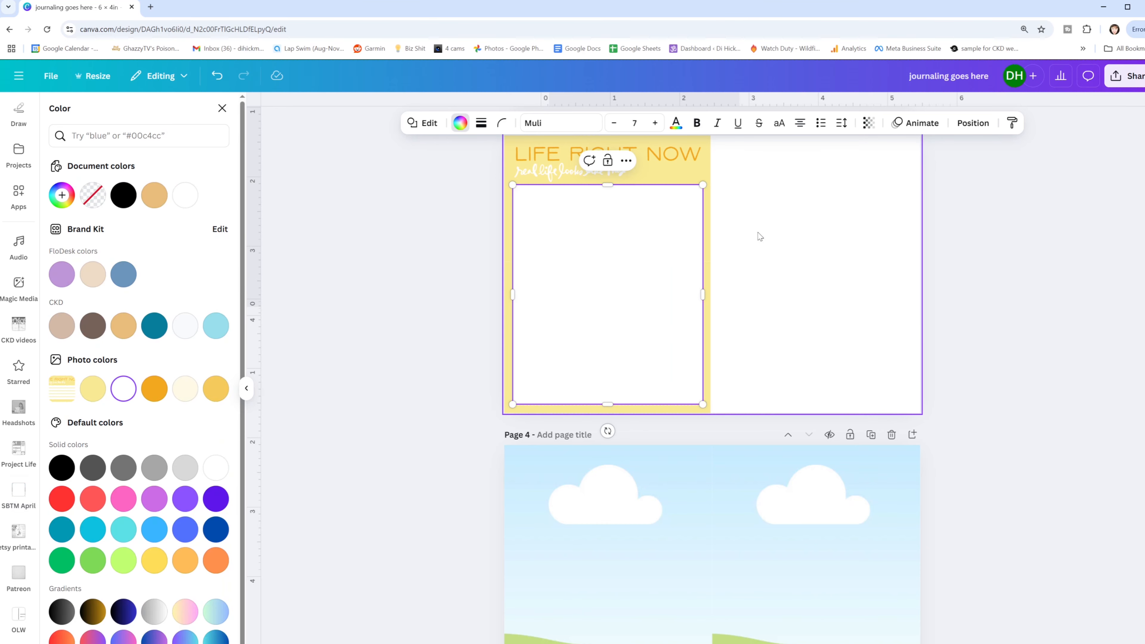
pyautogui.click(780, 229)
pyautogui.scroll(1, 779, 229)
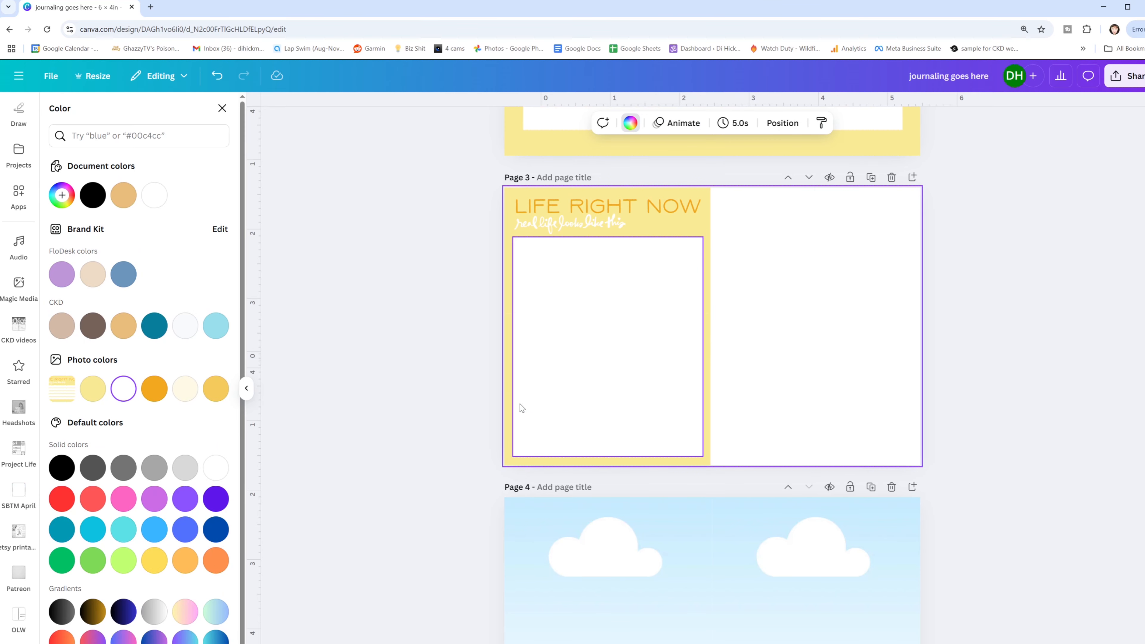
pyautogui.click(600, 325)
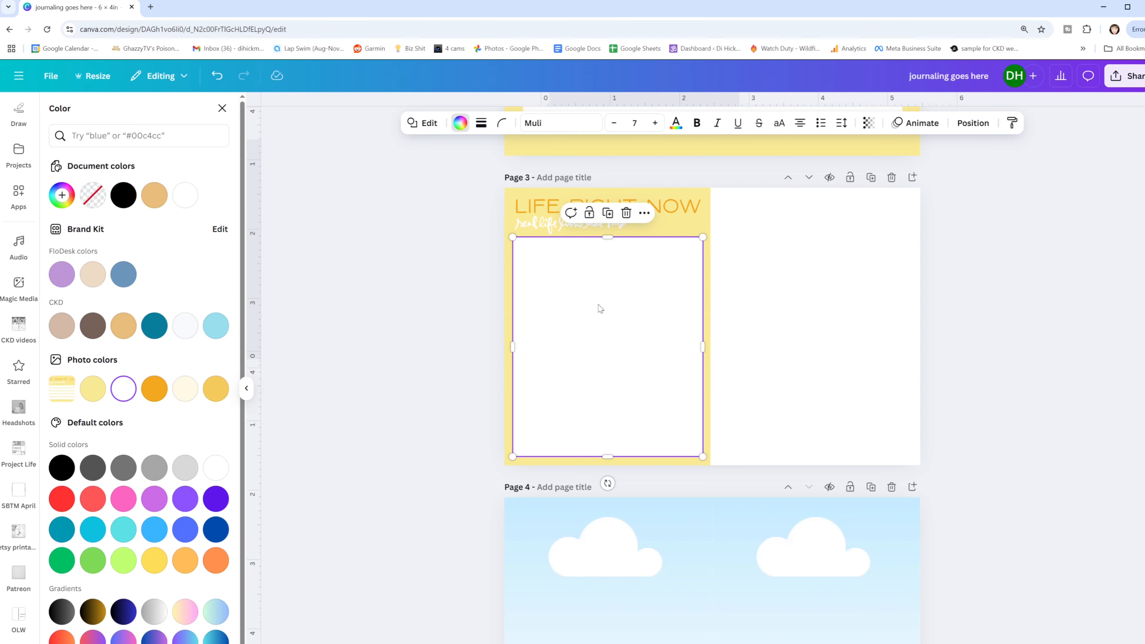
pyautogui.press('Delete')
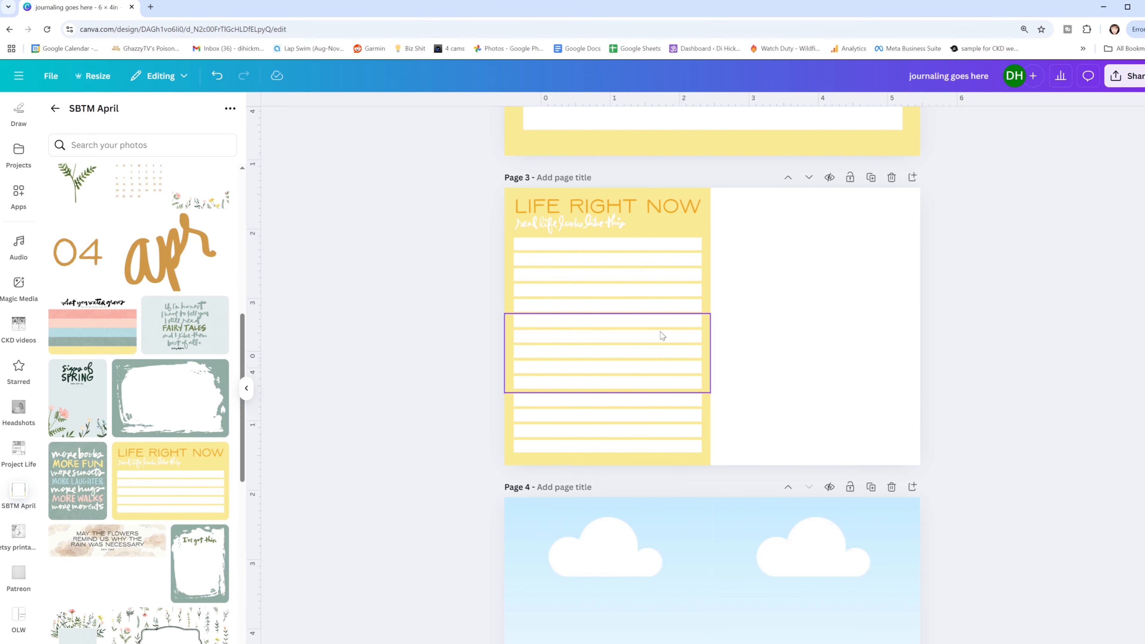
# - Delete the middle and bottom line sections on page 3 and move the title section to the upper left of page 4
pyautogui.moveTo(667, 336); pyautogui.dragTo(660, 417)
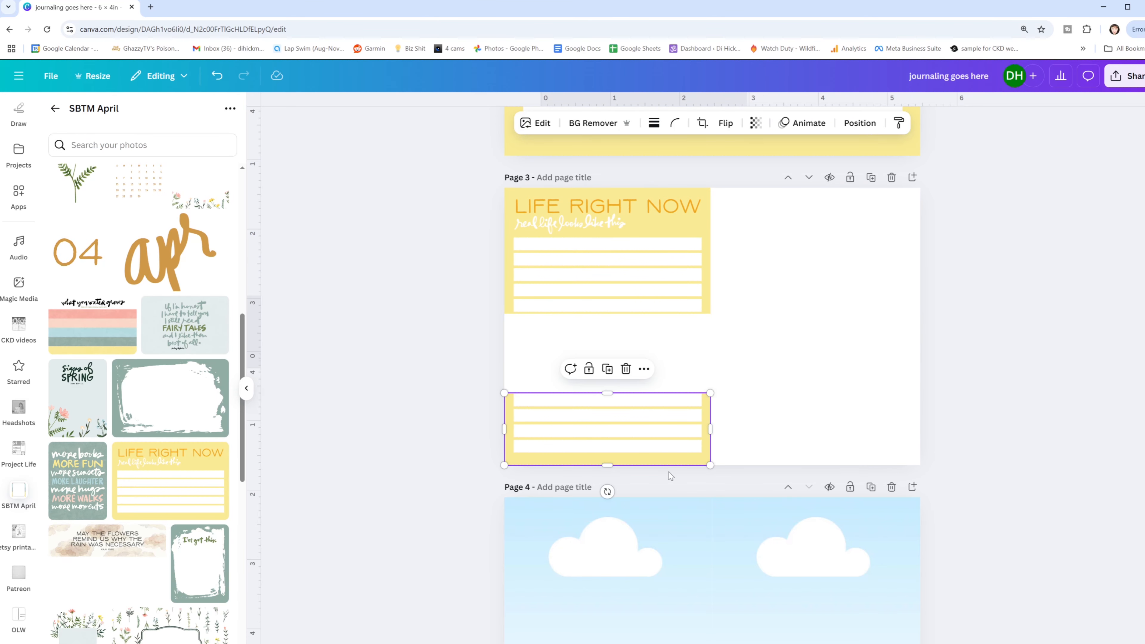
pyautogui.press('Delete')
pyautogui.click(643, 541)
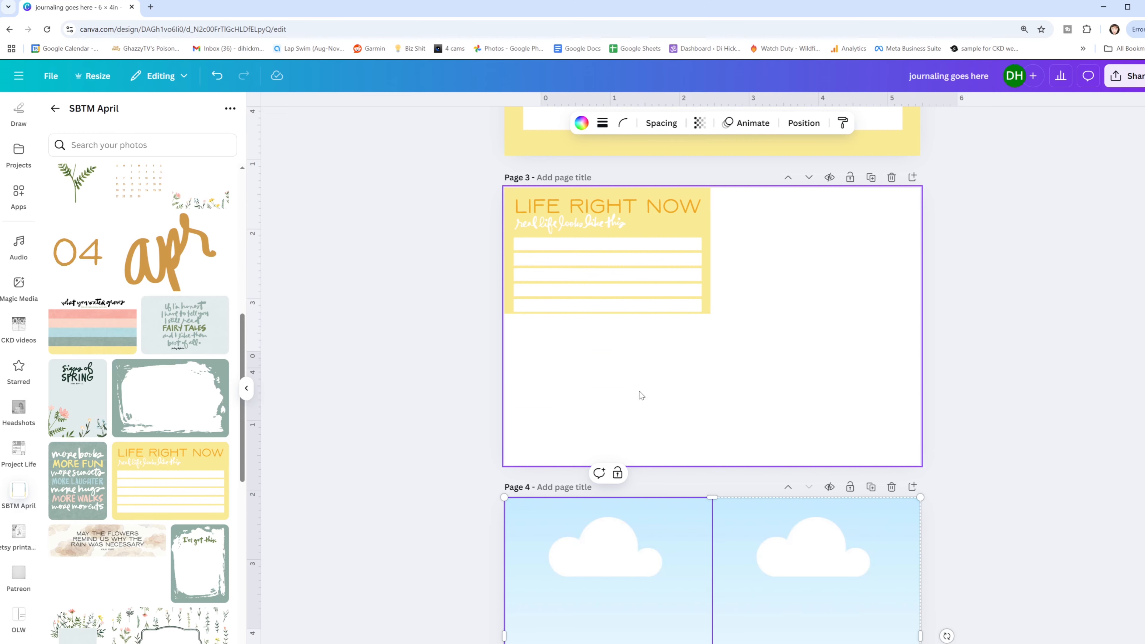
pyautogui.click(672, 376)
pyautogui.moveTo(590, 245); pyautogui.dragTo(589, 554)
pyautogui.scroll(-3, 619, 509)
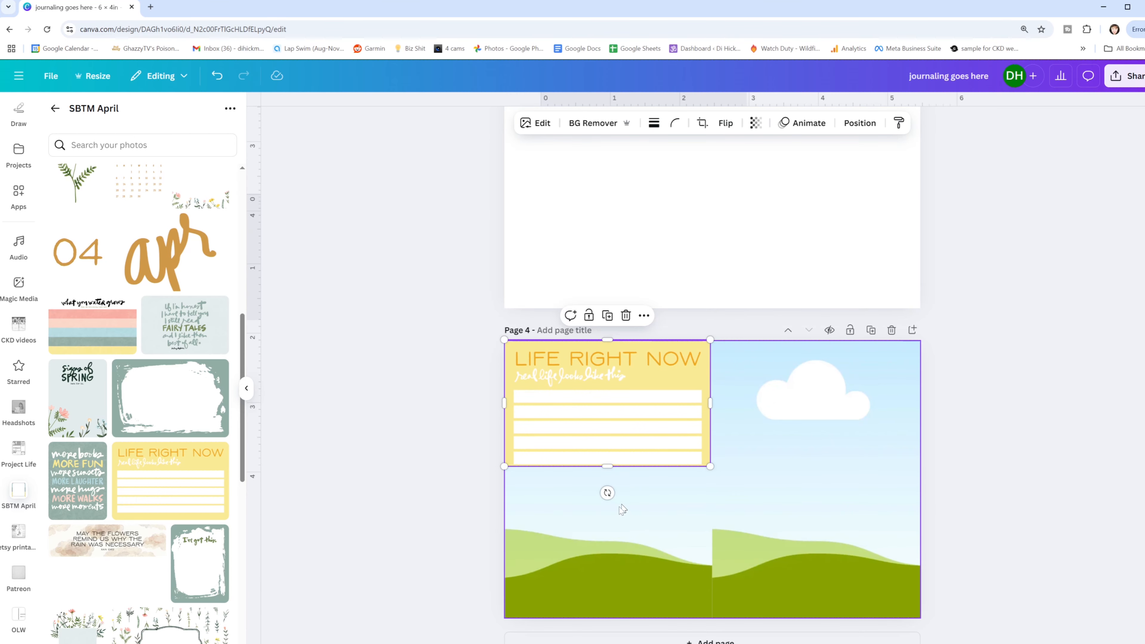
# - Fill the left frame on page 4 with the pale yellow photo color that matches the "Life Right Now" card
pyautogui.click(620, 507)
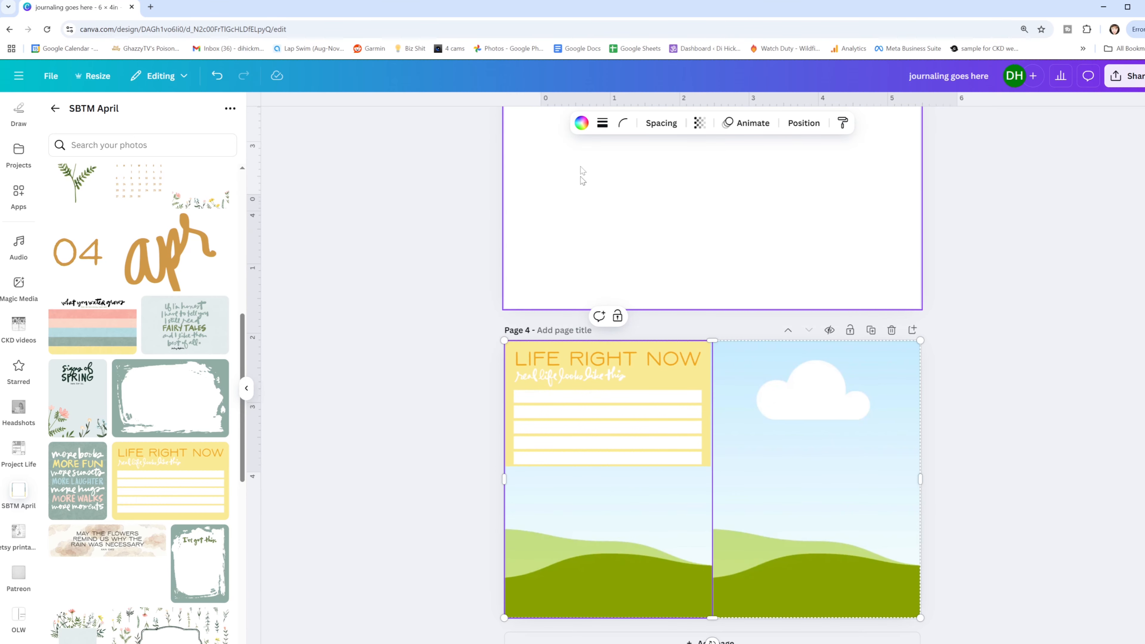
pyautogui.click(582, 122)
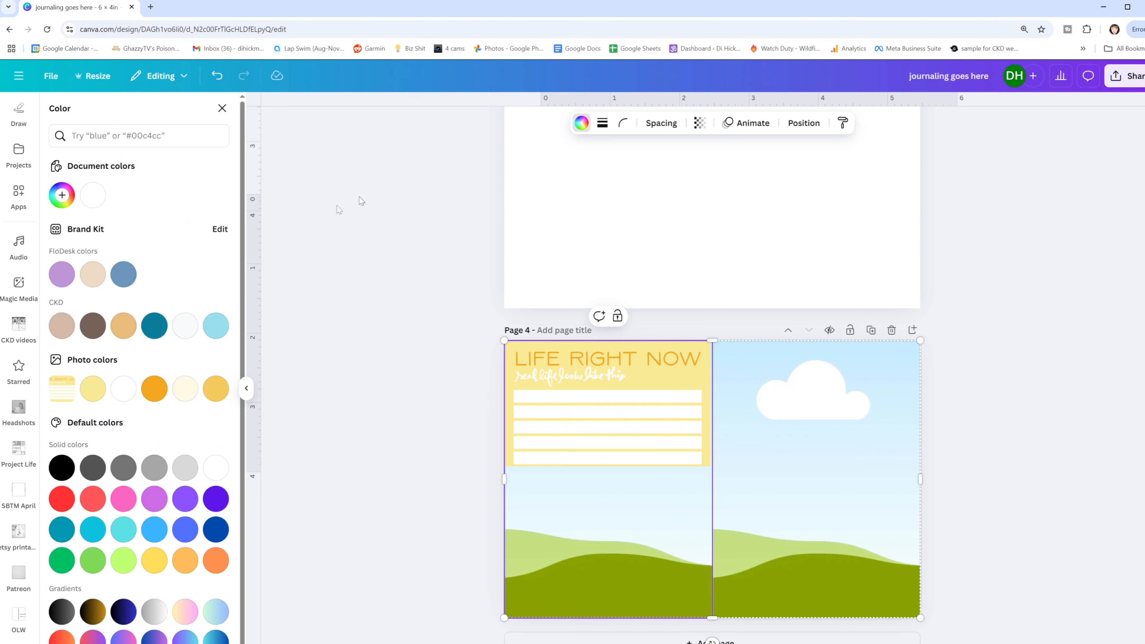
pyautogui.click(217, 389)
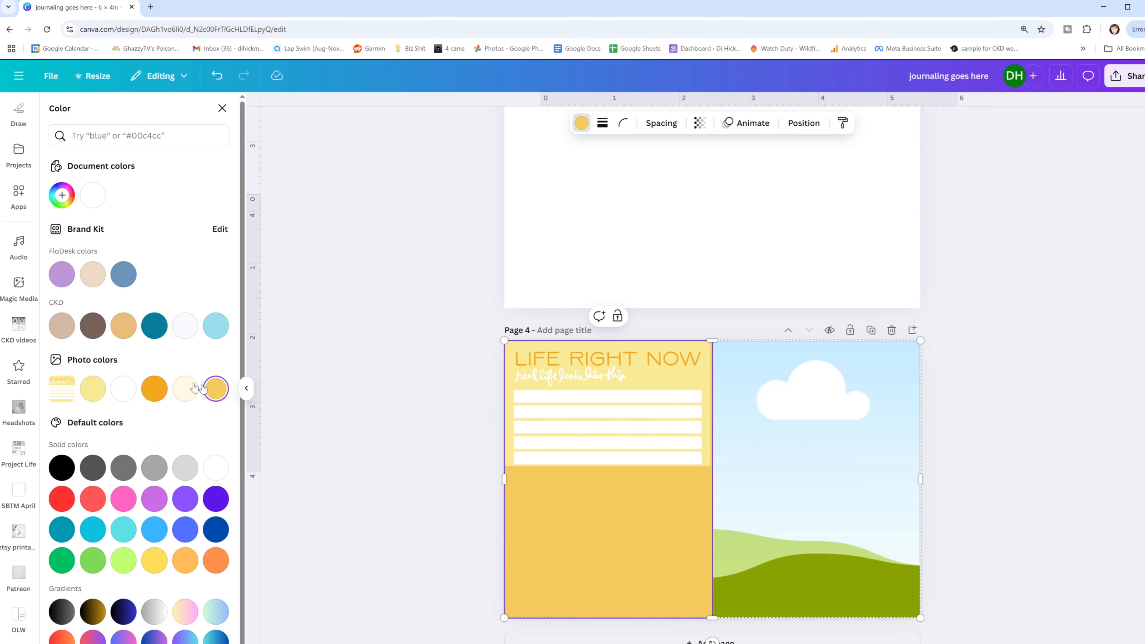
pyautogui.click(185, 389)
pyautogui.click(95, 390)
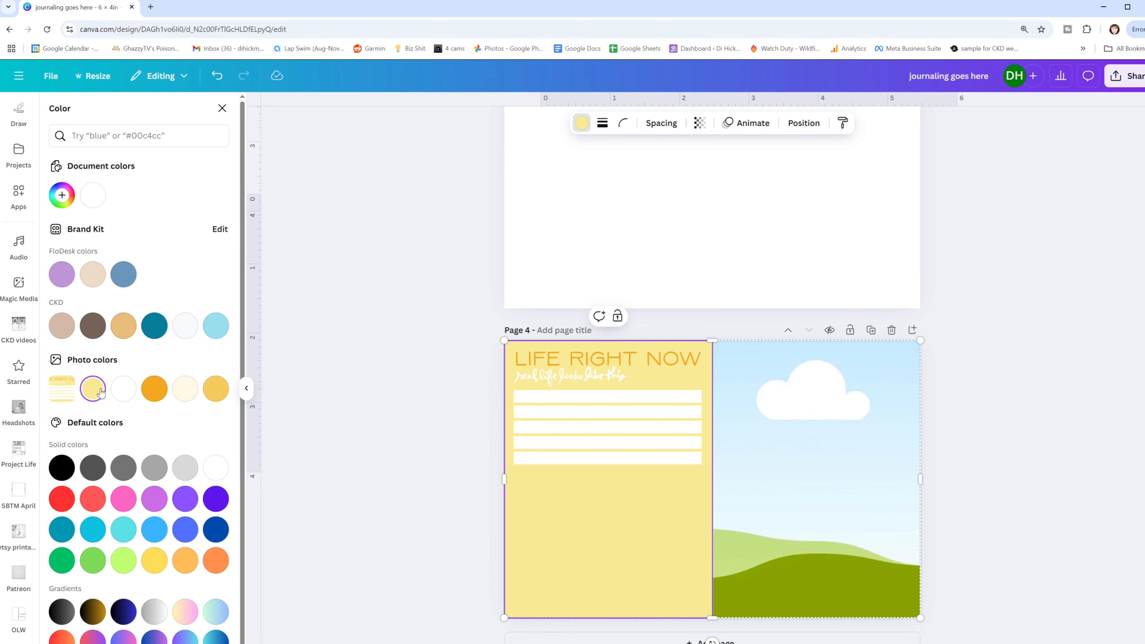
pyautogui.click(446, 478)
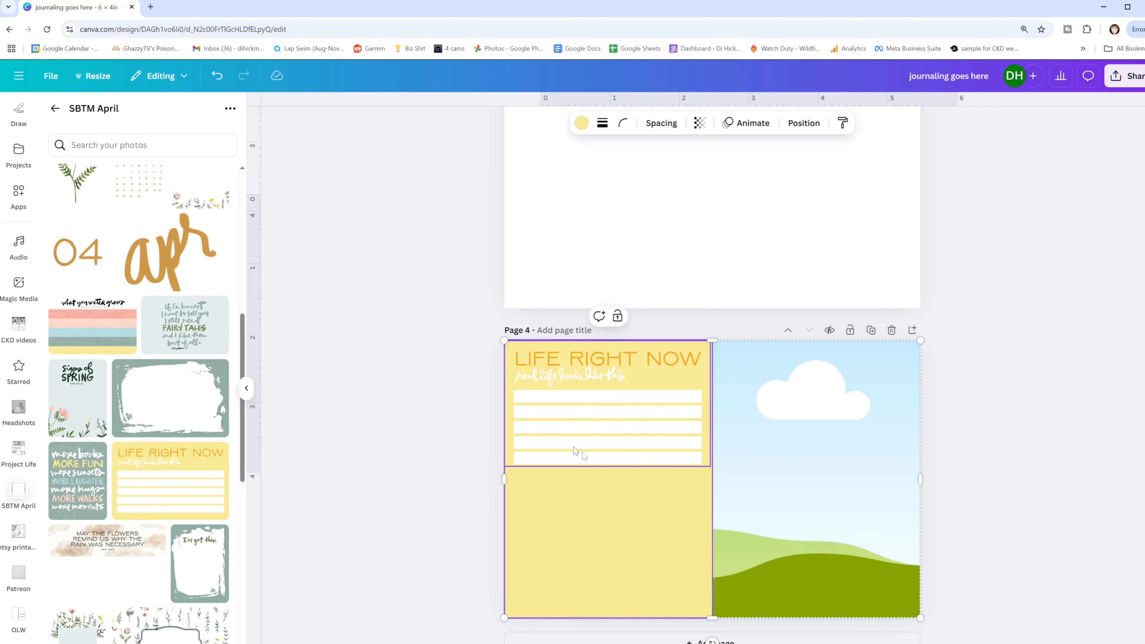
# - Cover the writing lines and the space below them on page 4 with a rectangle filled in the CKD off-white
pyautogui.press('r')
pyautogui.moveTo(728, 472); pyautogui.dragTo(701, 433)
pyautogui.moveTo(606, 476); pyautogui.dragTo(606, 609)
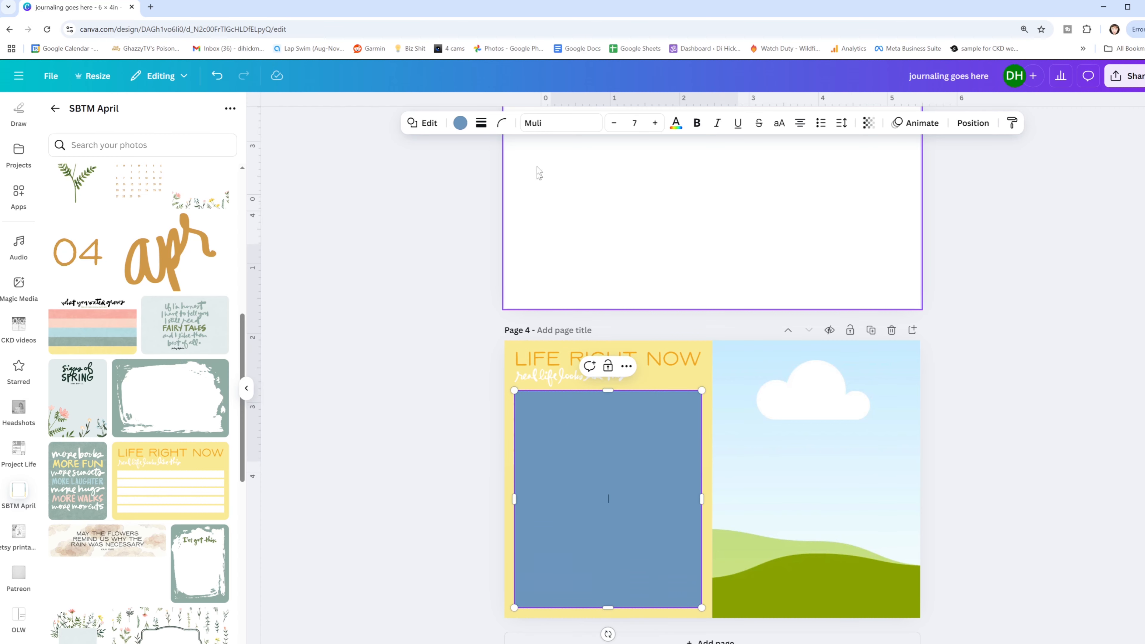
pyautogui.click(460, 122)
pyautogui.click(184, 338)
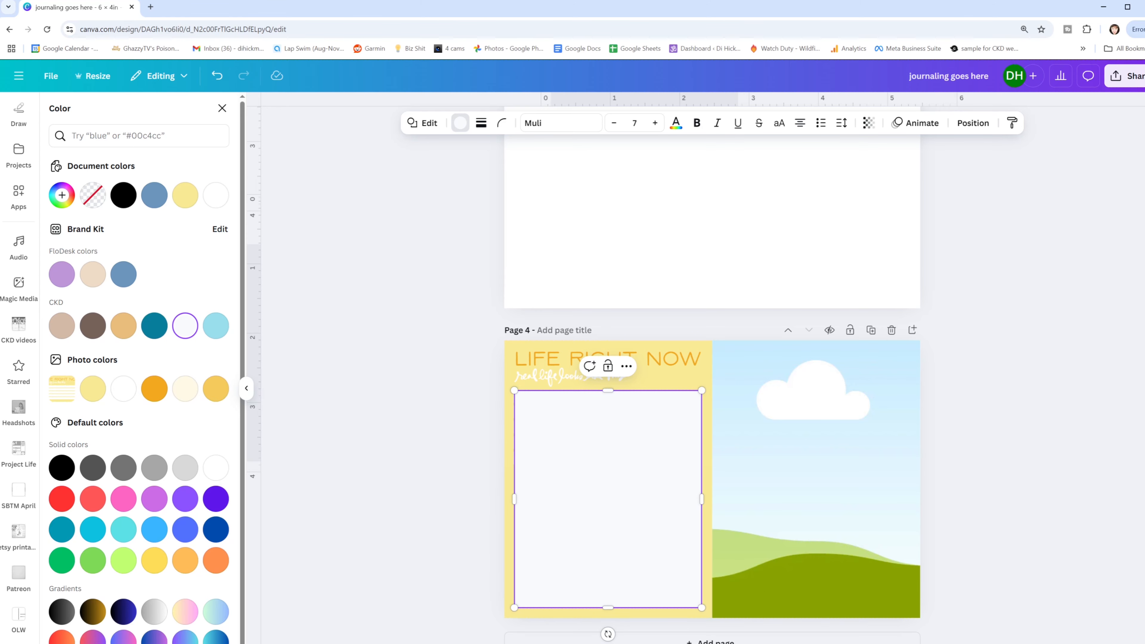
# - Give the off-white rectangle a solid border of weight 2 in the orange photo color of the card's title
pyautogui.scroll(2, 724, 535)
pyautogui.scroll(-2, 624, 422)
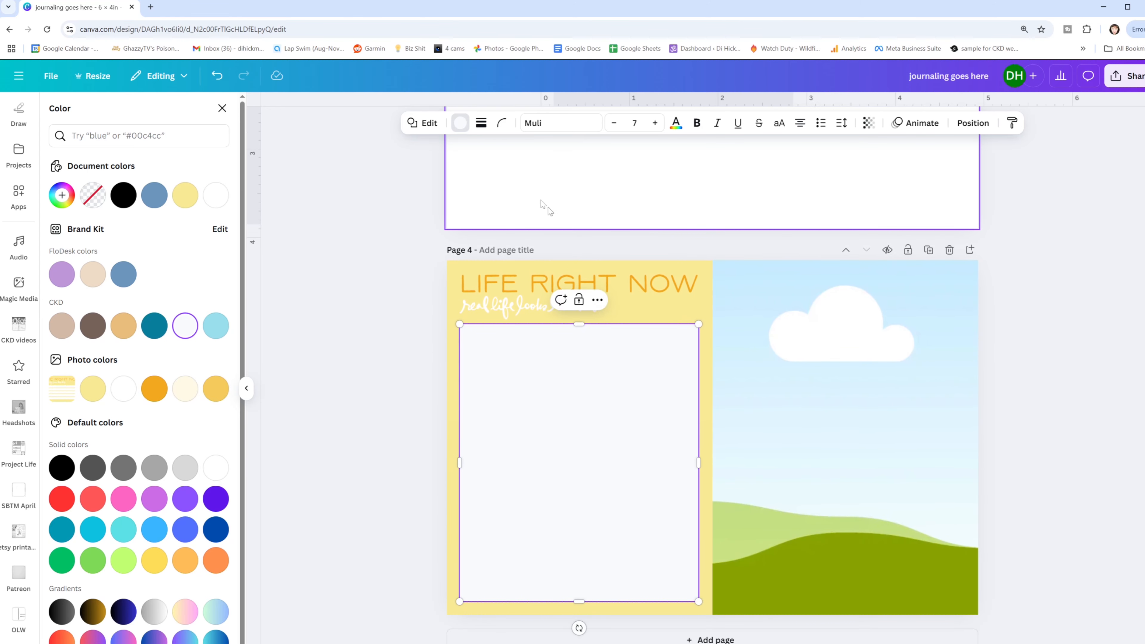
pyautogui.click(483, 125)
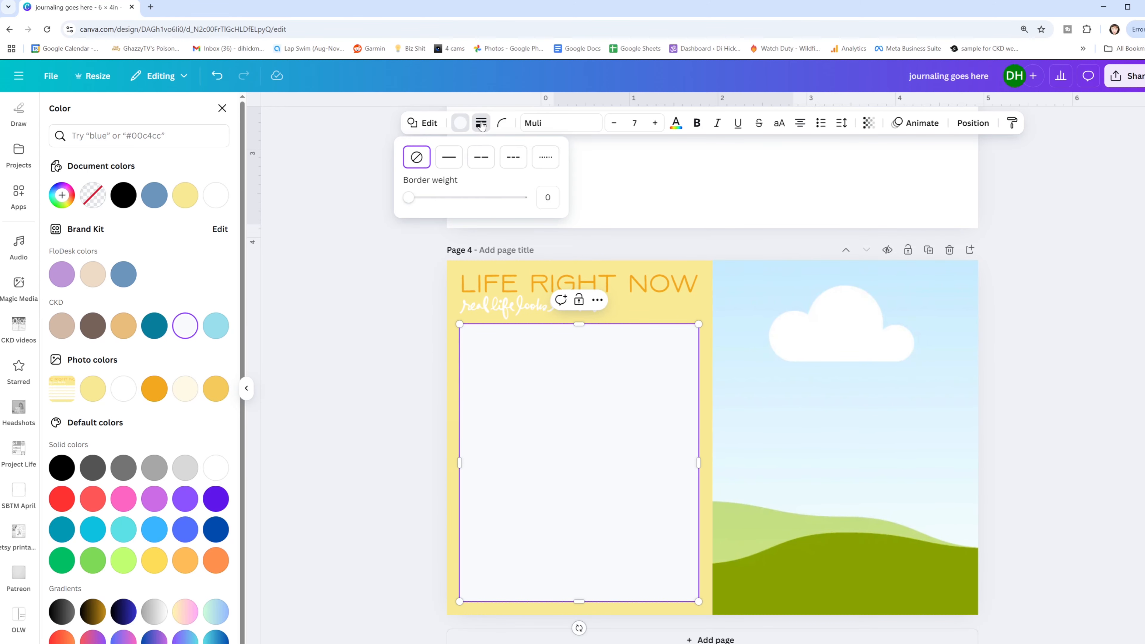
pyautogui.click(449, 162)
pyautogui.moveTo(412, 197); pyautogui.dragTo(411, 197)
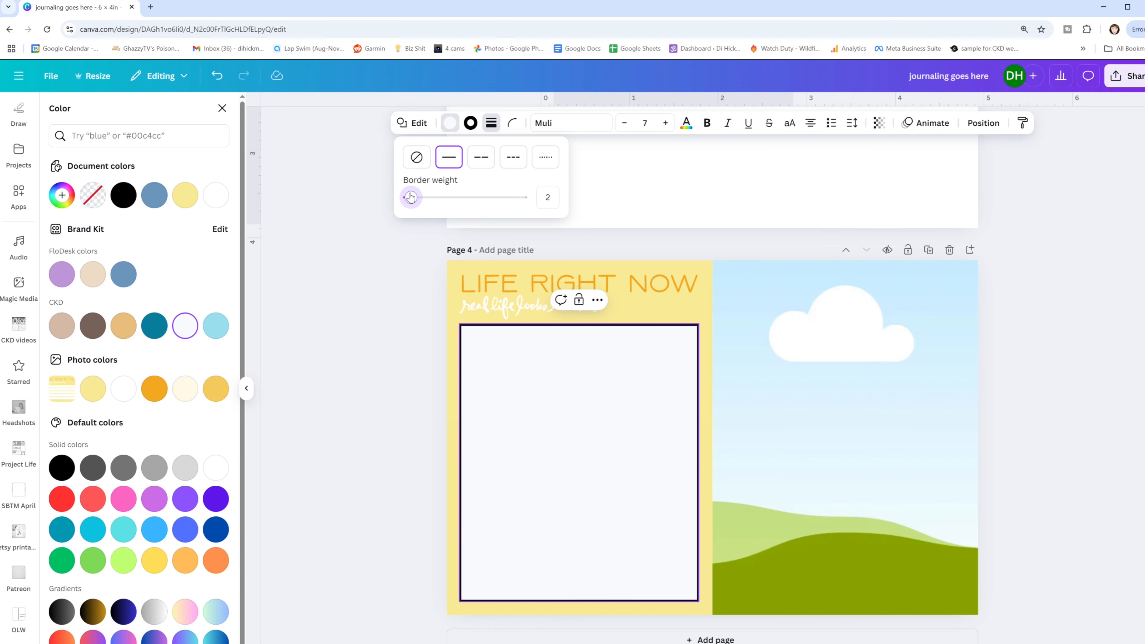
pyautogui.click(471, 124)
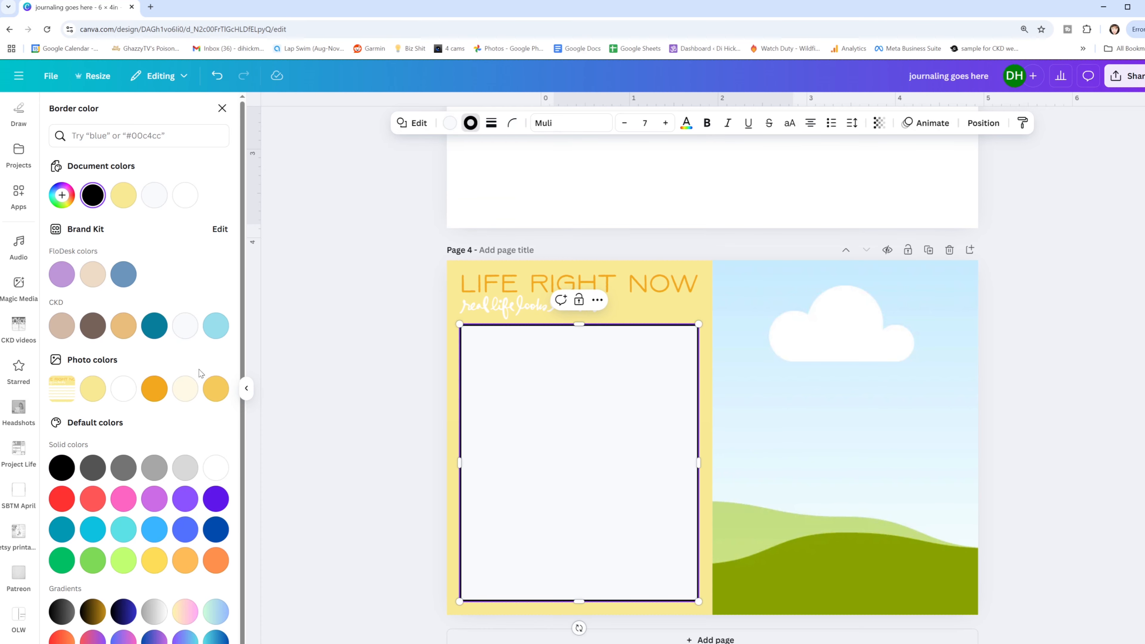
pyautogui.click(155, 390)
pyautogui.click(786, 278)
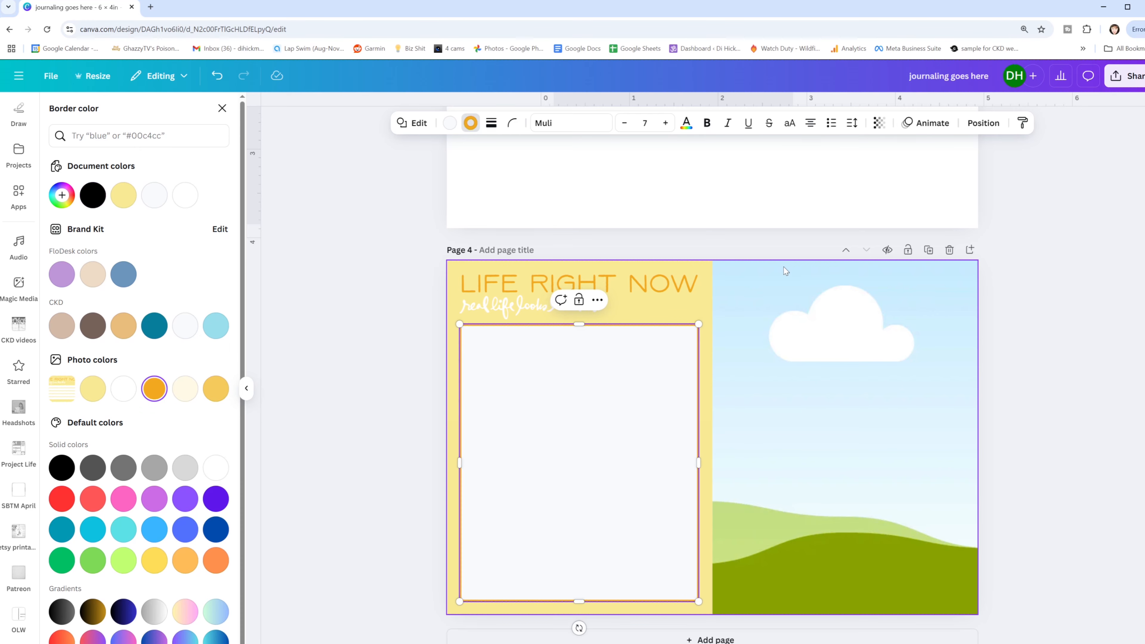
pyautogui.click(1002, 324)
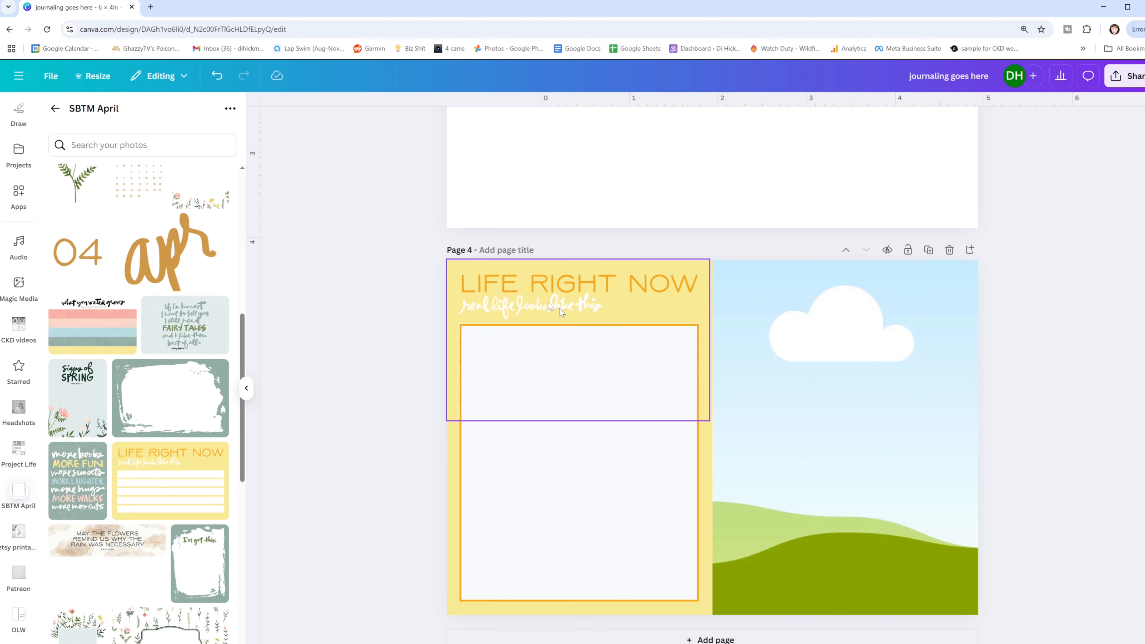
# - Extend the bordered rectangle's left edge slightly to line it up with the card title
pyautogui.click(617, 408)
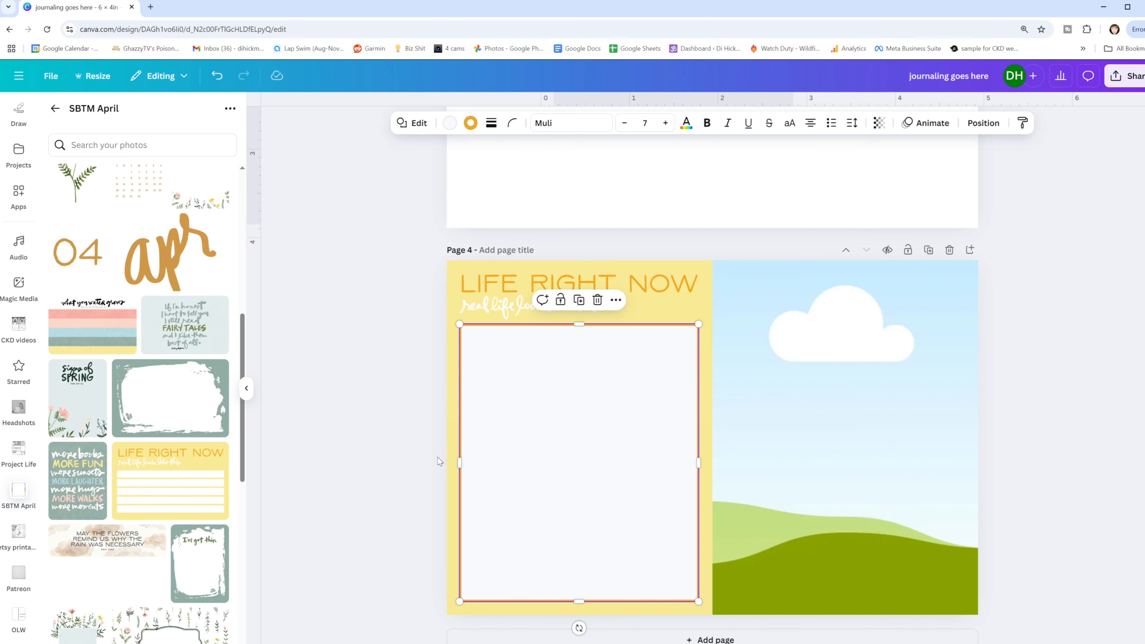
pyautogui.moveTo(459, 460); pyautogui.dragTo(459, 460)
pyautogui.click(376, 421)
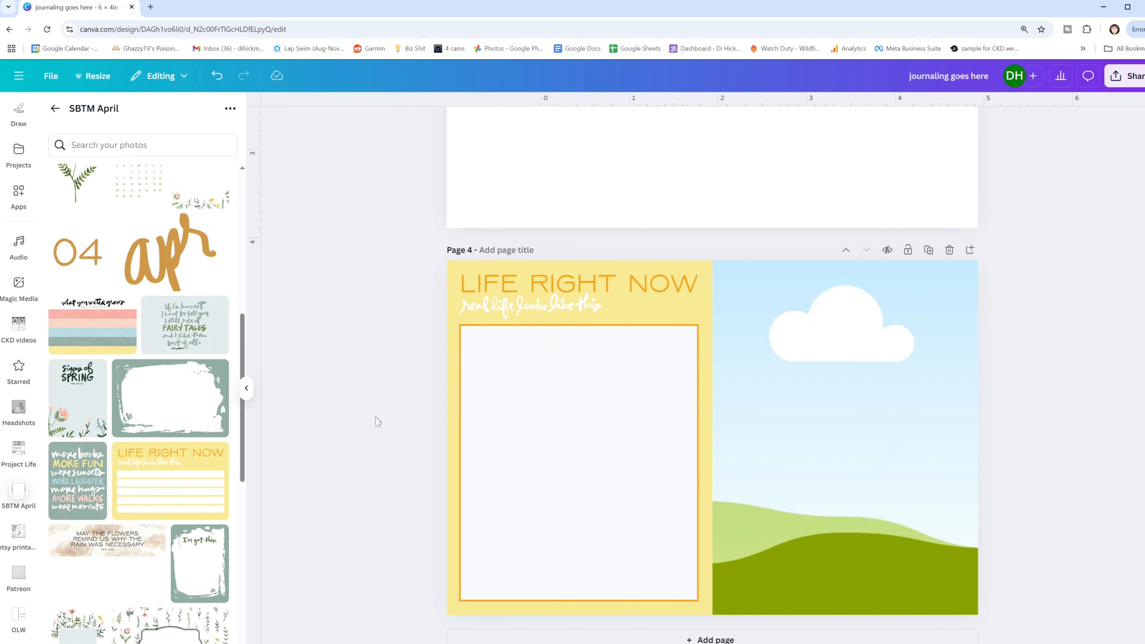
# - Add the "Signs of Spring" card to page 3 and size it to fill the page's left half
pyautogui.scroll(4, 630, 418)
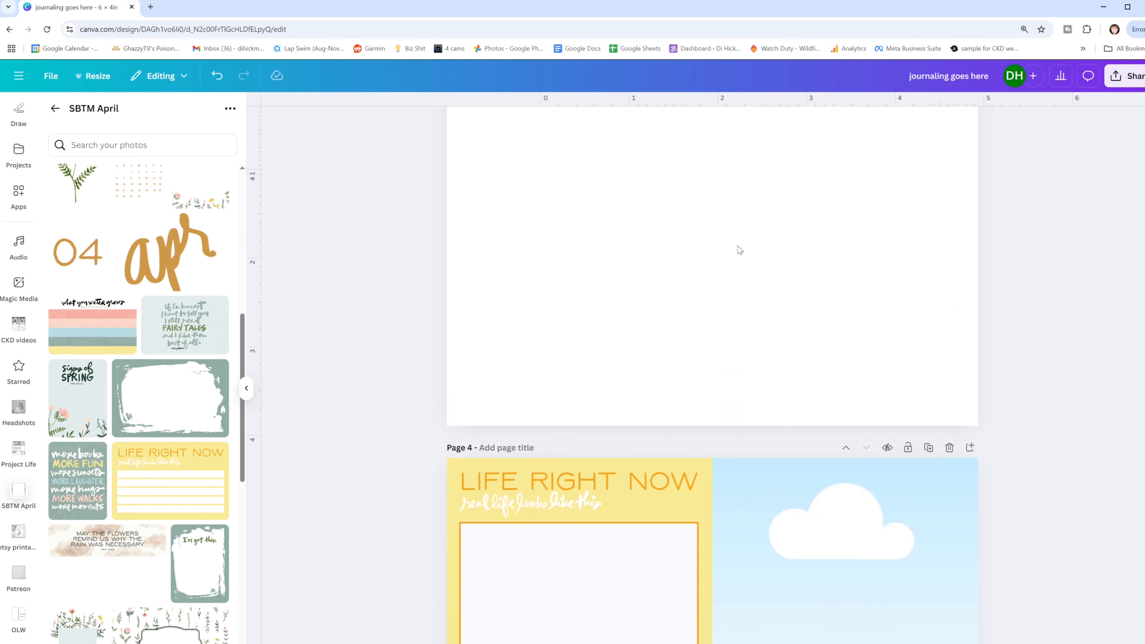
pyautogui.click(680, 253)
pyautogui.scroll(3, 583, 356)
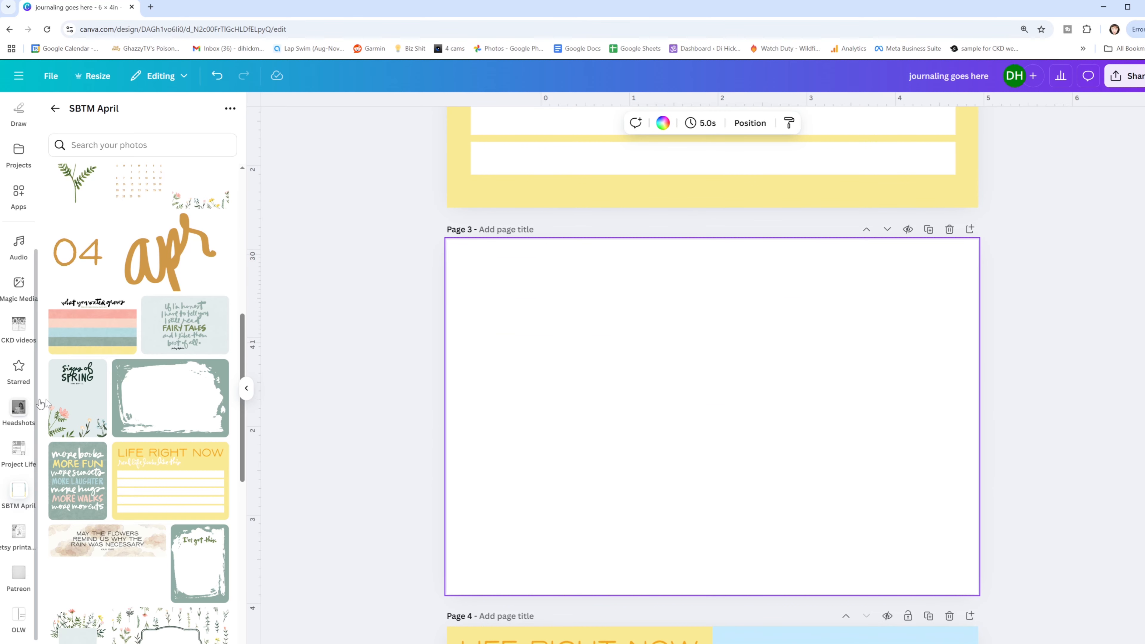
pyautogui.click(78, 395)
pyautogui.moveTo(674, 384); pyautogui.dragTo(498, 326)
pyautogui.moveTo(626, 479); pyautogui.dragTo(693, 610)
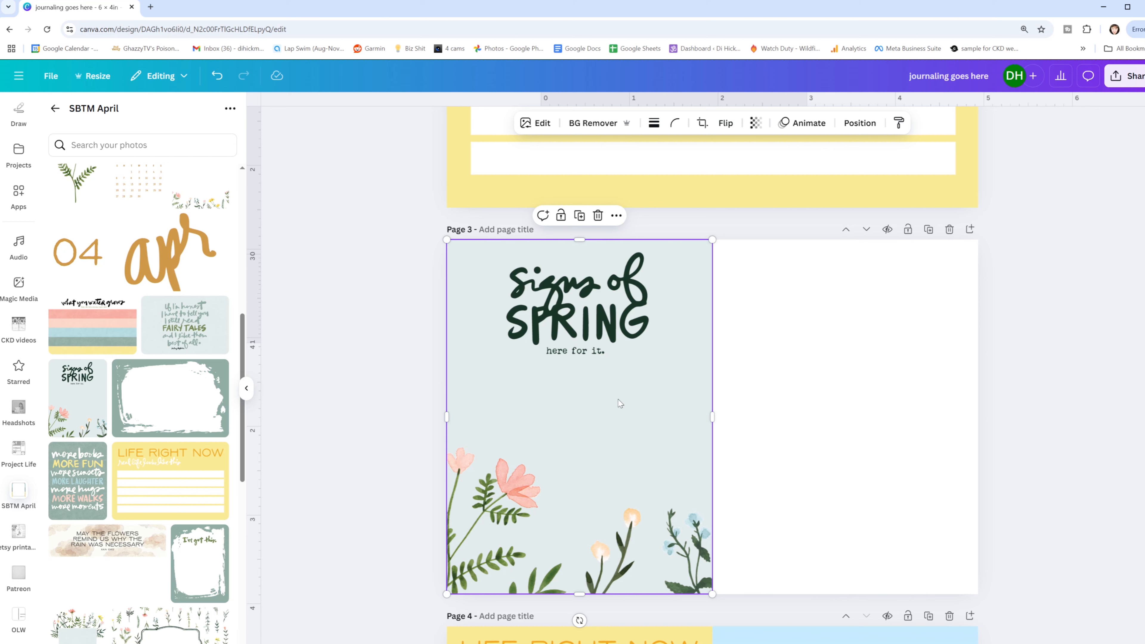
# - Place a copy of the "Signs of Spring" card on the right half of page 3 and flip it horizontally
pyautogui.moveTo(620, 403); pyautogui.dragTo(850, 376)
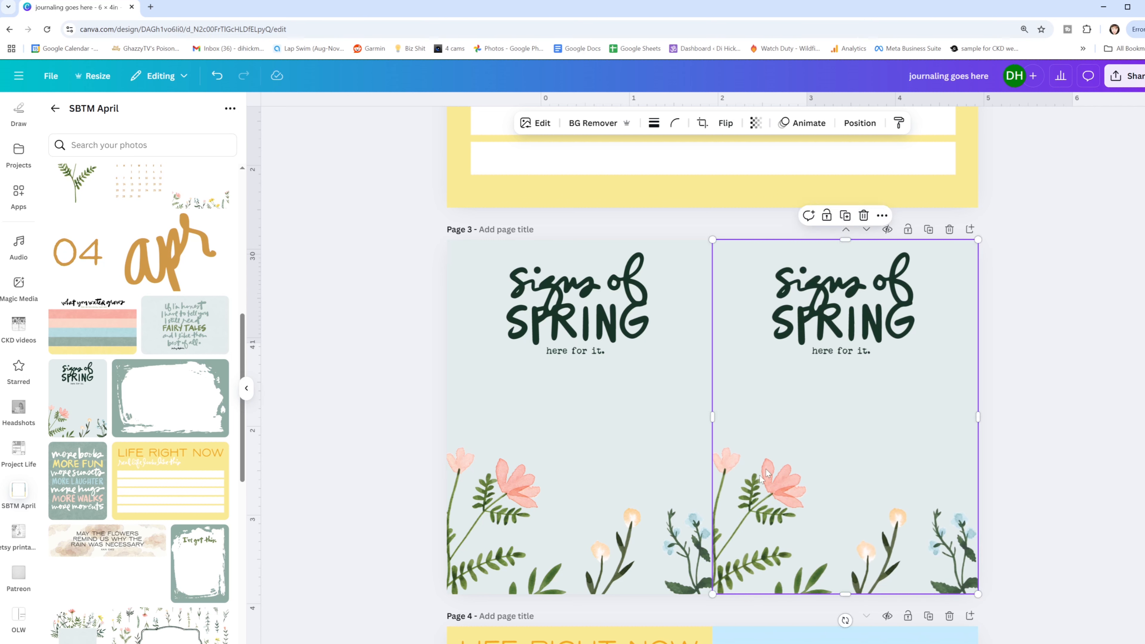
pyautogui.click(726, 123)
pyautogui.click(718, 155)
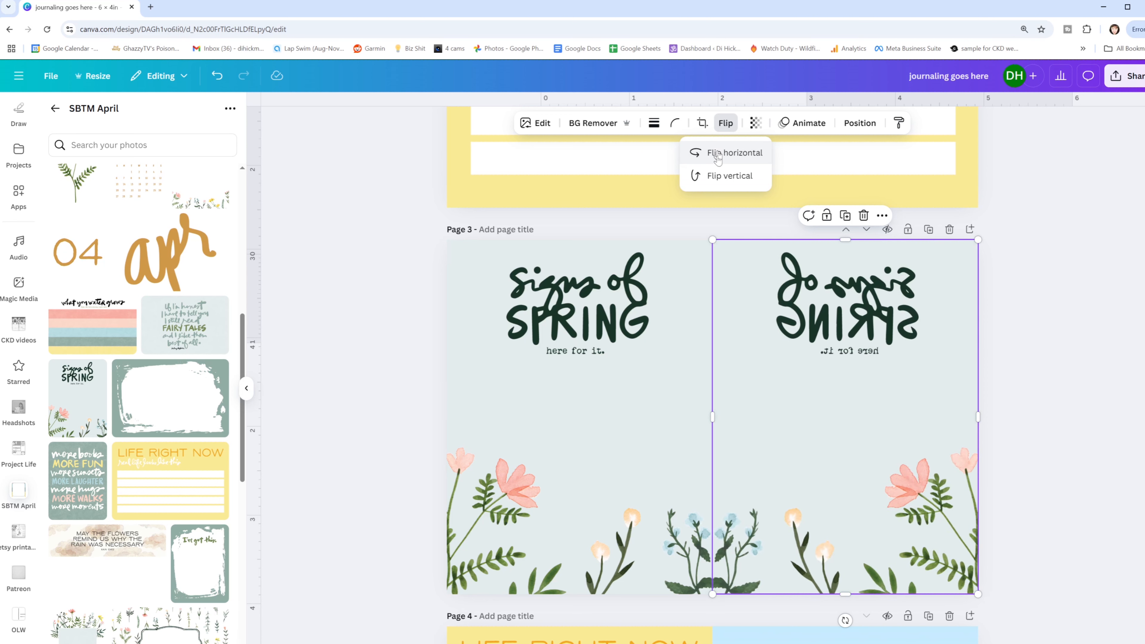
# - Crop the mirrored text off the flipped card and set page 3's background to the card's pale blue-green photo color
pyautogui.moveTo(850, 237); pyautogui.dragTo(845, 375)
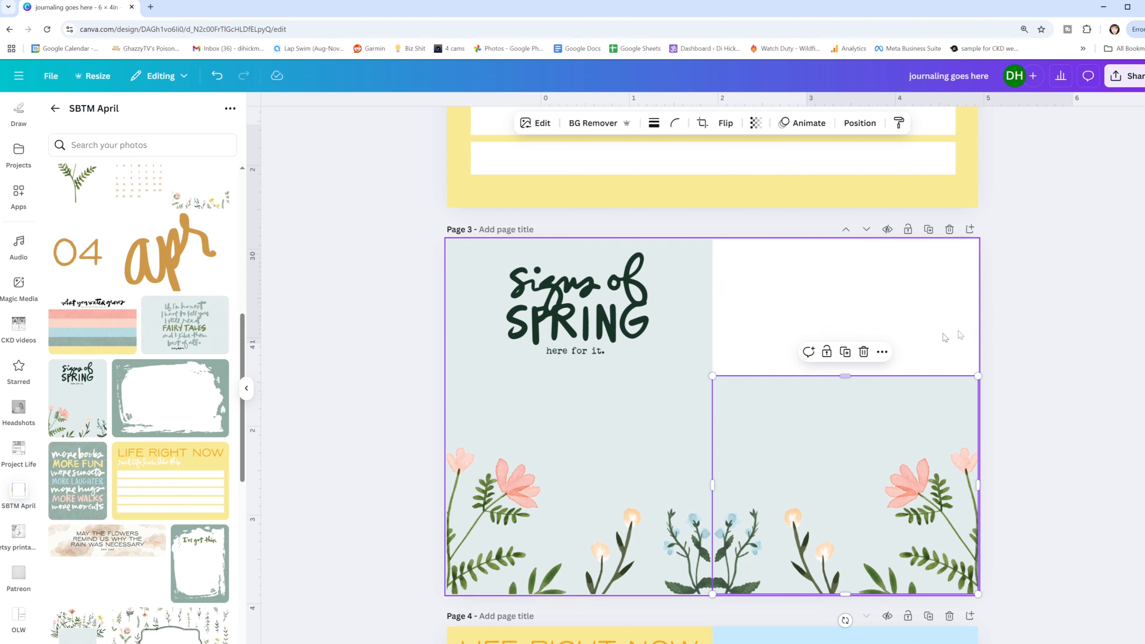
pyautogui.click(945, 337)
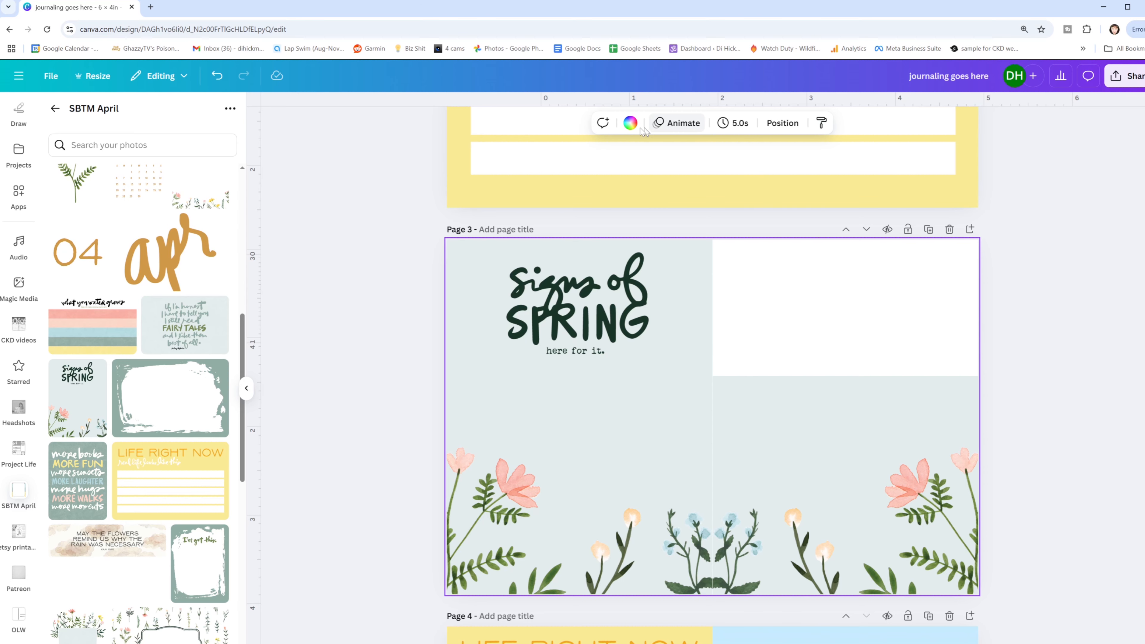
pyautogui.click(631, 124)
pyautogui.click(90, 425)
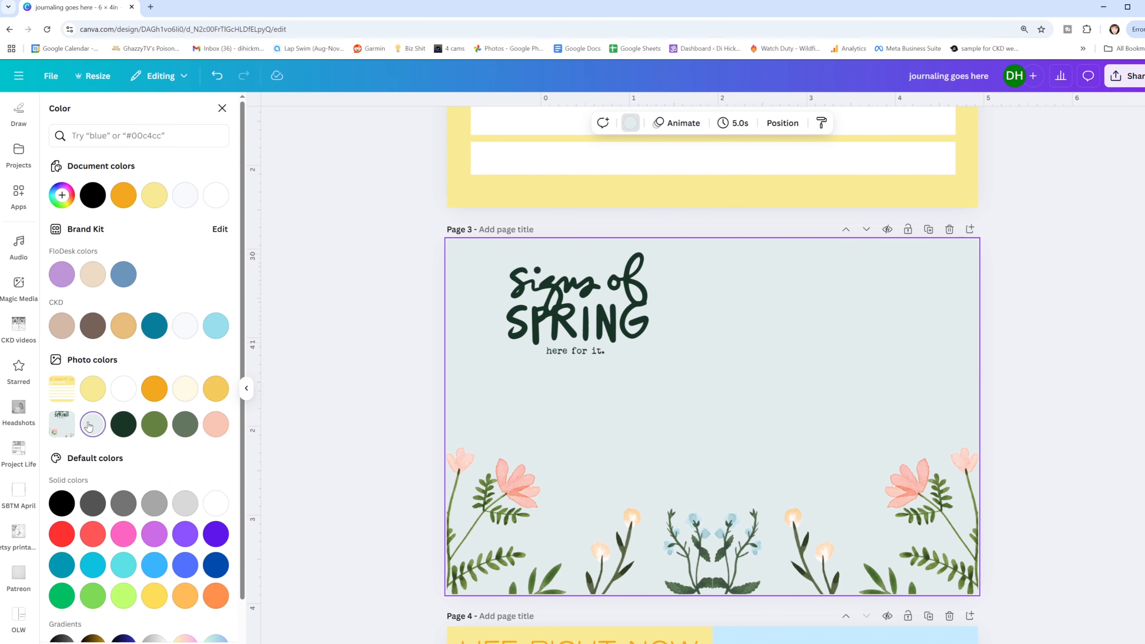
pyautogui.click(1053, 327)
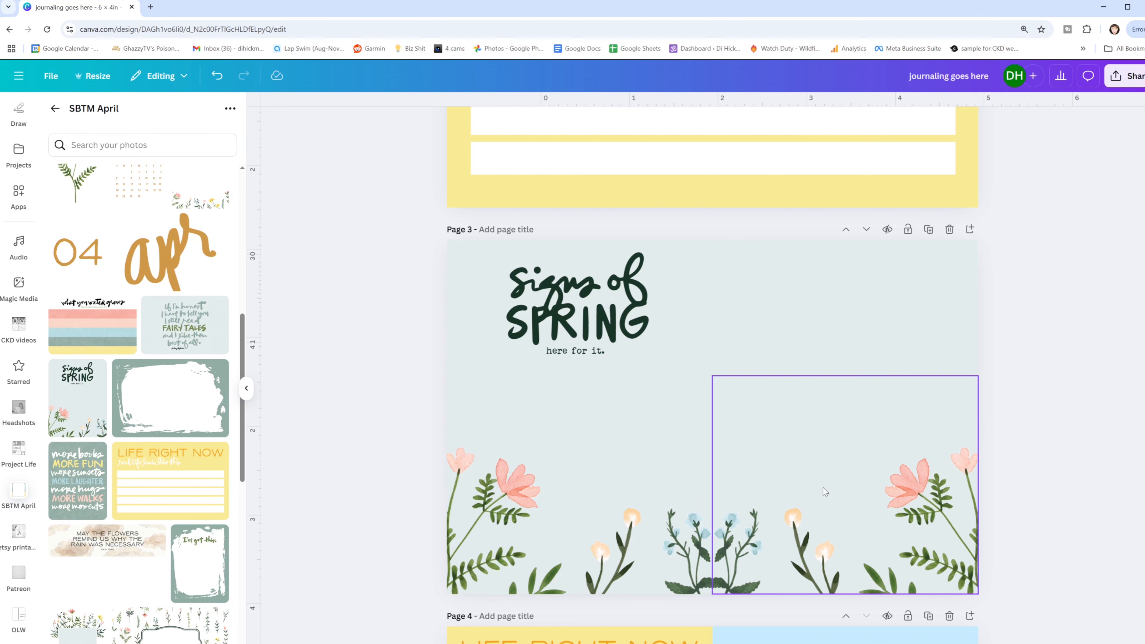
pyautogui.scroll(6, 762, 353)
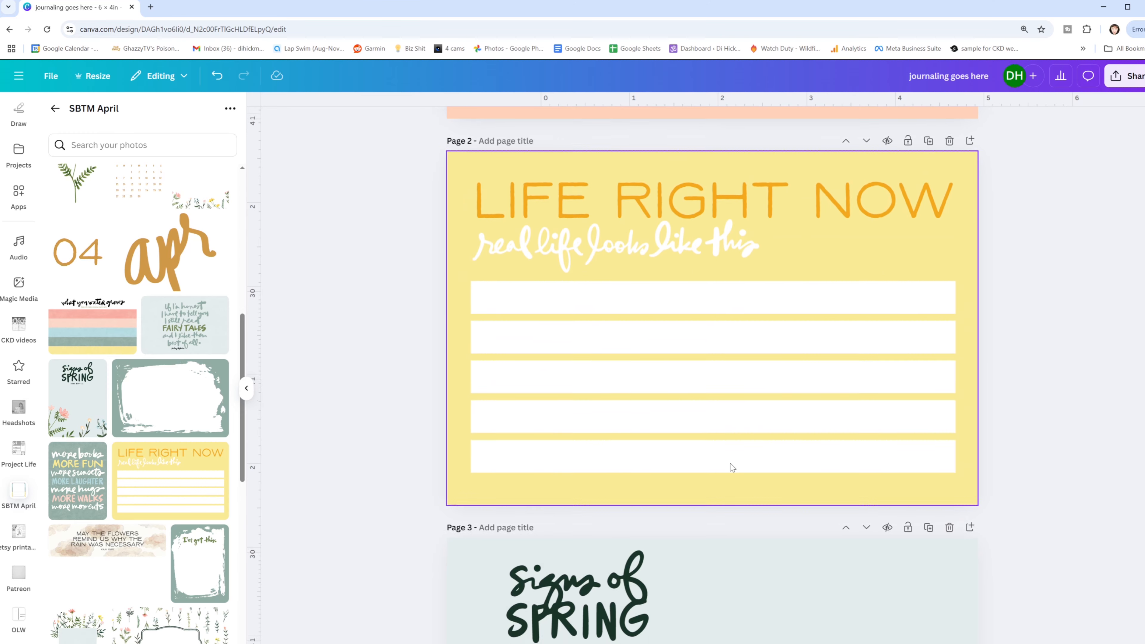
pyautogui.scroll(-8, 731, 468)
pyautogui.scroll(4, 793, 300)
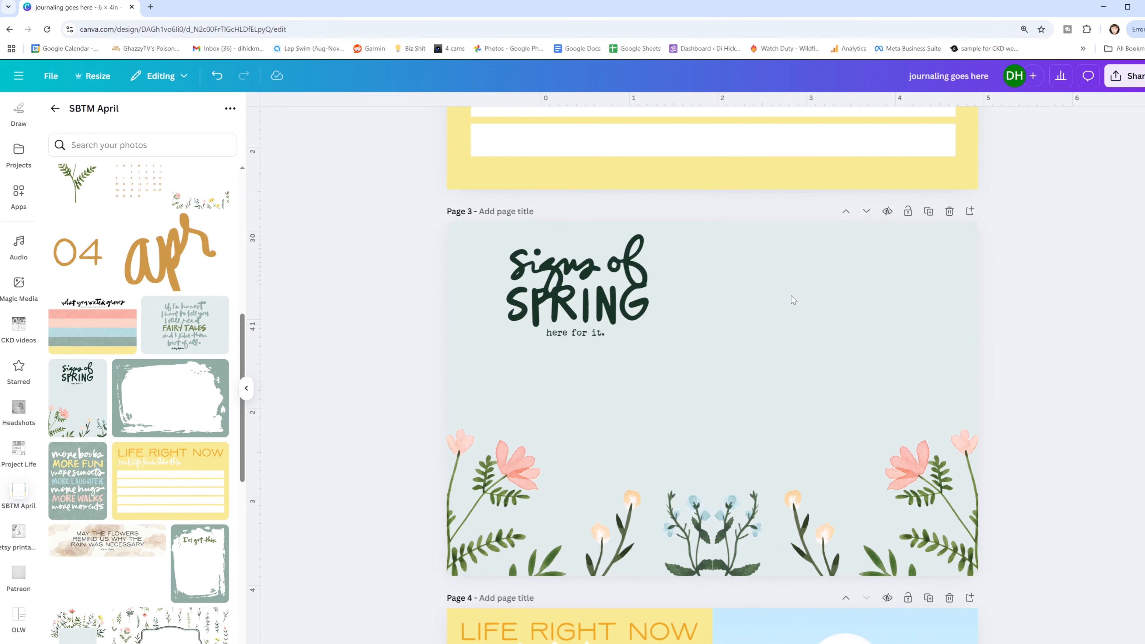
# - Add the green brush-stroke frame card to page 4, rotate it 90° clockwise and place it in the empty right half
pyautogui.scroll(1, 794, 300)
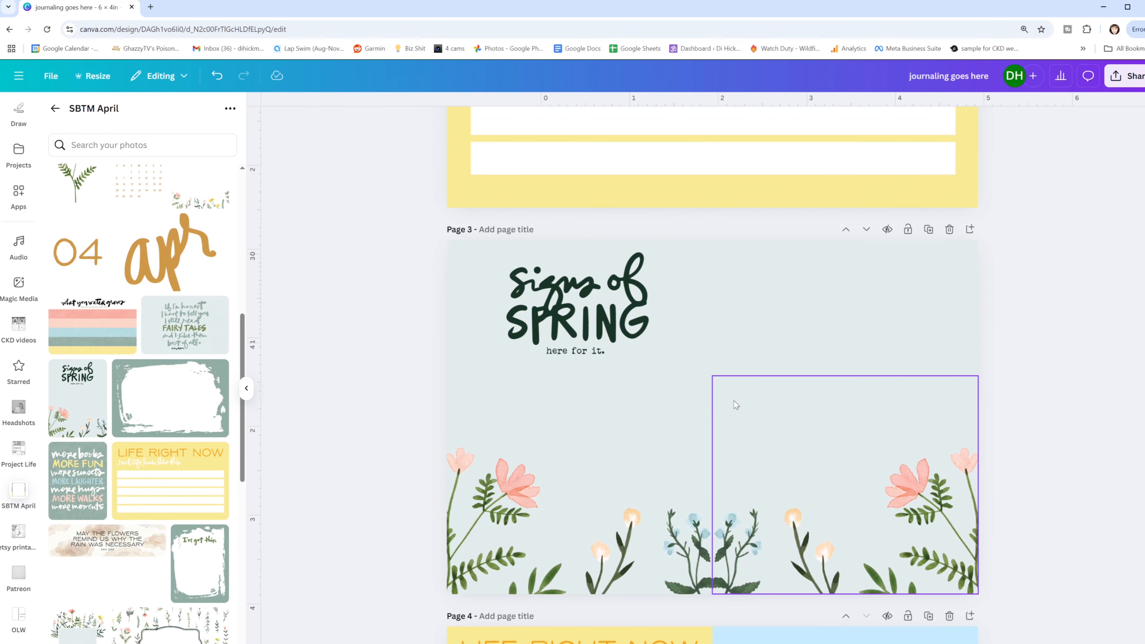
pyautogui.scroll(-7, 735, 405)
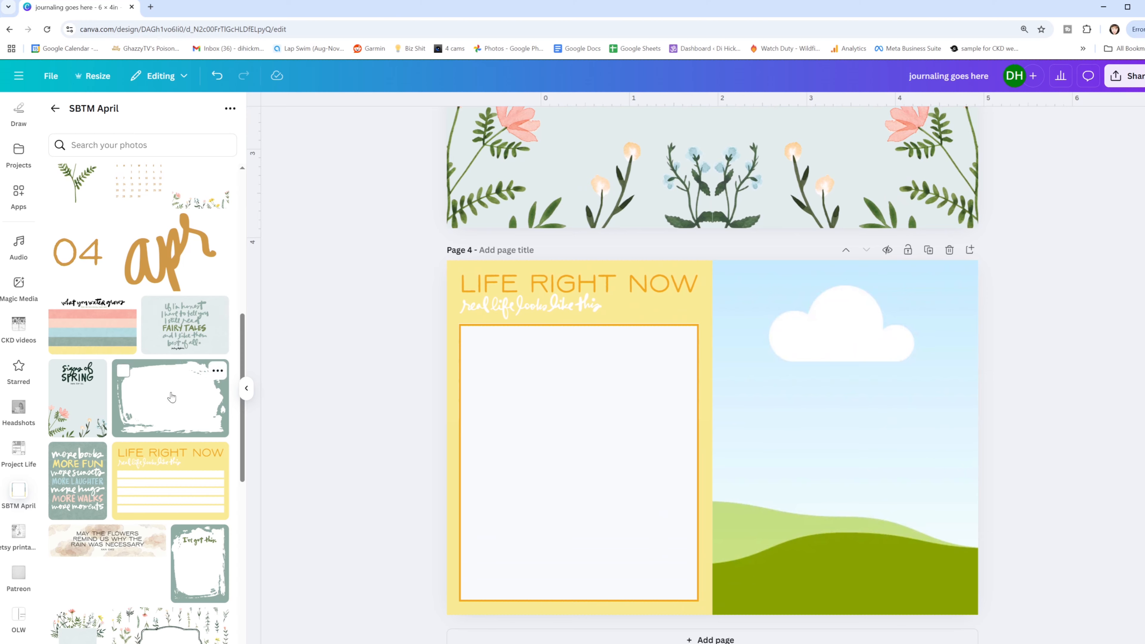
pyautogui.click(172, 397)
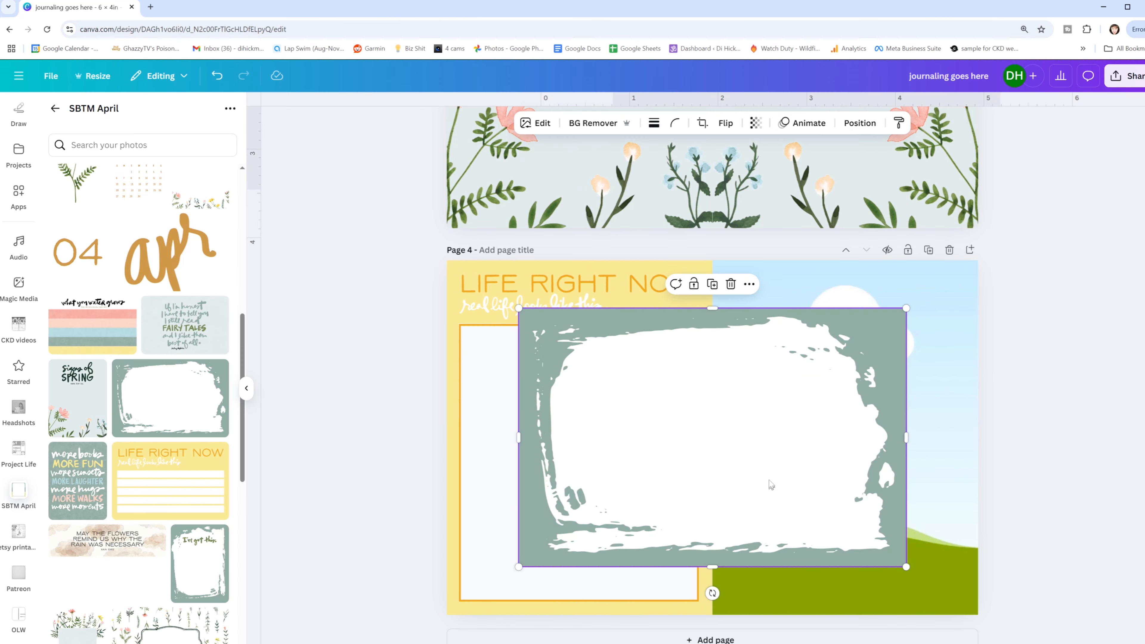
pyautogui.moveTo(713, 593)
pyautogui.mouseDown()
pyautogui.moveTo(649, 580)
pyautogui.moveTo(586, 496)
pyautogui.moveTo(570, 436)
pyautogui.mouseUp()
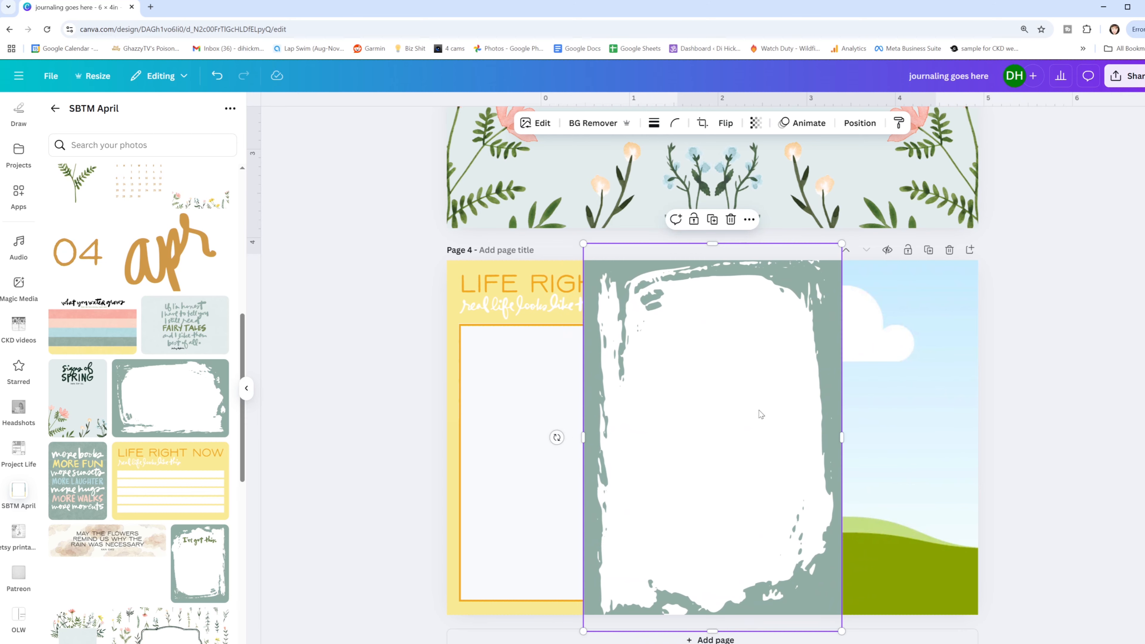
pyautogui.moveTo(774, 408); pyautogui.dragTo(903, 406)
pyautogui.click(1104, 384)
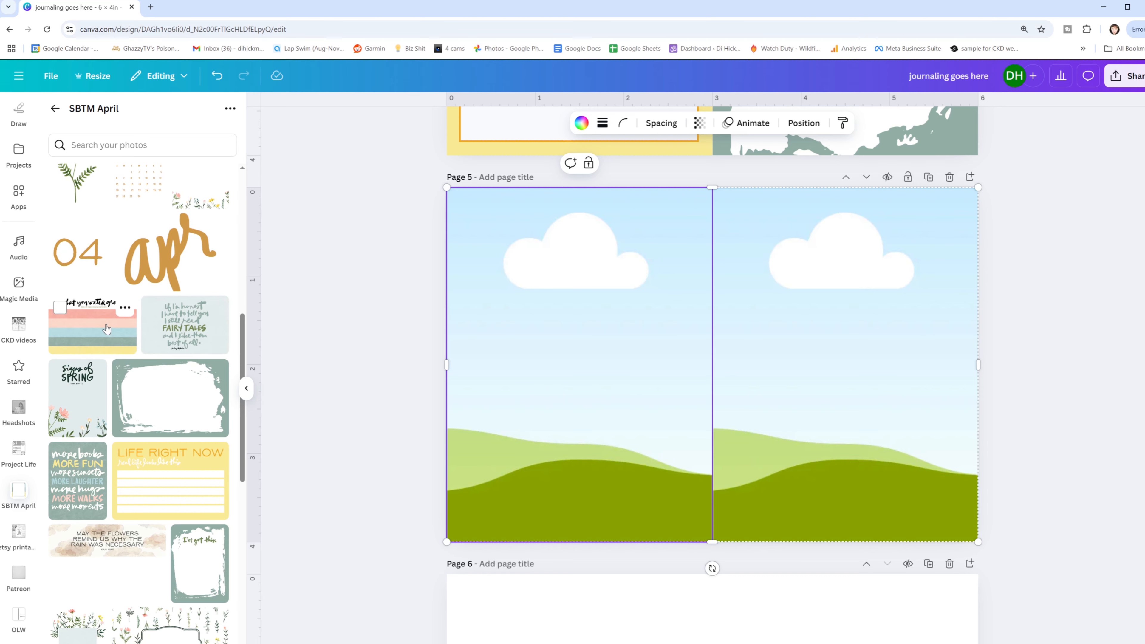
# - Add the April calendar card to page 6 and size it to fill the left half
pyautogui.scroll(3, 106, 329)
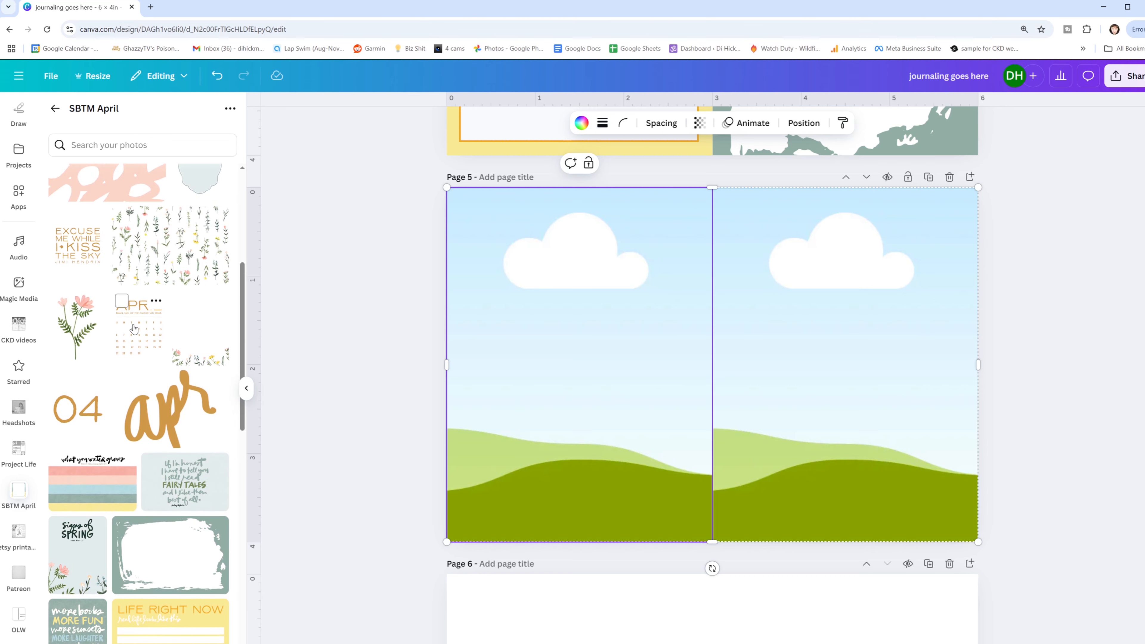
pyautogui.scroll(-6, 437, 373)
pyautogui.click(575, 345)
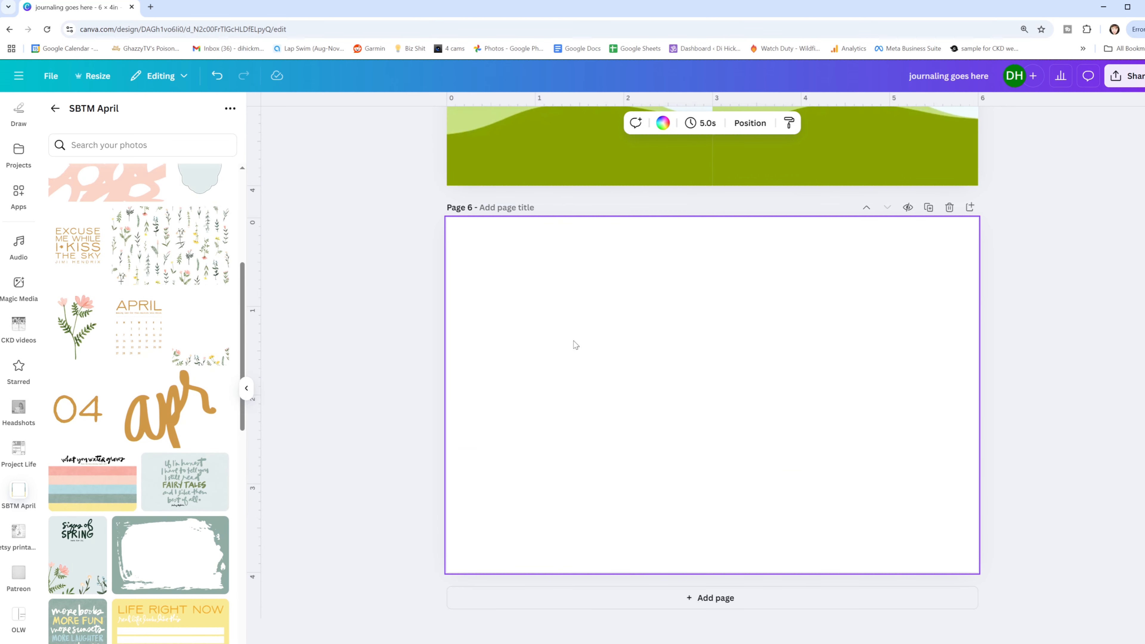
pyautogui.click(134, 337)
pyautogui.moveTo(663, 354); pyautogui.dragTo(605, 397)
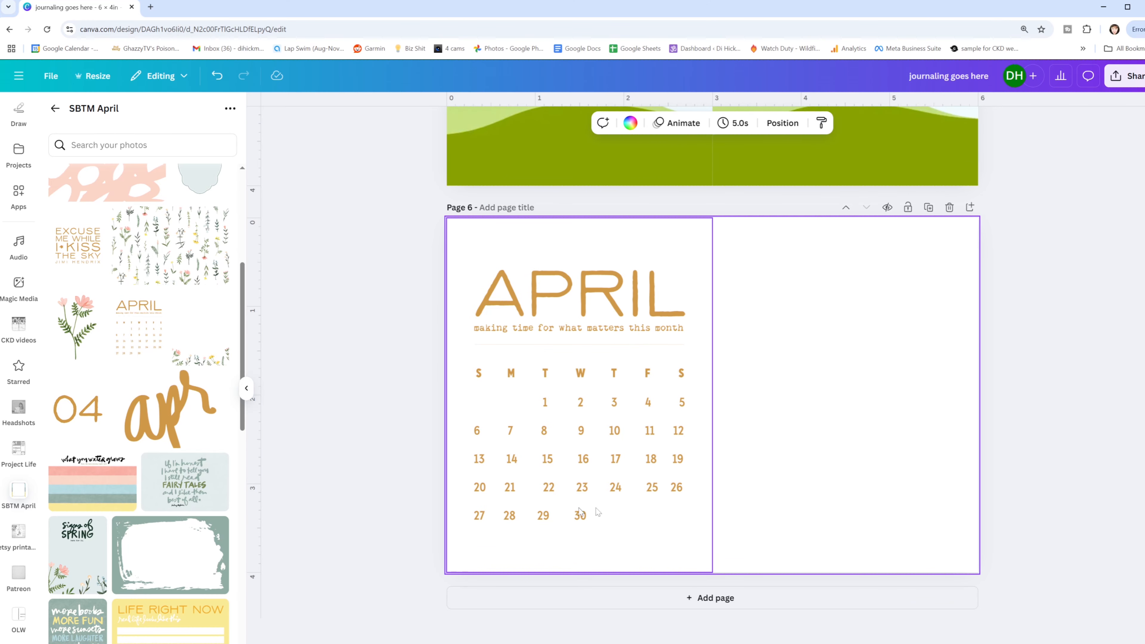
pyautogui.click(483, 379)
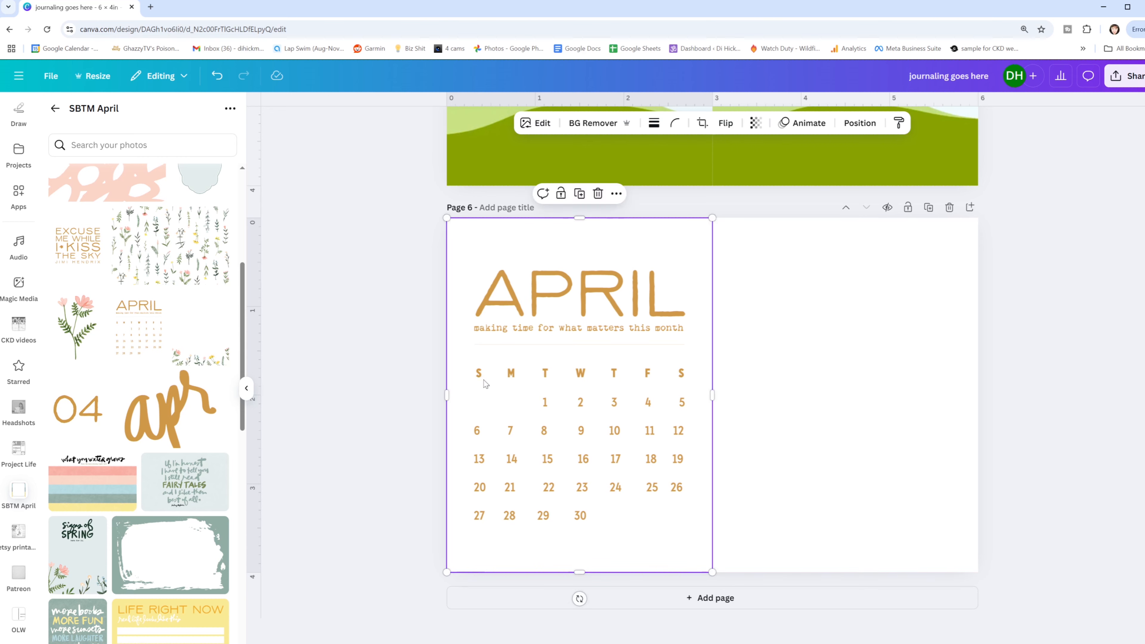
pyautogui.click(693, 387)
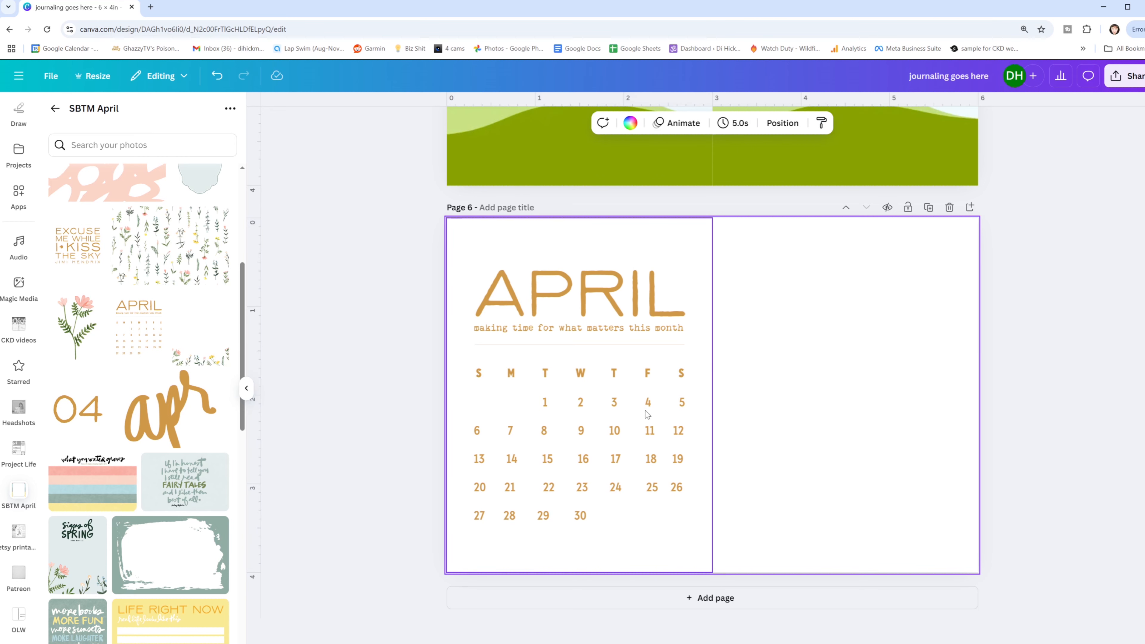
# - Add the "Life Right Now" card to page 6, rotate it 90° clockwise and fit it to full page height along the right edge
pyautogui.click(153, 638)
pyautogui.moveTo(715, 502); pyautogui.dragTo(620, 402)
pyautogui.moveTo(703, 379); pyautogui.dragTo(883, 323)
pyautogui.moveTo(817, 464); pyautogui.dragTo(724, 567)
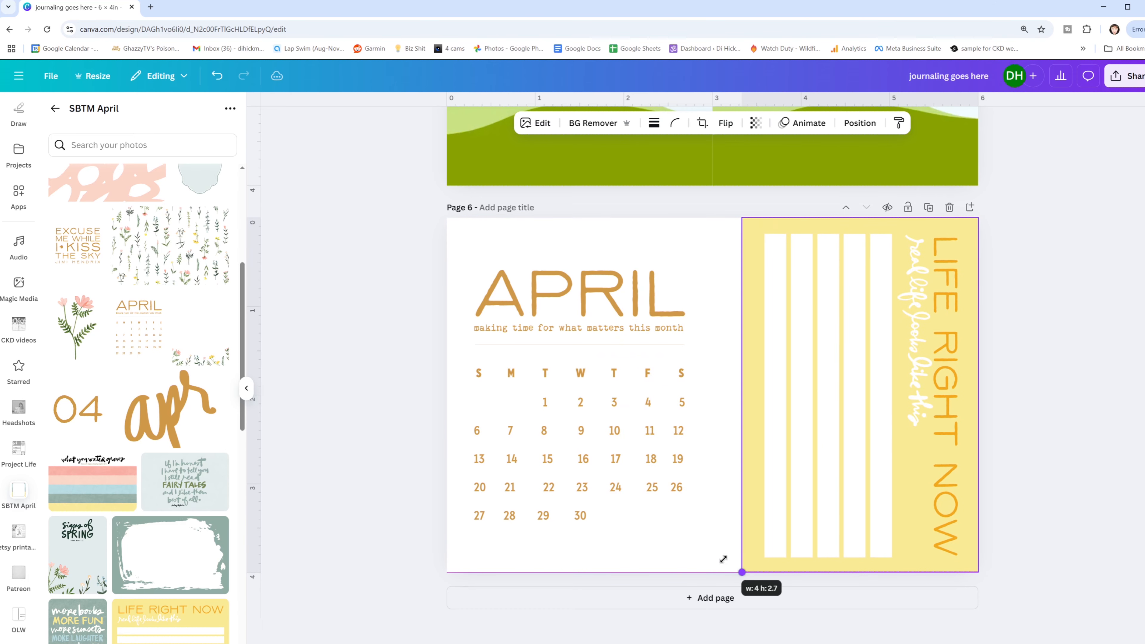
pyautogui.click(1088, 387)
# - Crop the April calendar card to just its title and the "making time for what matters this month" line
pyautogui.click(648, 323)
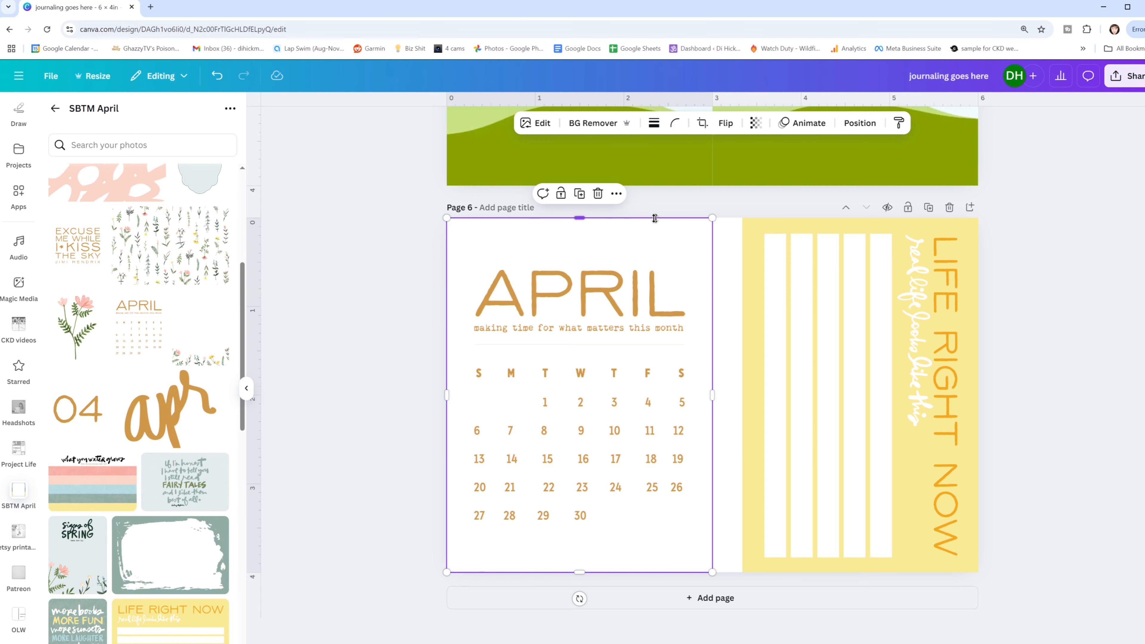
pyautogui.moveTo(572, 219); pyautogui.dragTo(579, 253)
pyautogui.moveTo(447, 411); pyautogui.dragTo(458, 411)
pyautogui.moveTo(584, 573); pyautogui.dragTo(597, 341)
pyautogui.moveTo(713, 294); pyautogui.dragTo(698, 296)
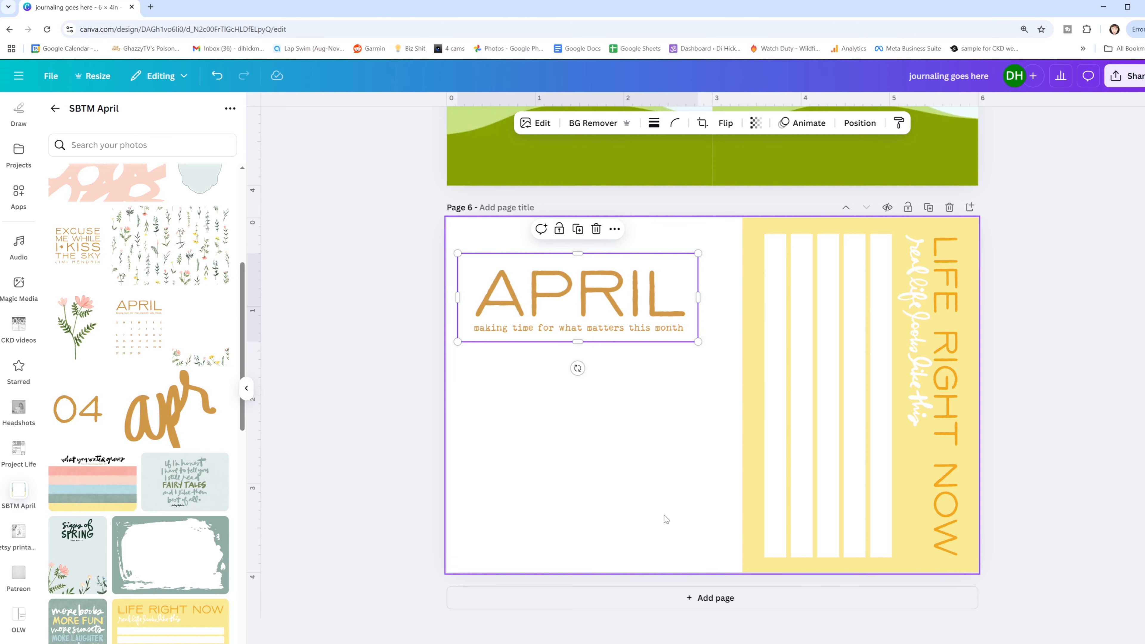
# - Cover the rotated yellow card's text and lines with a white rectangle, leaving an even yellow border around it
pyautogui.click(666, 509)
pyautogui.press('r')
pyautogui.moveTo(709, 369); pyautogui.dragTo(802, 252)
pyautogui.moveTo(862, 282); pyautogui.dragTo(968, 282)
pyautogui.moveTo(861, 336); pyautogui.dragTo(861, 564)
pyautogui.click(460, 123)
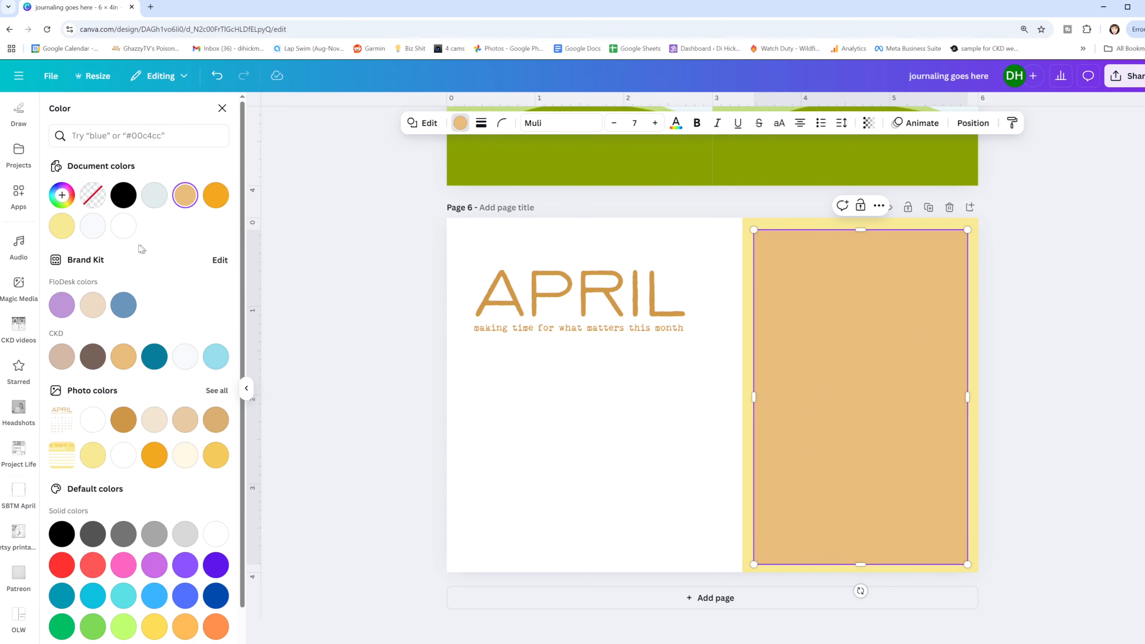
pyautogui.click(124, 225)
# - Move the cropped April title onto the white rectangle, bring it to the front and scale it to fit inside near the top
pyautogui.click(568, 315)
pyautogui.moveTo(568, 314); pyautogui.dragTo(840, 302)
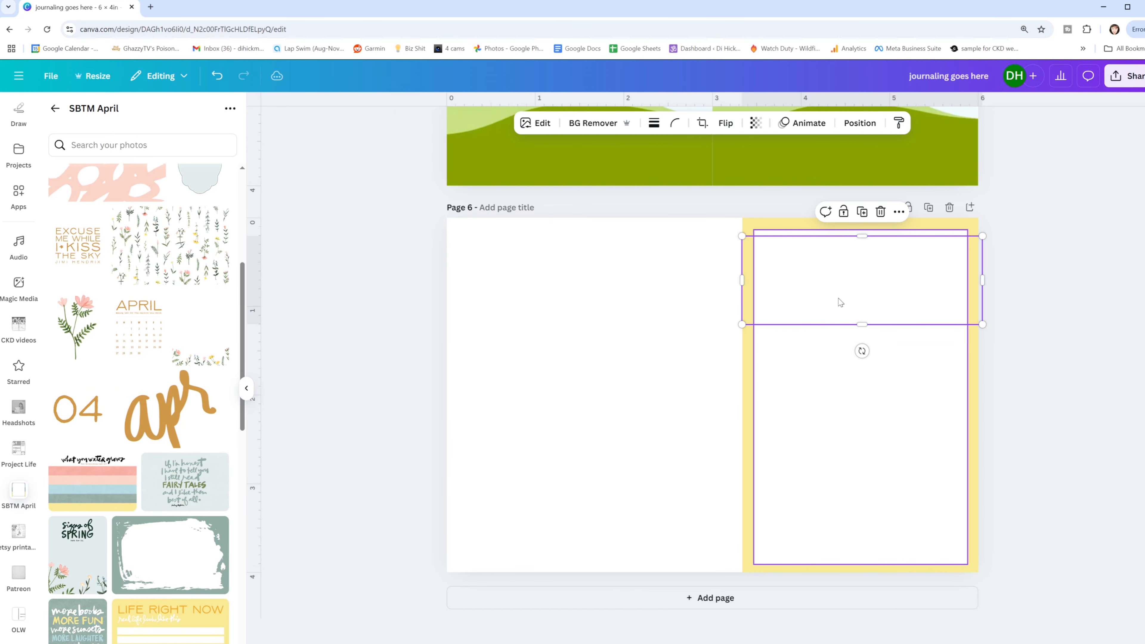
pyautogui.click(860, 122)
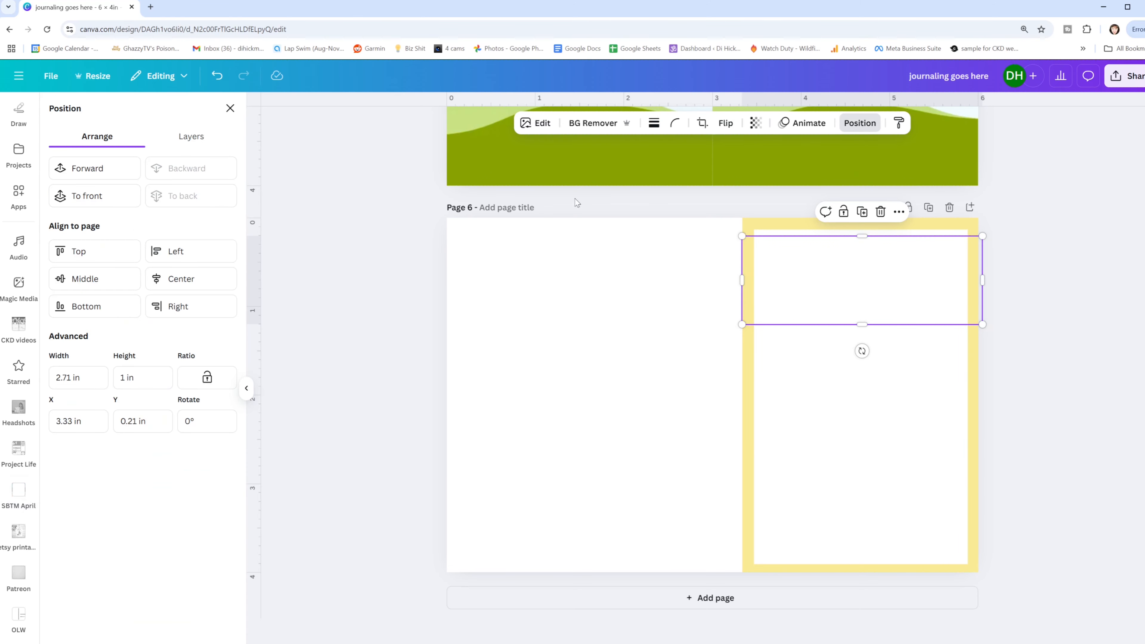
pyautogui.click(77, 198)
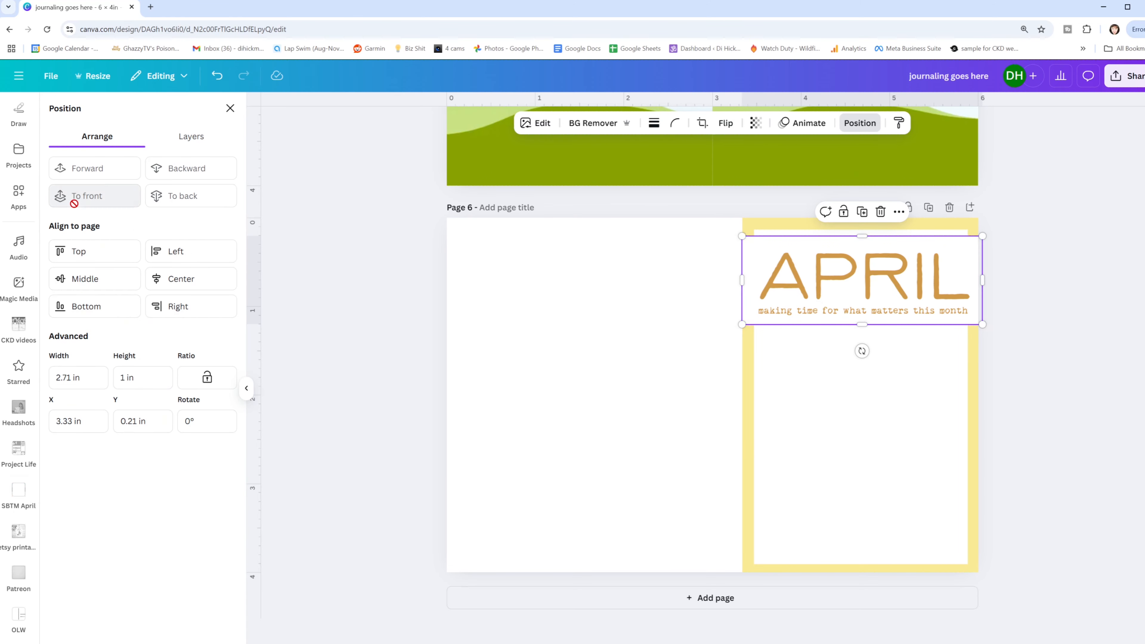
pyautogui.moveTo(742, 280); pyautogui.dragTo(754, 280)
pyautogui.moveTo(983, 280); pyautogui.dragTo(978, 282)
pyautogui.moveTo(978, 236); pyautogui.dragTo(955, 245)
pyautogui.moveTo(852, 289); pyautogui.dragTo(858, 282)
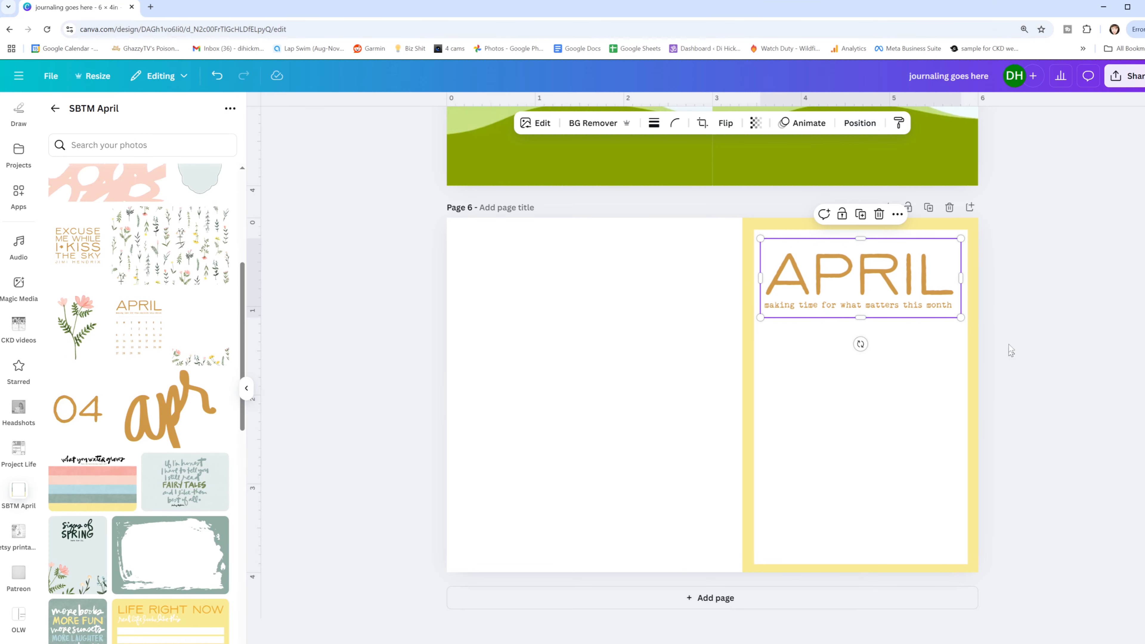
pyautogui.click(1016, 333)
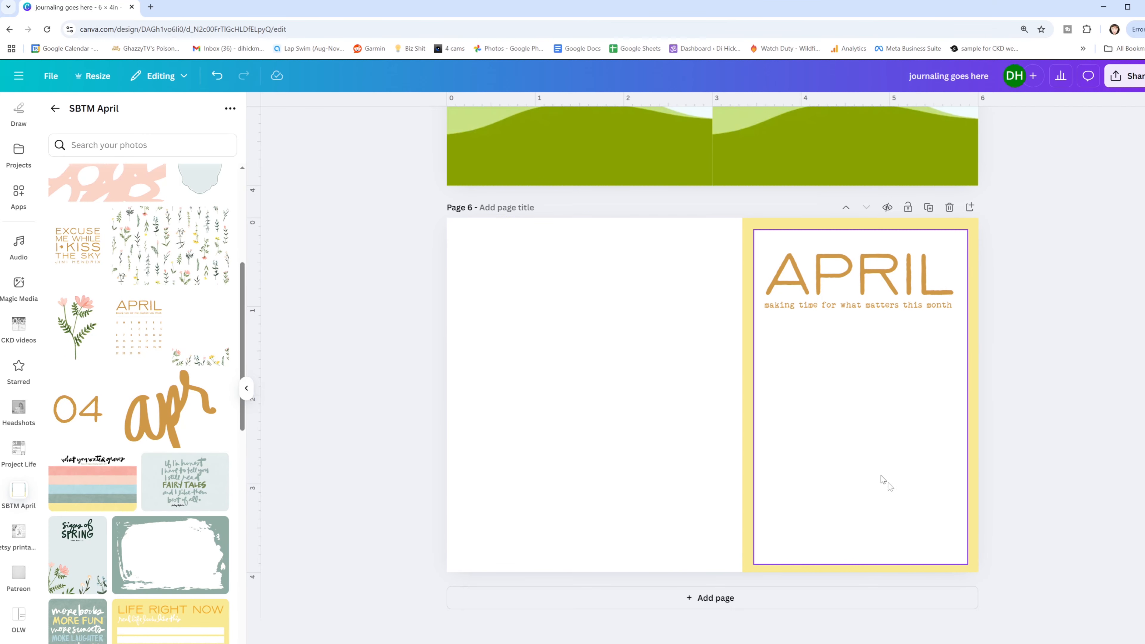
# - Add the "more fun, more laughter" word-pattern card and place it in the left frame of page 5
pyautogui.click(591, 449)
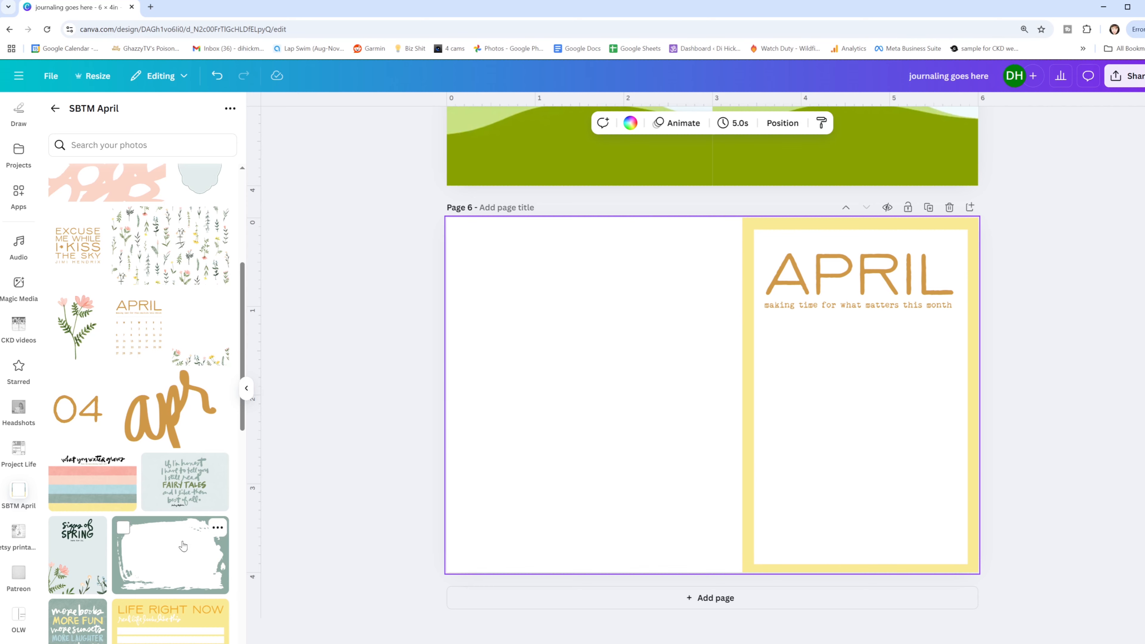
pyautogui.scroll(-1, 183, 545)
pyautogui.scroll(4, 163, 406)
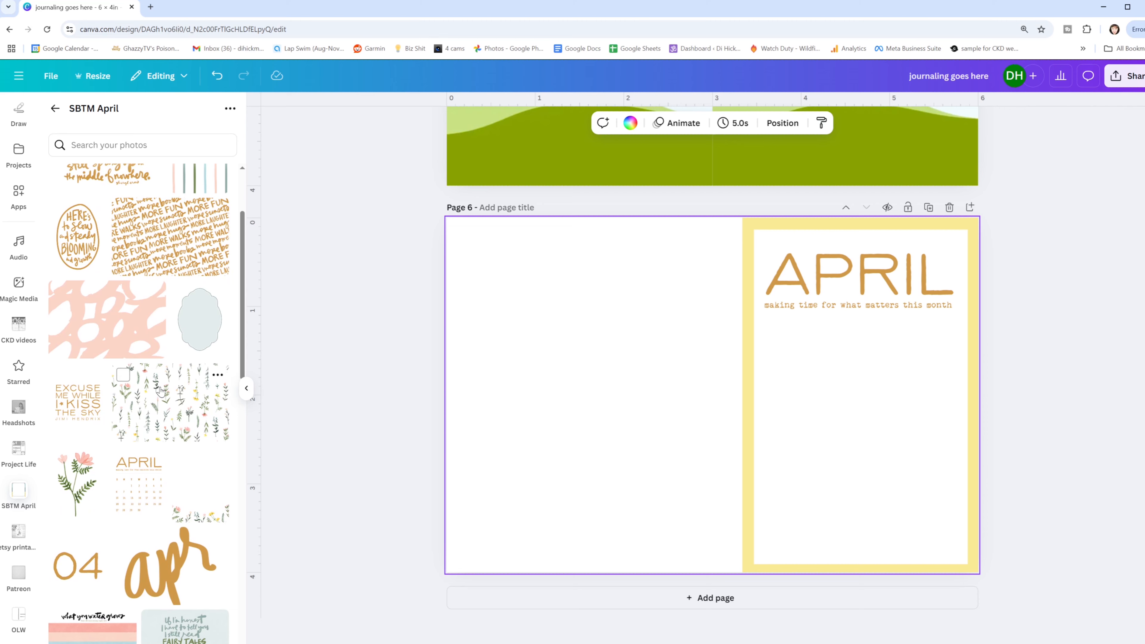
pyautogui.scroll(3, 185, 405)
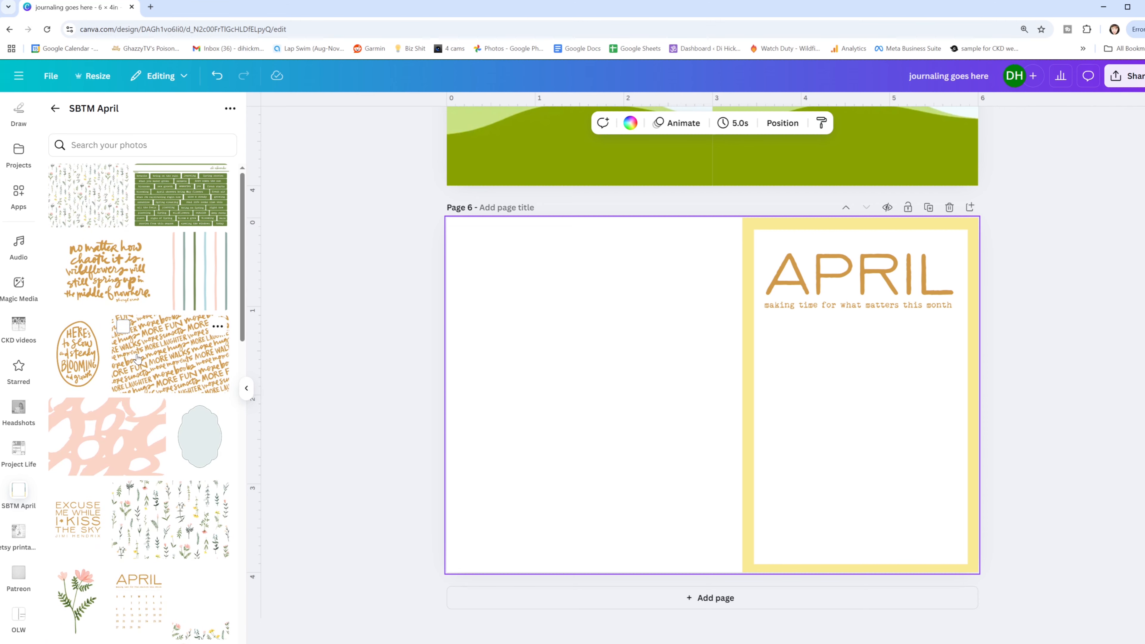
pyautogui.scroll(4, 614, 327)
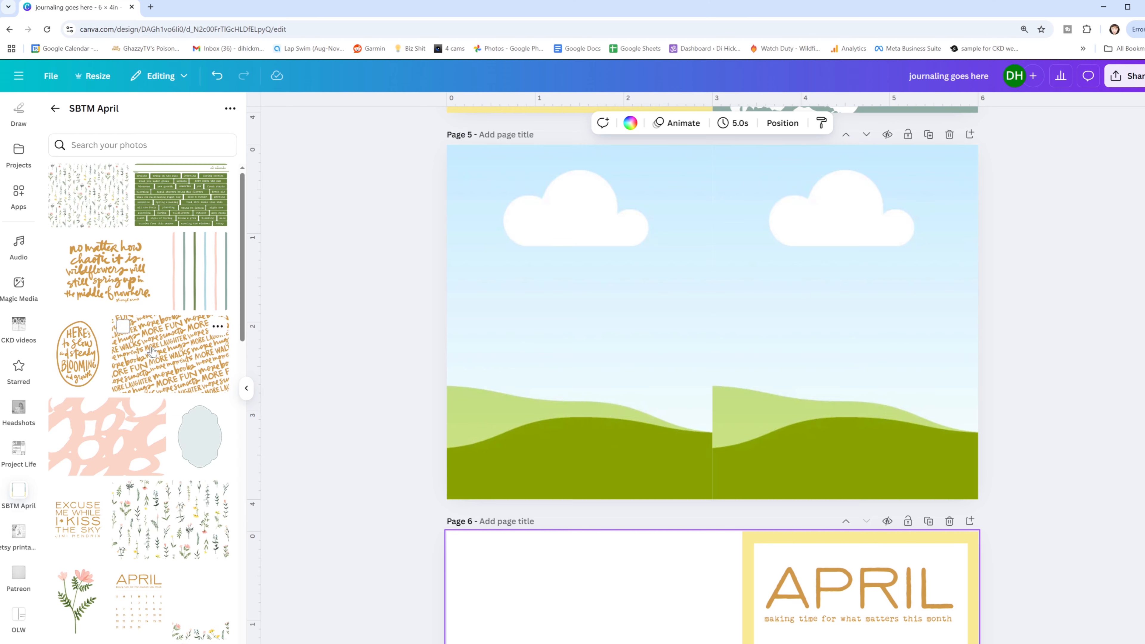
pyautogui.click(156, 352)
pyautogui.moveTo(582, 620); pyautogui.dragTo(529, 146)
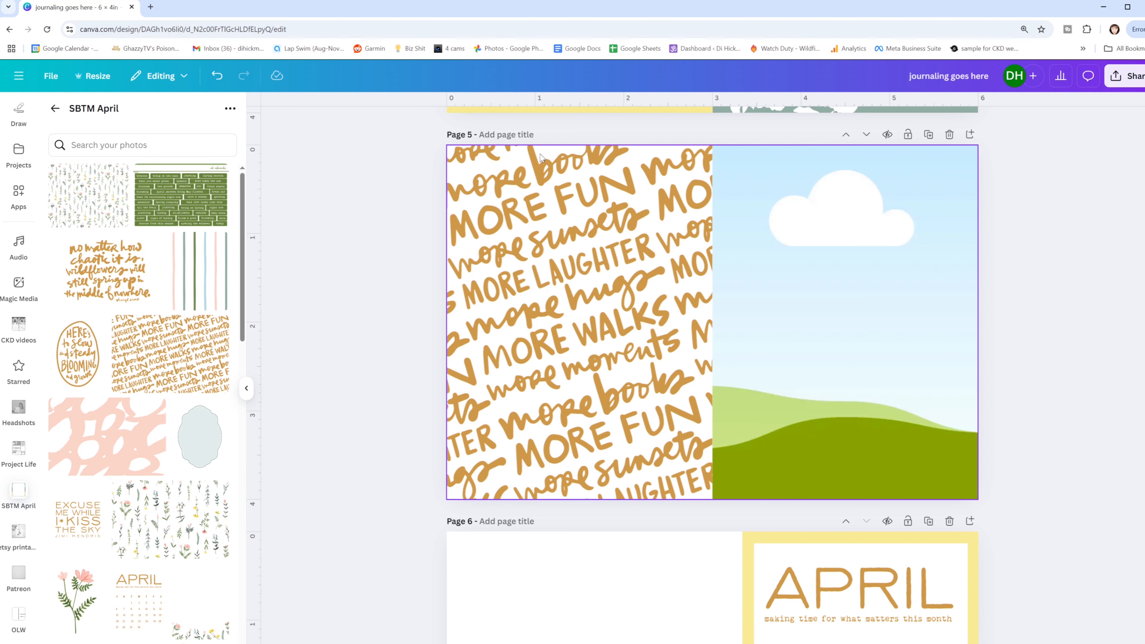
# - Open the Duotone effect options for the word pattern on page 5
pyautogui.click(529, 331)
pyautogui.scroll(1, 506, 125)
pyautogui.click(504, 124)
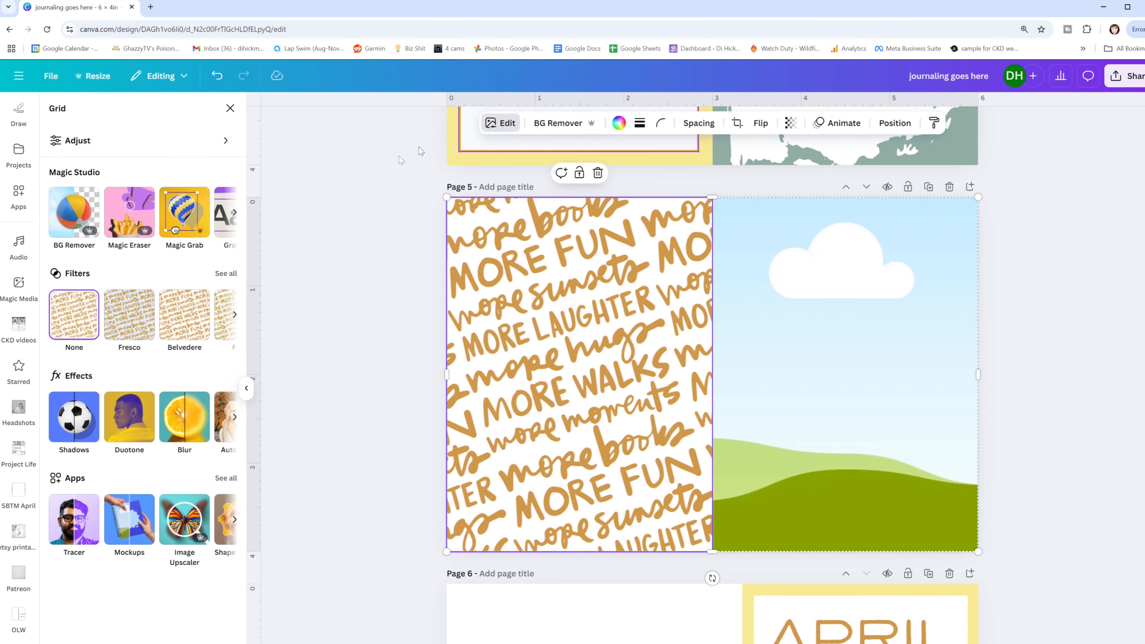
pyautogui.click(129, 416)
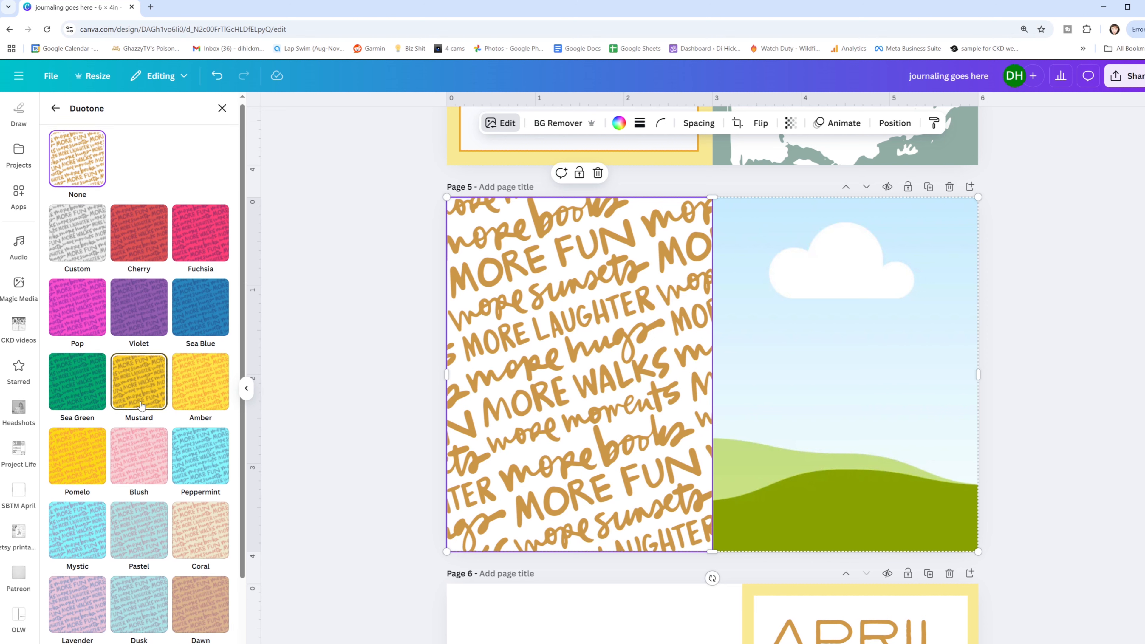
pyautogui.scroll(-1, 141, 372)
# - Try the Peppermint, Lavender, Classic, Mono and Sepia duotone presets on the word pattern
pyautogui.click(197, 408)
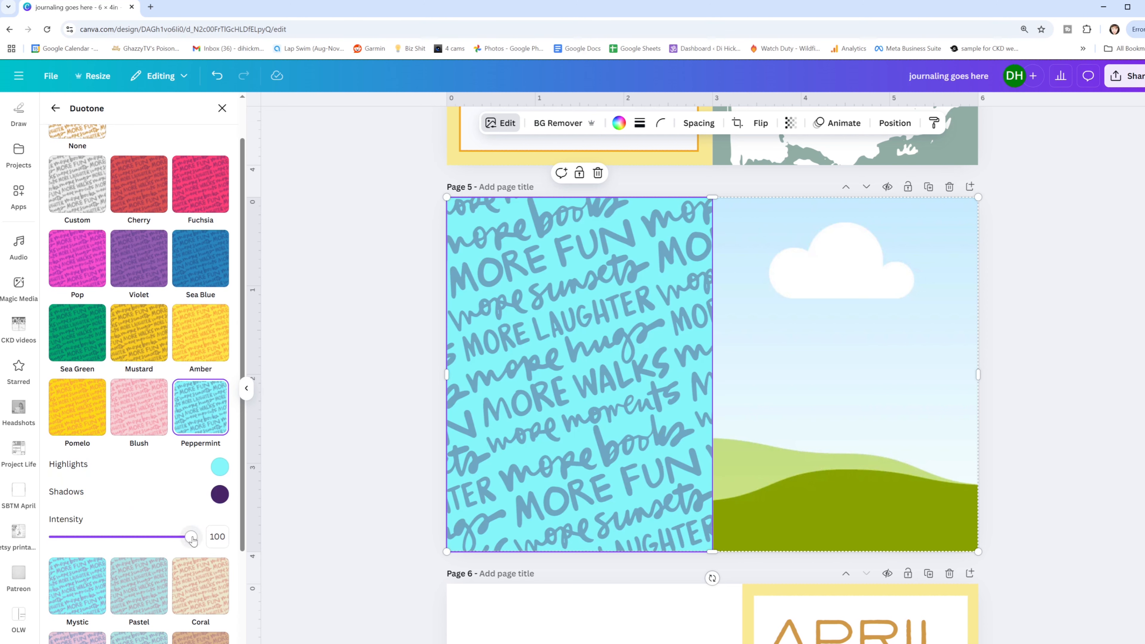
pyautogui.scroll(-5, 190, 519)
pyautogui.click(200, 429)
pyautogui.click(85, 497)
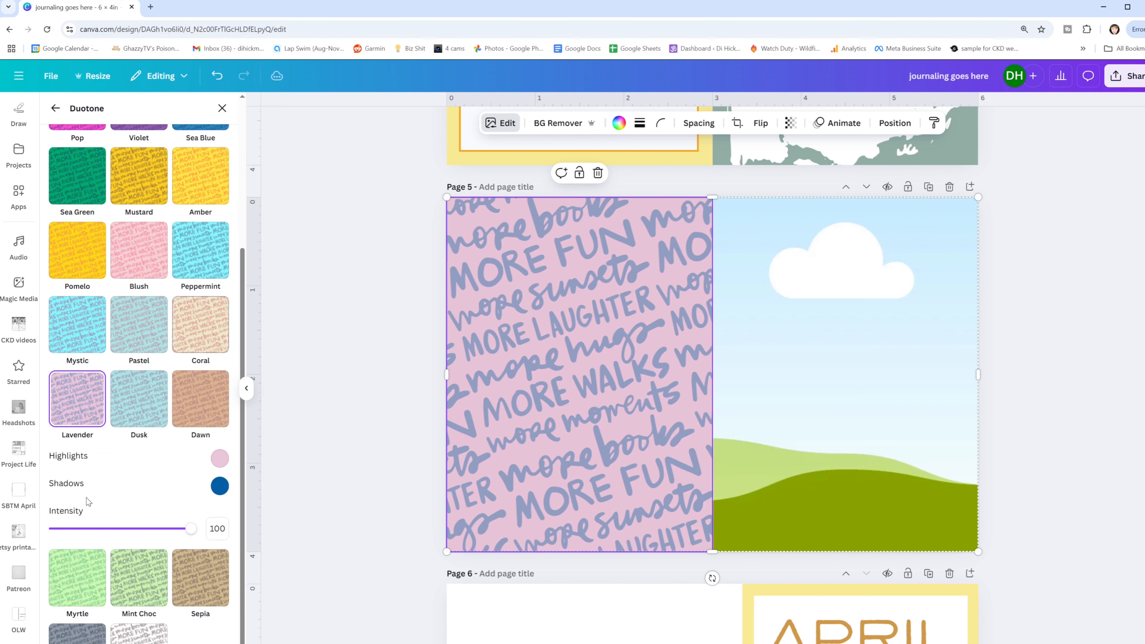
pyautogui.scroll(-1, 117, 586)
pyautogui.click(131, 624)
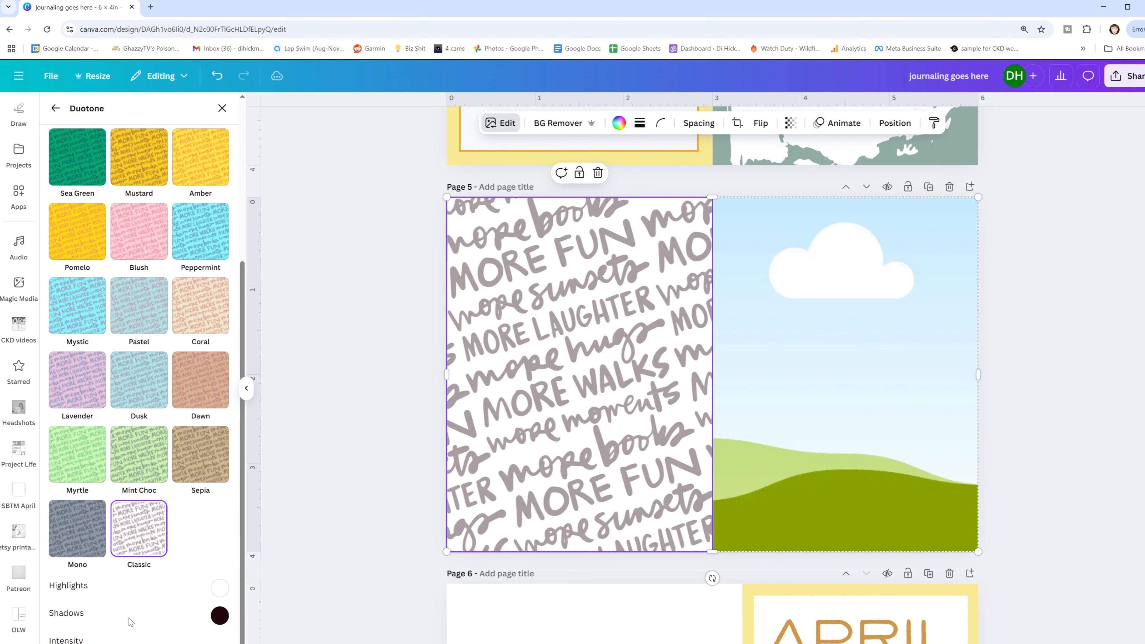
pyautogui.click(88, 548)
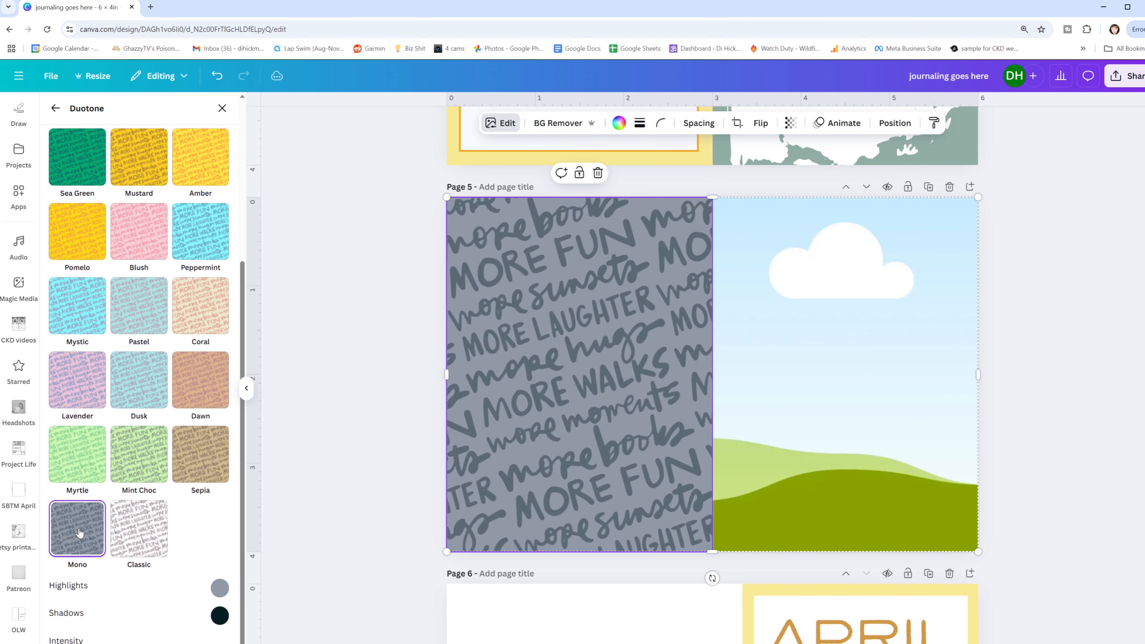
pyautogui.click(212, 444)
# - Apply the Coral duotone to the word pattern and change its shadow color to a muted blue-gray
pyautogui.click(198, 312)
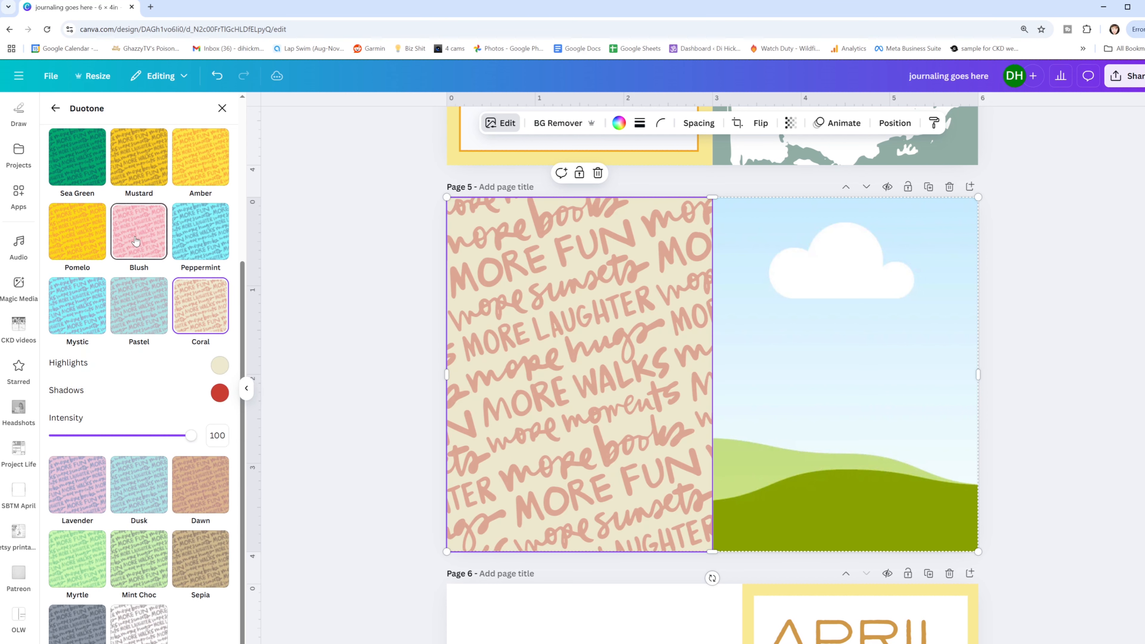
pyautogui.click(219, 392)
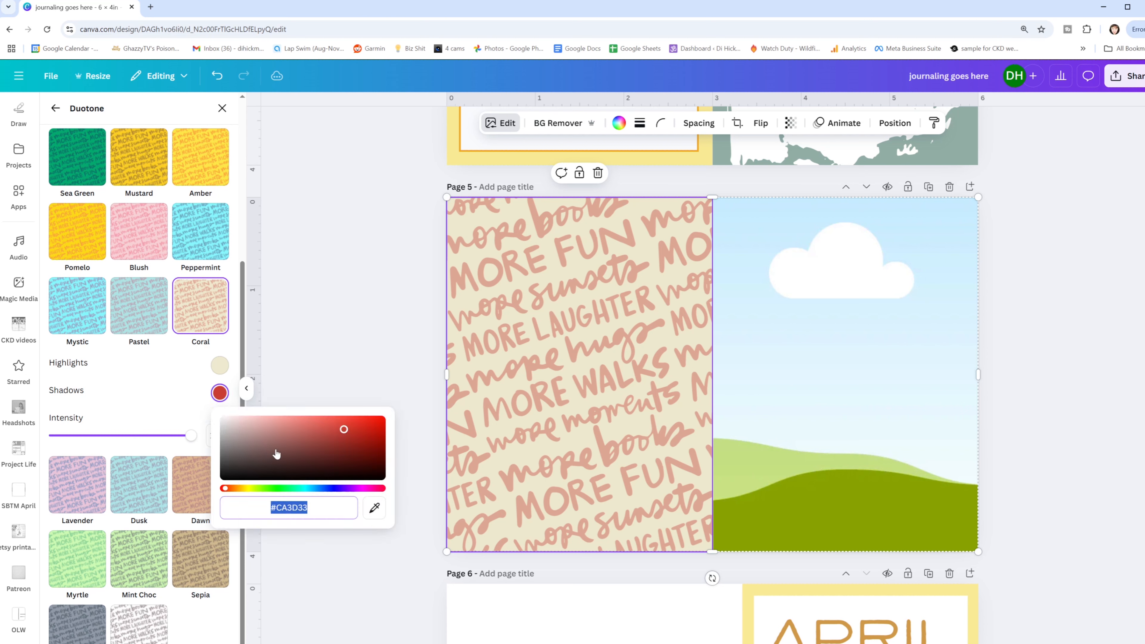
pyautogui.click(320, 489)
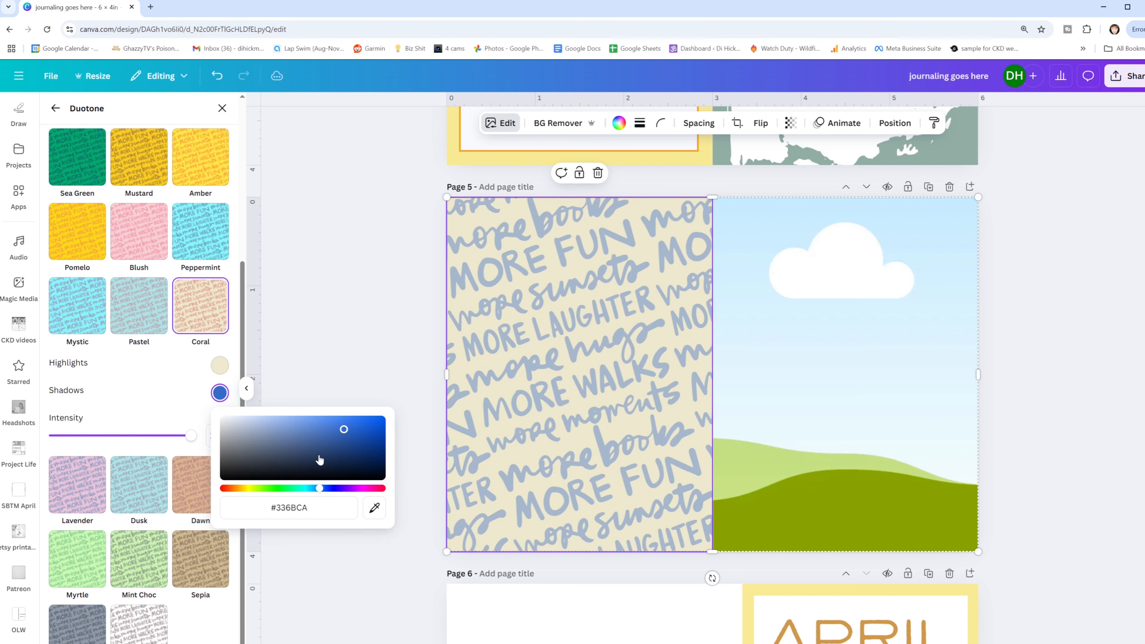
pyautogui.click(294, 451)
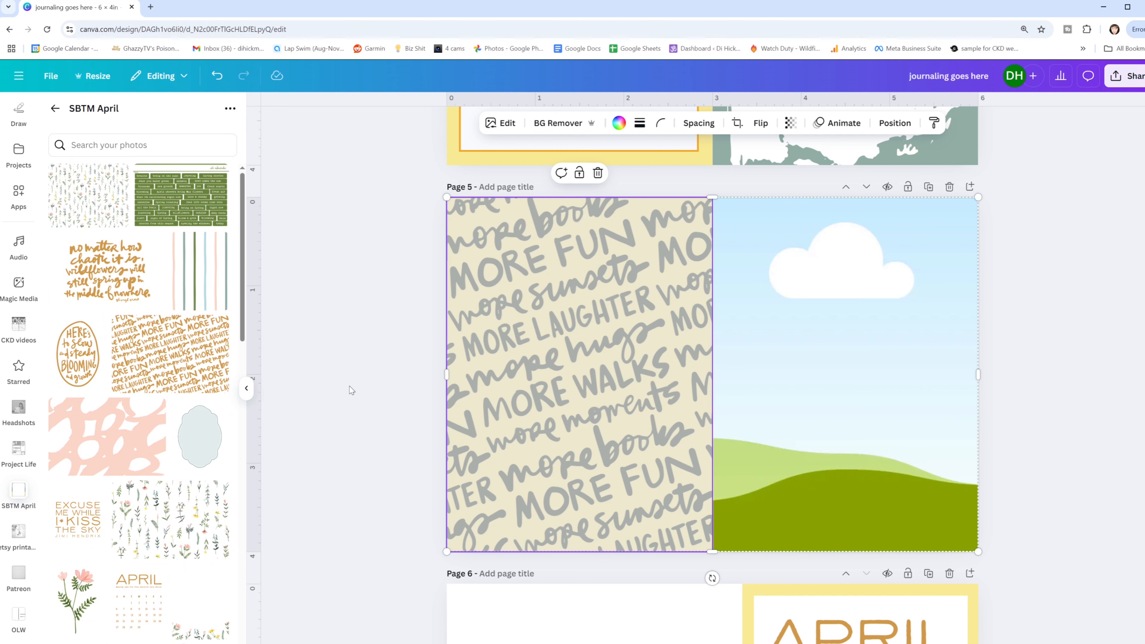
pyautogui.scroll(-8, 351, 388)
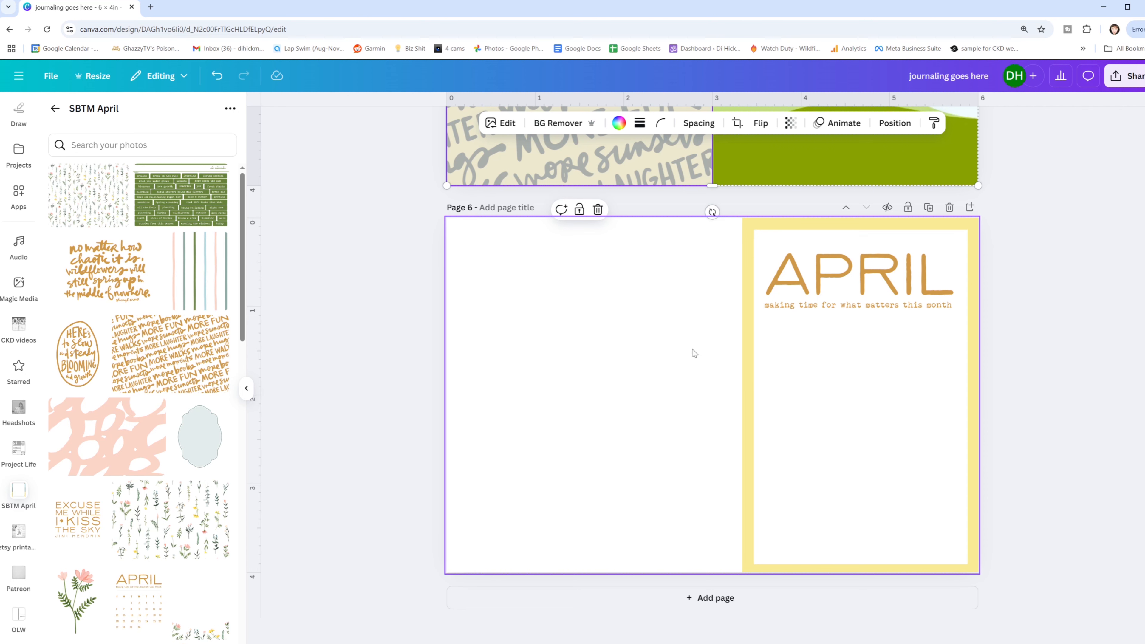
# - Delete page 6 with the April card and page 5 with the duotone word pattern
pyautogui.moveTo(650, 238); pyautogui.dragTo(1027, 509)
pyautogui.press('Escape')
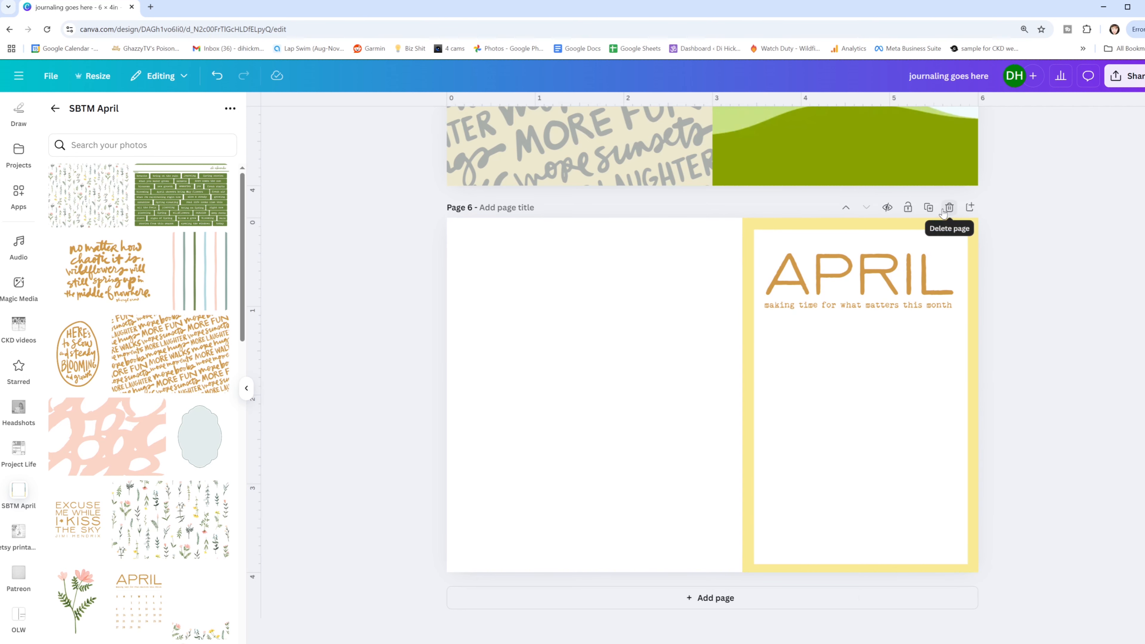
pyautogui.click(950, 207)
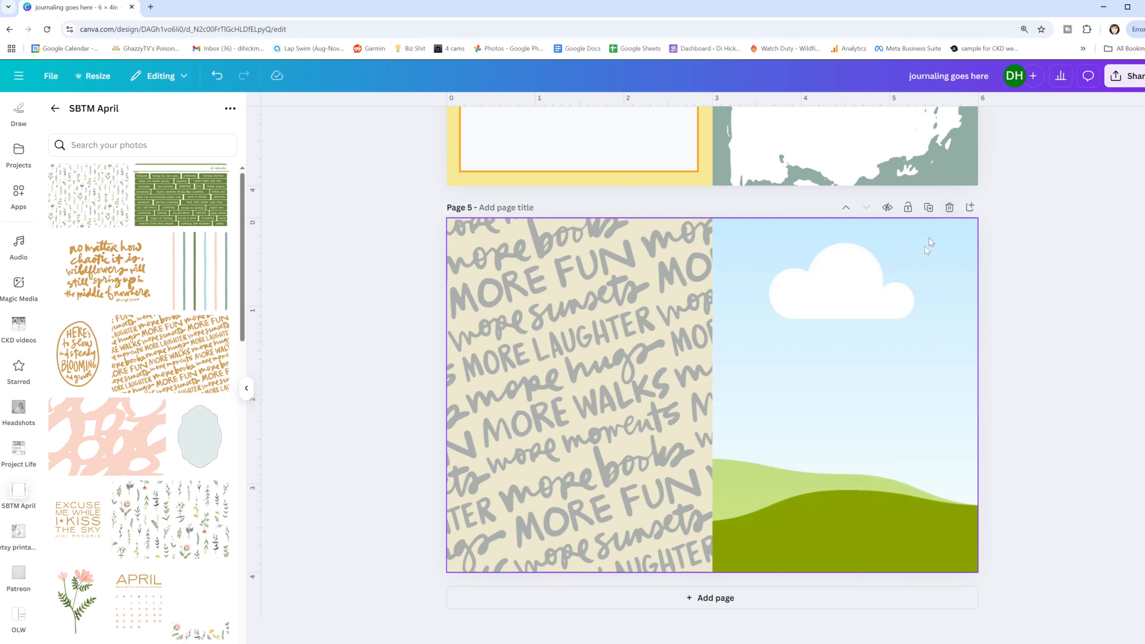
pyautogui.click(949, 206)
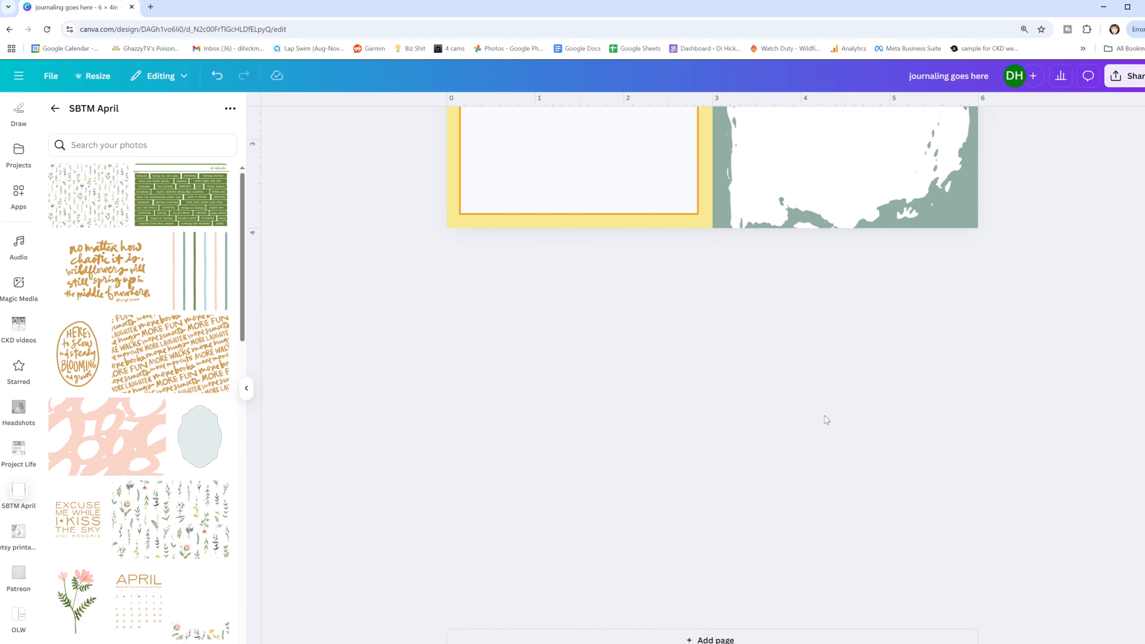
# - Review the customized journal cards on pages 1 through 4
pyautogui.scroll(20, 791, 456)
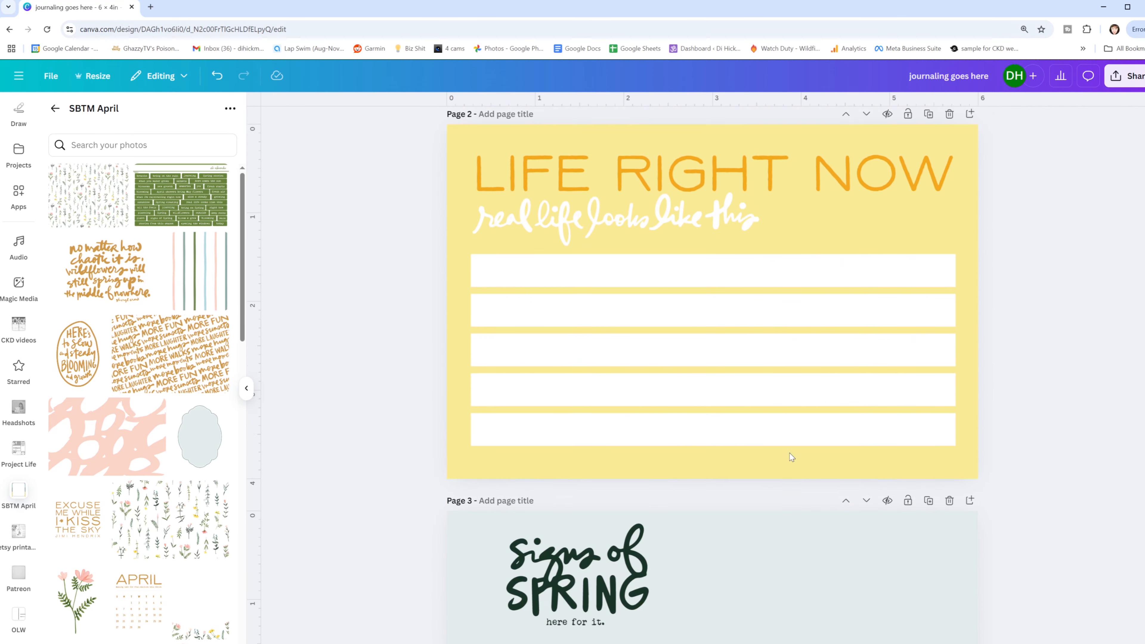
pyautogui.scroll(2, 704, 359)
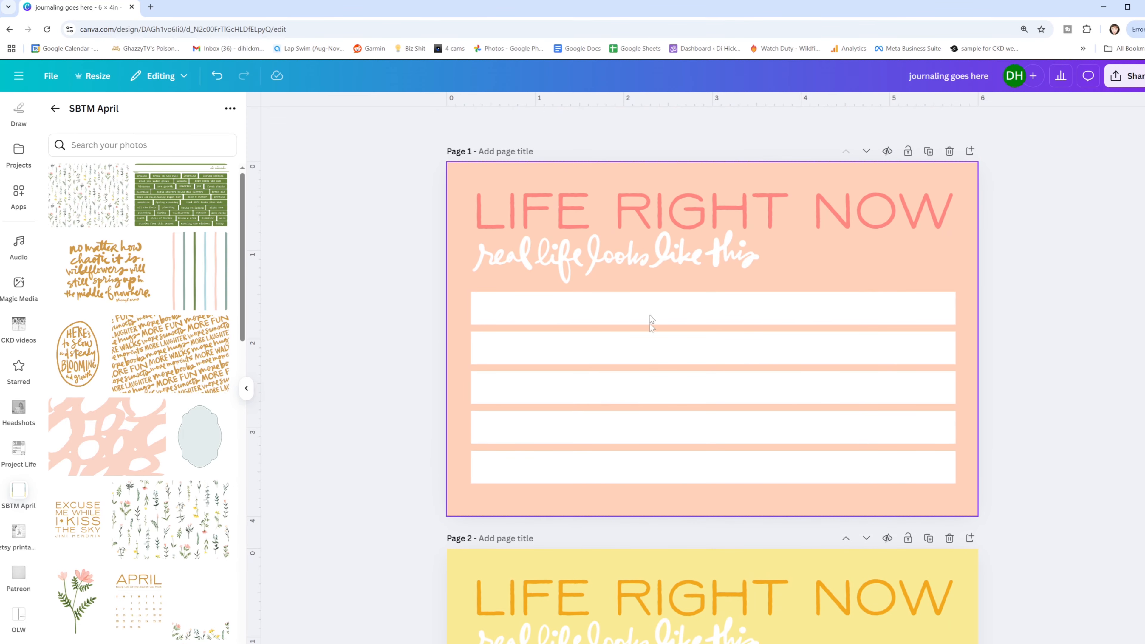
pyautogui.scroll(-10, 729, 364)
pyautogui.scroll(6, 711, 213)
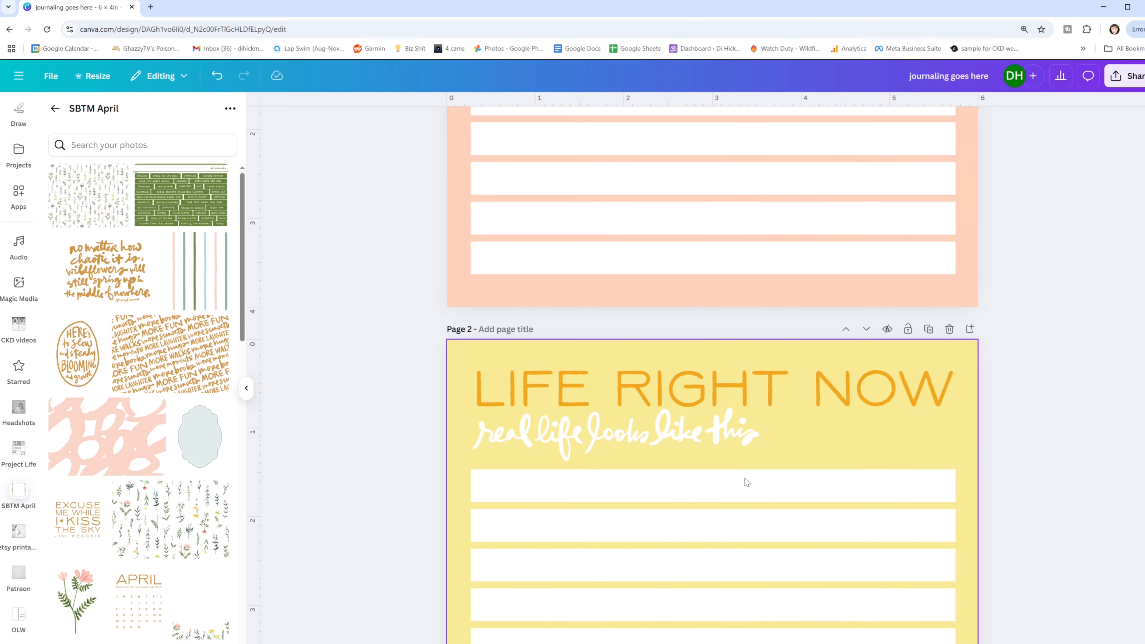
pyautogui.scroll(-12, 744, 481)
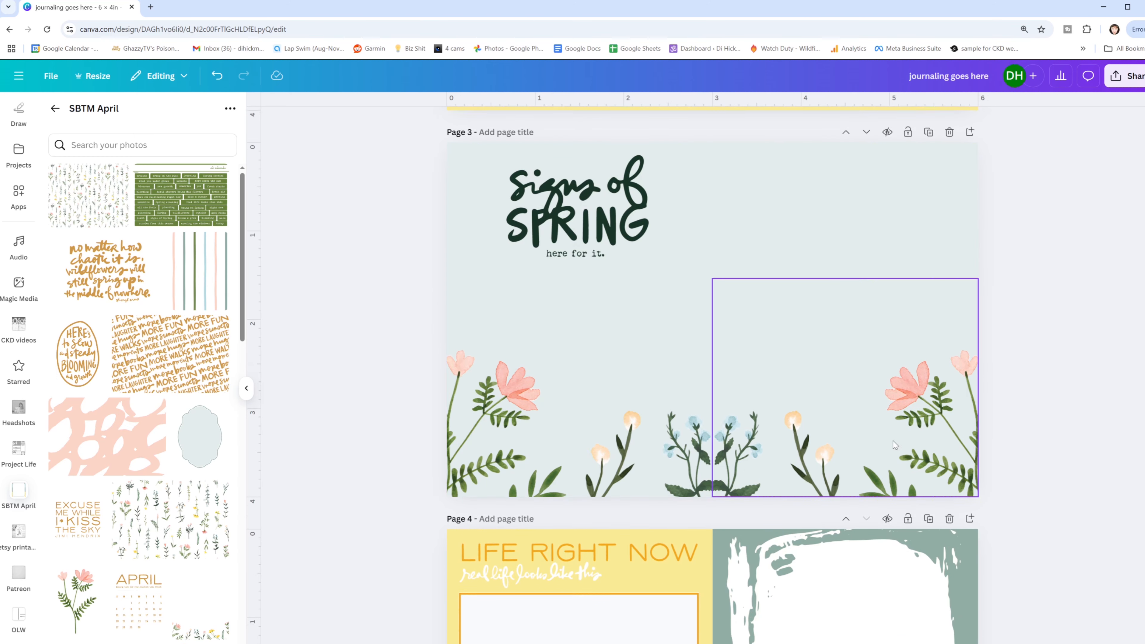
pyautogui.scroll(-5, 883, 440)
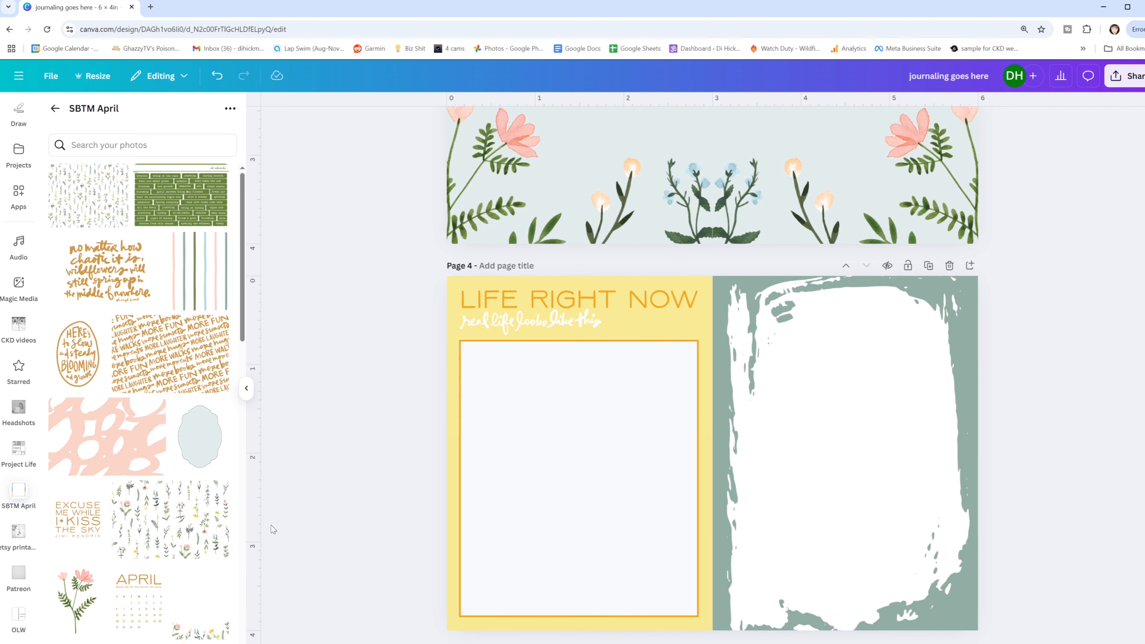
pyautogui.scroll(-1, 761, 389)
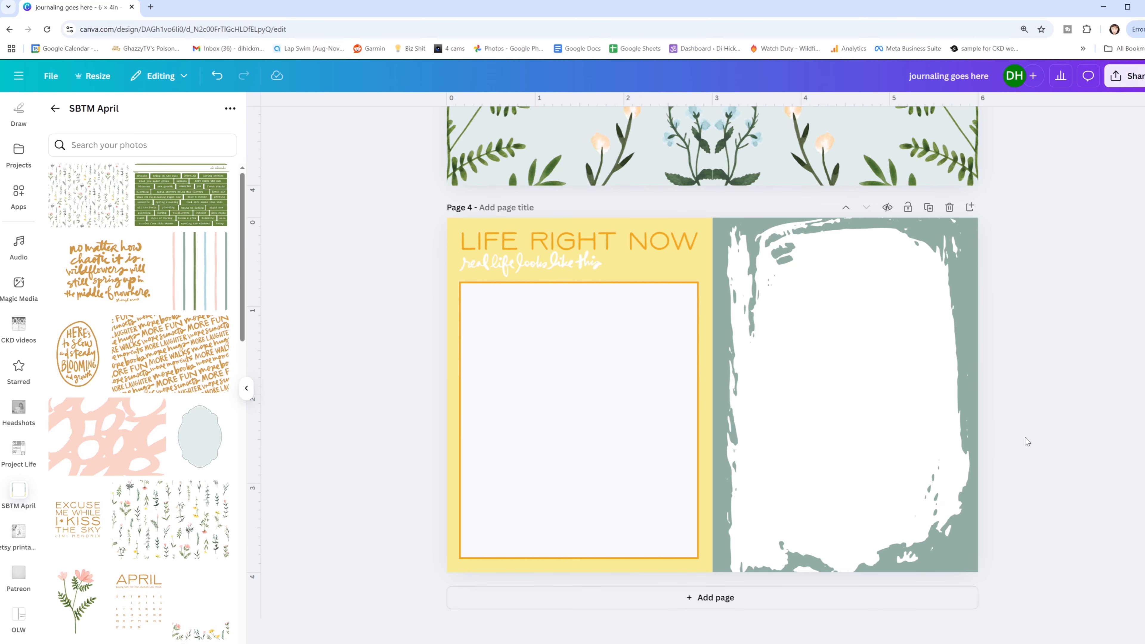
# - Add page 5 with a side-by-side two-frame grid and place the yellow "apr" tag on it
pyautogui.click(697, 607)
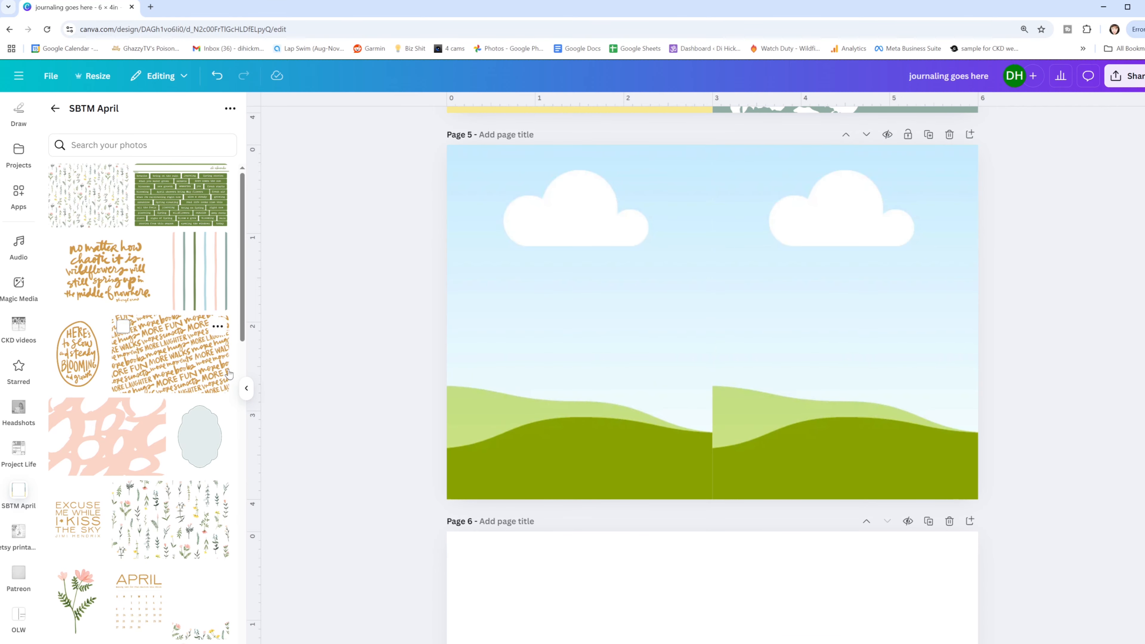
pyautogui.scroll(-5, 167, 499)
pyautogui.scroll(-10, 168, 499)
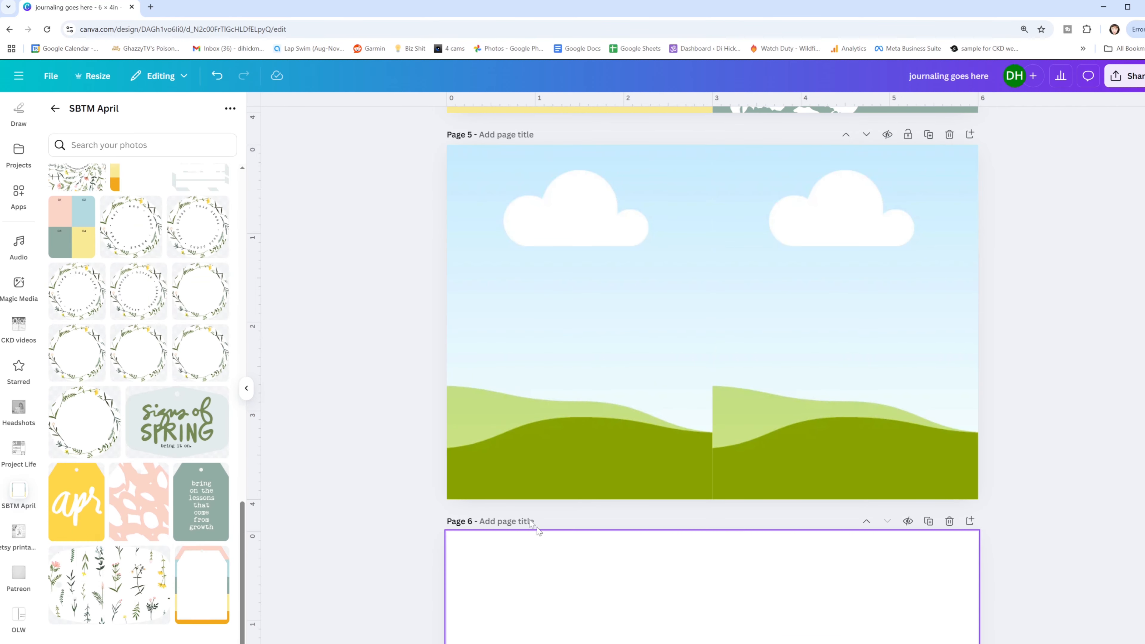
pyautogui.click(76, 501)
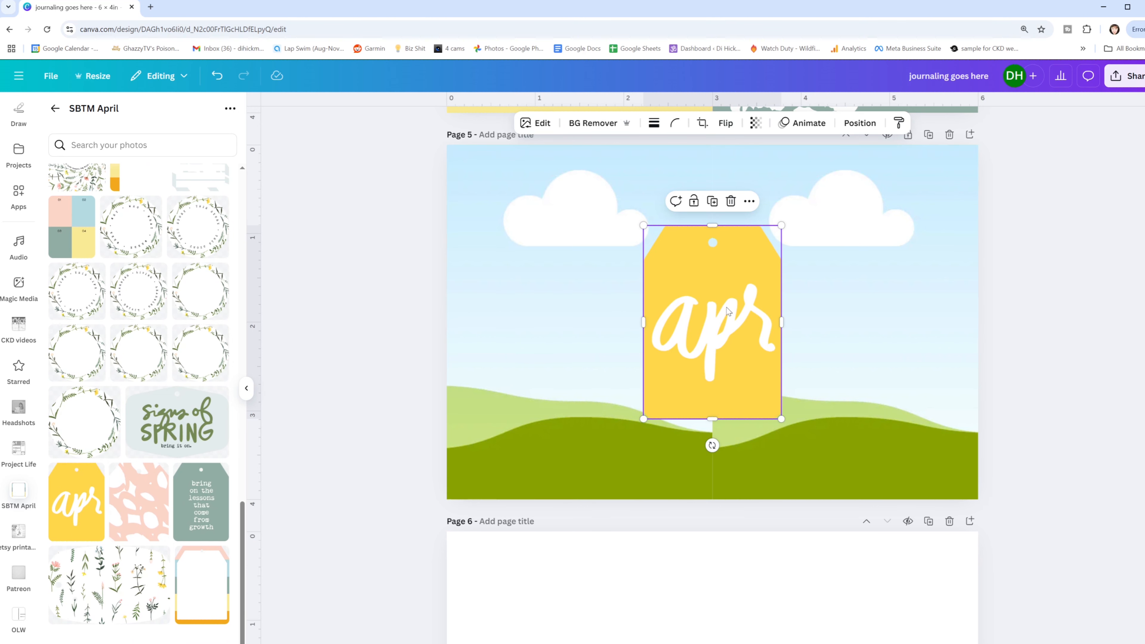
# - Fill the left frame on page 5 with the tag's yellow, #fed749
pyautogui.click(544, 261)
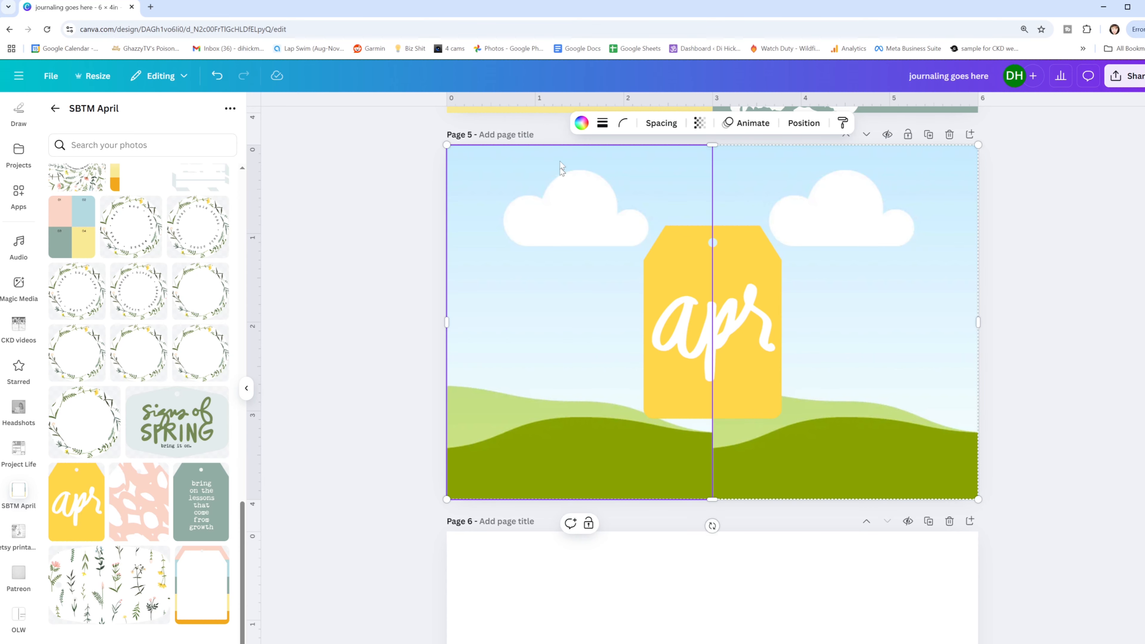
pyautogui.click(582, 123)
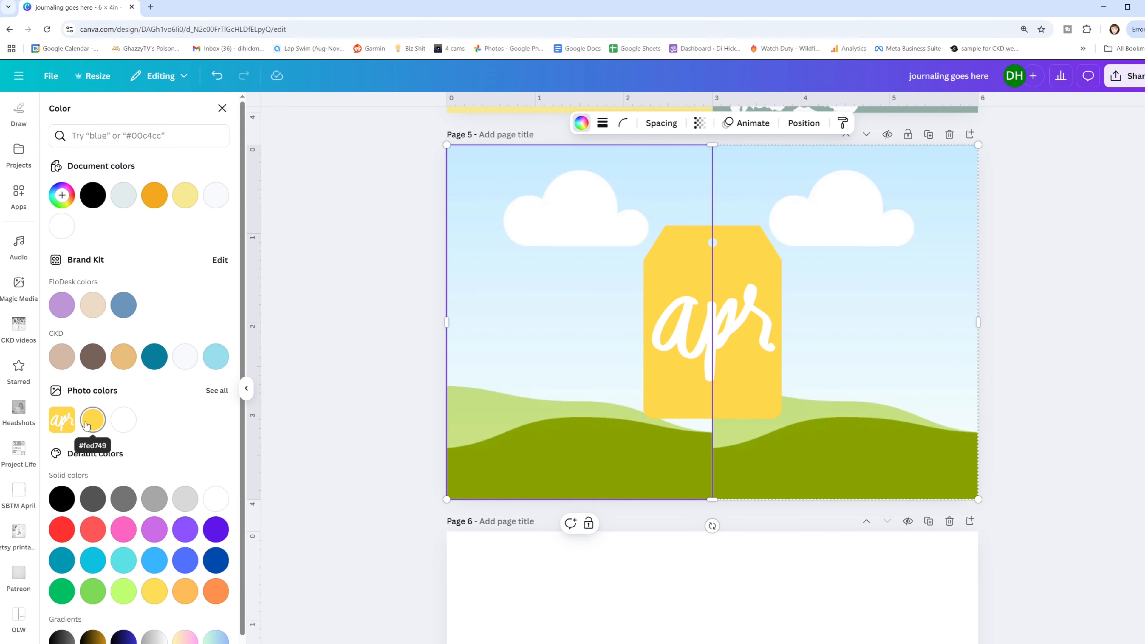
pyautogui.click(93, 420)
# - Enlarge the "apr" tag and center it over the yellow left frame so that its edges blend in
pyautogui.click(756, 255)
pyautogui.moveTo(743, 225); pyautogui.dragTo(883, 132)
pyautogui.moveTo(796, 240); pyautogui.dragTo(614, 282)
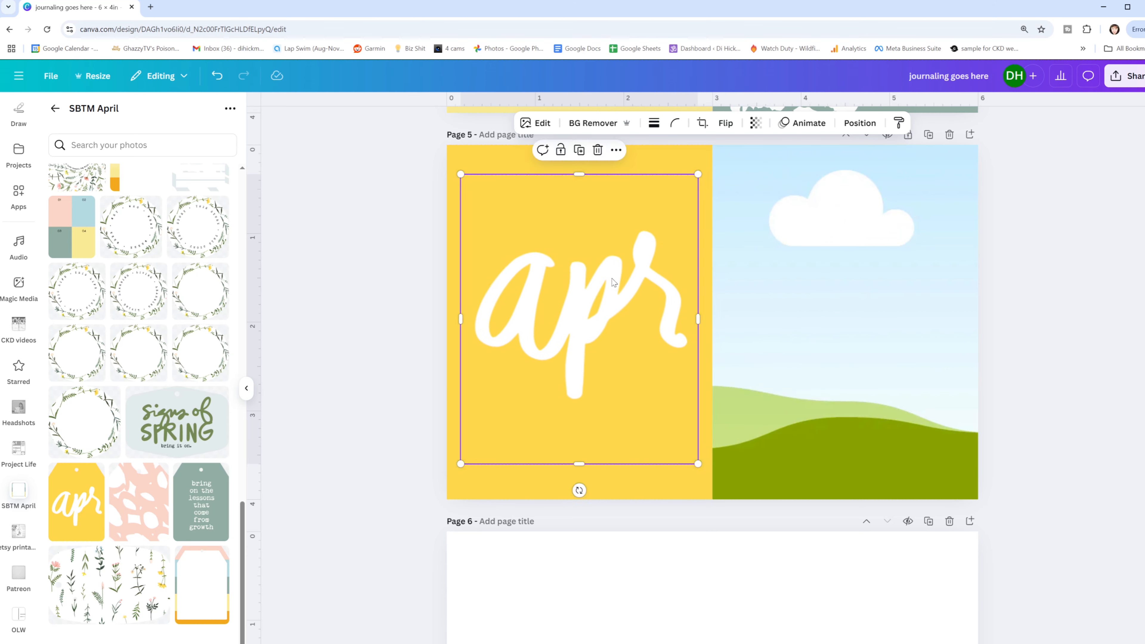
pyautogui.click(418, 324)
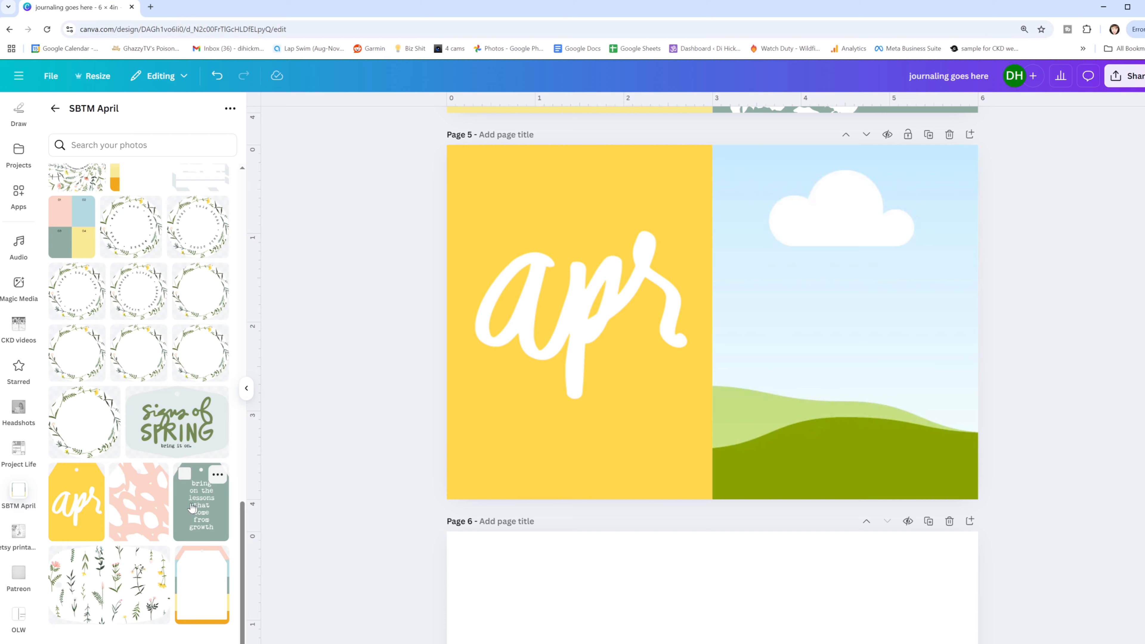
# - Add the "bring on the lessons that come from growth" tag to page 5 and fill the right frame with its gray-green
pyautogui.click(201, 503)
pyautogui.click(879, 289)
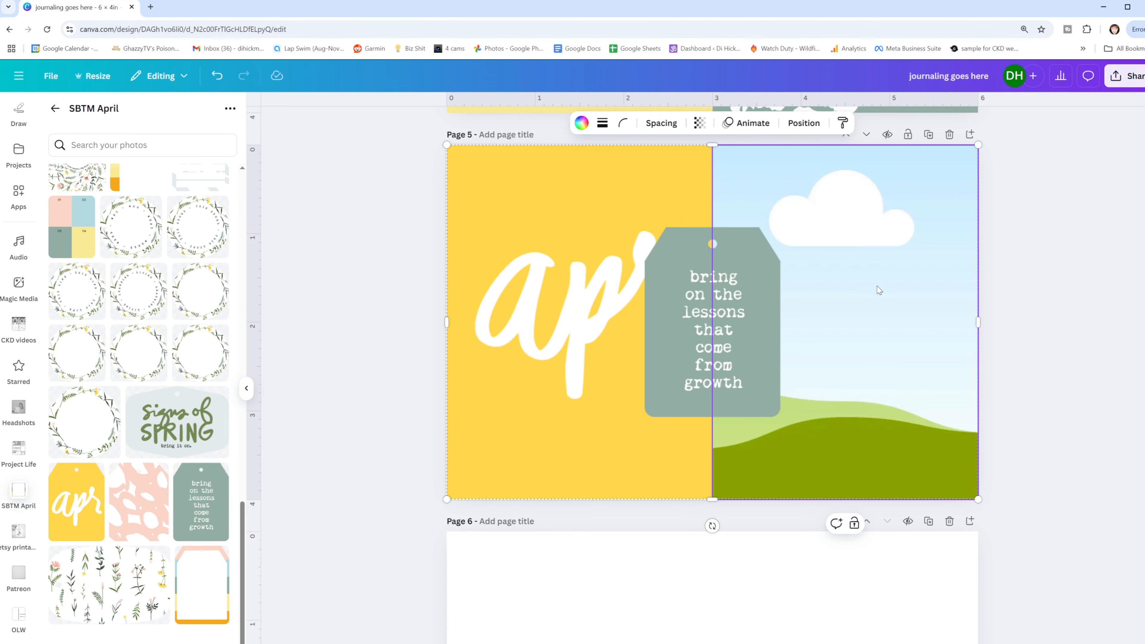
pyautogui.click(581, 122)
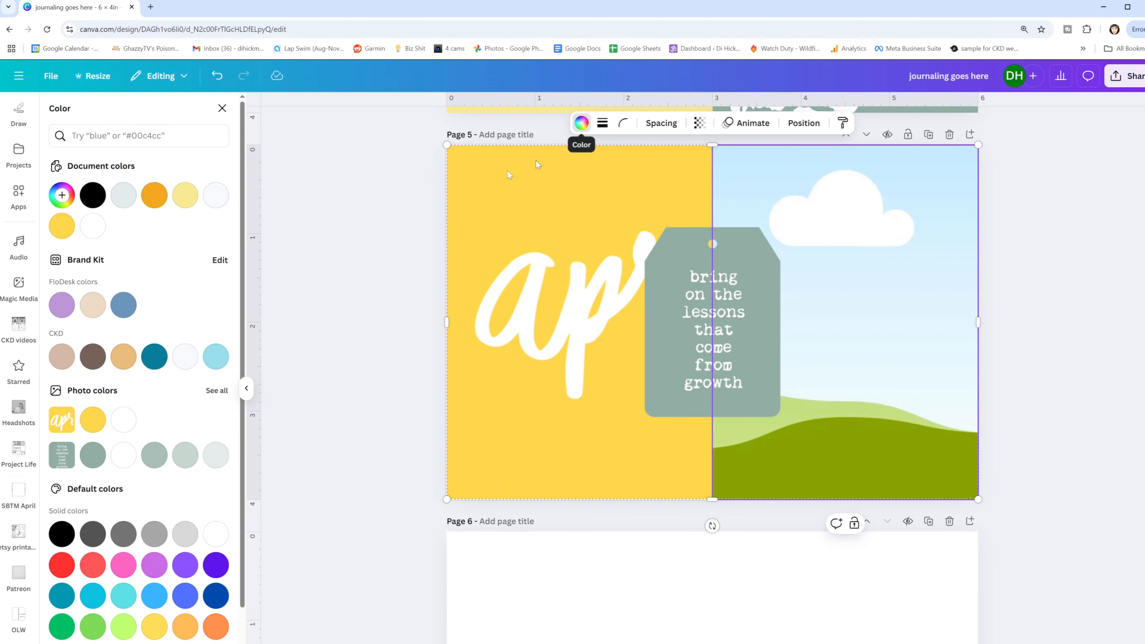
pyautogui.click(93, 456)
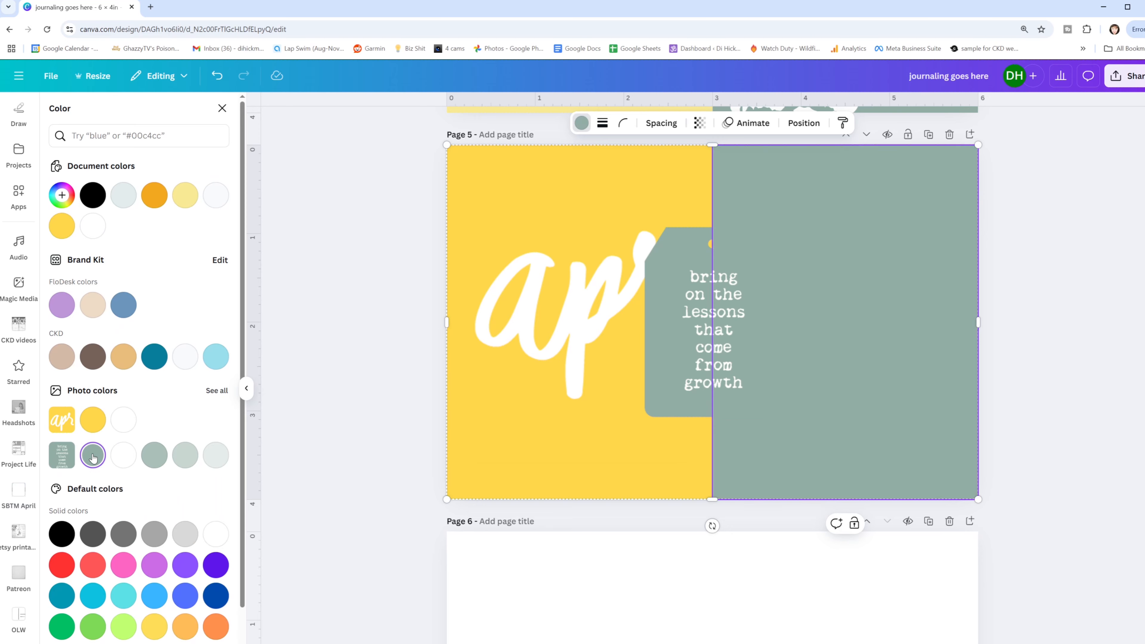
# - Move the "bring on the lessons" tag onto the gray-green right frame and enlarge it to nearly fill that half
pyautogui.click(707, 261)
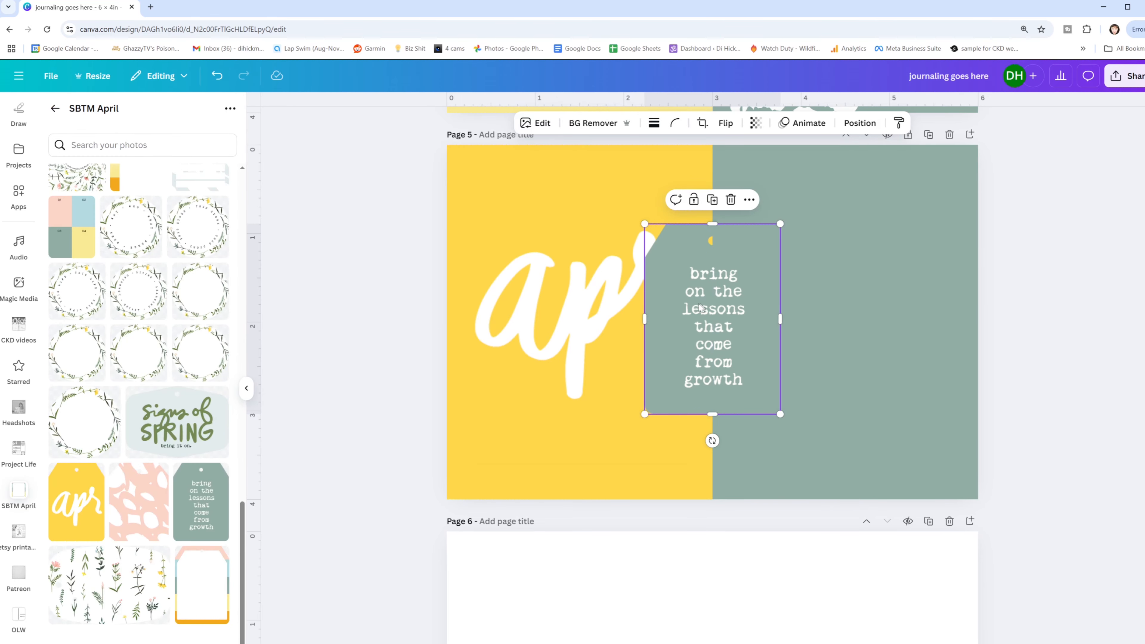
pyautogui.moveTo(699, 308); pyautogui.dragTo(774, 387)
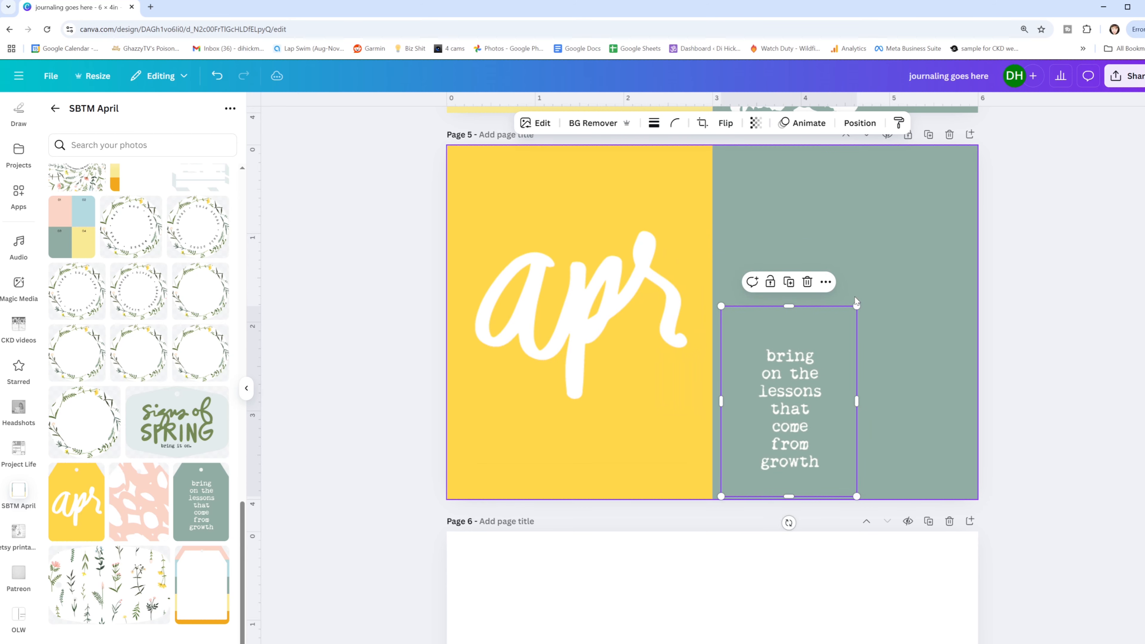
pyautogui.moveTo(860, 307); pyautogui.dragTo(968, 145)
pyautogui.click(1038, 306)
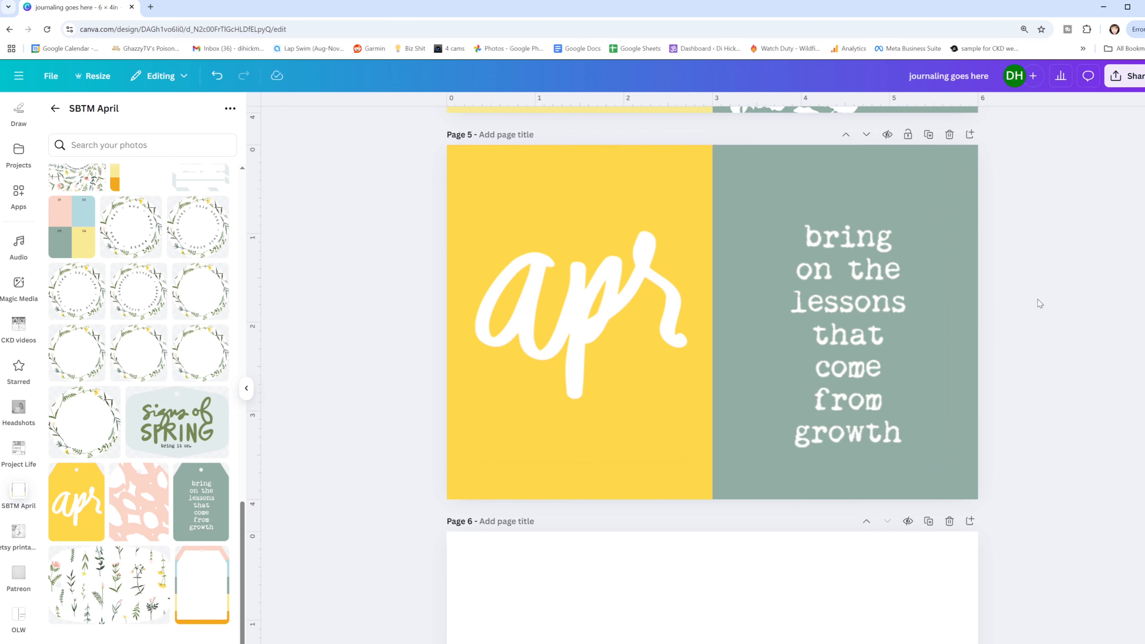
# - Add the floral "April showers bring May flowers" card to page 6 and enlarge it to the full page height, about 3 × 4 inches
pyautogui.scroll(-1, 962, 442)
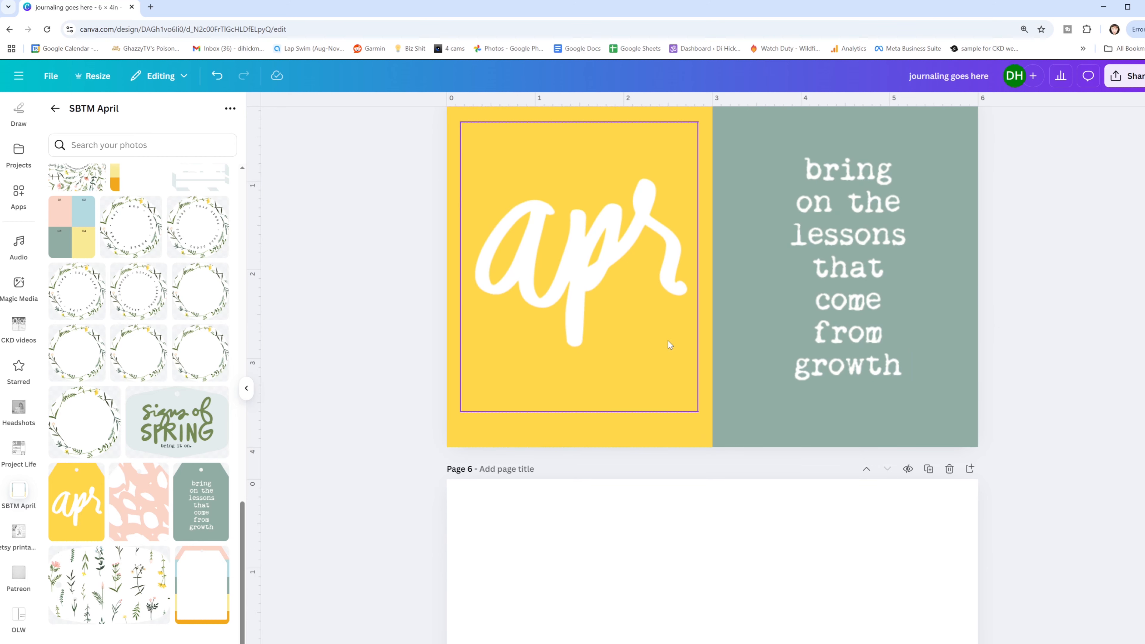
pyautogui.scroll(-4, 667, 340)
pyautogui.moveTo(225, 400)
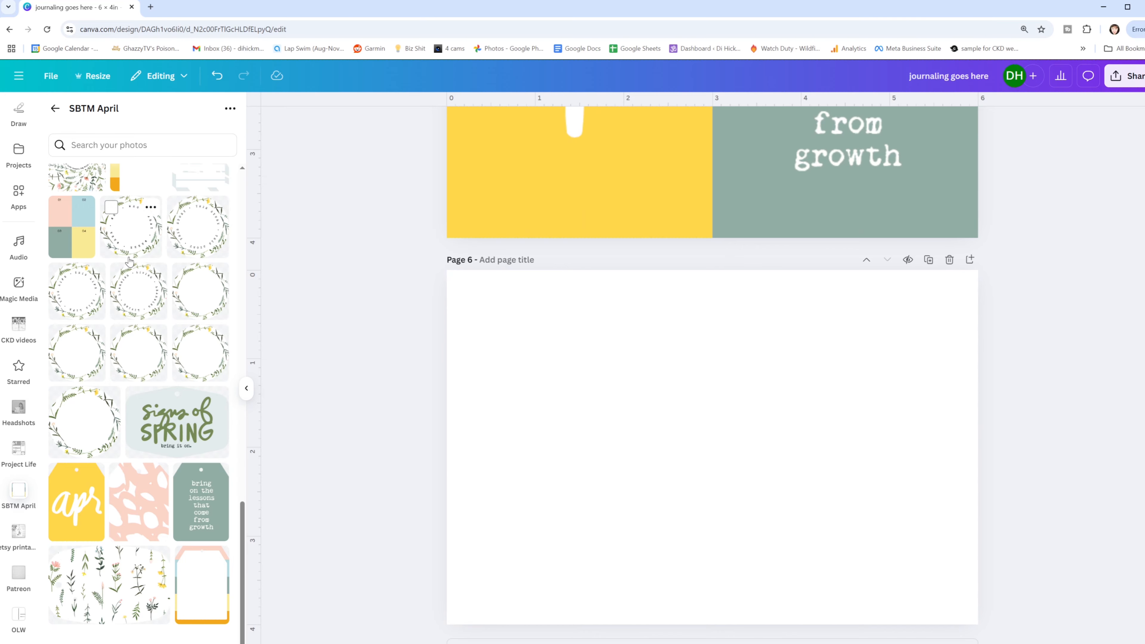
pyautogui.scroll(3, 127, 271)
pyautogui.click(81, 263)
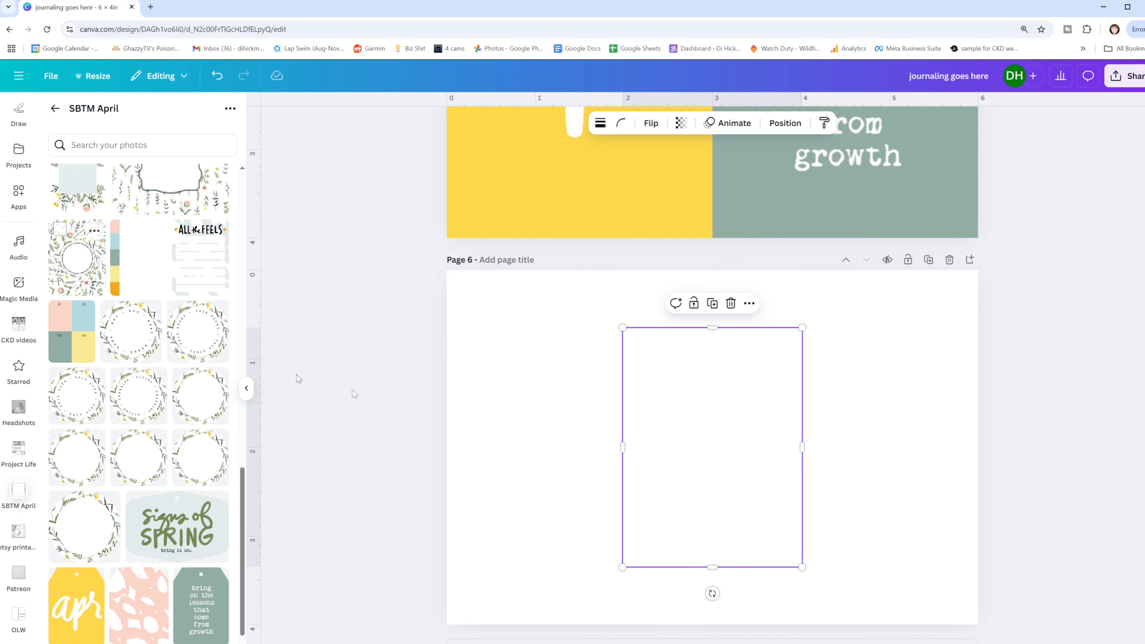
pyautogui.moveTo(620, 324); pyautogui.dragTo(580, 270)
pyautogui.moveTo(801, 567); pyautogui.dragTo(840, 625)
pyautogui.moveTo(641, 483); pyautogui.dragTo(691, 497)
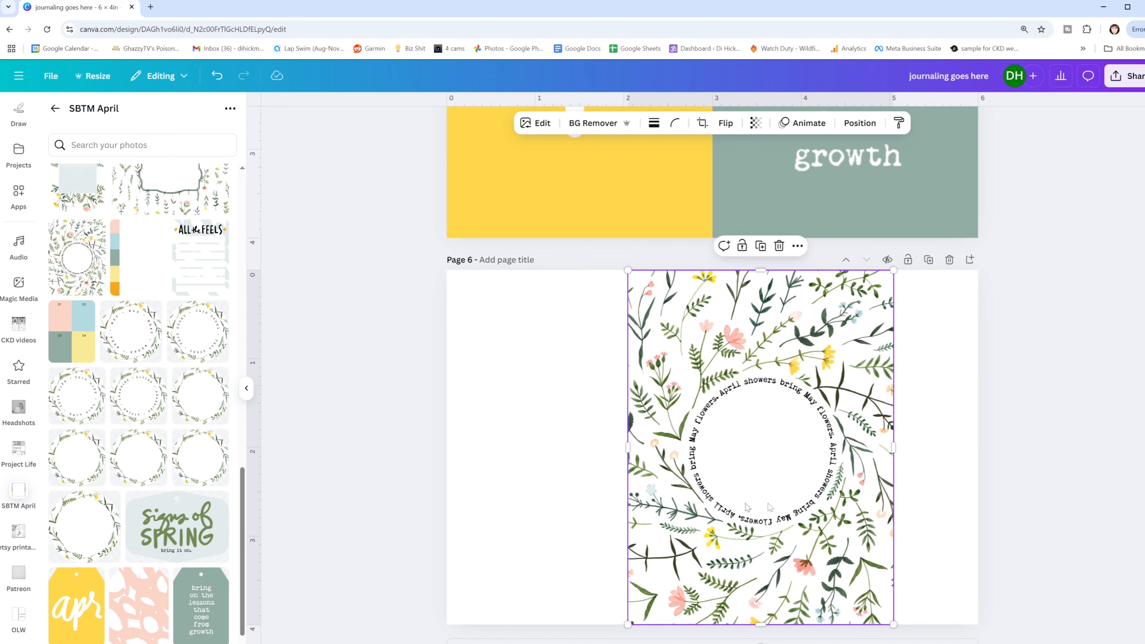
# - Add a circle shape and size it over the center of the floral card to cover the ring of text
pyautogui.click(948, 382)
pyautogui.press('c')
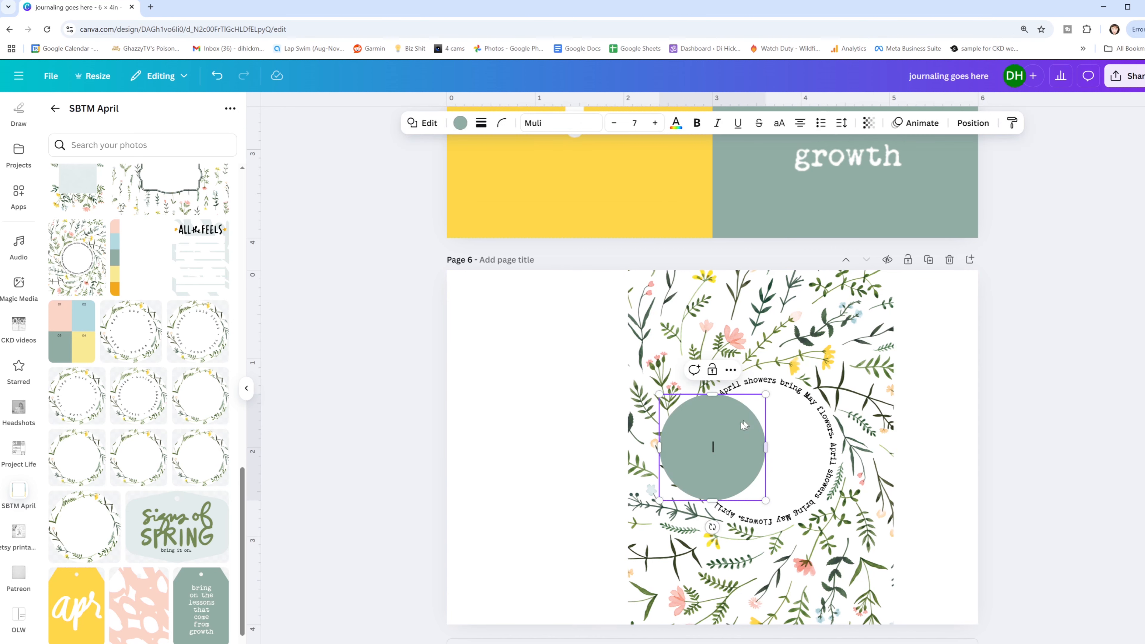
pyautogui.moveTo(766, 396); pyautogui.dragTo(779, 423)
pyautogui.moveTo(836, 374); pyautogui.dragTo(842, 369)
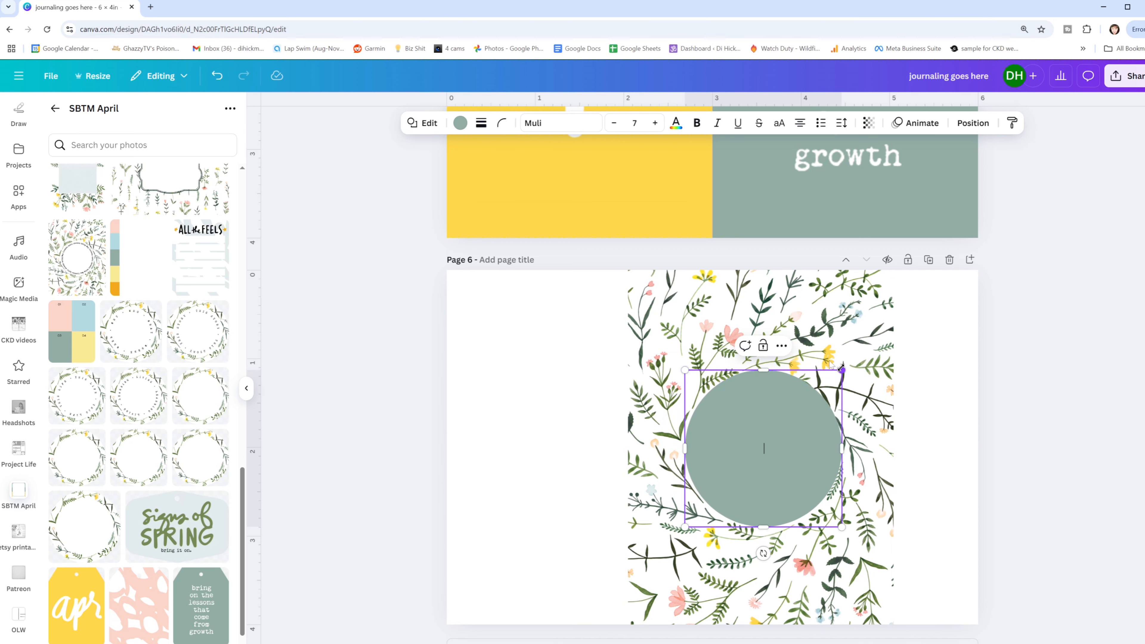
# - Recolor the circle covering the floral card's text to white
pyautogui.click(460, 124)
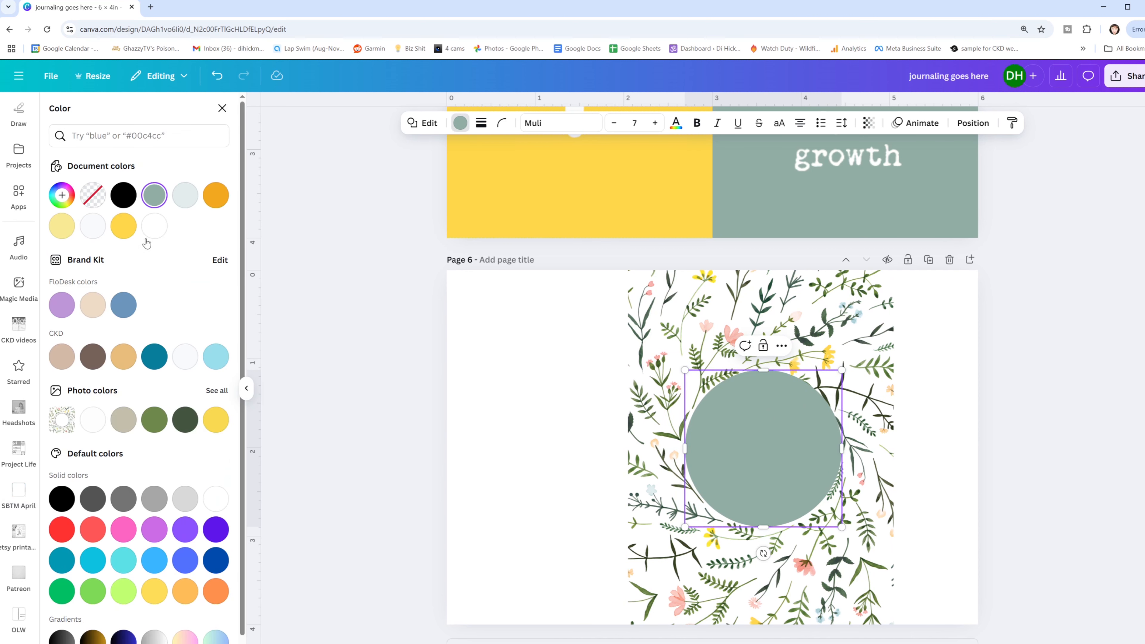
pyautogui.click(154, 226)
pyautogui.click(913, 369)
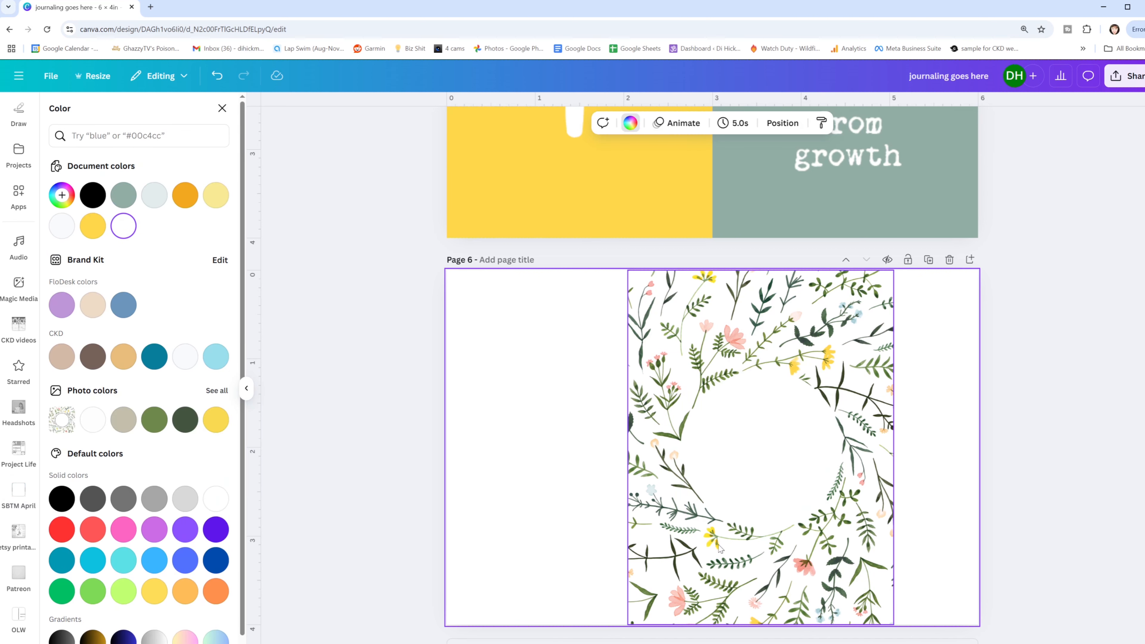
# - Align the white circle and the floral card to each other's center and middle
pyautogui.moveTo(549, 411); pyautogui.dragTo(804, 462)
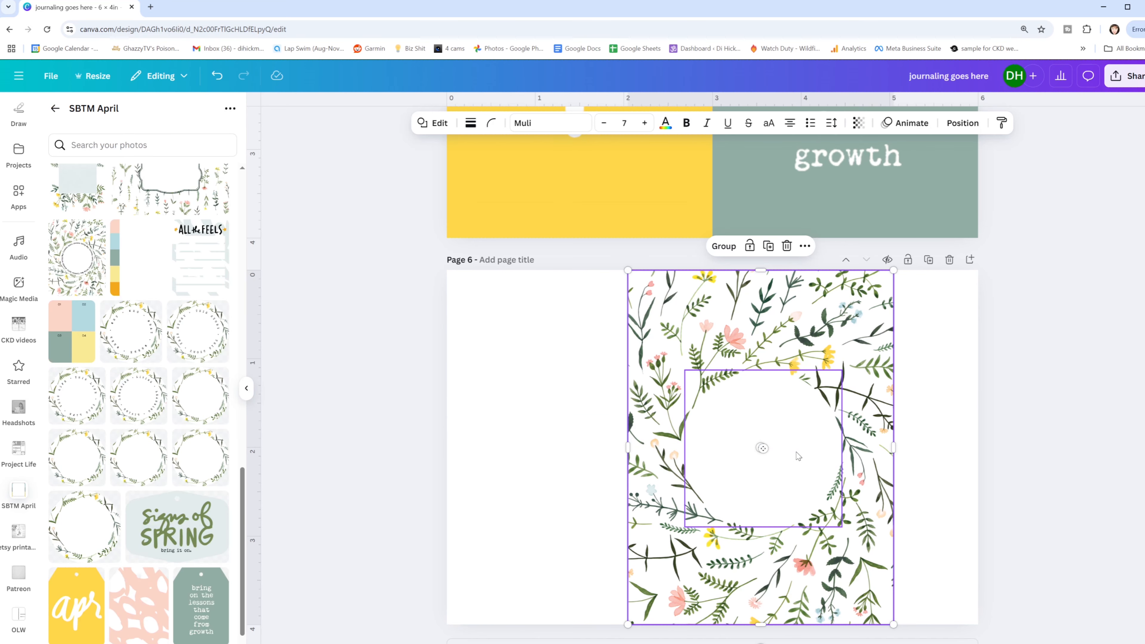
pyautogui.click(963, 123)
pyautogui.click(180, 278)
pyautogui.click(67, 277)
pyautogui.click(975, 399)
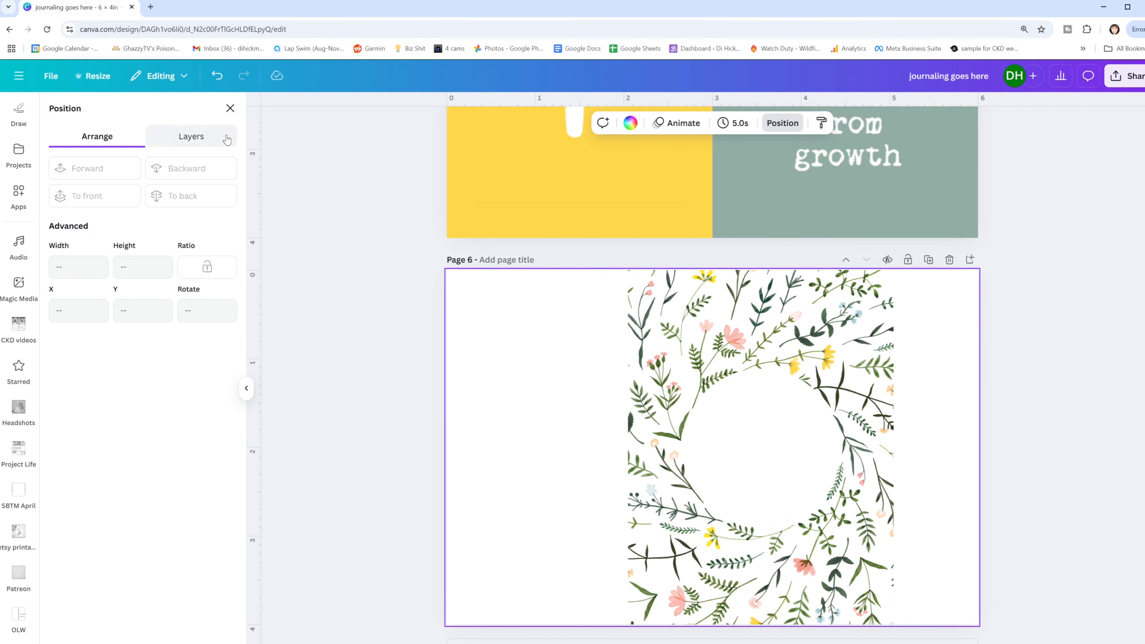
pyautogui.click(230, 108)
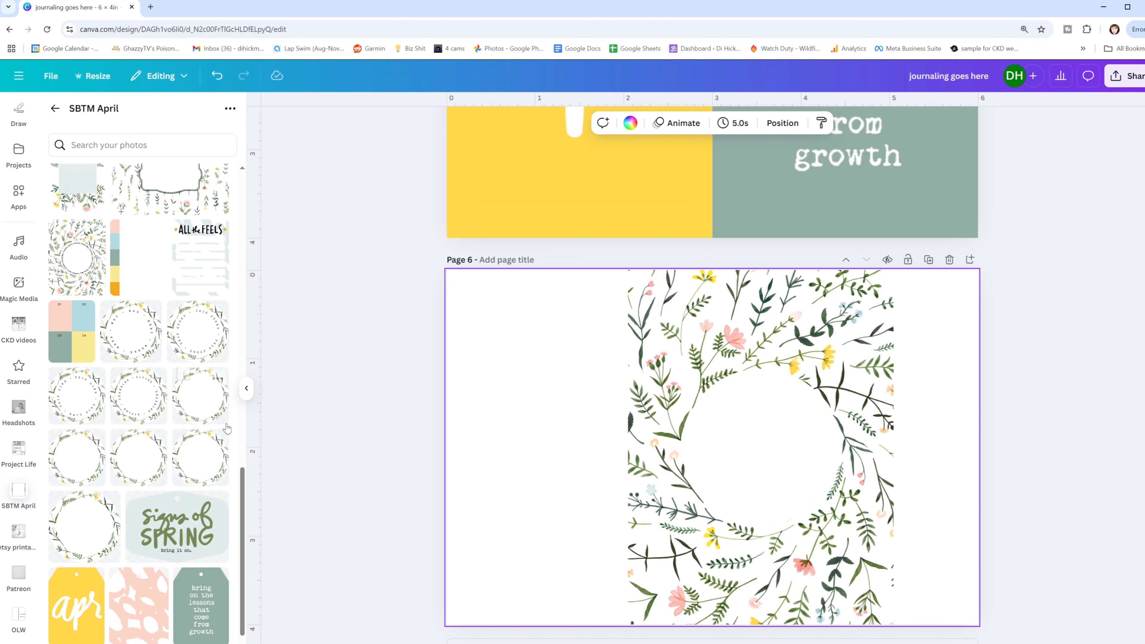
# - Delete the floral card and its white cover circle from page 6
pyautogui.moveTo(600, 300); pyautogui.dragTo(840, 488)
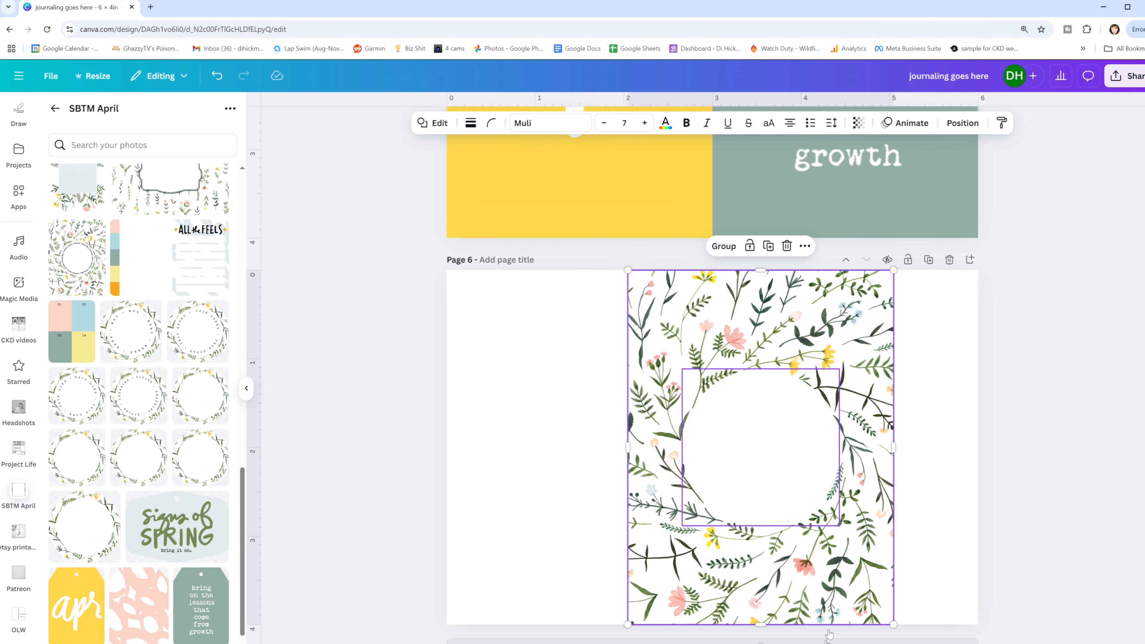
pyautogui.press('Delete')
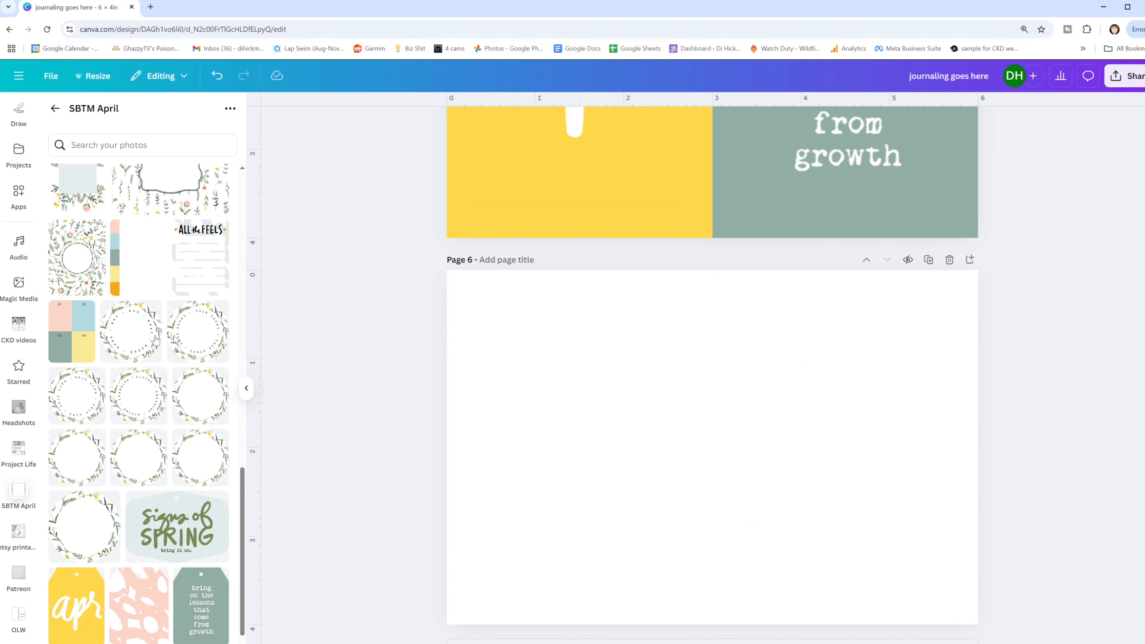
# - Add the four-color card numbered 01 to 04 to page 6 and size it to fill the page's left half
pyautogui.click(68, 330)
pyautogui.moveTo(675, 394); pyautogui.dragTo(500, 336)
pyautogui.moveTo(626, 510); pyautogui.dragTo(693, 641)
pyautogui.click(737, 343)
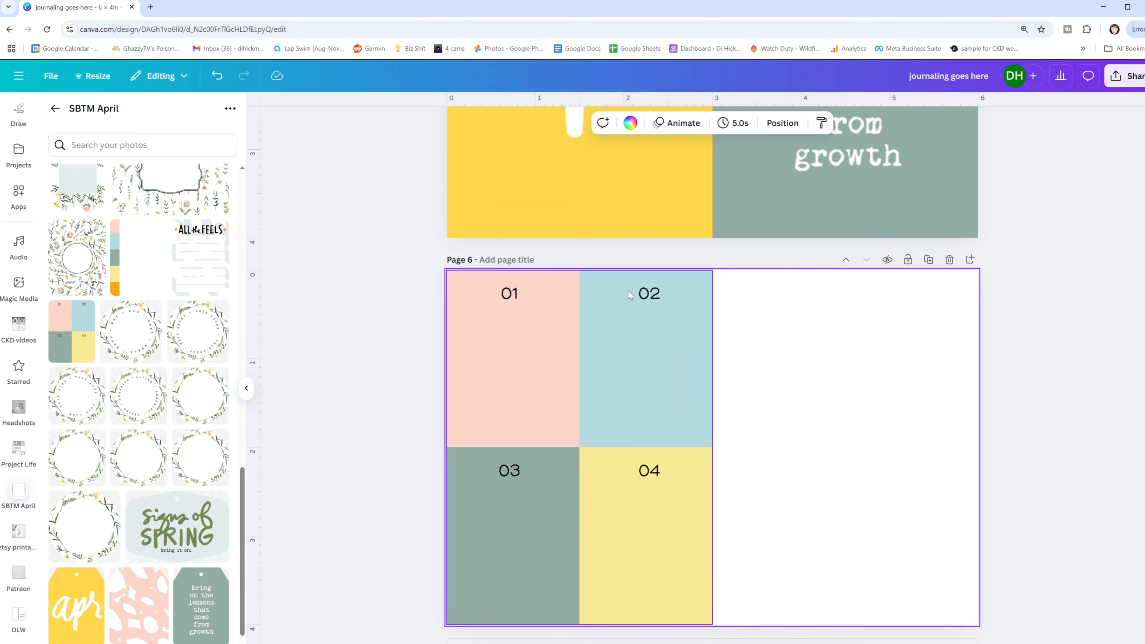
# - Add a square over the card's number 02 and recolor it to the matching light blue from the photo colors
pyautogui.press('r')
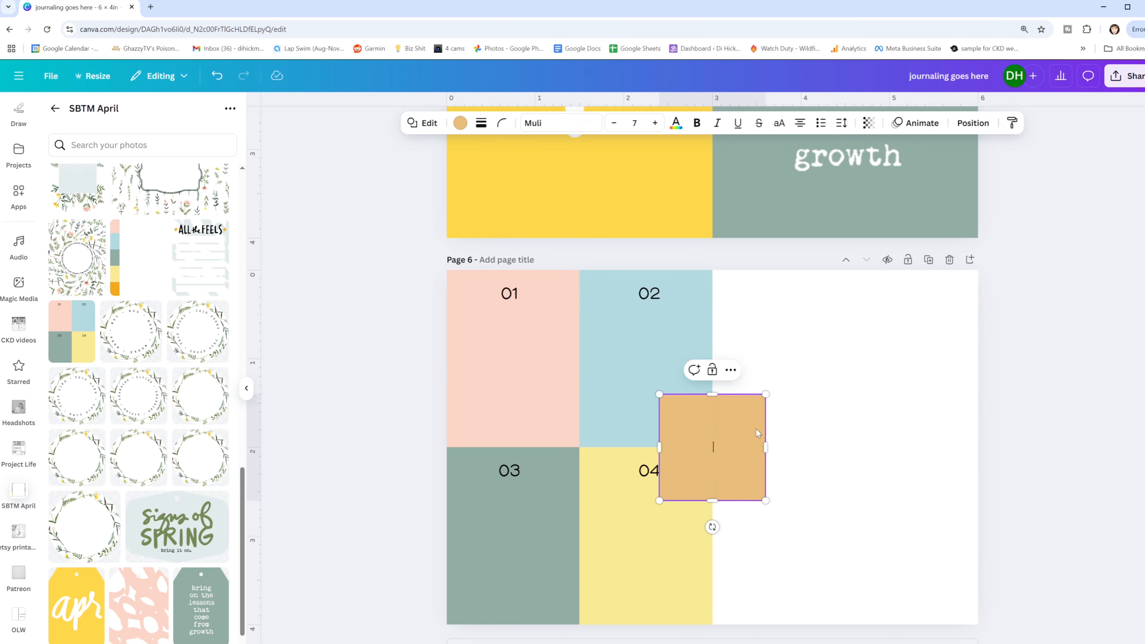
pyautogui.moveTo(717, 425); pyautogui.dragTo(648, 308)
pyautogui.click(461, 123)
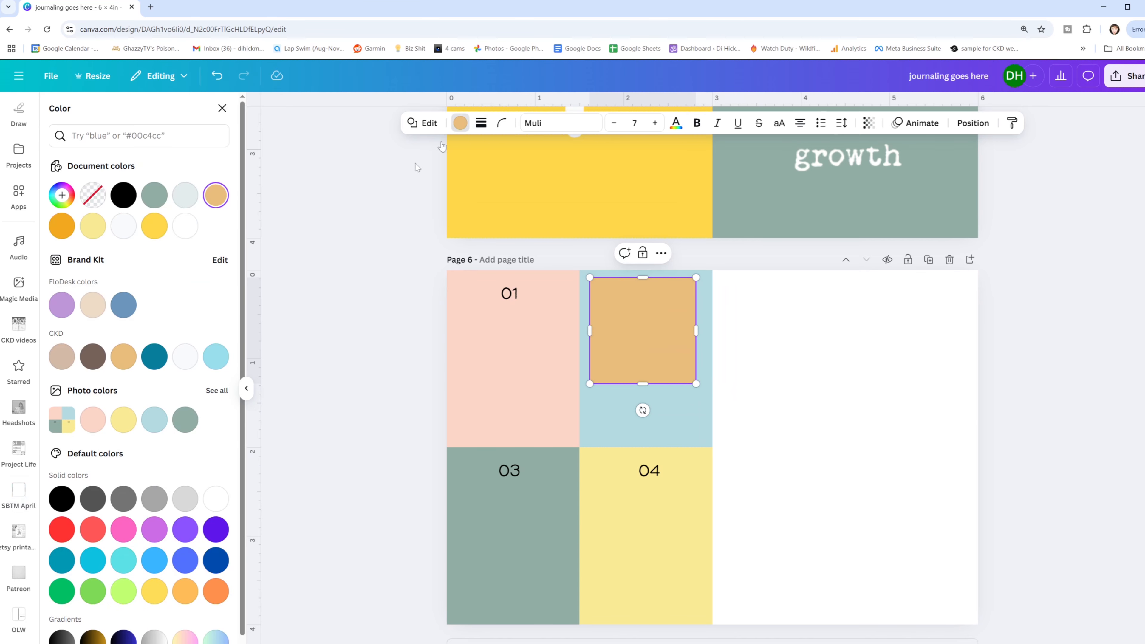
pyautogui.click(723, 353)
# - Cover the numbers 01, 03 and 04 with copies of the square, recolored to the matching pink, green and yellow photo colors
pyautogui.click(631, 306)
pyautogui.moveTo(632, 306); pyautogui.dragTo(636, 473)
pyautogui.click(92, 422)
pyautogui.click(176, 418)
pyautogui.click(123, 419)
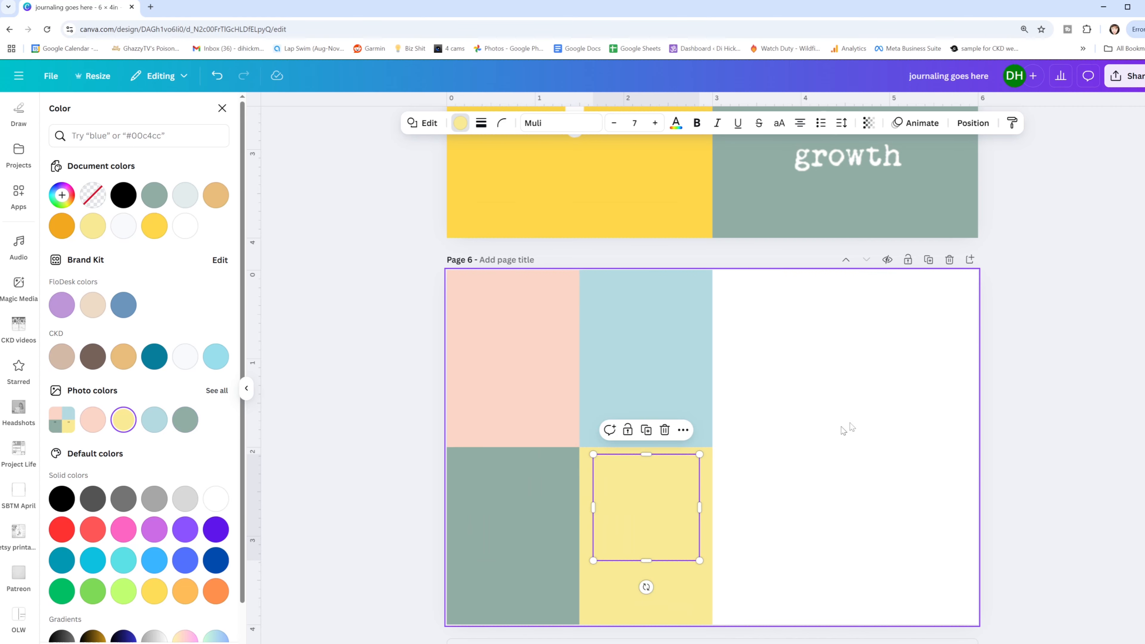
# - Delete the four-color card together with all its cover squares from page 6
pyautogui.click(929, 385)
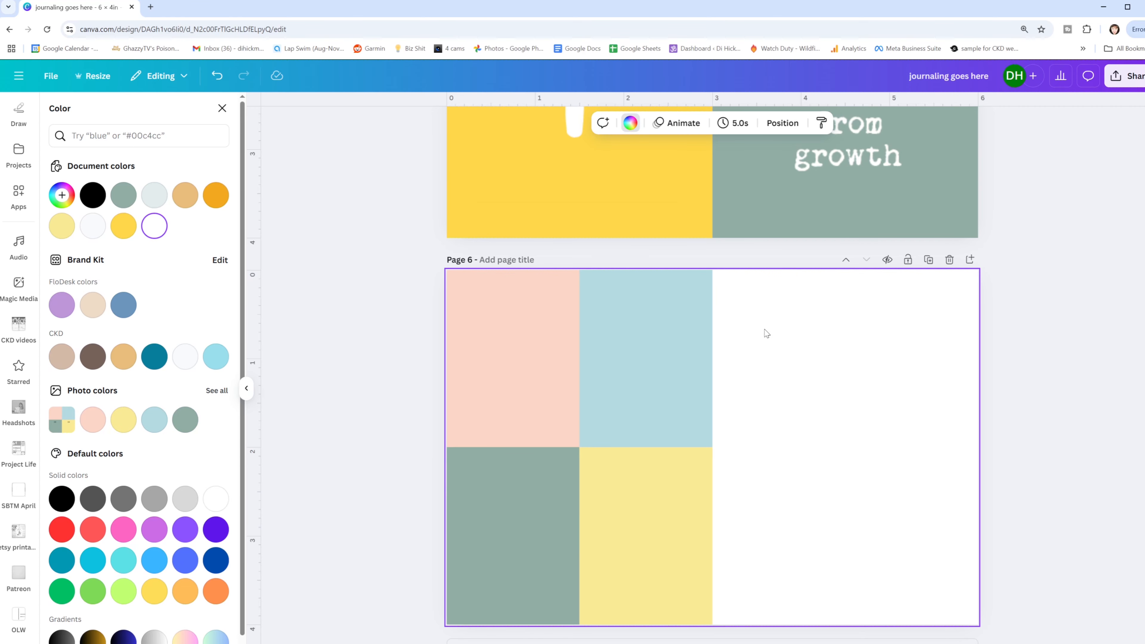
pyautogui.moveTo(765, 313); pyautogui.dragTo(503, 468)
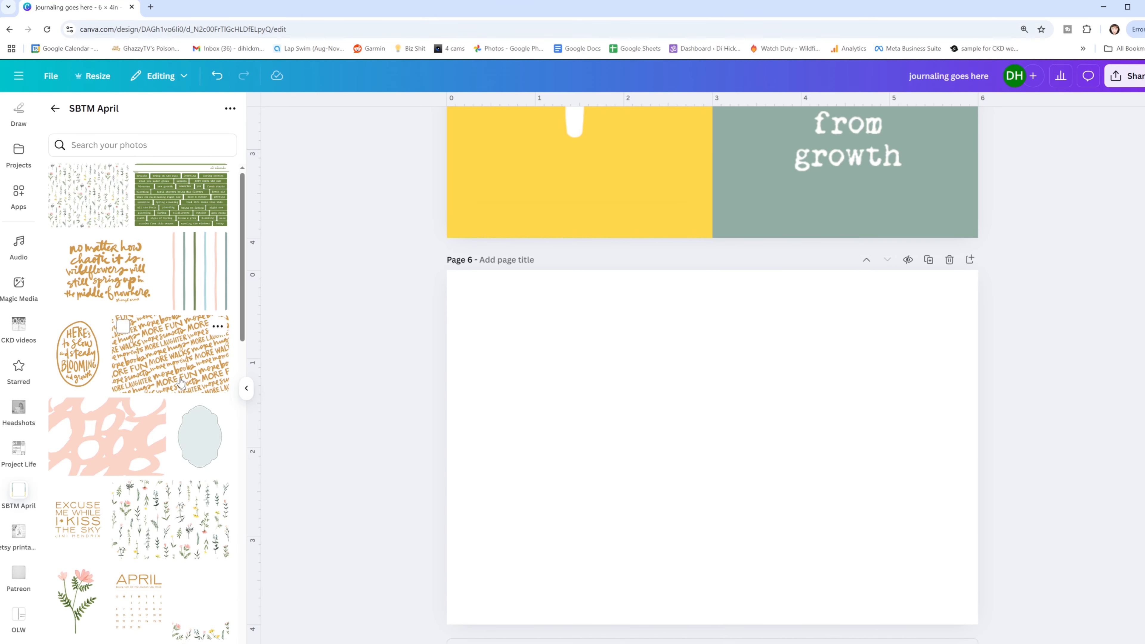
# - Look through the SBTM April images for another kit element to use on page 6
pyautogui.scroll(-3, 169, 447)
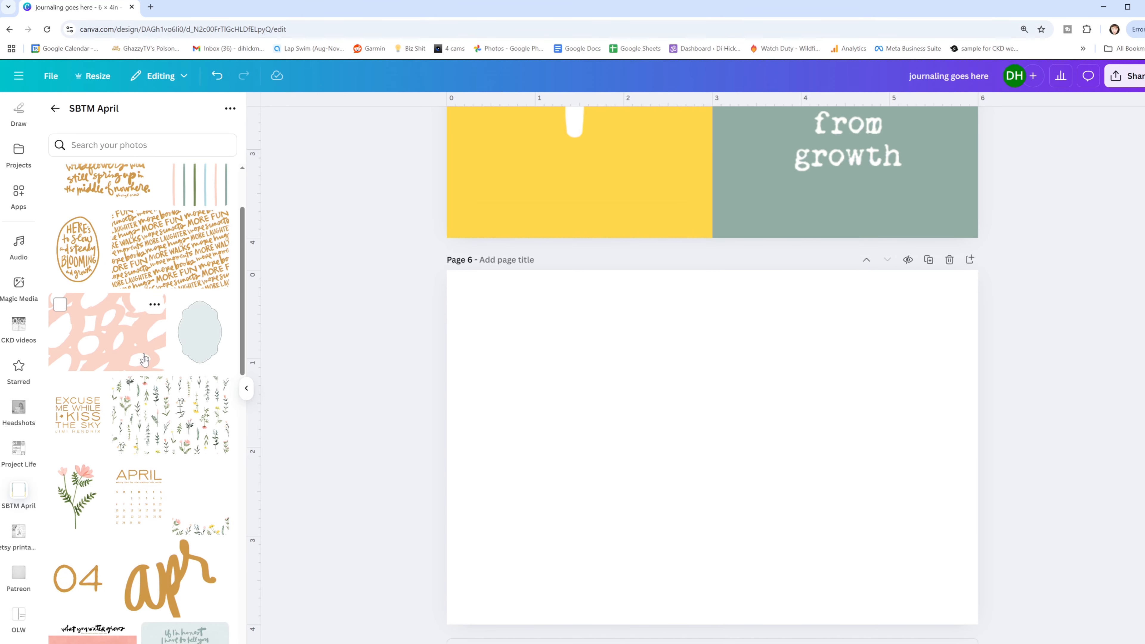
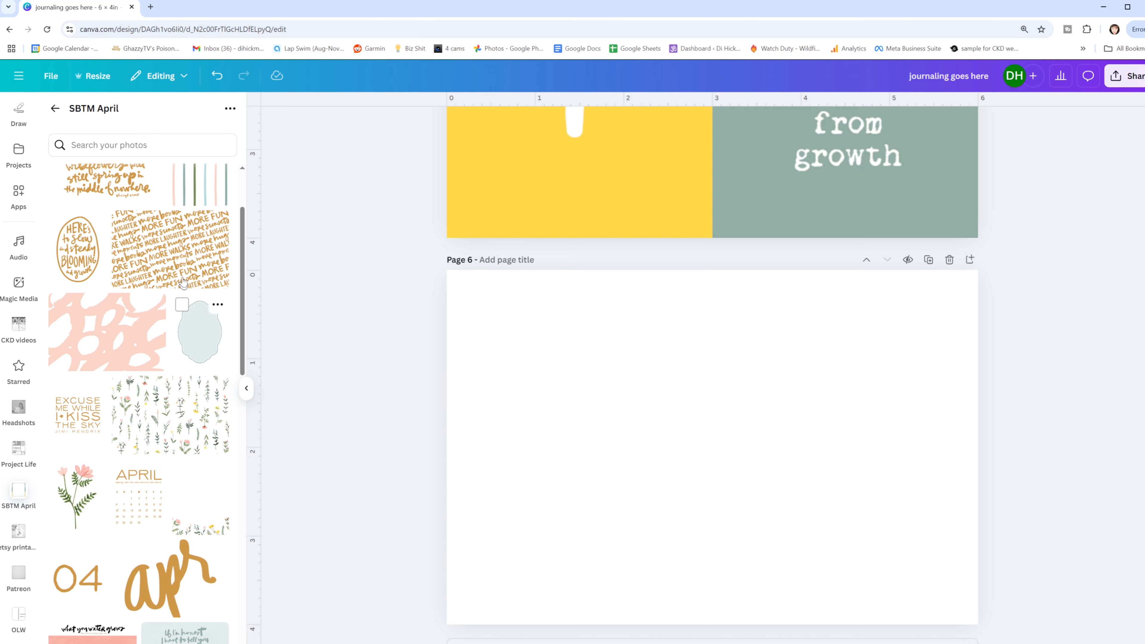
# - Add the Fairy Tales quote card to page 6, filling the whole page, and remove its background
pyautogui.scroll(-5, 162, 244)
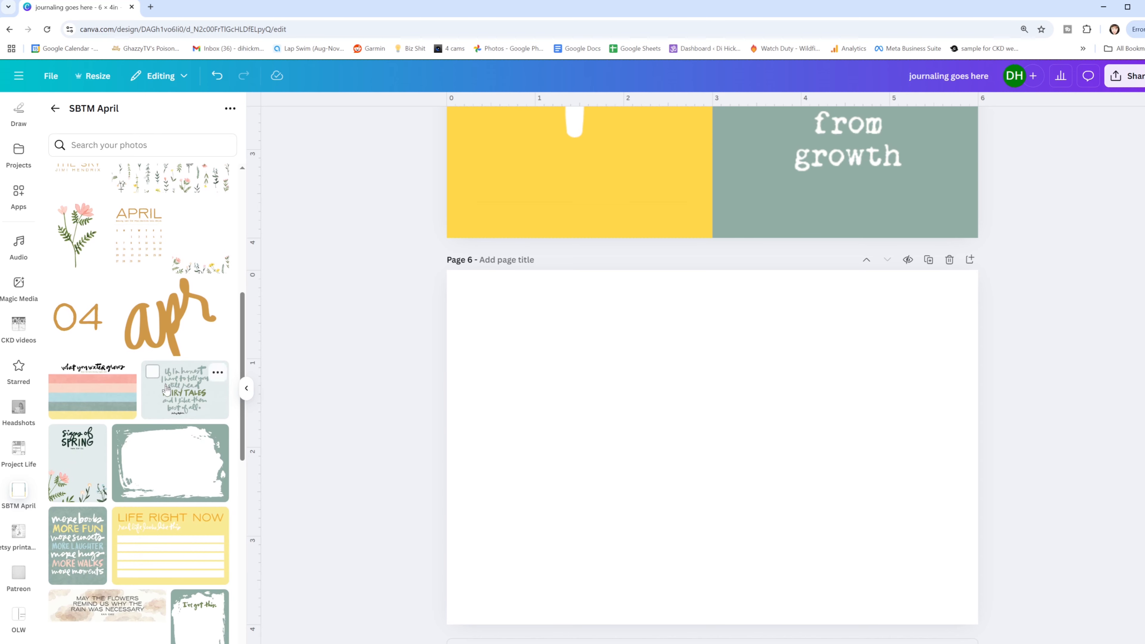
pyautogui.click(182, 394)
pyautogui.moveTo(668, 418); pyautogui.dragTo(598, 370)
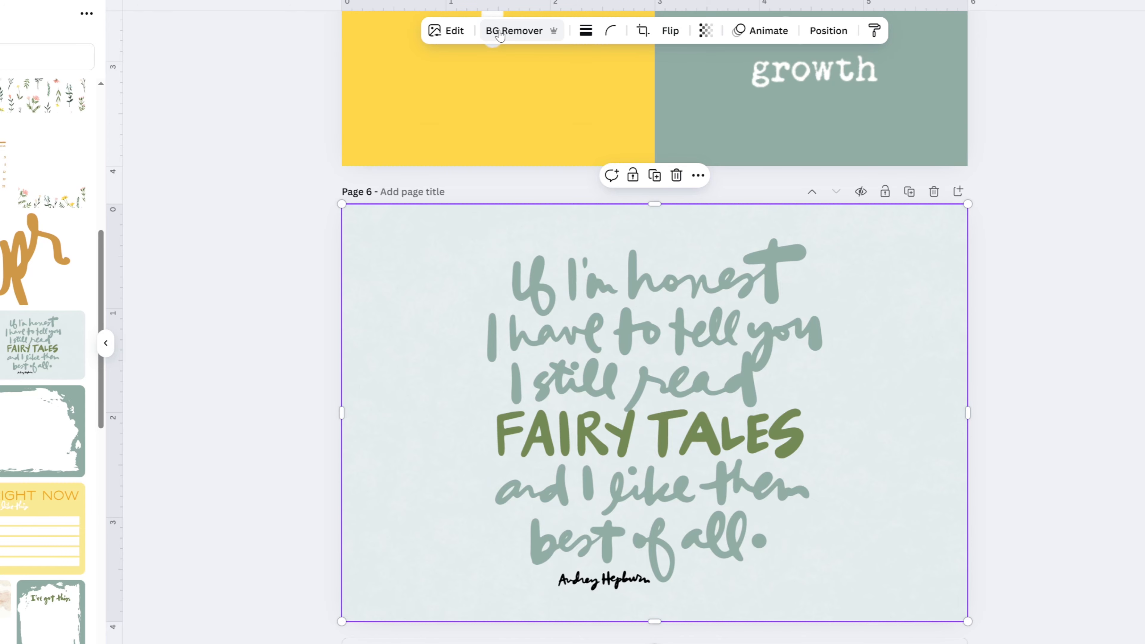
pyautogui.click(500, 32)
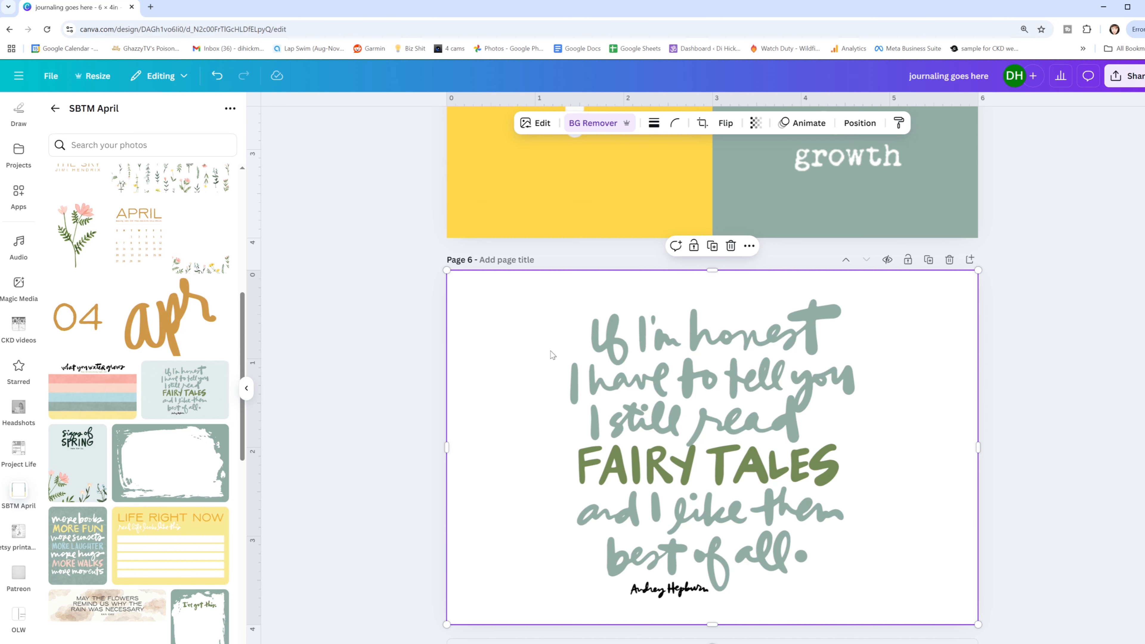
# - Crop about 1 inch off the quote image's empty left margin and try orange, olive green and black as page 6's background
pyautogui.moveTo(448, 445); pyautogui.dragTo(533, 445)
pyautogui.click(479, 342)
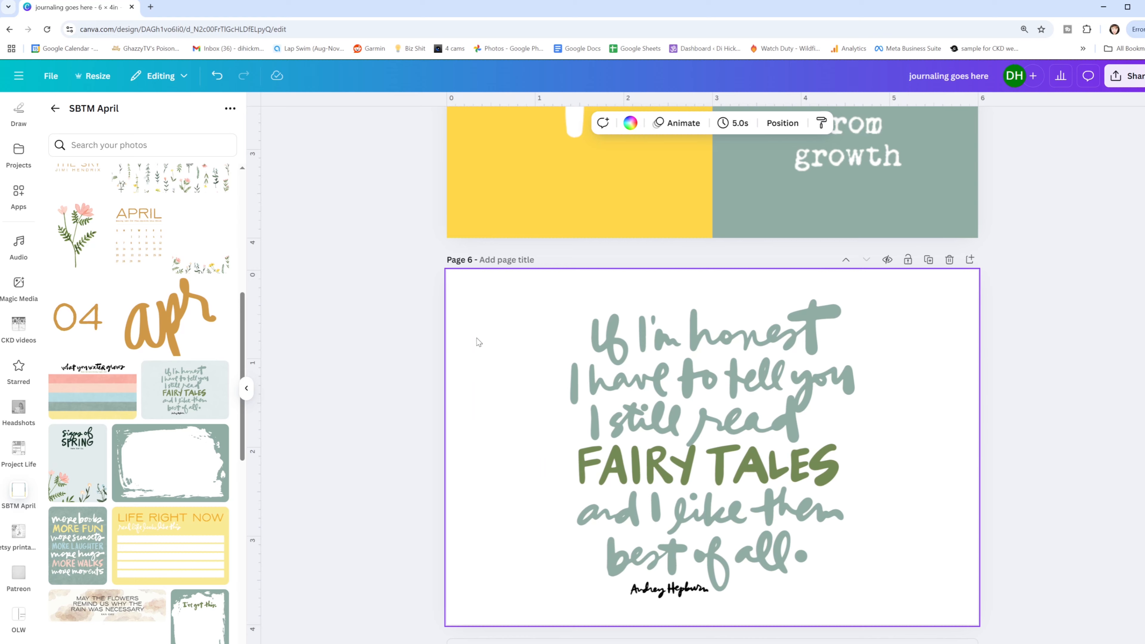
pyautogui.click(631, 123)
pyautogui.click(185, 195)
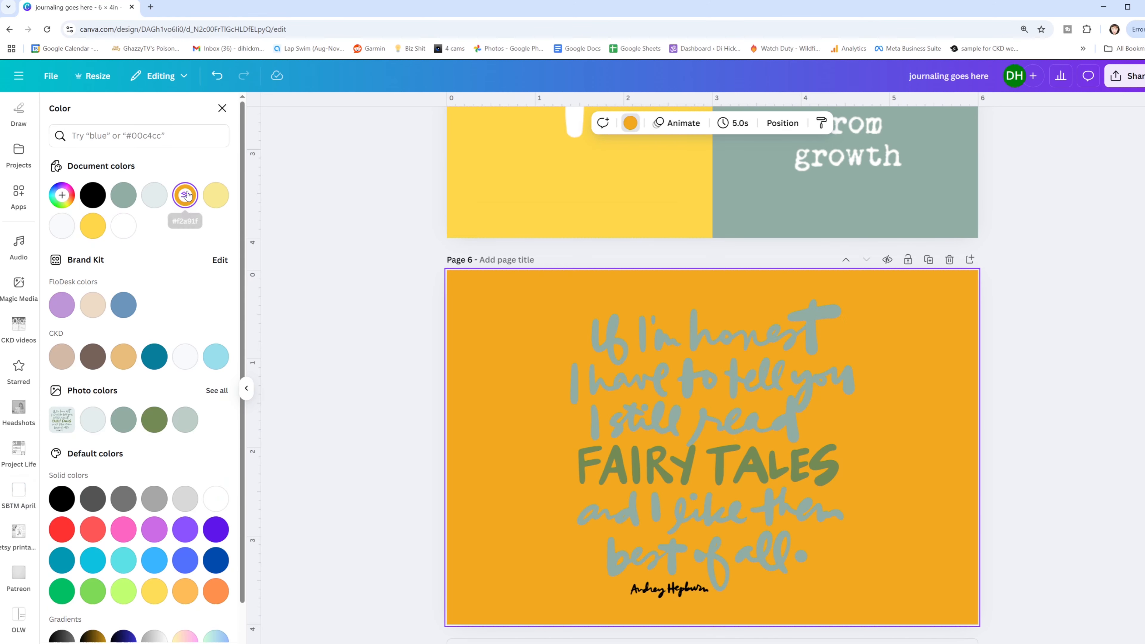
pyautogui.click(153, 420)
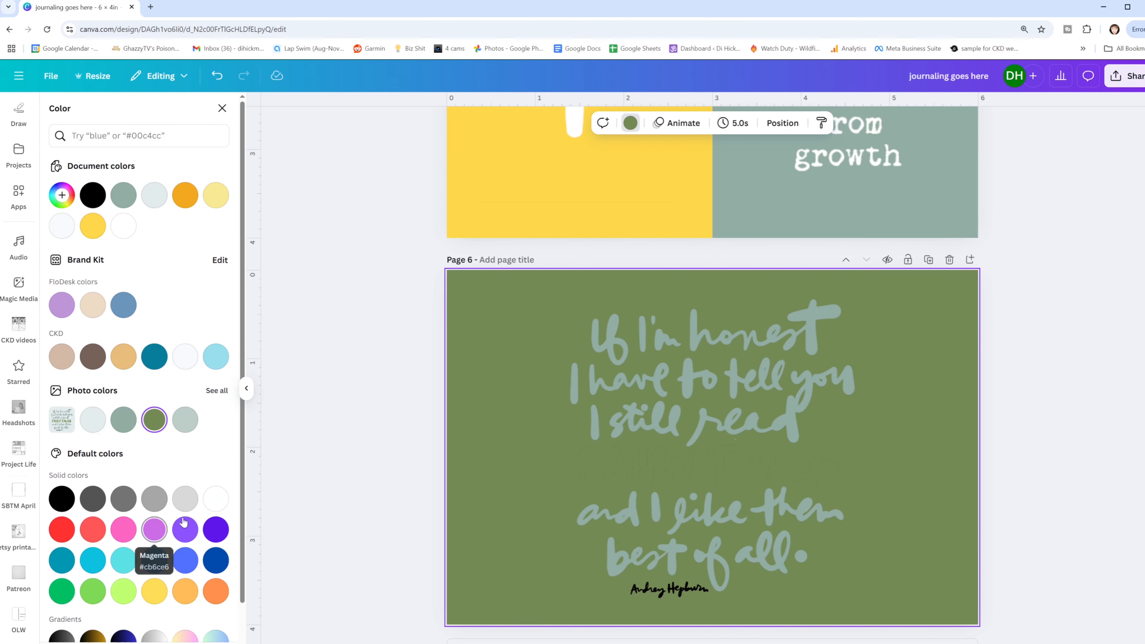
pyautogui.click(184, 528)
pyautogui.click(53, 501)
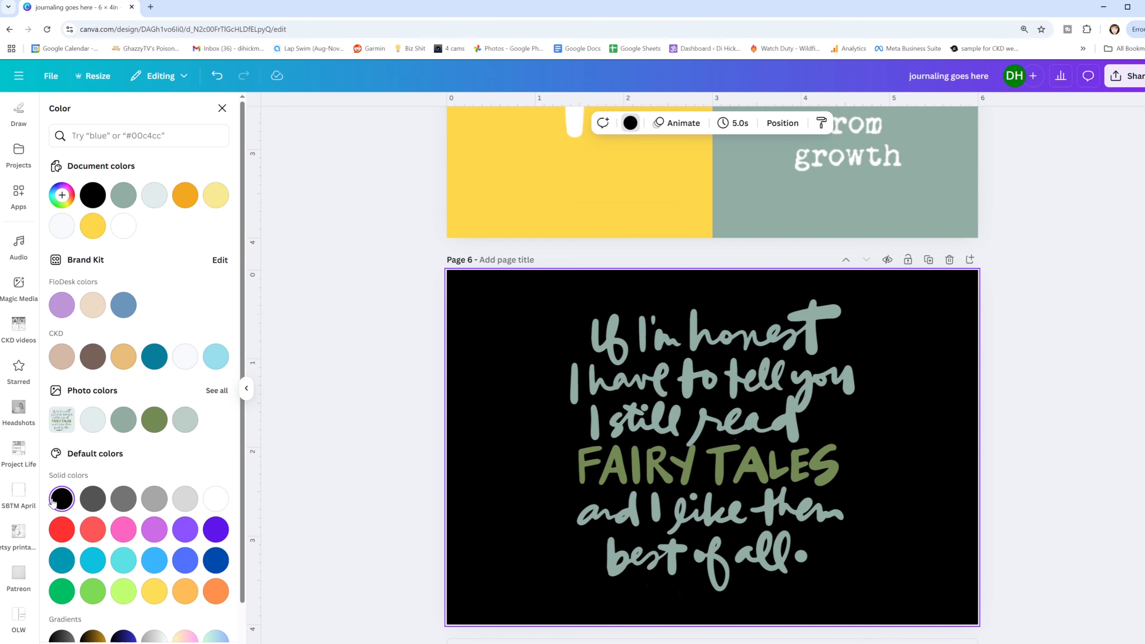
pyautogui.click(1040, 289)
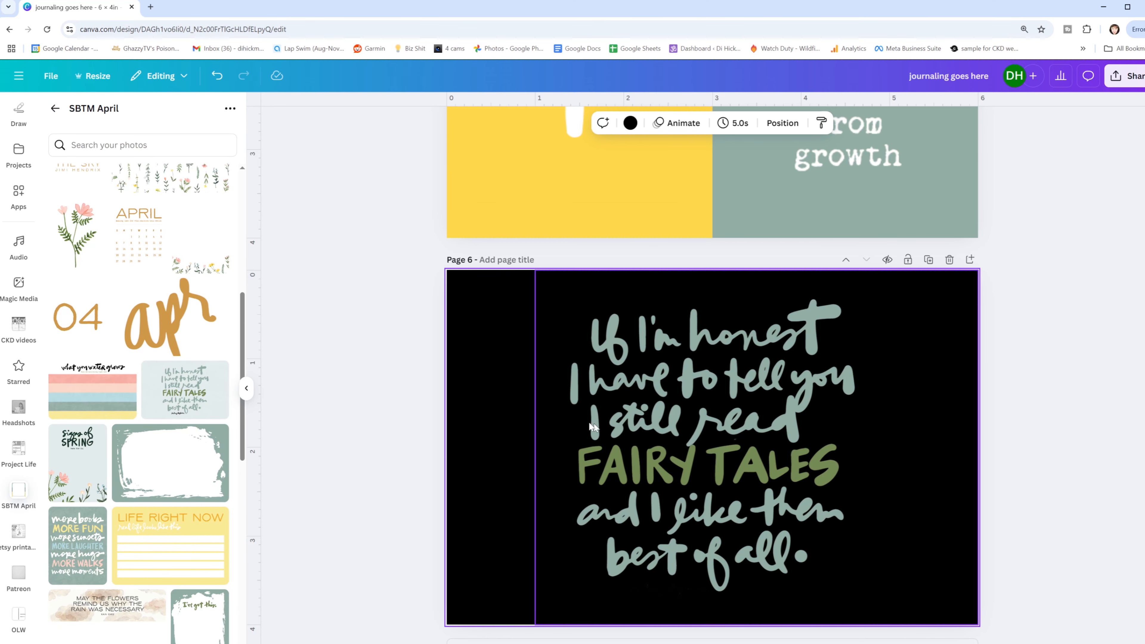
# - Recolor the Fairy Tales lettering white with a Custom duotone effect, using white for both highlights and shadows
pyautogui.click(699, 401)
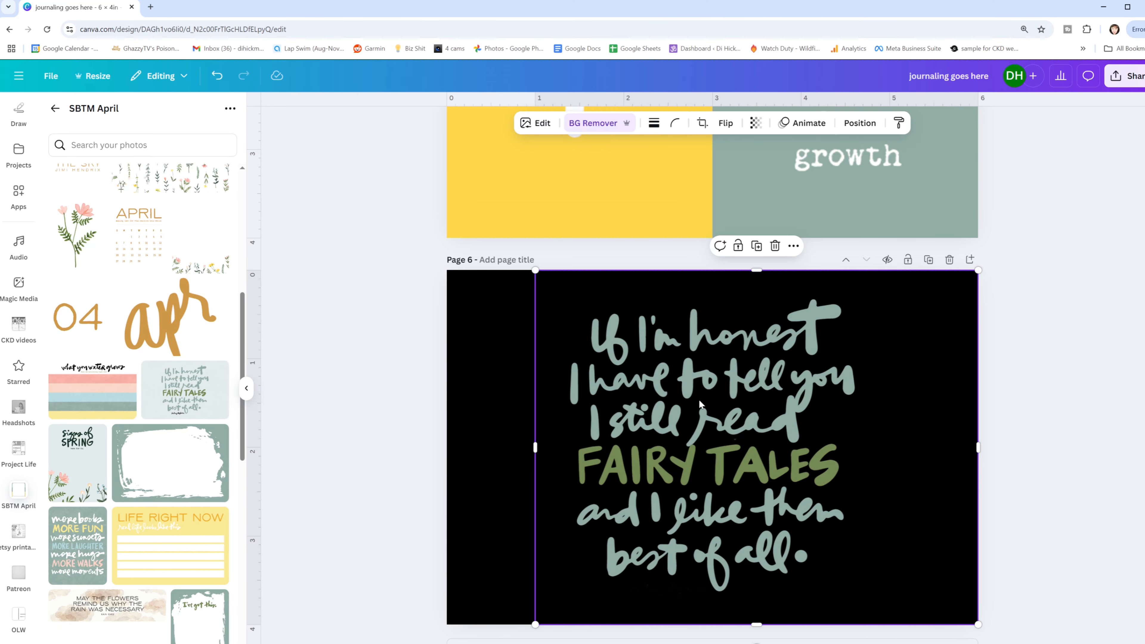
pyautogui.click(542, 123)
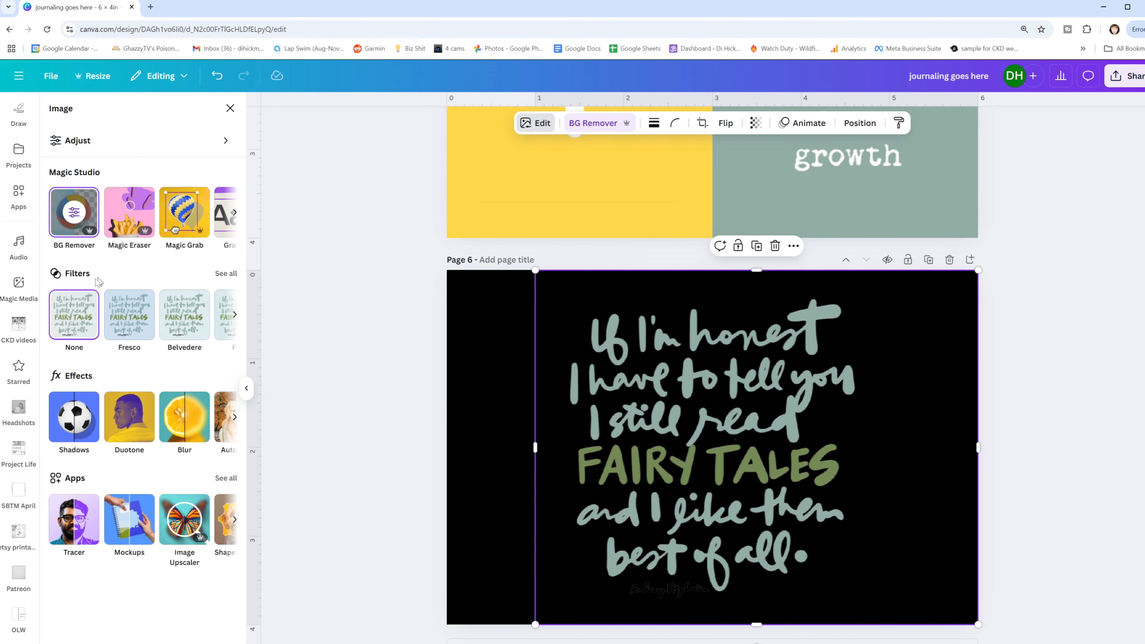
pyautogui.click(129, 422)
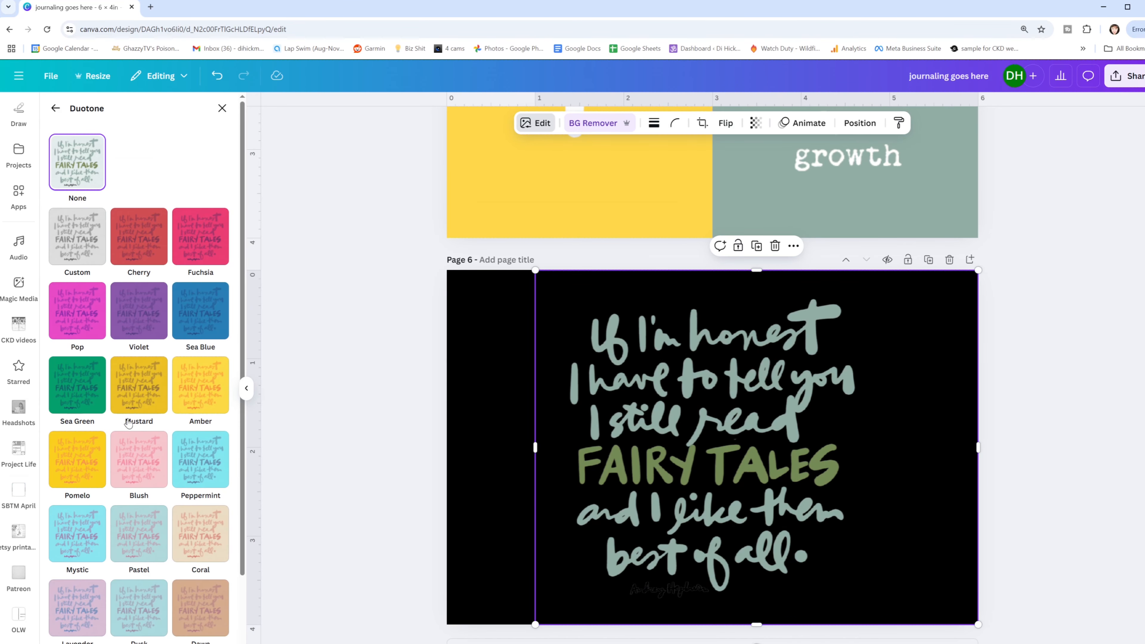
pyautogui.click(67, 253)
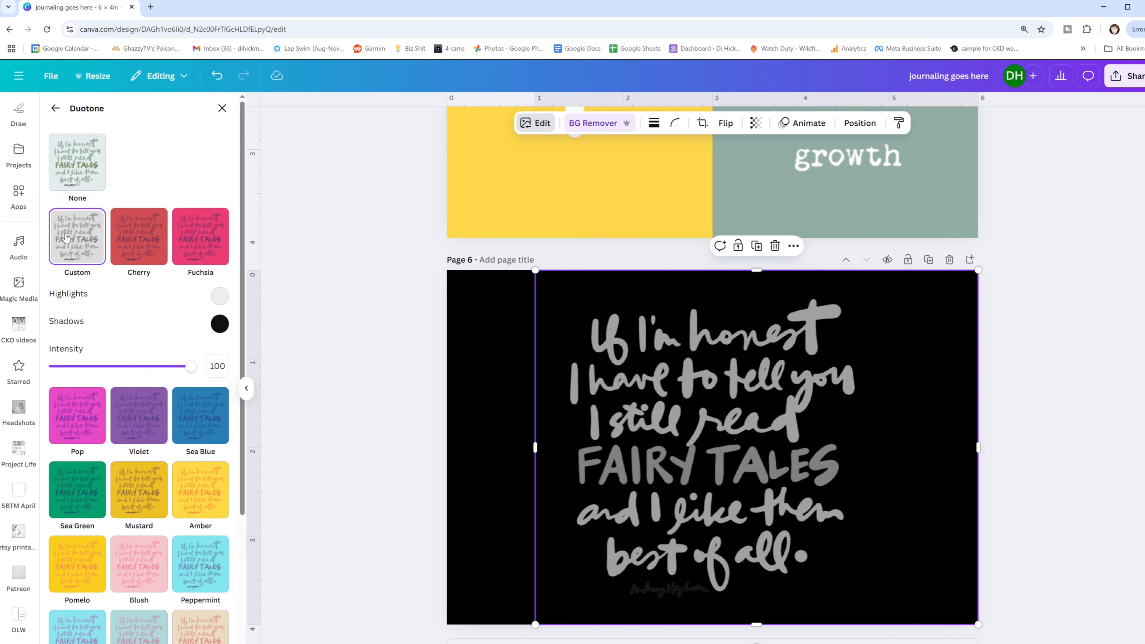
pyautogui.click(219, 297)
pyautogui.moveTo(225, 324); pyautogui.dragTo(213, 317)
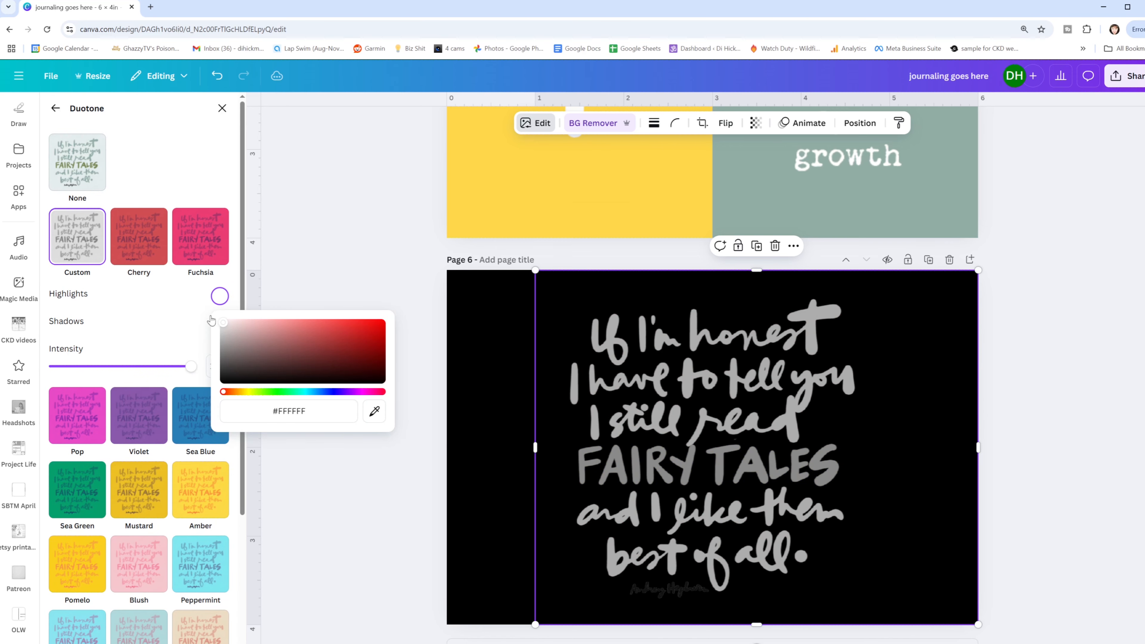
pyautogui.click(164, 333)
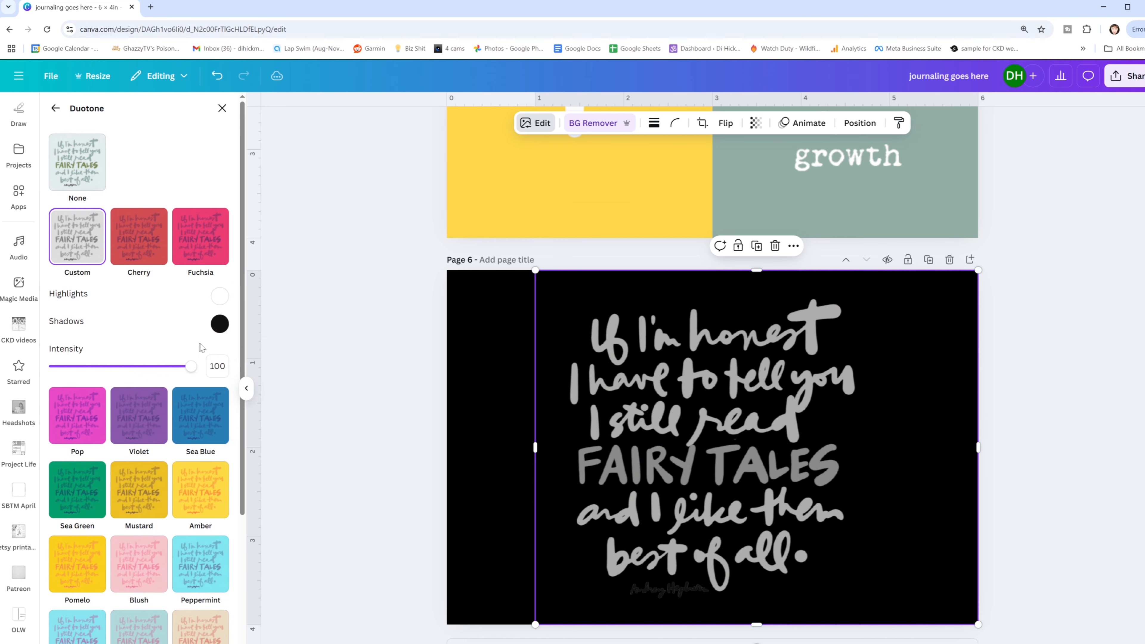
pyautogui.click(219, 324)
pyautogui.click(335, 332)
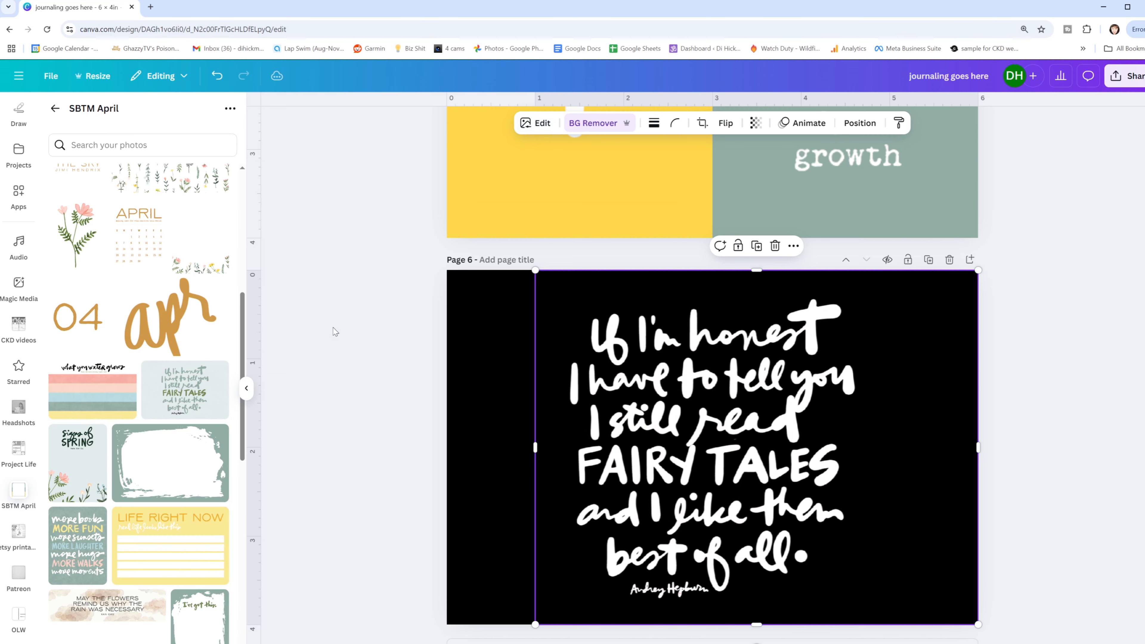
# - Try several background colors behind the white quote and set page 6's background to the olive green from the photo colors
pyautogui.click(1036, 307)
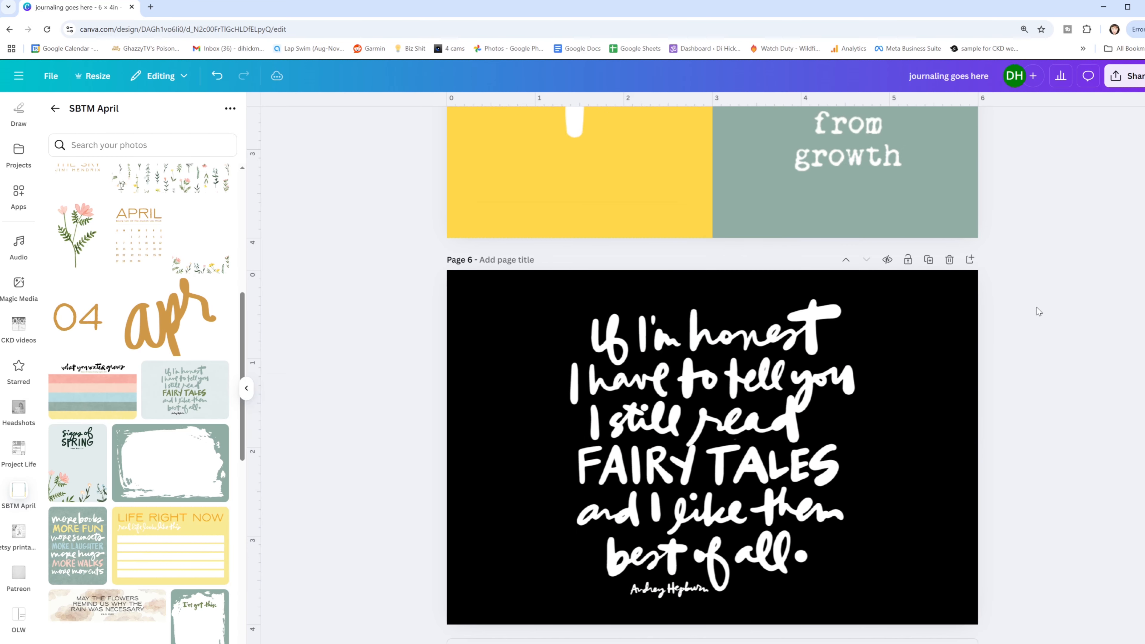
pyautogui.click(484, 366)
pyautogui.click(629, 124)
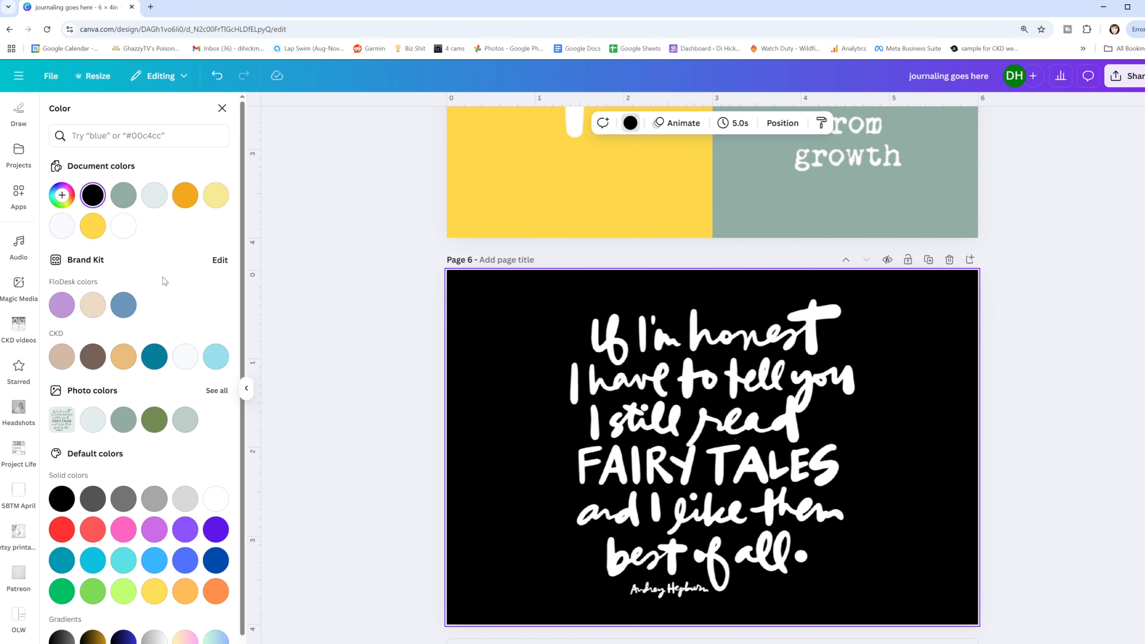
pyautogui.click(188, 201)
pyautogui.click(188, 421)
pyautogui.click(154, 420)
pyautogui.click(124, 420)
pyautogui.click(93, 420)
pyautogui.click(188, 421)
pyautogui.click(155, 419)
pyautogui.click(749, 411)
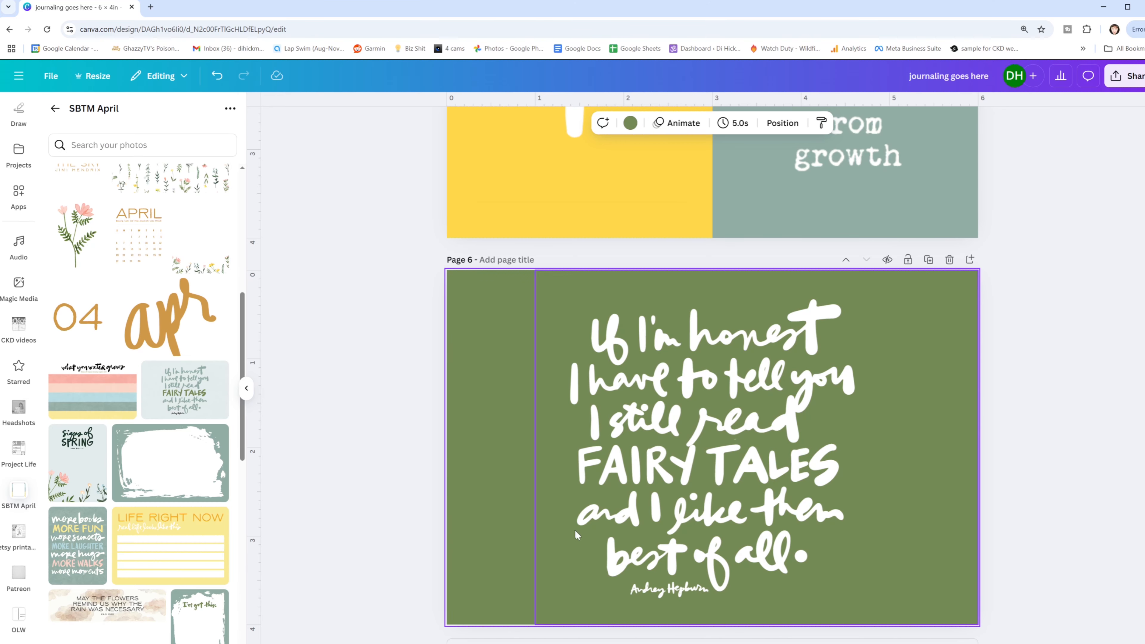
# - Add page 7 and set its background to the orange document color
pyautogui.scroll(-1, 749, 411)
pyautogui.click(716, 598)
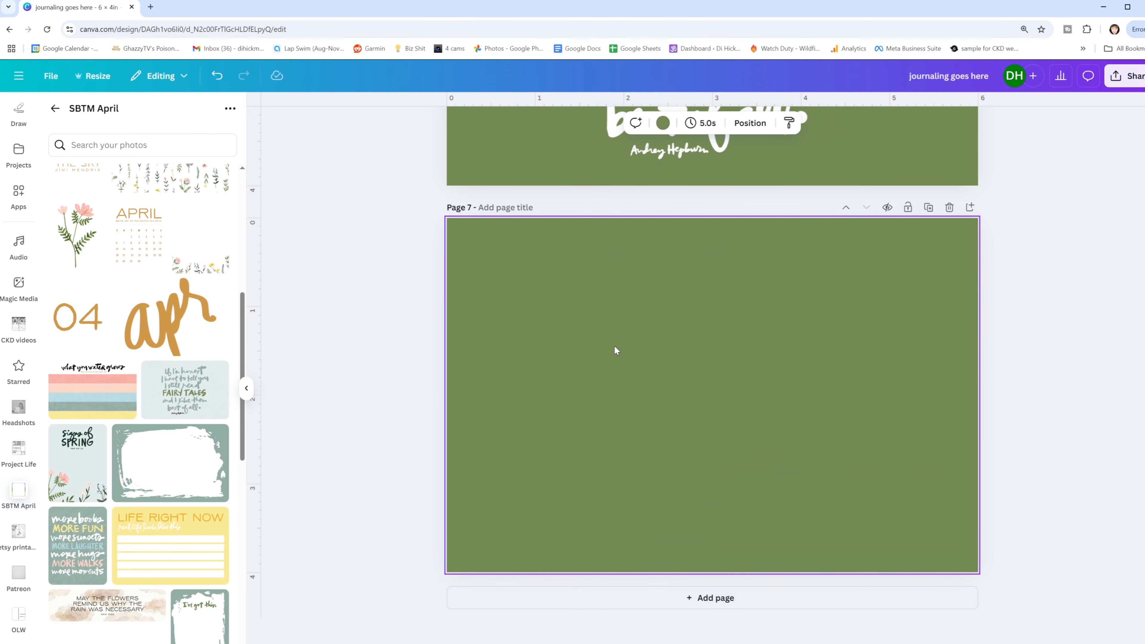
pyautogui.click(663, 124)
pyautogui.click(215, 195)
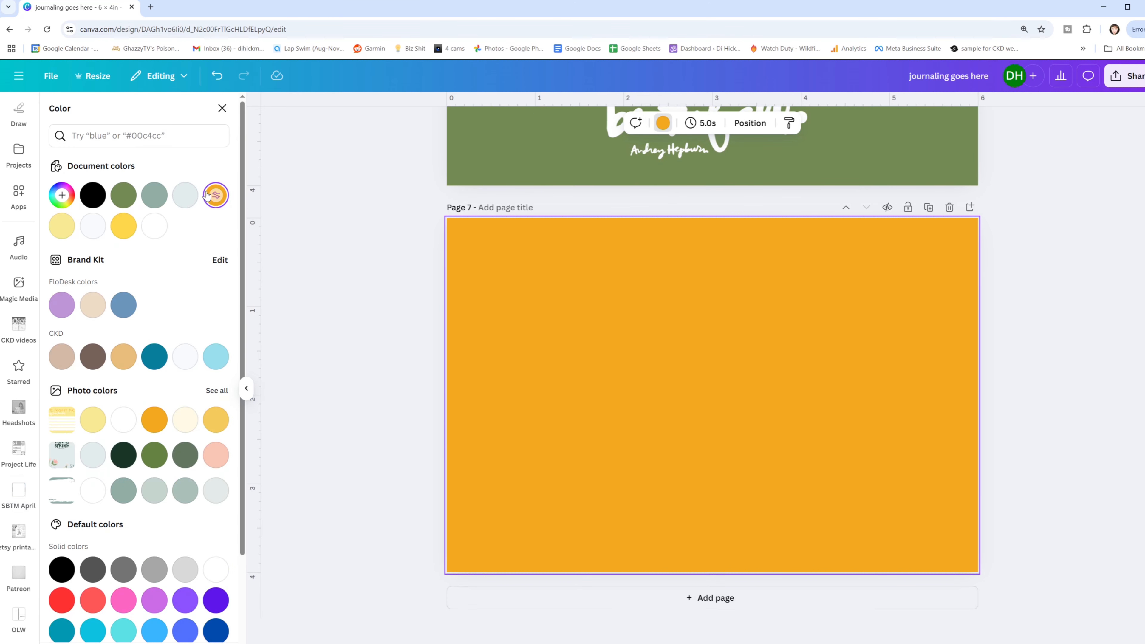
pyautogui.click(397, 349)
# - Add the "more books MORE FUN" card over the left 3 × 4 inch half of page 7 and remove its background
pyautogui.scroll(-2, 156, 478)
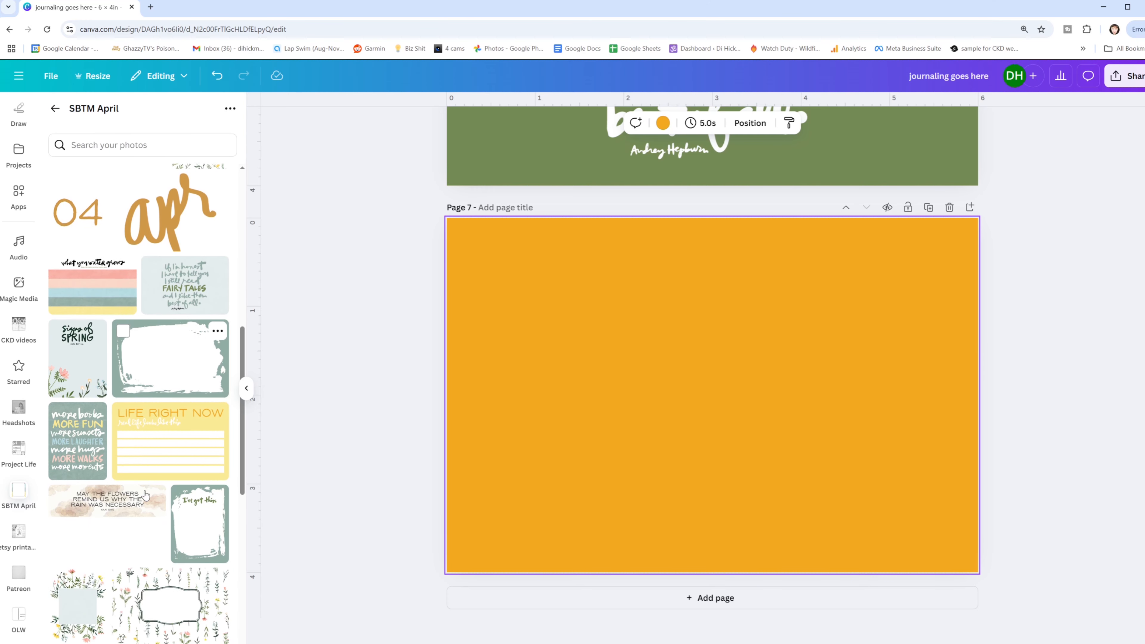
pyautogui.click(86, 443)
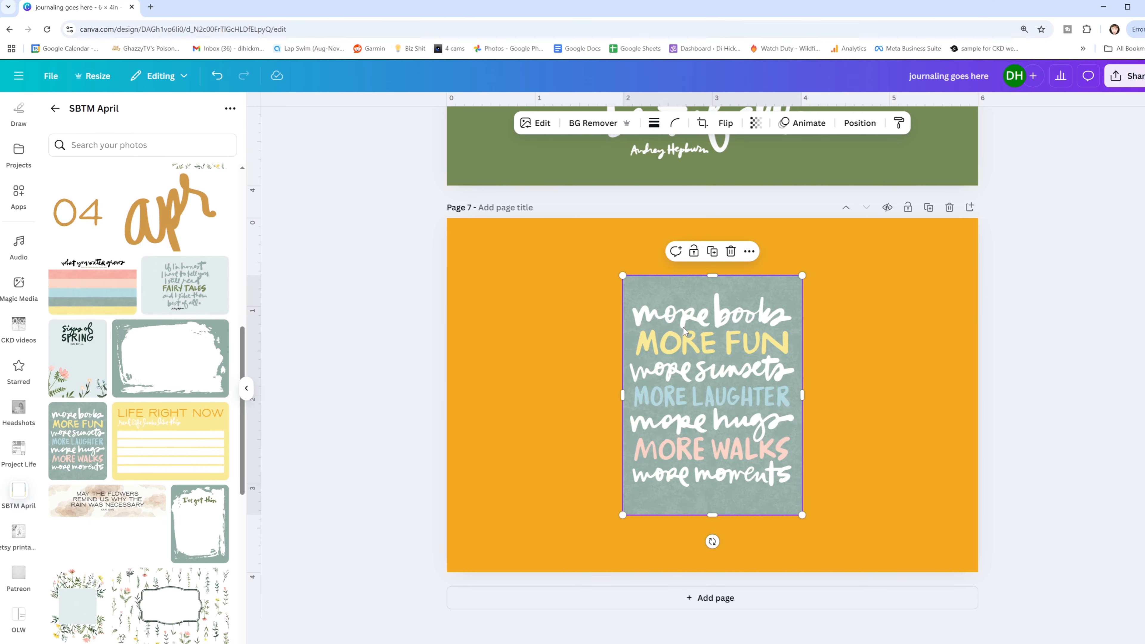
pyautogui.moveTo(684, 331); pyautogui.dragTo(508, 274)
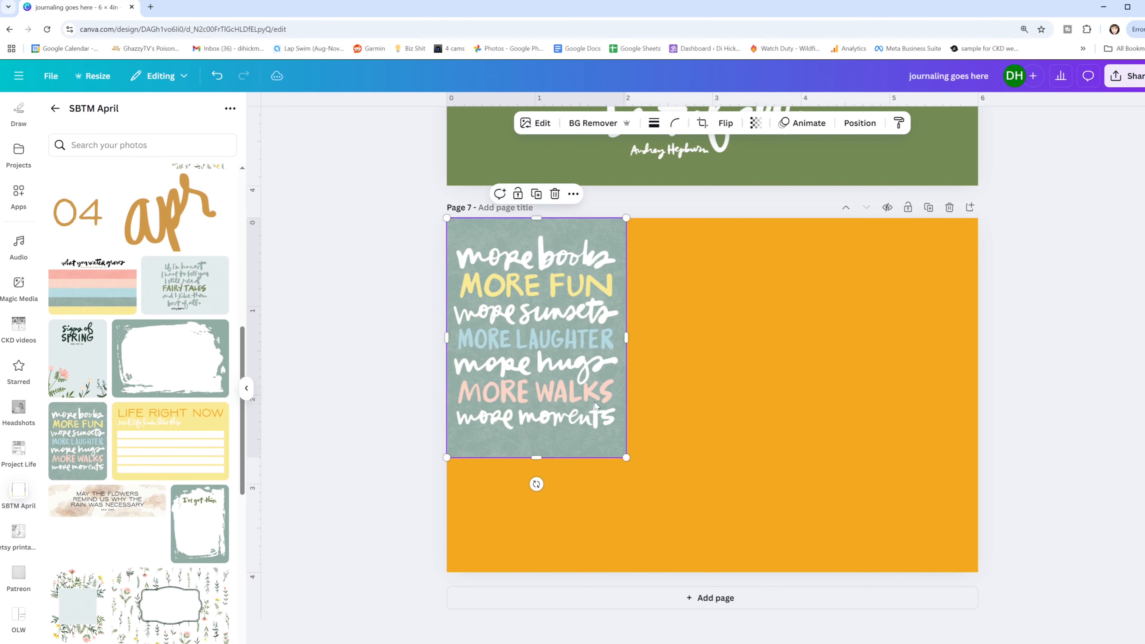
pyautogui.moveTo(626, 458); pyautogui.dragTo(712, 573)
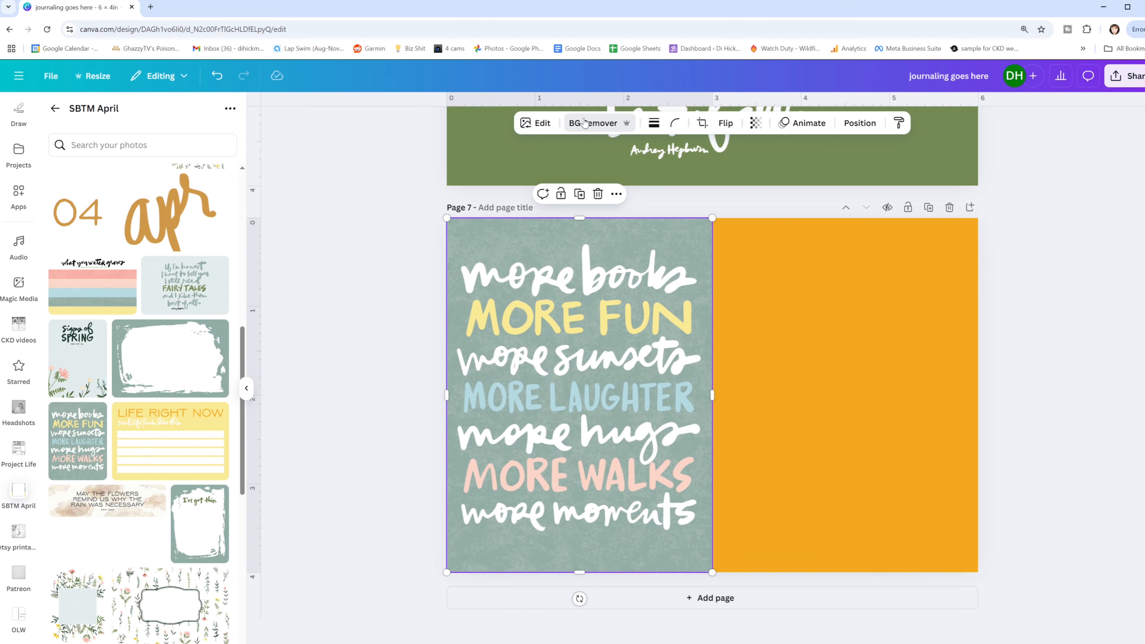
pyautogui.click(591, 123)
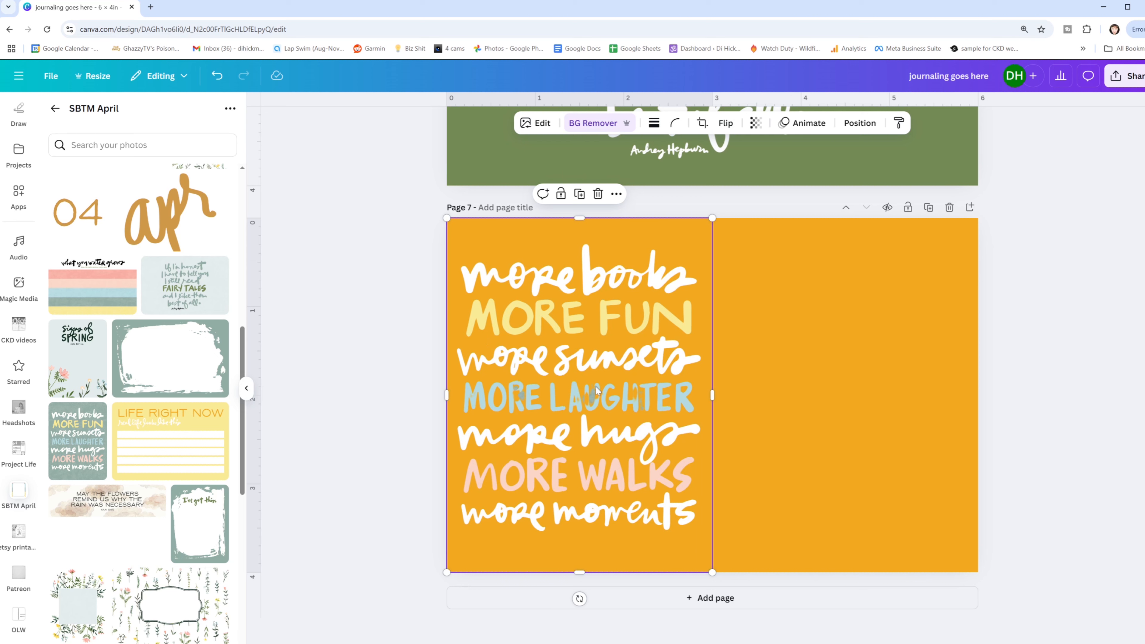
# - Restore the missing parts of the MORE LAUGHTER letters in the Background Remover with brush size 1
pyautogui.click(583, 125)
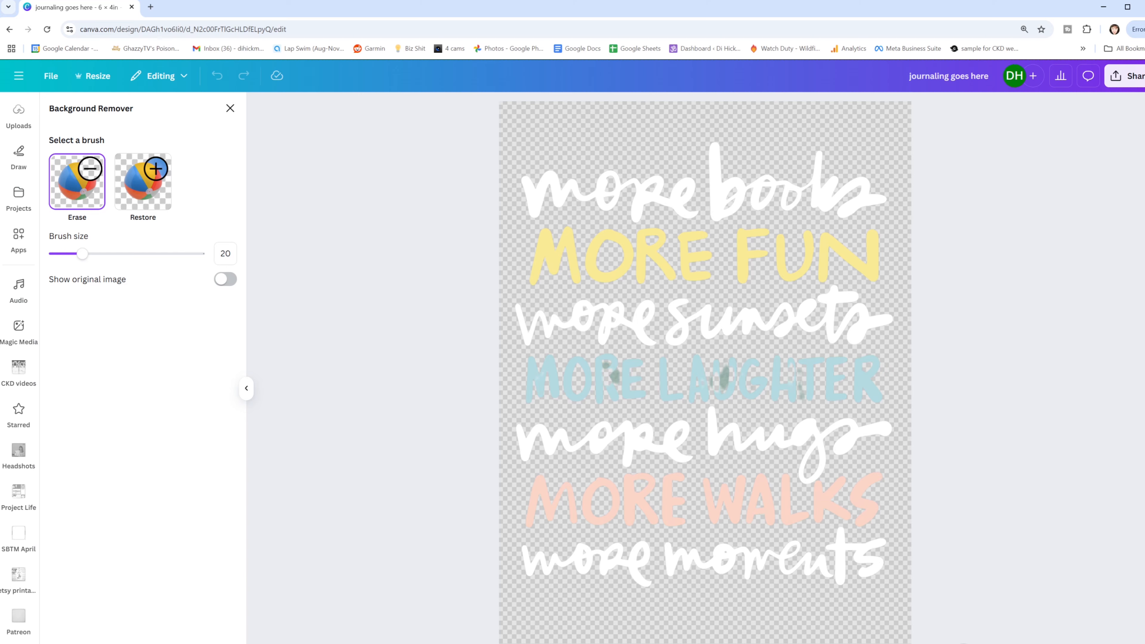
pyautogui.moveTo(964, 643); pyautogui.dragTo(989, 643)
pyautogui.moveTo(82, 254); pyautogui.dragTo(51, 256)
pyautogui.click(149, 185)
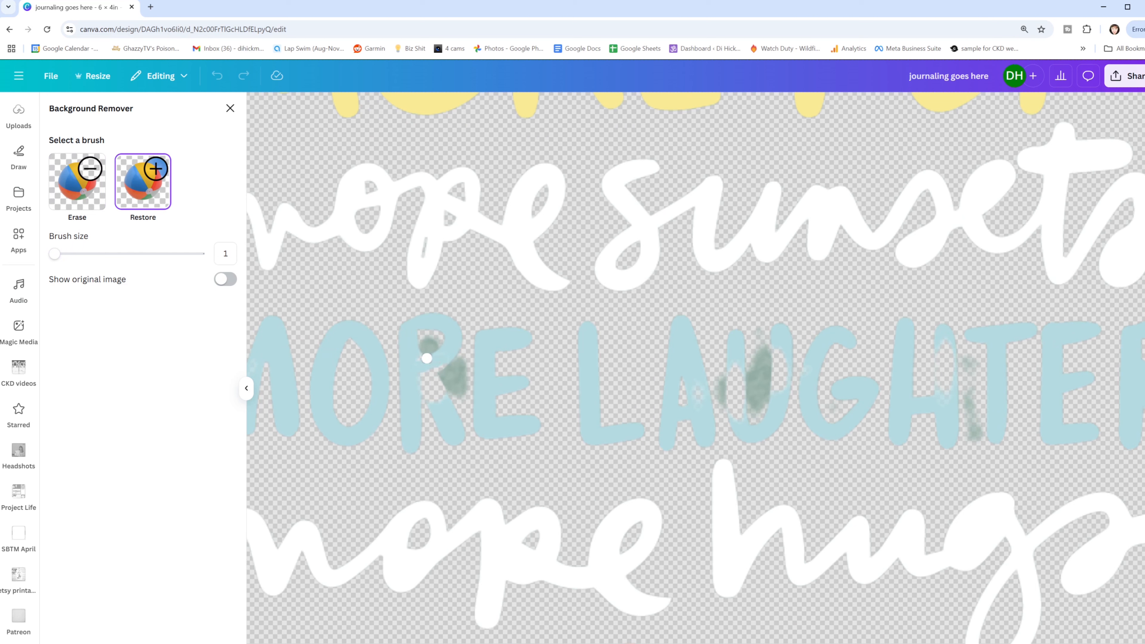
pyautogui.moveTo(435, 404); pyautogui.dragTo(423, 384)
pyautogui.moveTo(715, 363)
pyautogui.mouseDown()
pyautogui.moveTo(740, 417)
pyautogui.moveTo(723, 379)
pyautogui.moveTo(733, 410)
pyautogui.mouseUp()
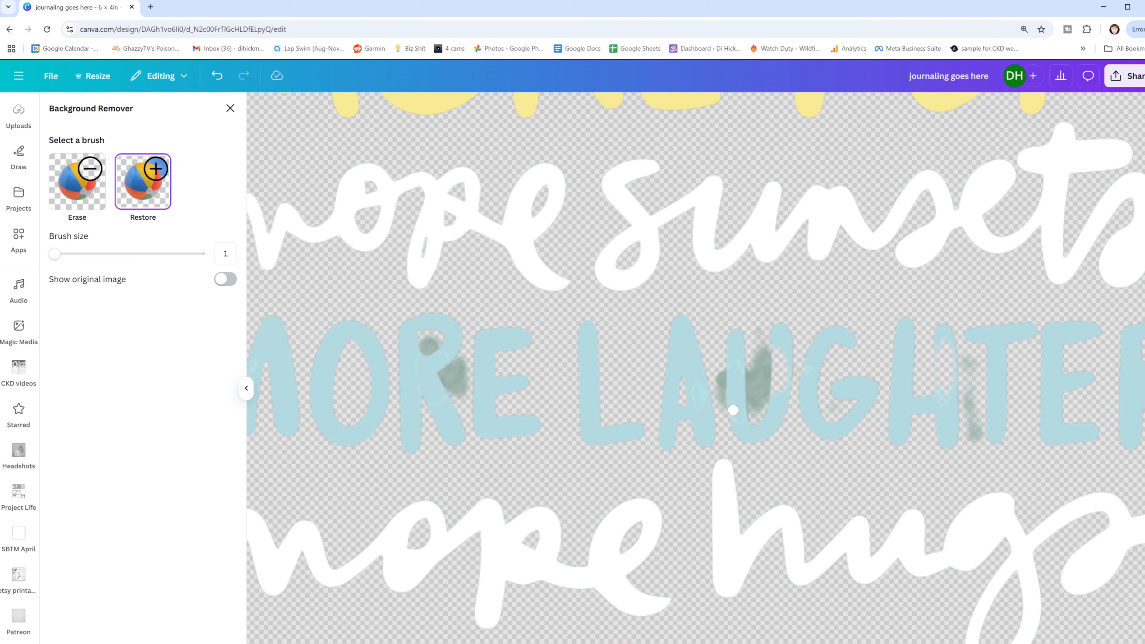
pyautogui.moveTo(762, 358); pyautogui.dragTo(786, 369)
pyautogui.moveTo(940, 341)
pyautogui.mouseDown()
pyautogui.moveTo(944, 399)
pyautogui.moveTo(948, 355)
pyautogui.mouseUp()
# - Erase the leftover green background patches around the MORE LAUGHTER letters and close the background remover
pyautogui.click(78, 182)
pyautogui.moveTo(429, 337)
pyautogui.mouseDown()
pyautogui.moveTo(455, 366)
pyautogui.moveTo(450, 379)
pyautogui.moveTo(459, 375)
pyautogui.moveTo(455, 387)
pyautogui.moveTo(449, 375)
pyautogui.mouseUp()
pyautogui.moveTo(720, 374)
pyautogui.mouseDown()
pyautogui.moveTo(721, 398)
pyautogui.moveTo(758, 331)
pyautogui.moveTo(754, 408)
pyautogui.moveTo(762, 349)
pyautogui.moveTo(764, 396)
pyautogui.moveTo(767, 350)
pyautogui.mouseUp()
pyautogui.moveTo(966, 359)
pyautogui.mouseDown()
pyautogui.moveTo(982, 431)
pyautogui.moveTo(973, 358)
pyautogui.moveTo(975, 422)
pyautogui.mouseUp()
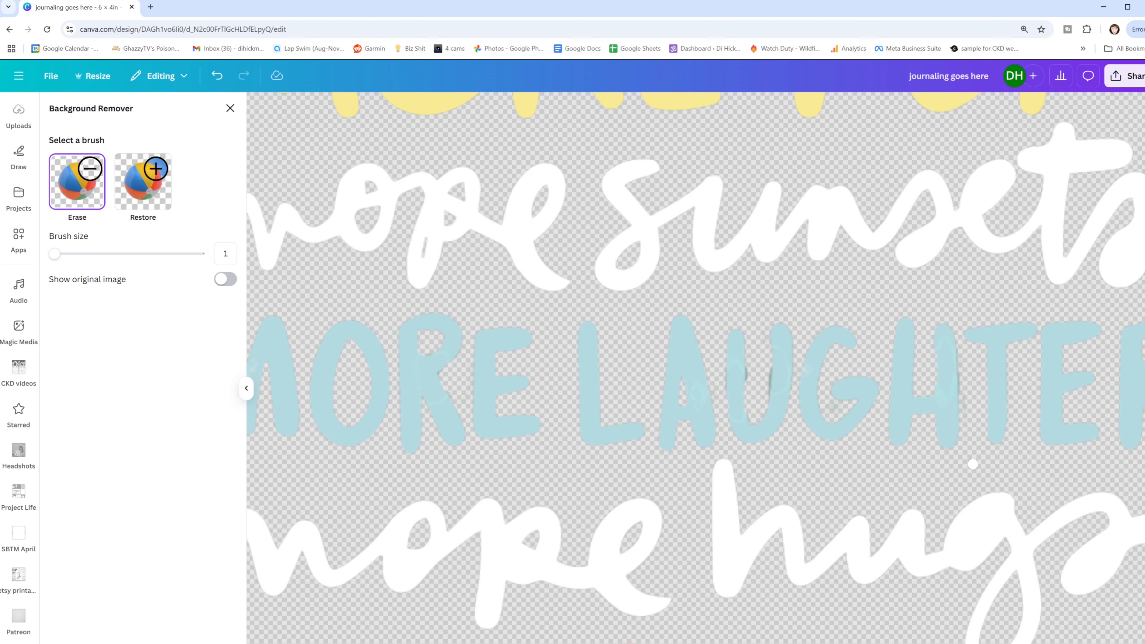
pyautogui.scroll(-5, 705, 377)
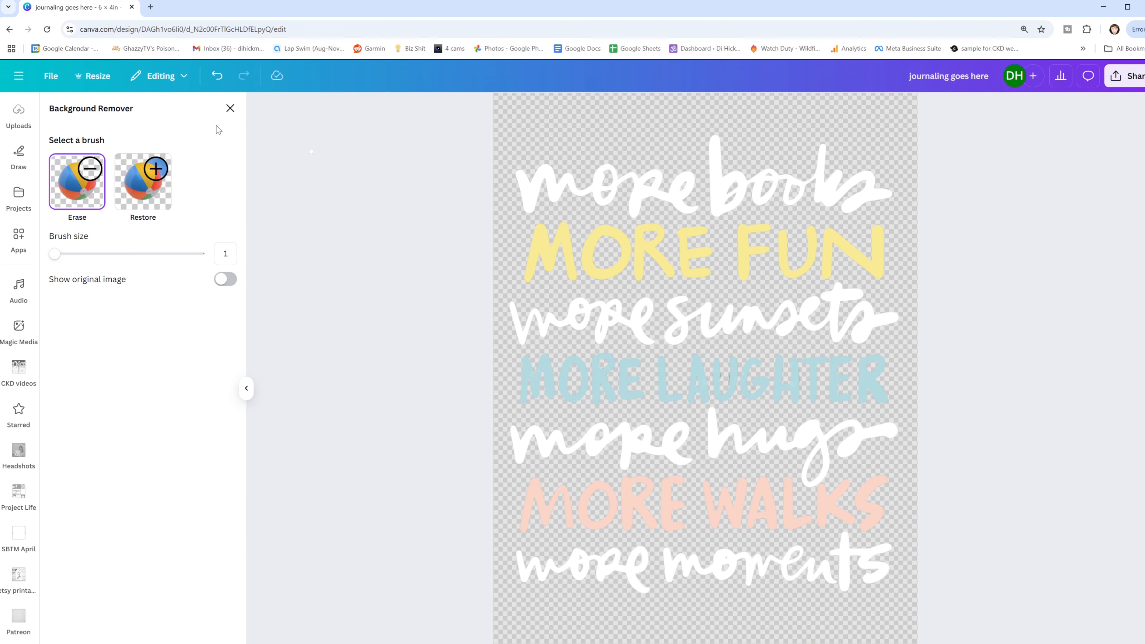
pyautogui.click(231, 108)
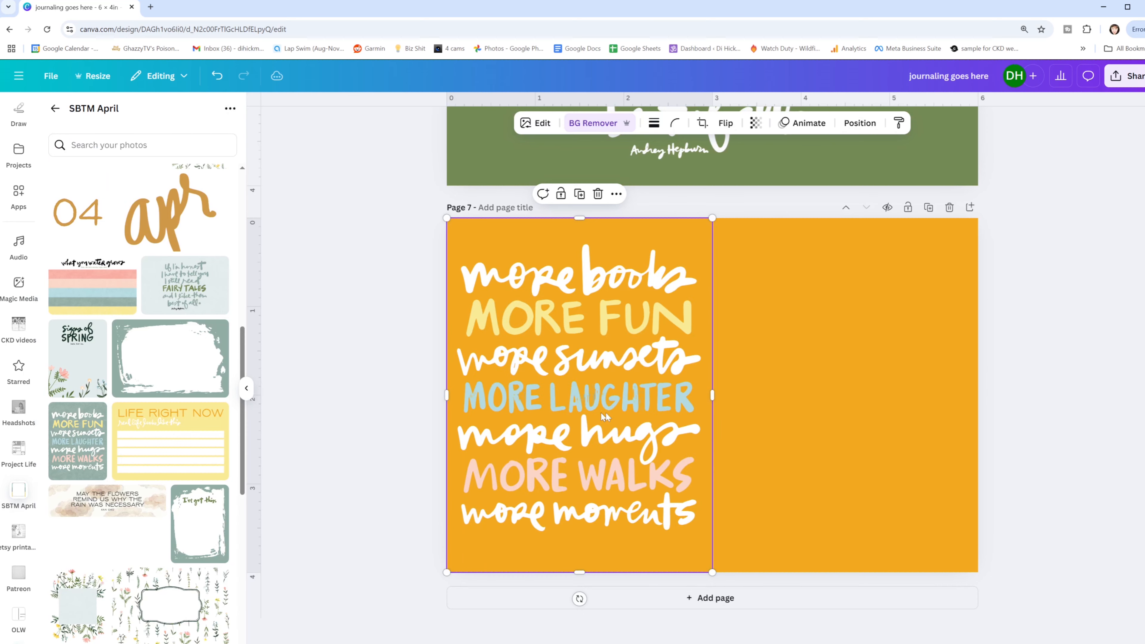
# - Crop the card to its "more books" line and stack four evenly spaced copies below it
pyautogui.moveTo(581, 571); pyautogui.dragTo(602, 298)
pyautogui.moveTo(580, 216); pyautogui.dragTo(580, 238)
pyautogui.hotkey('ctrl', 'd')
pyautogui.moveTo(589, 320); pyautogui.dragTo(583, 365)
pyautogui.hotkey('ctrl', 'd')
pyautogui.hotkey('ctrl', 'd')
pyautogui.hotkey('ctrl', 'd')
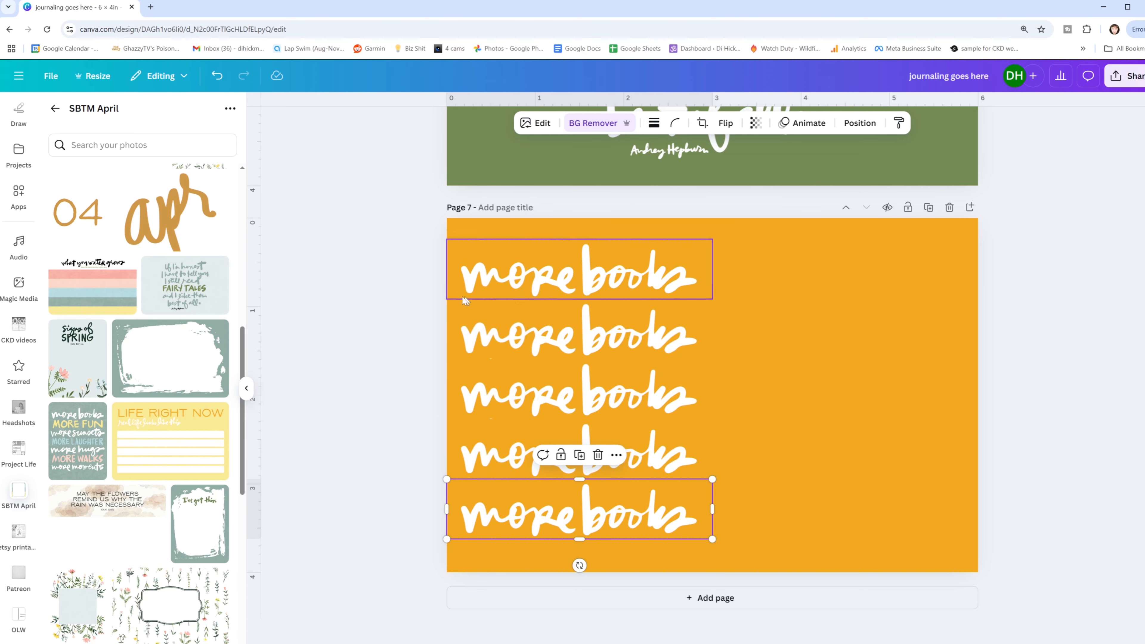
# - Delete all the "more books" strips from page 7
pyautogui.moveTo(420, 257); pyautogui.dragTo(617, 558)
pyautogui.press('Delete')
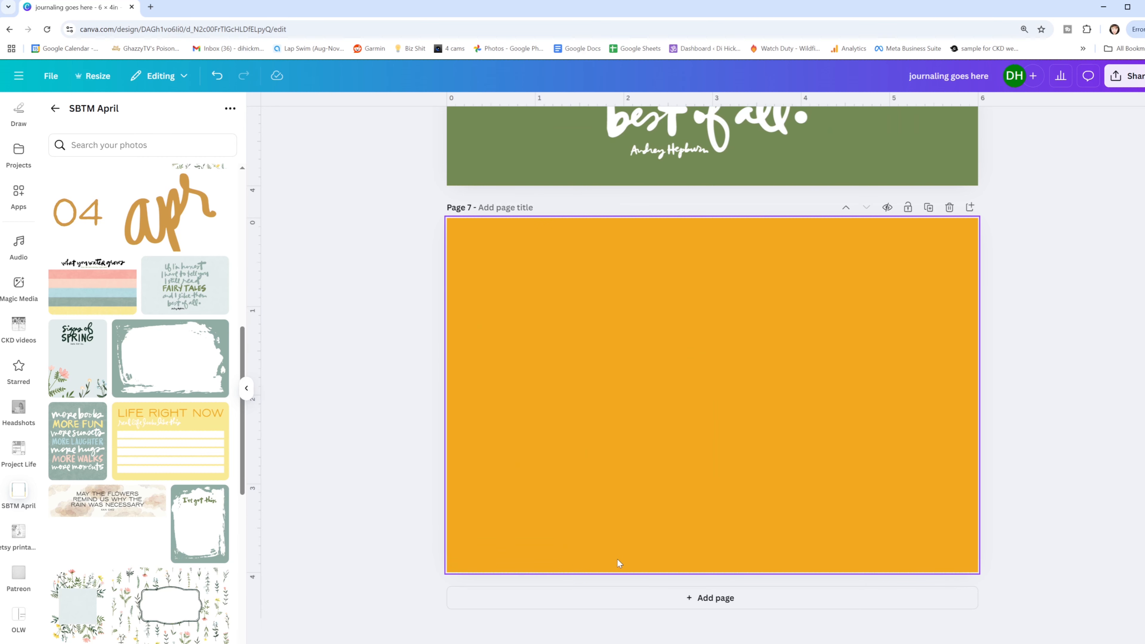
# - Add the "signs of SPRING" card to page 7 and remove its background
pyautogui.click(91, 354)
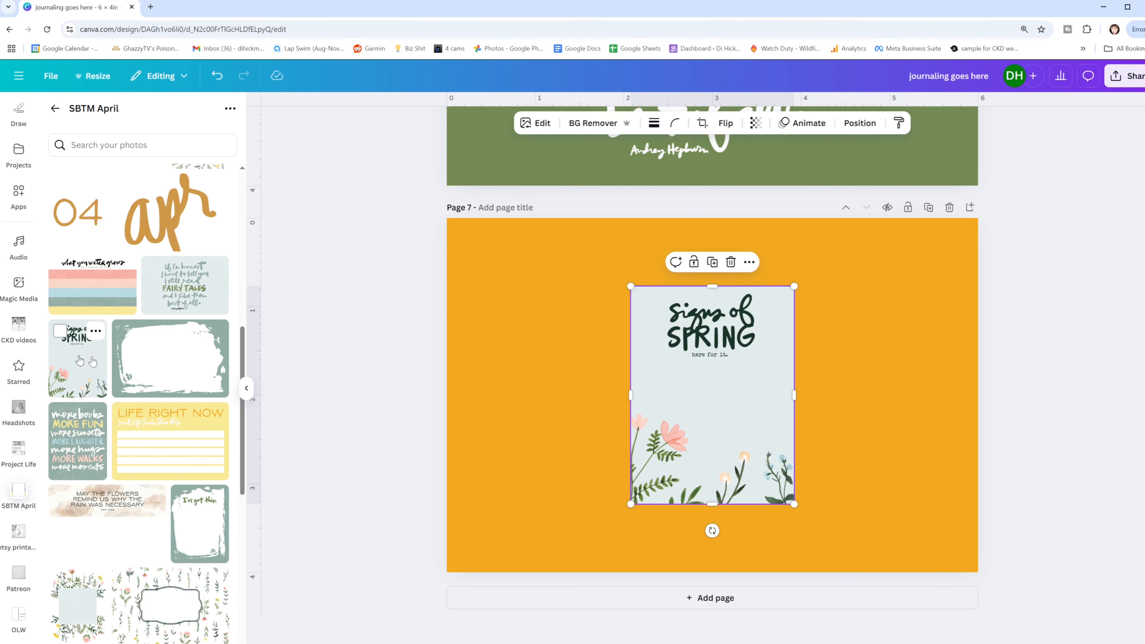
pyautogui.click(602, 120)
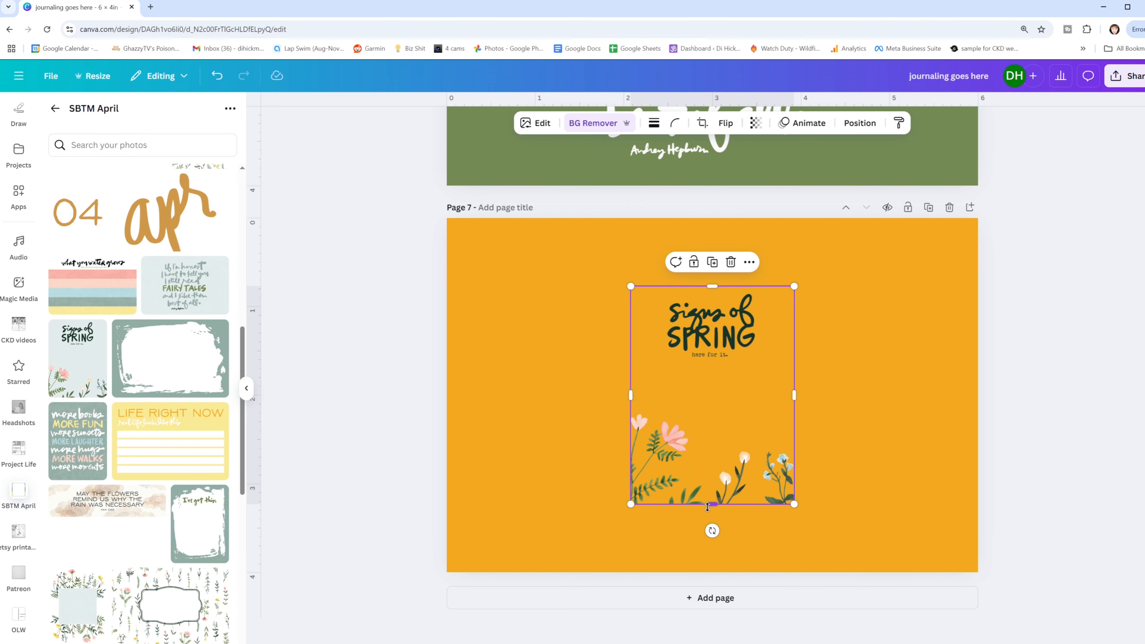
# - Enlarge the "signs of SPRING" card to fill the left half of page 7 and set the page background to pale yellow #f9ea95
pyautogui.moveTo(738, 411); pyautogui.dragTo(554, 478)
pyautogui.moveTo(610, 355); pyautogui.dragTo(709, 218)
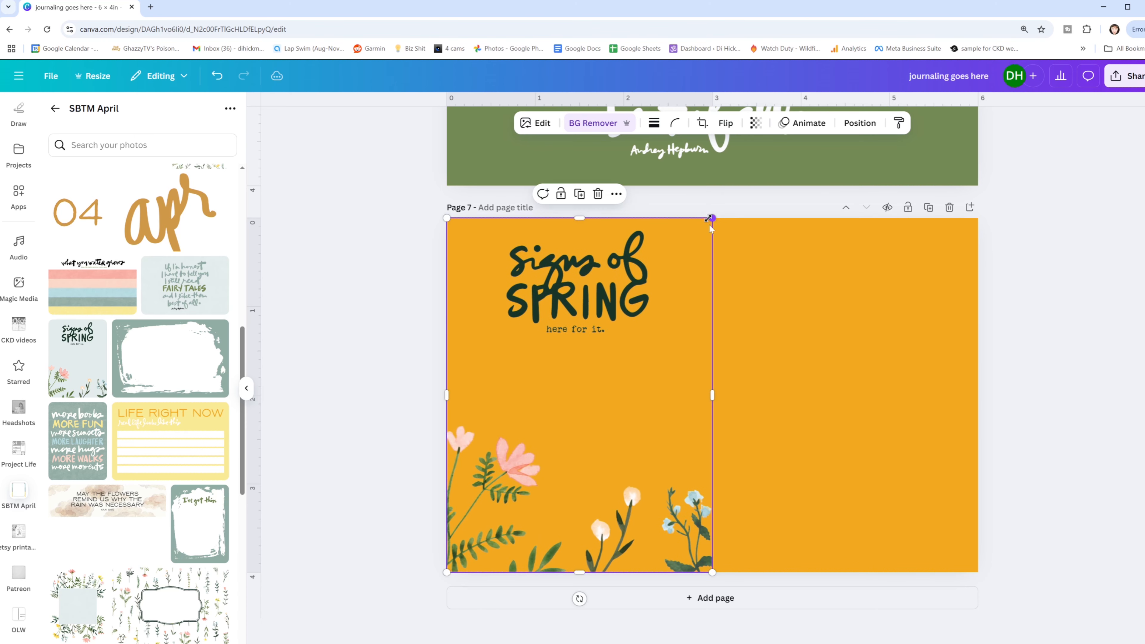
pyautogui.click(792, 353)
pyautogui.click(631, 123)
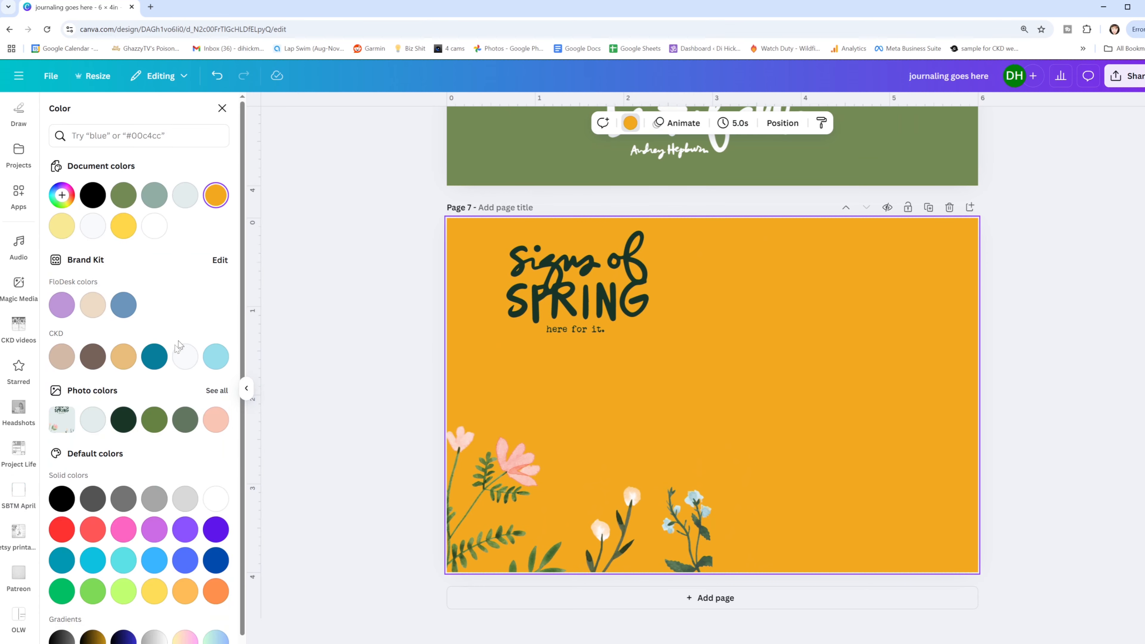
pyautogui.click(63, 229)
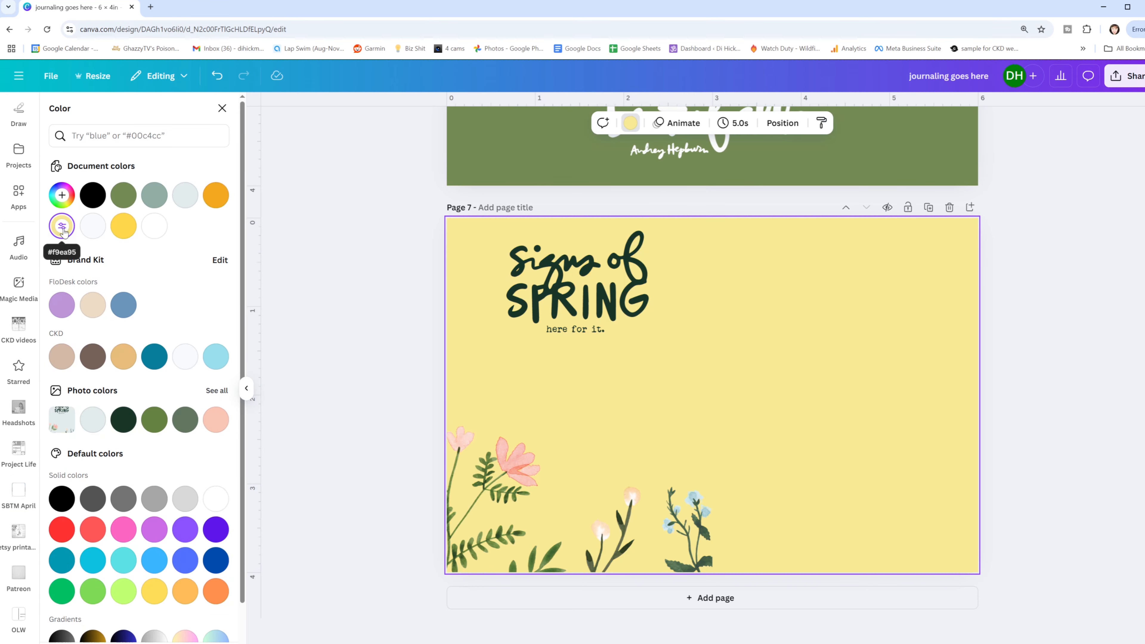
# - Crop away the flowers on the card so only the "signs of SPRING here for it." lettering remains
pyautogui.click(593, 469)
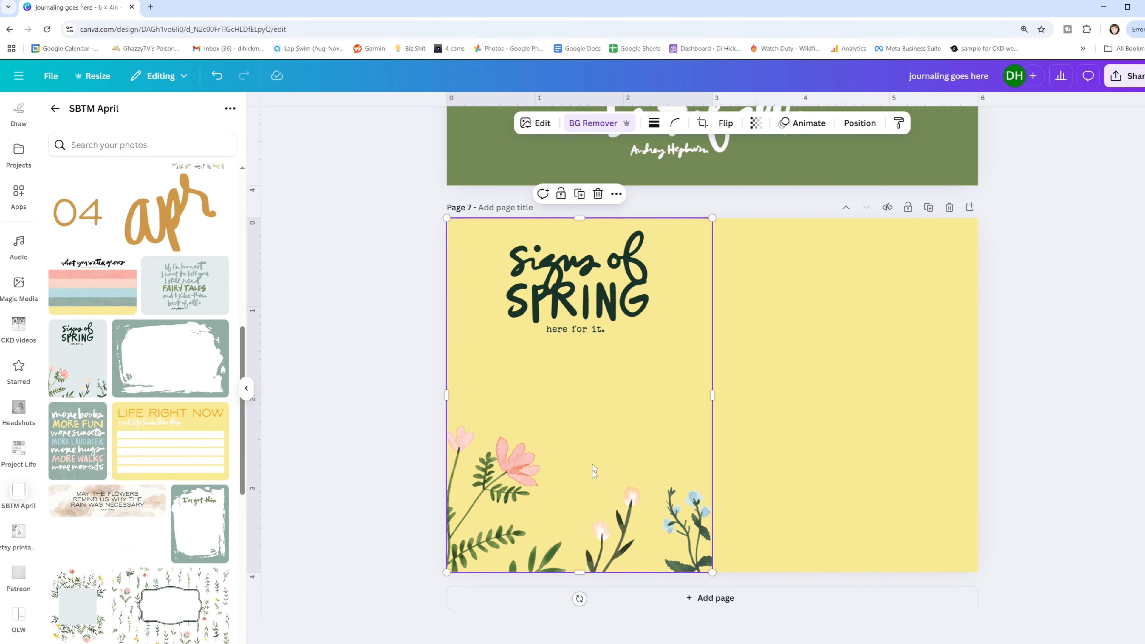
pyautogui.moveTo(580, 570); pyautogui.dragTo(577, 341)
pyautogui.click(572, 404)
pyautogui.click(574, 296)
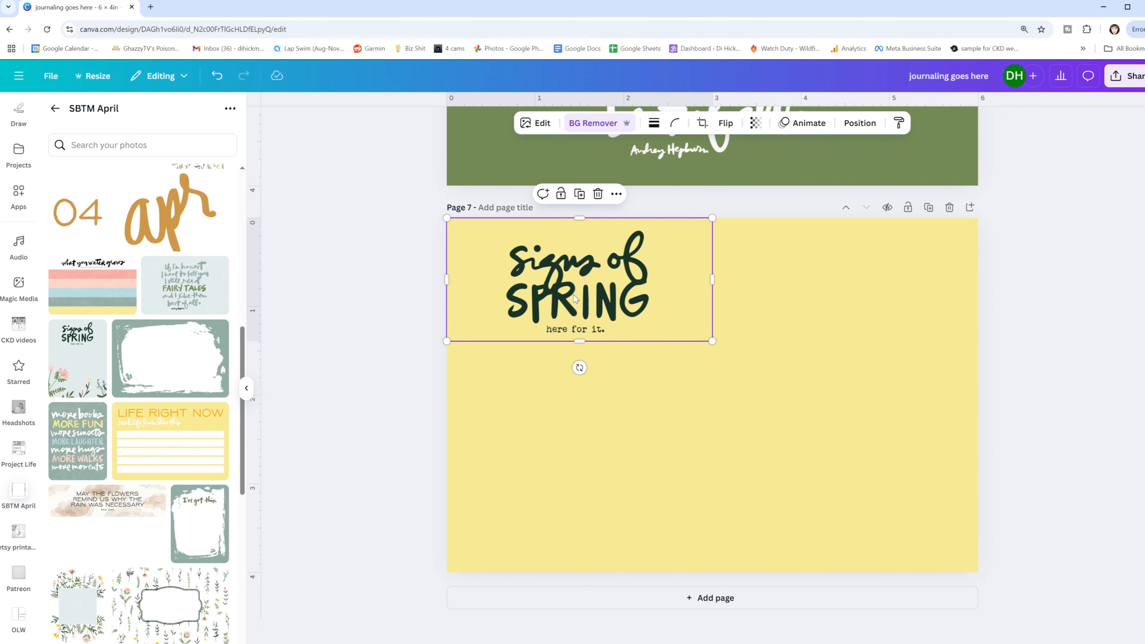
# - Recolor the "signs of SPRING" lettering white using a Custom duotone with white shadows
pyautogui.click(537, 124)
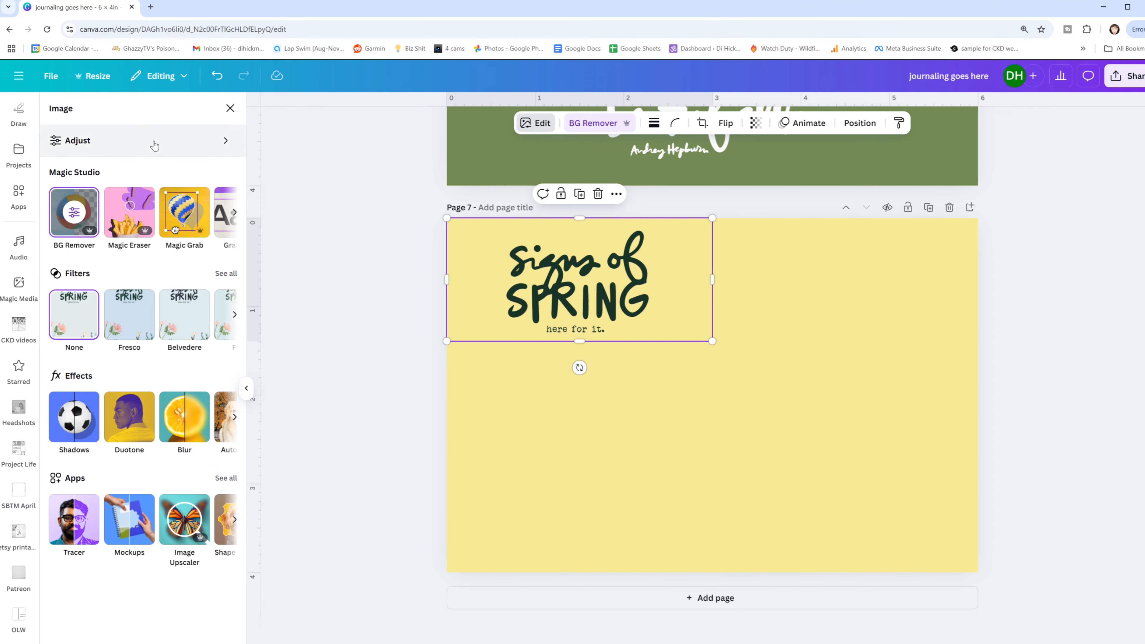
pyautogui.click(126, 415)
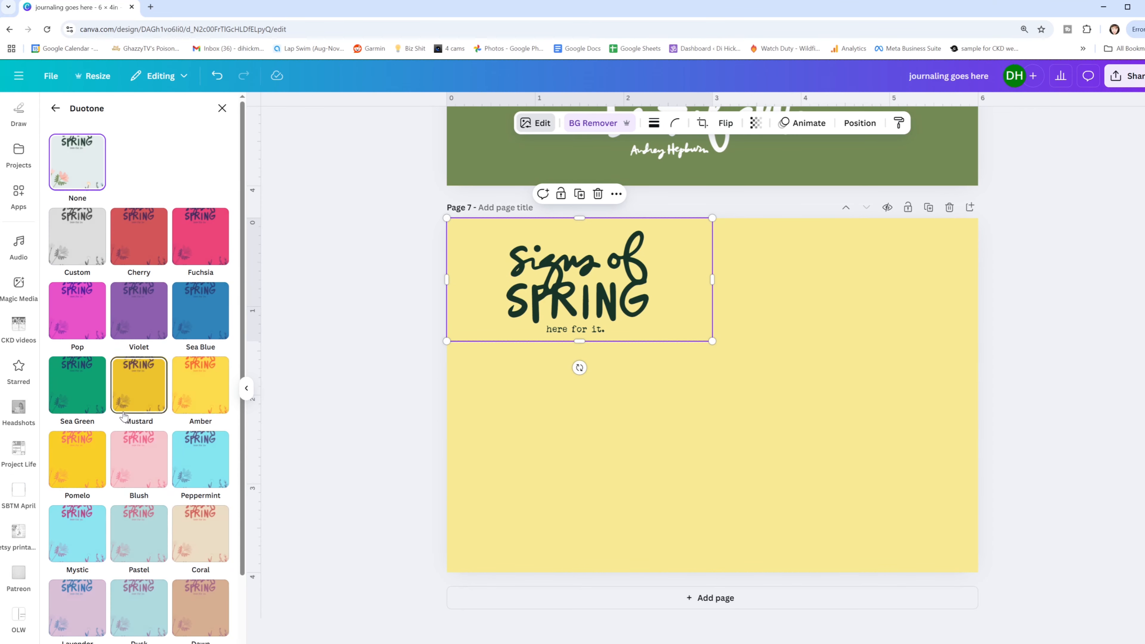
pyautogui.click(81, 241)
pyautogui.click(220, 297)
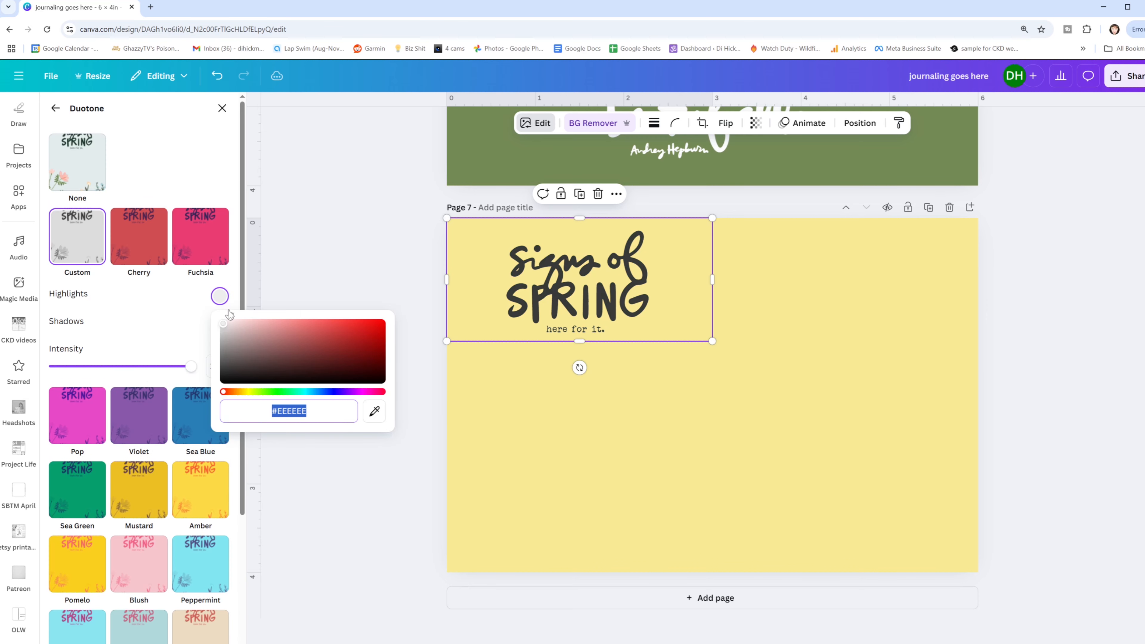
pyautogui.click(202, 321)
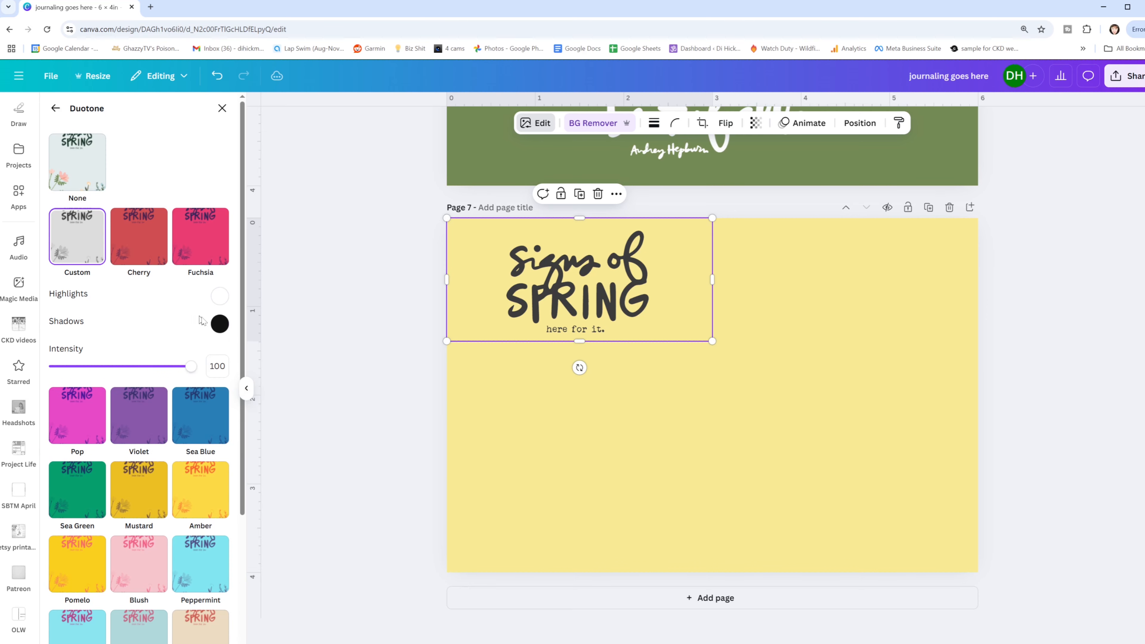
pyautogui.click(221, 326)
pyautogui.click(223, 348)
# - Try green #748a55, orange and pale yellow backgrounds on page 7, and settle on the muted sage document color
pyautogui.click(523, 440)
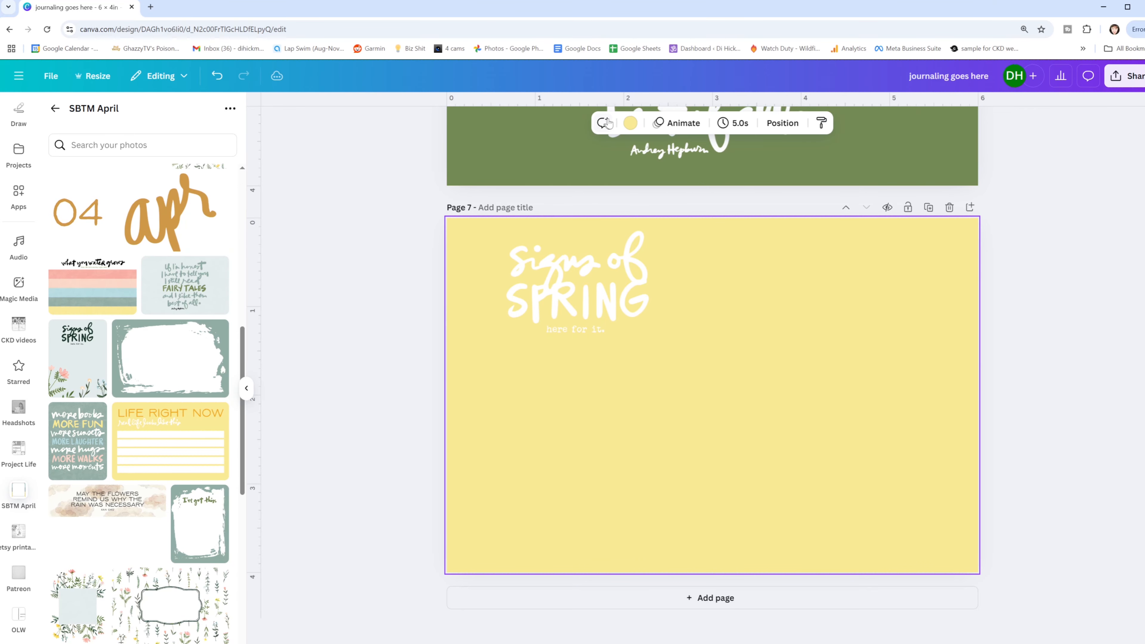
pyautogui.click(630, 123)
pyautogui.click(123, 195)
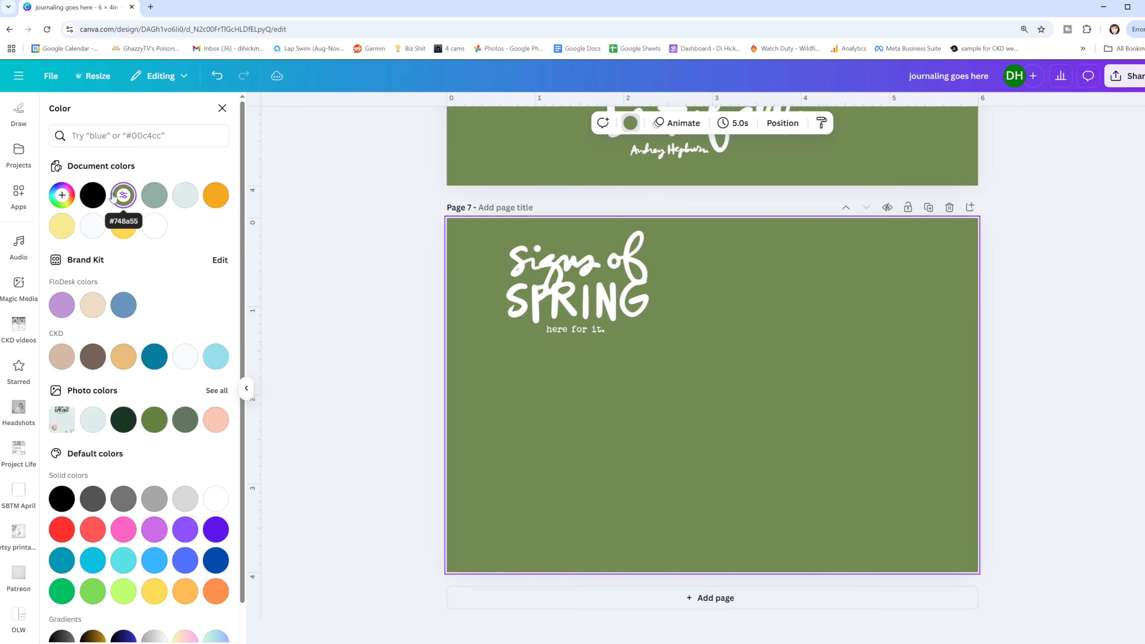
pyautogui.click(155, 195)
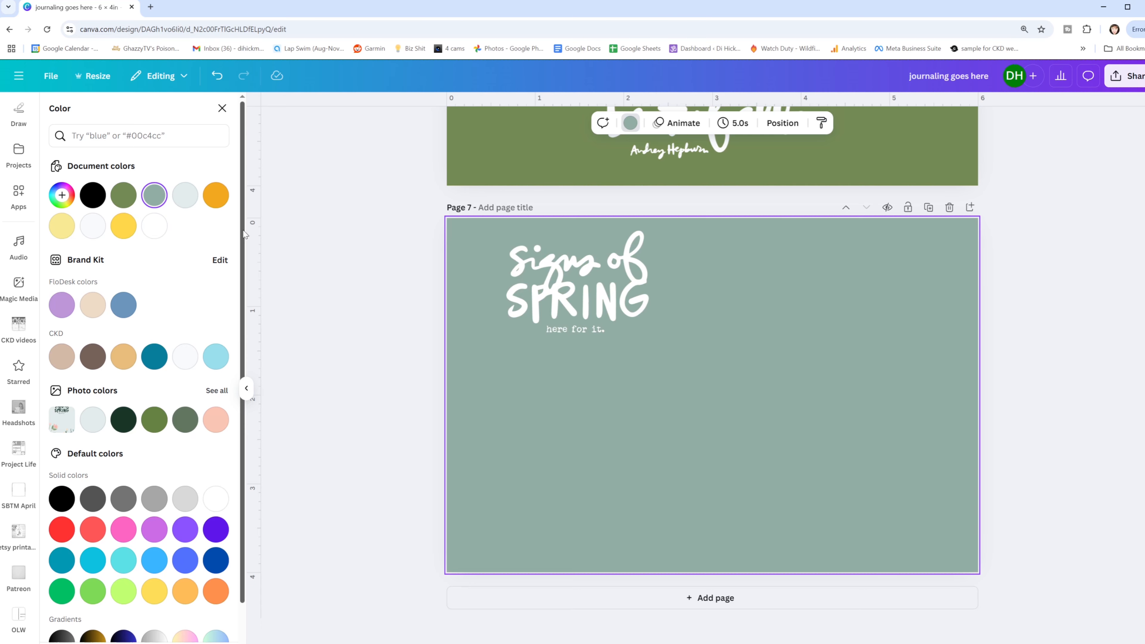
pyautogui.click(215, 196)
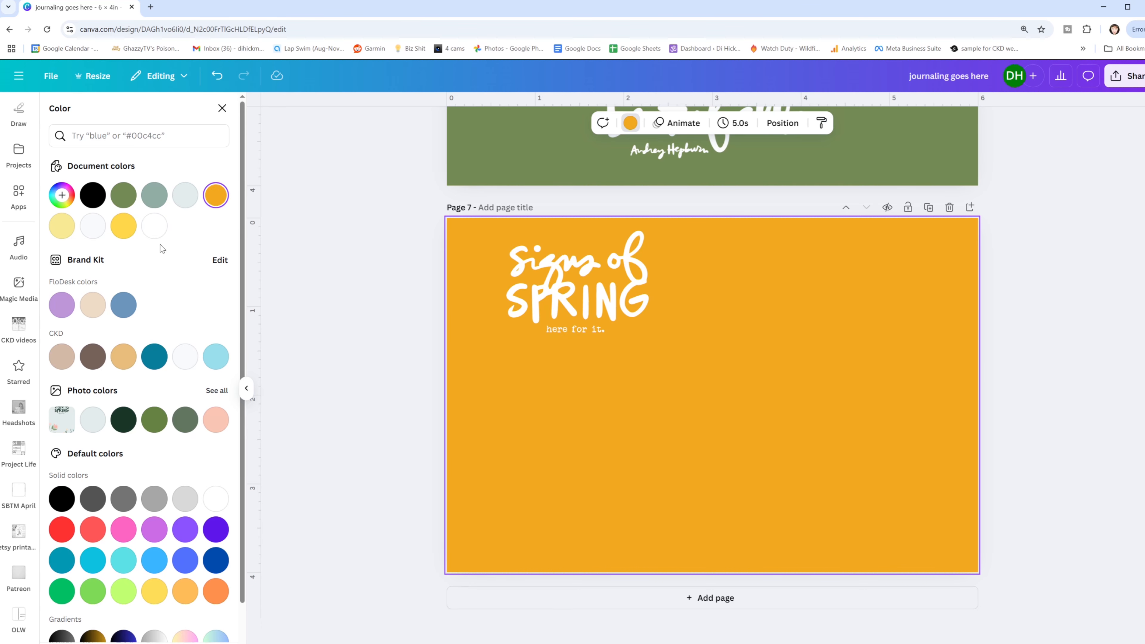
pyautogui.click(62, 227)
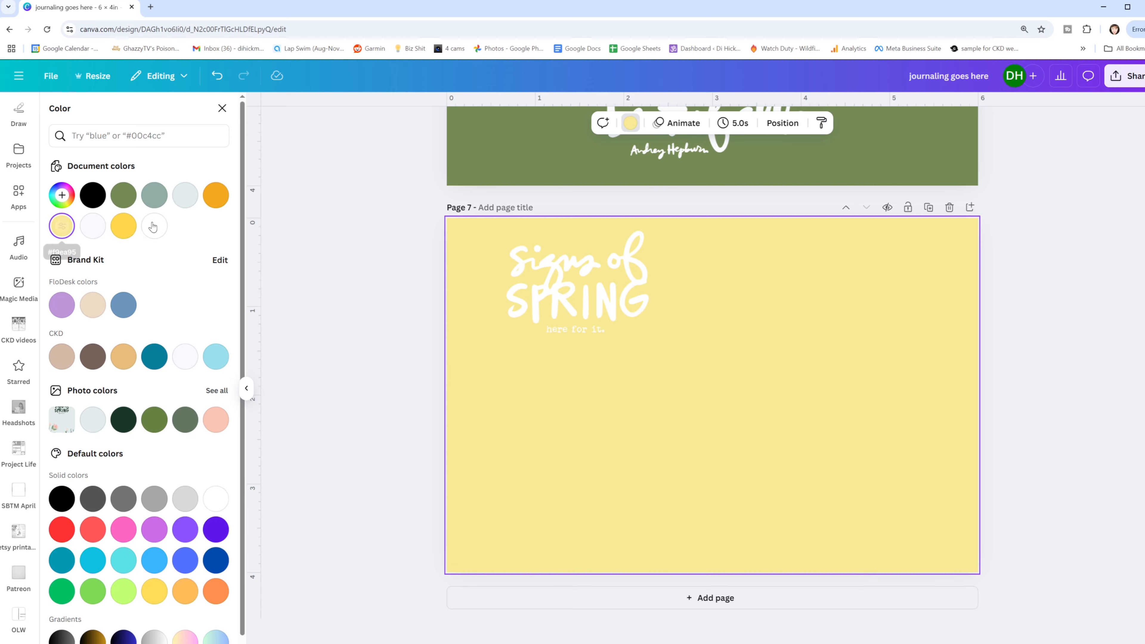
pyautogui.click(158, 206)
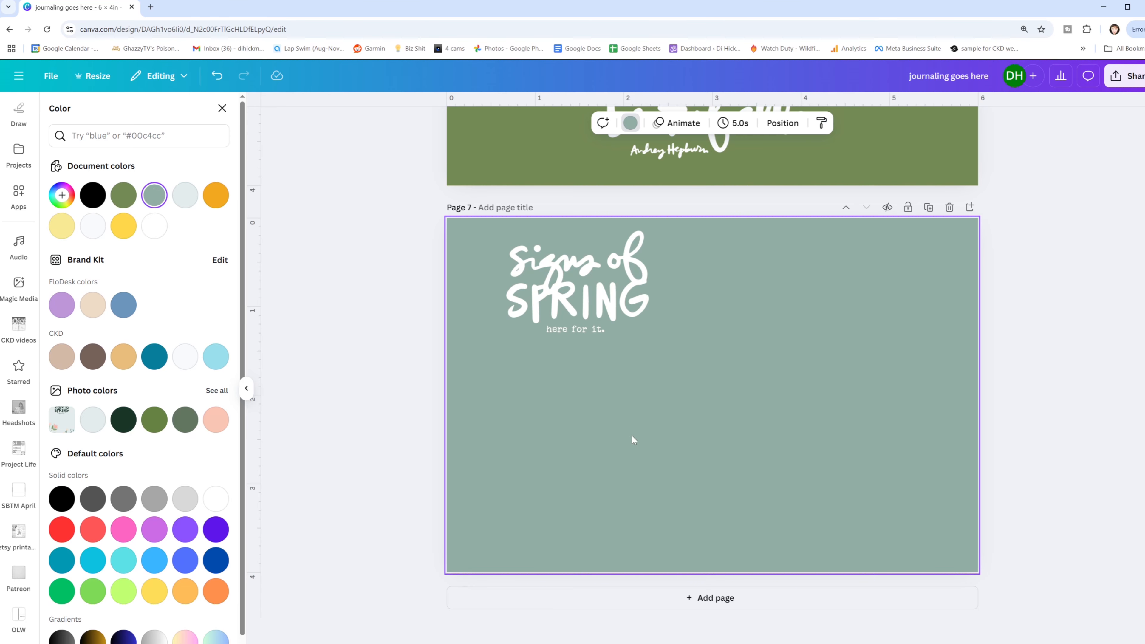
# - Add a rectangle spanning nearly the full page width below the lettering on page 7 and fill it with white
pyautogui.press('r')
pyautogui.moveTo(707, 363); pyautogui.dragTo(506, 363)
pyautogui.moveTo(563, 389); pyautogui.dragTo(962, 395)
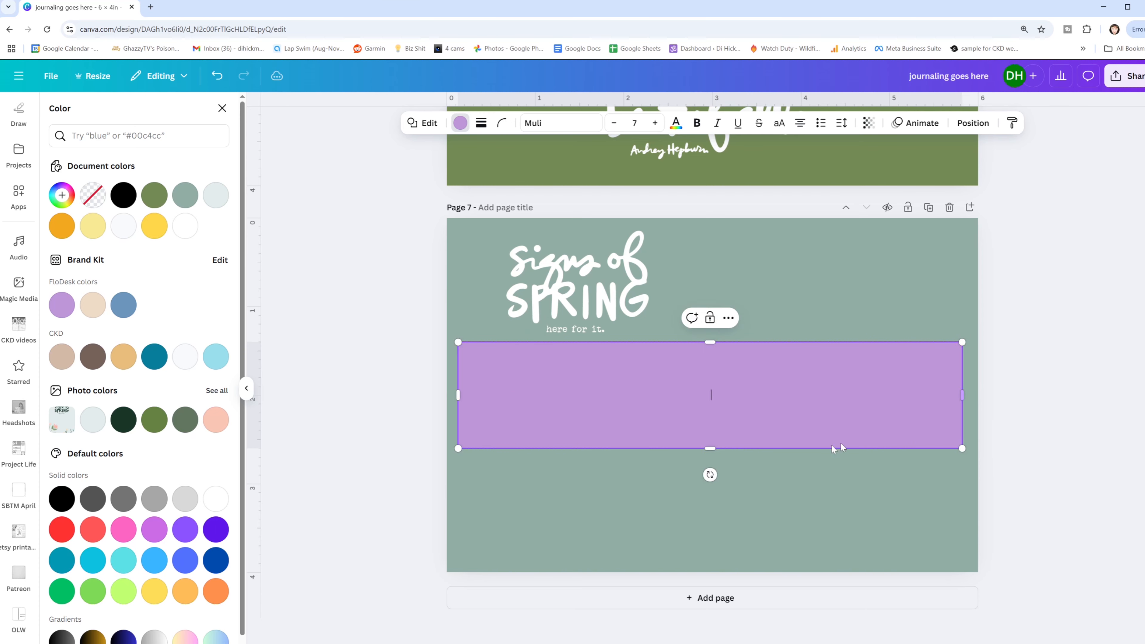
pyautogui.moveTo(710, 449); pyautogui.dragTo(710, 561)
pyautogui.moveTo(724, 498); pyautogui.dragTo(727, 498)
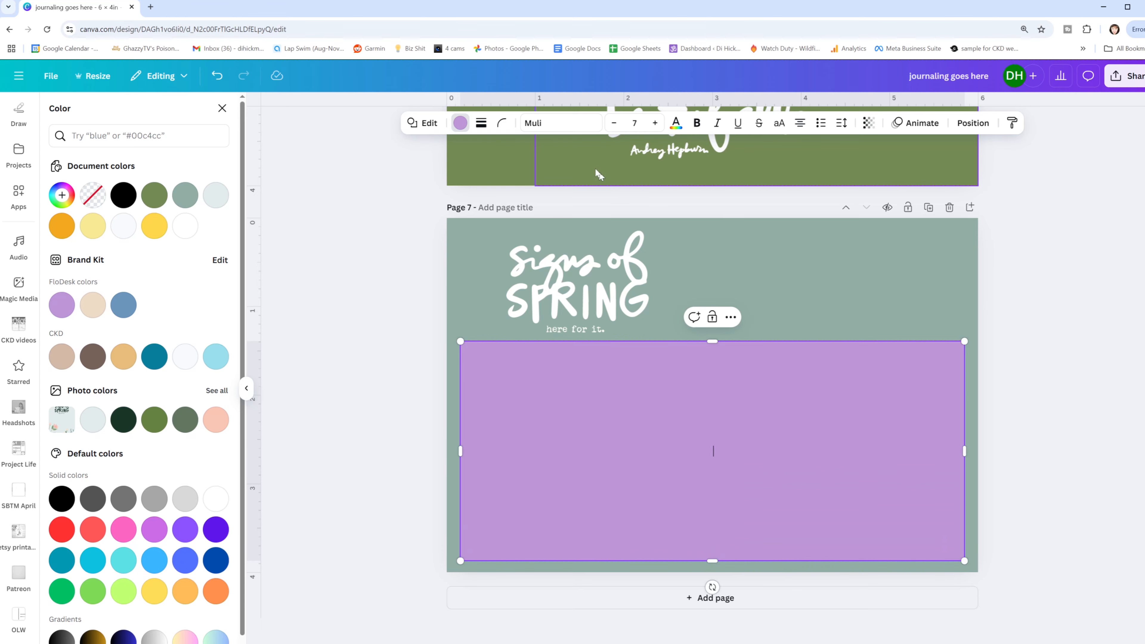
pyautogui.click(185, 229)
pyautogui.click(374, 299)
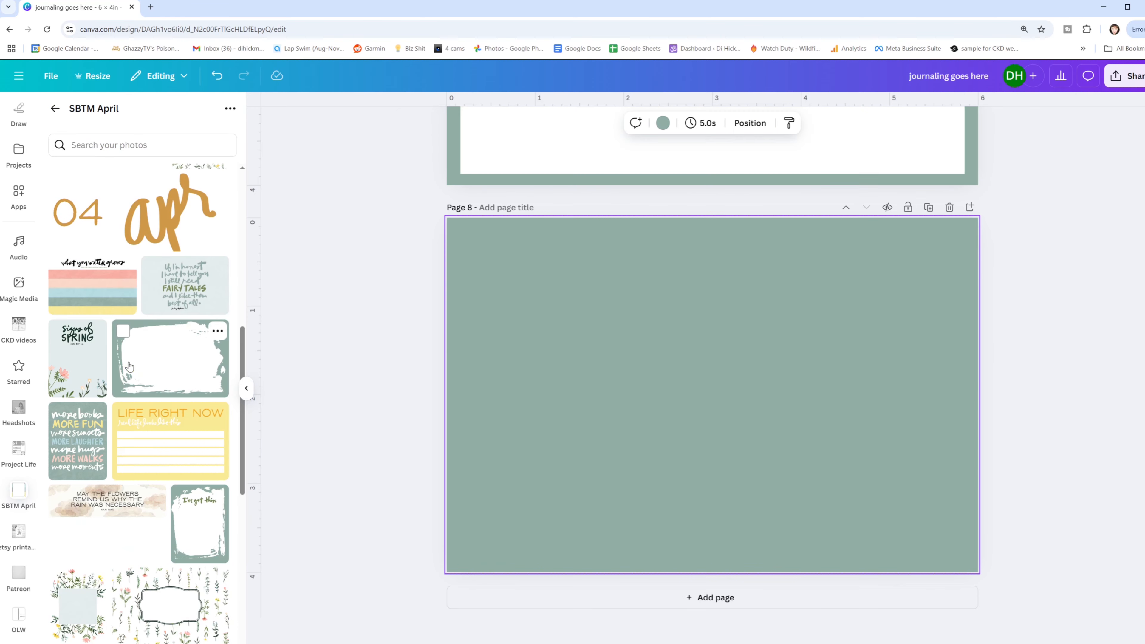
# - Place the "EXCUSE ME WHILE I KISS THE SKY" card on page 8, remove its background and crop its empty top
pyautogui.scroll(-4, 131, 360)
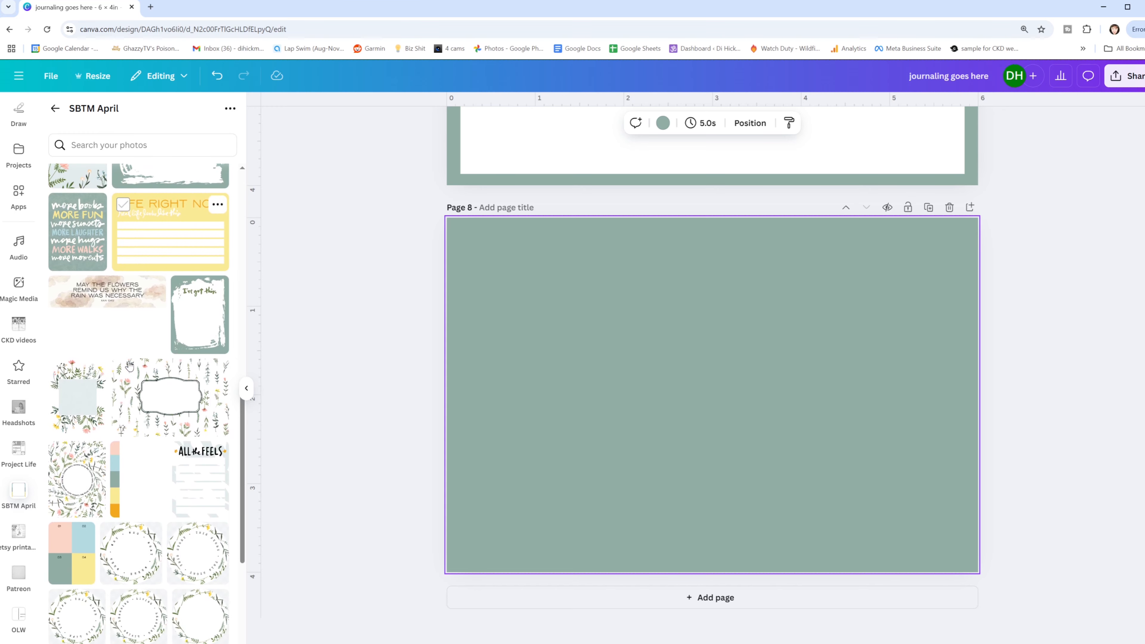
pyautogui.scroll(6, 130, 360)
pyautogui.scroll(5, 110, 291)
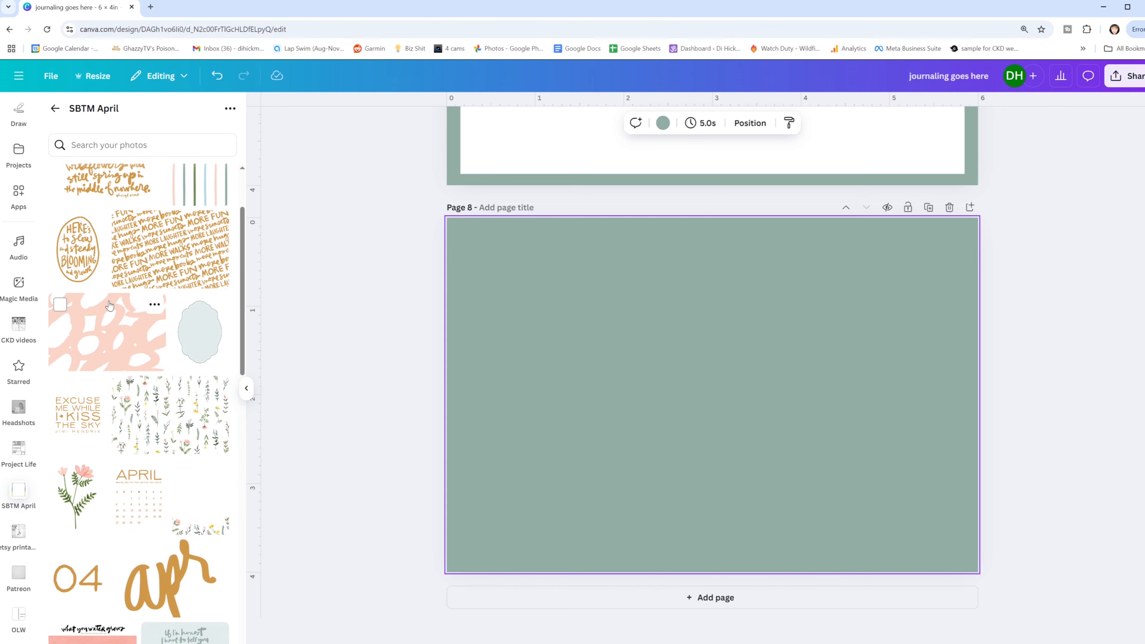
pyautogui.scroll(1, 109, 307)
pyautogui.click(71, 469)
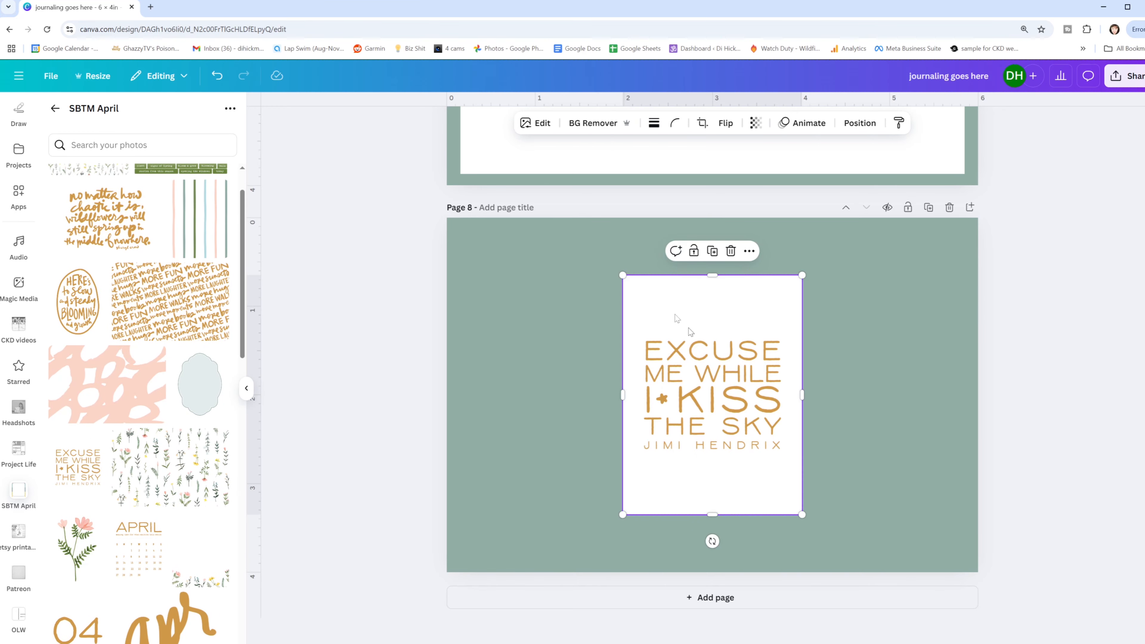
pyautogui.click(588, 125)
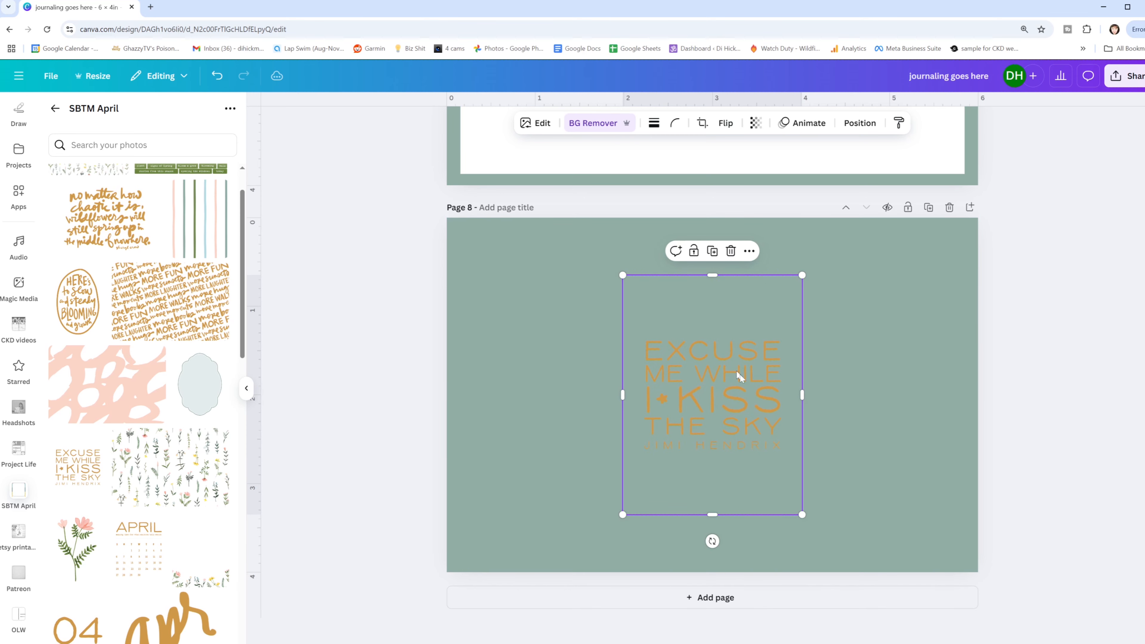
pyautogui.moveTo(712, 276); pyautogui.dragTo(712, 329)
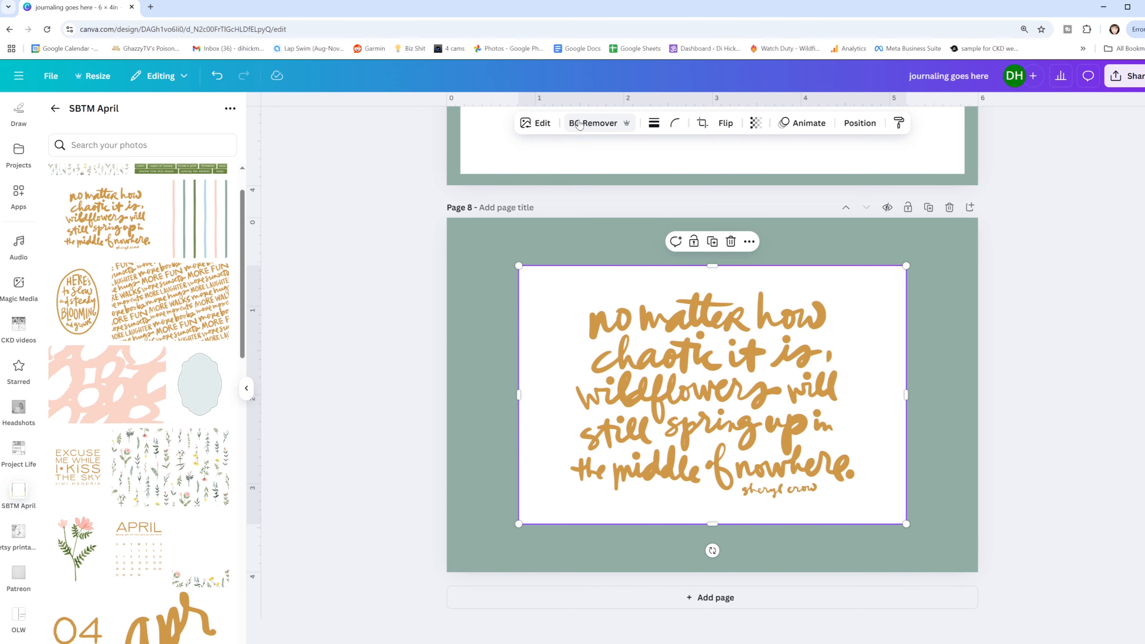
# - Remove the background of the "no matter how chaotic it is" card on page 8 and whiten its lettering with Custom duotone shadows
pyautogui.click(580, 124)
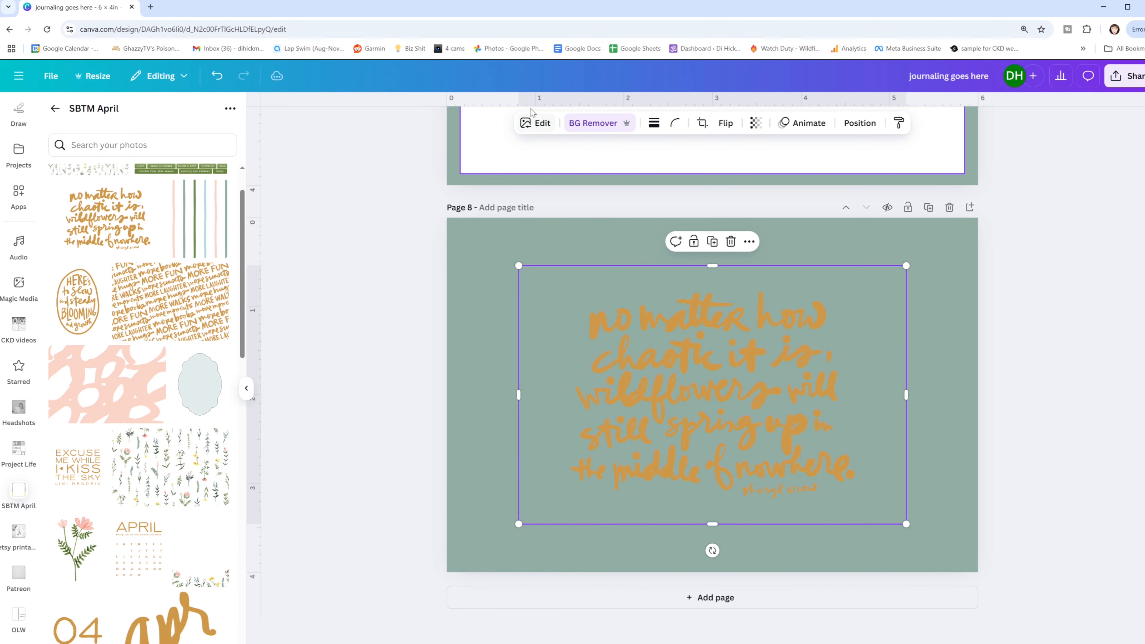
pyautogui.click(535, 123)
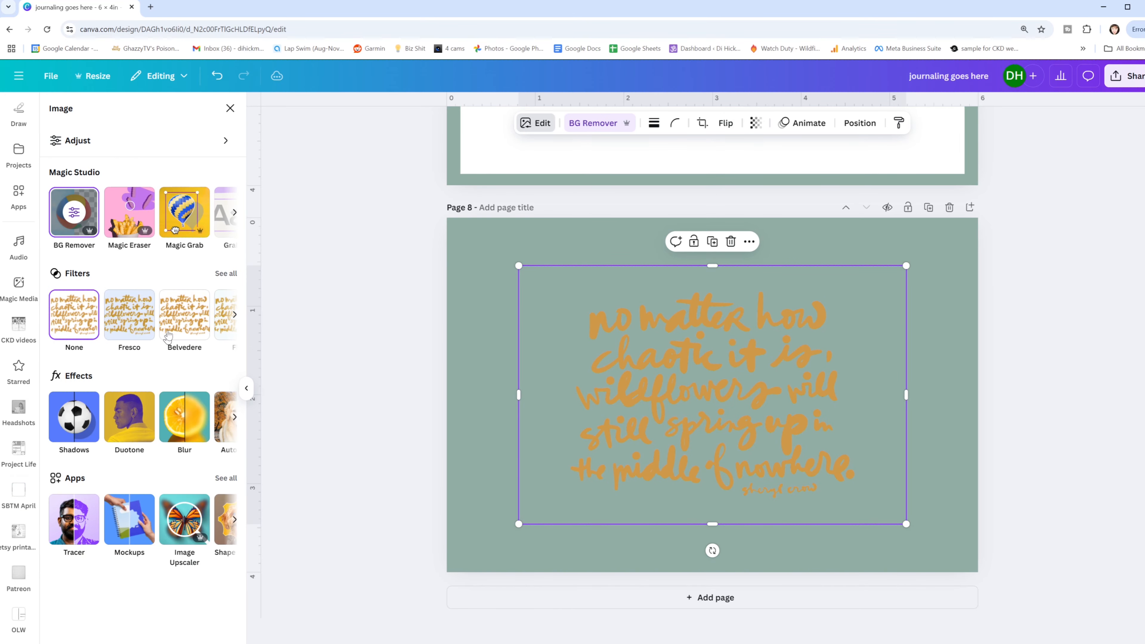
pyautogui.click(118, 403)
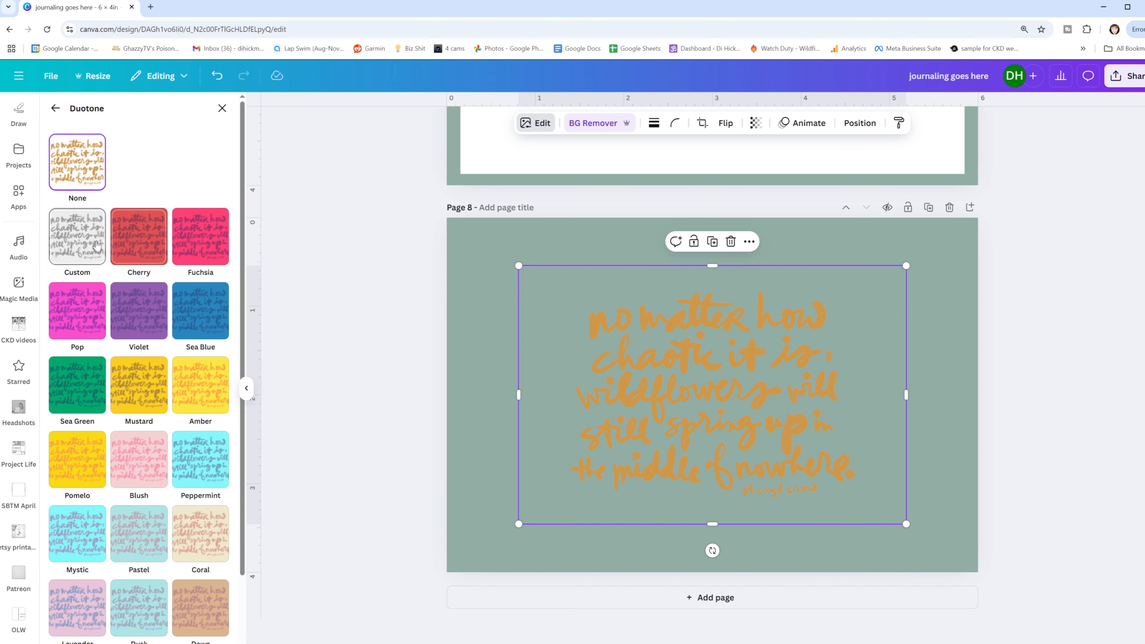
pyautogui.click(85, 229)
pyautogui.click(220, 323)
pyautogui.click(237, 359)
pyautogui.moveTo(236, 359); pyautogui.dragTo(211, 342)
pyautogui.click(393, 306)
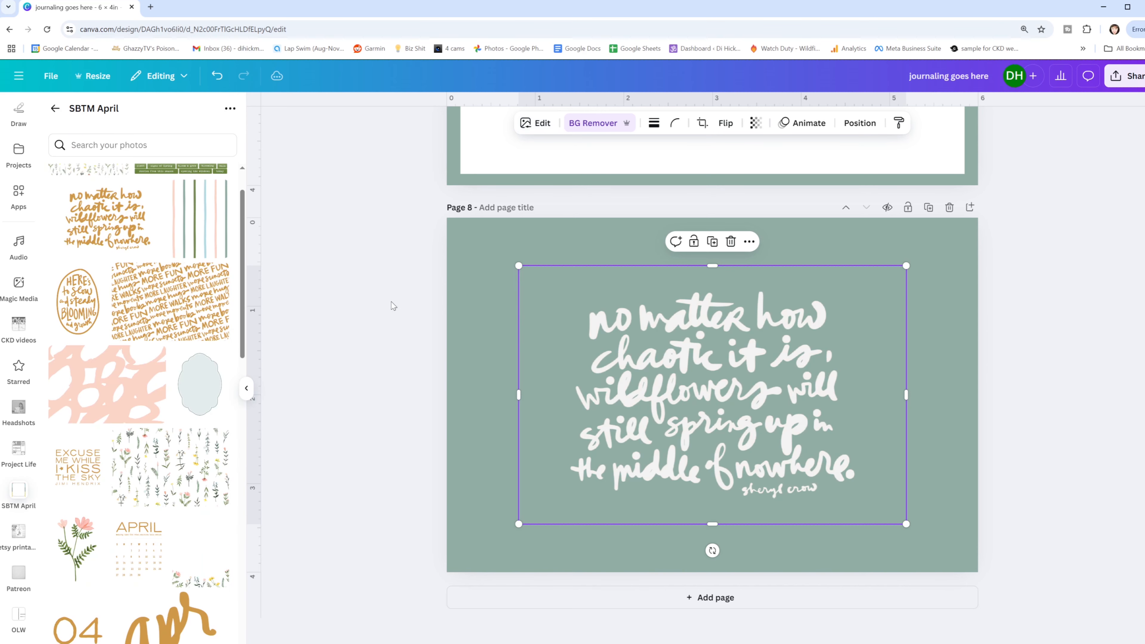
# - Enlarge the wildflowers quote to fill page 8 and crop the empty strip along its left edge
pyautogui.moveTo(520, 265); pyautogui.dragTo(370, 205)
pyautogui.moveTo(714, 332); pyautogui.dragTo(782, 379)
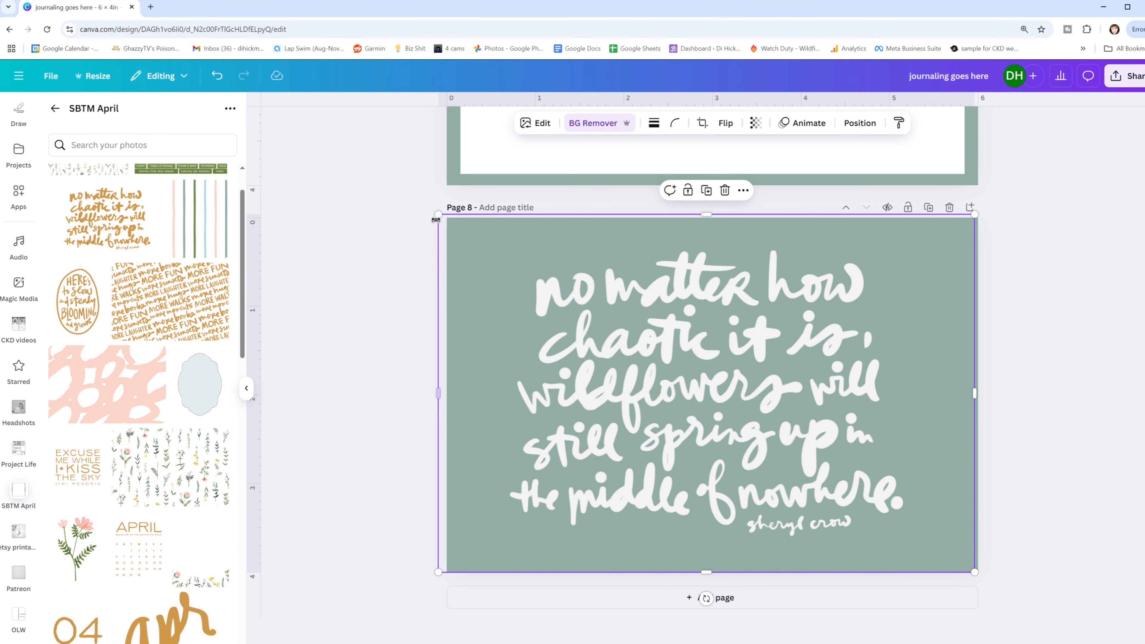
pyautogui.moveTo(437, 212); pyautogui.dragTo(448, 219)
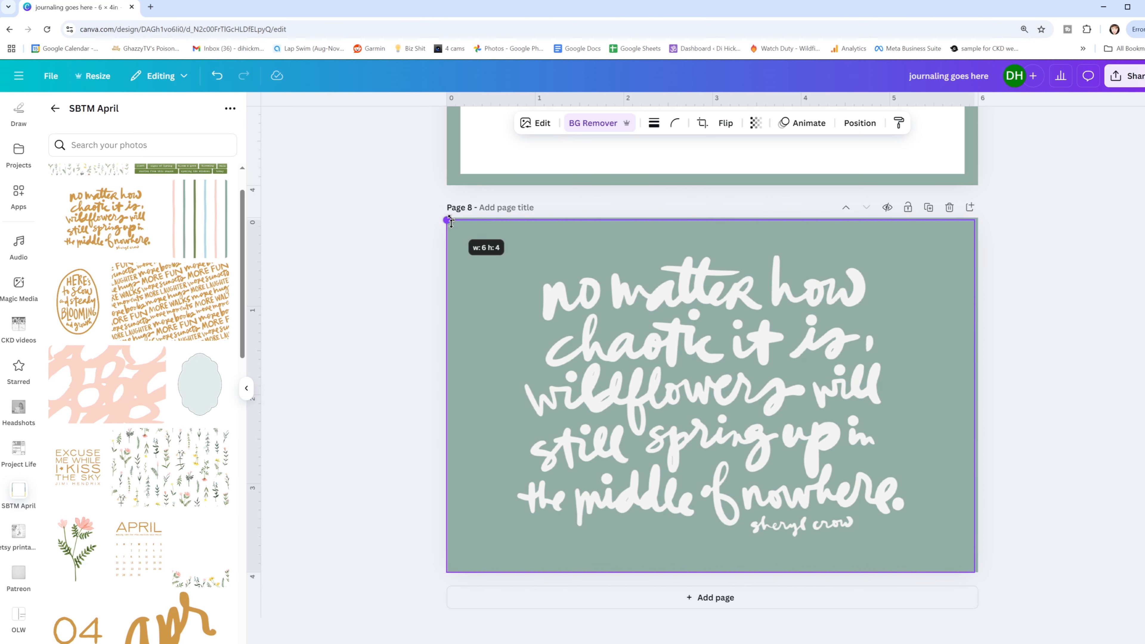
pyautogui.moveTo(447, 397); pyautogui.dragTo(475, 396)
pyautogui.click(389, 384)
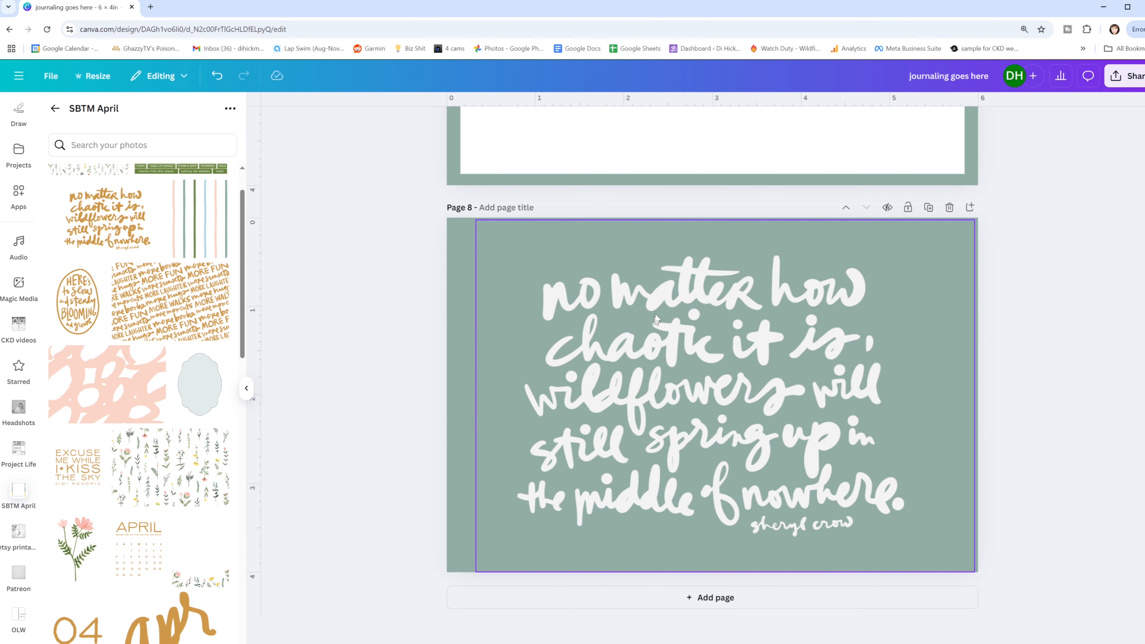
# - Apply the Amber duotone to the wildflowers quote on page 8
pyautogui.click(677, 346)
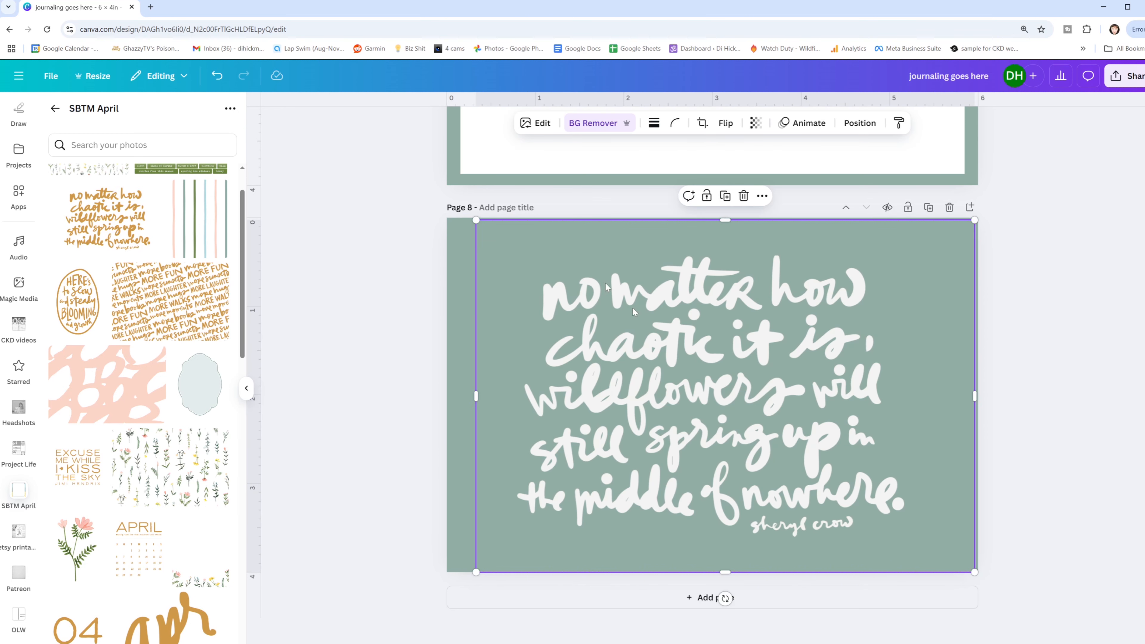
pyautogui.click(543, 126)
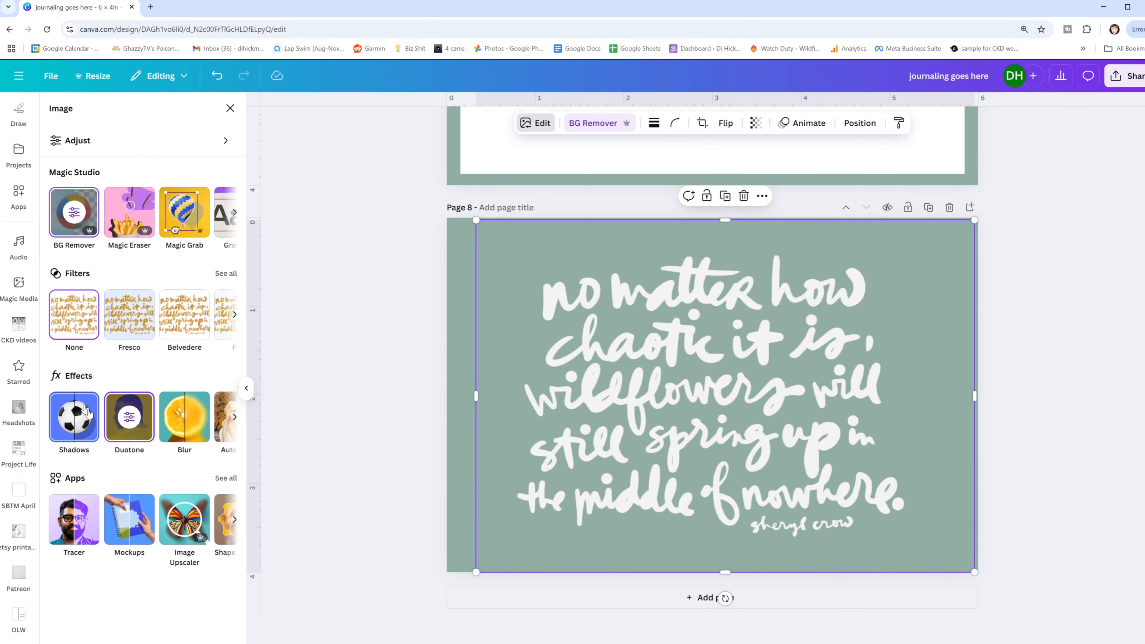
pyautogui.click(128, 426)
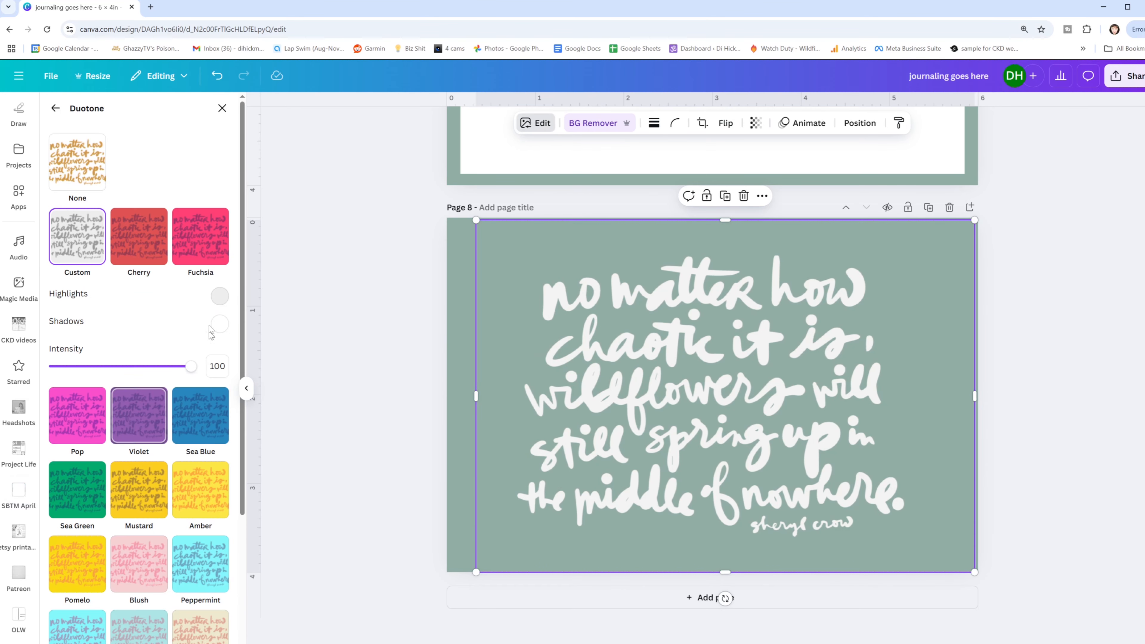
pyautogui.click(193, 496)
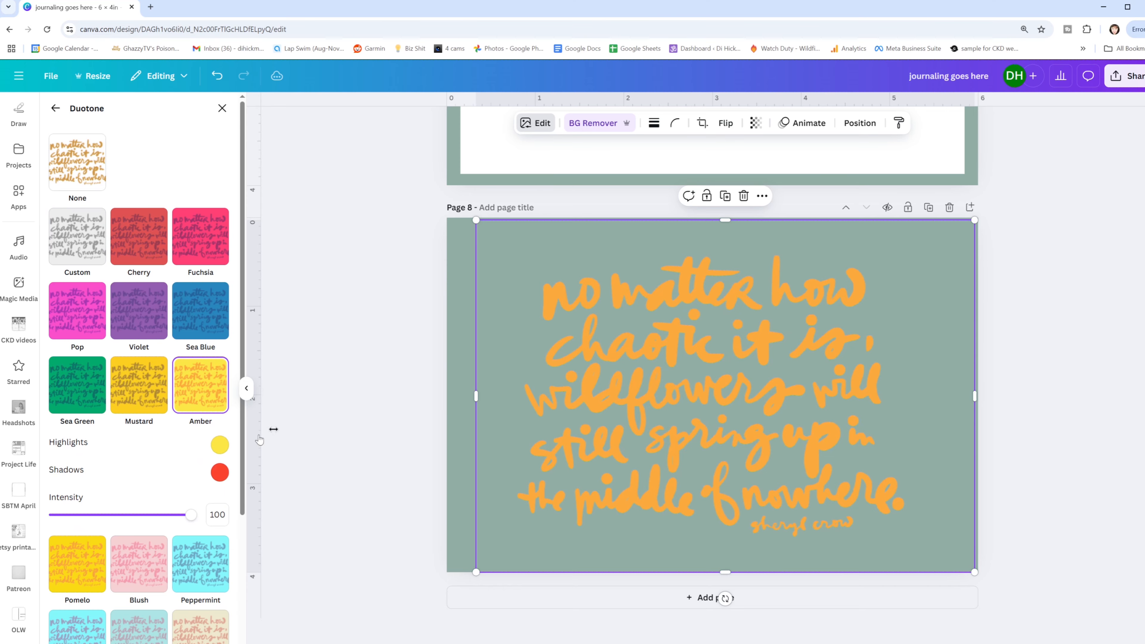
# - Change page 8's background to the pale yellow document color
pyautogui.click(468, 286)
pyautogui.click(630, 123)
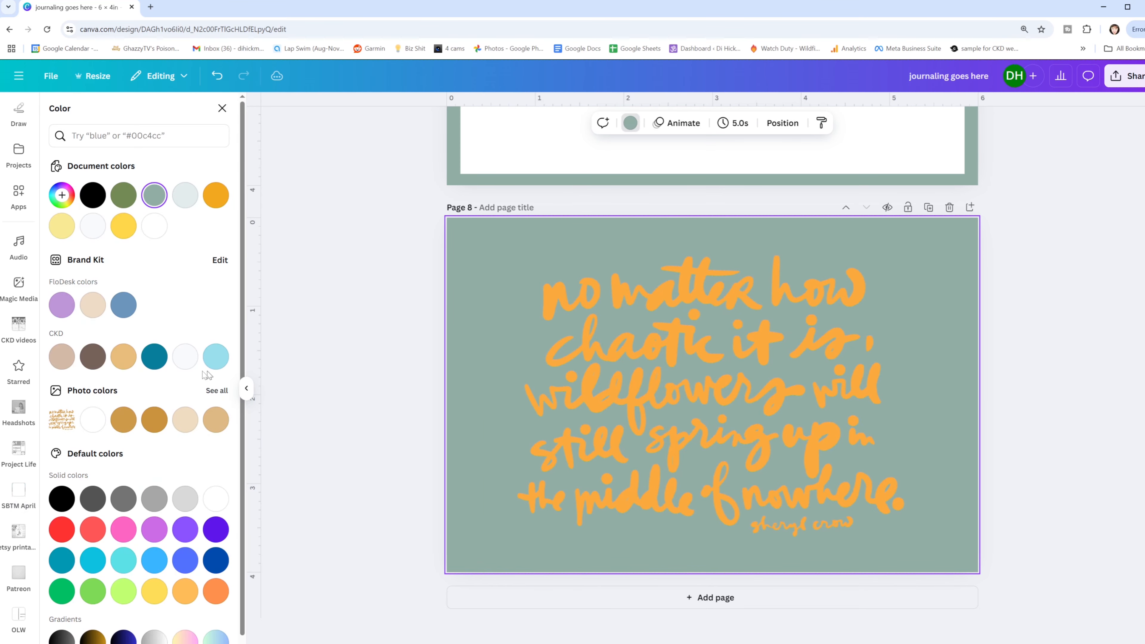
pyautogui.click(61, 226)
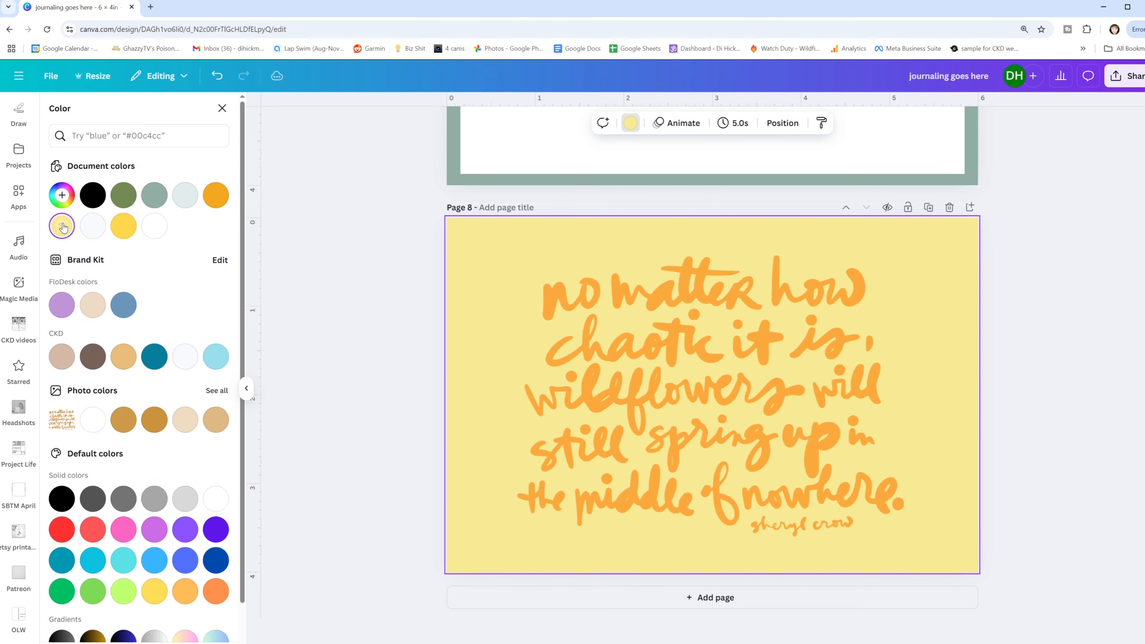
pyautogui.click(1046, 312)
# - Shrink the wildflowers quote to about 3 in wide and place it in the left half of page 8
pyautogui.moveTo(961, 417); pyautogui.dragTo(919, 397)
pyautogui.moveTo(919, 220); pyautogui.dragTo(676, 337)
pyautogui.moveTo(611, 468); pyautogui.dragTo(587, 355)
pyautogui.moveTo(691, 463); pyautogui.dragTo(702, 494)
pyautogui.moveTo(589, 417)
pyautogui.mouseDown()
pyautogui.moveTo(590, 354)
pyautogui.moveTo(589, 424)
pyautogui.mouseUp()
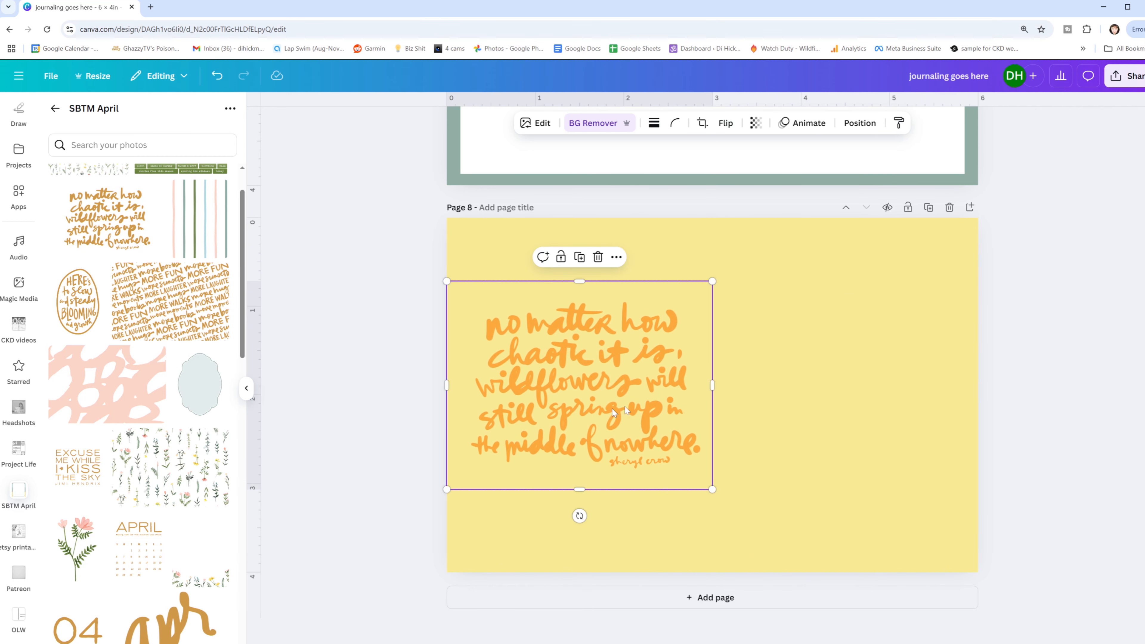
pyautogui.click(703, 494)
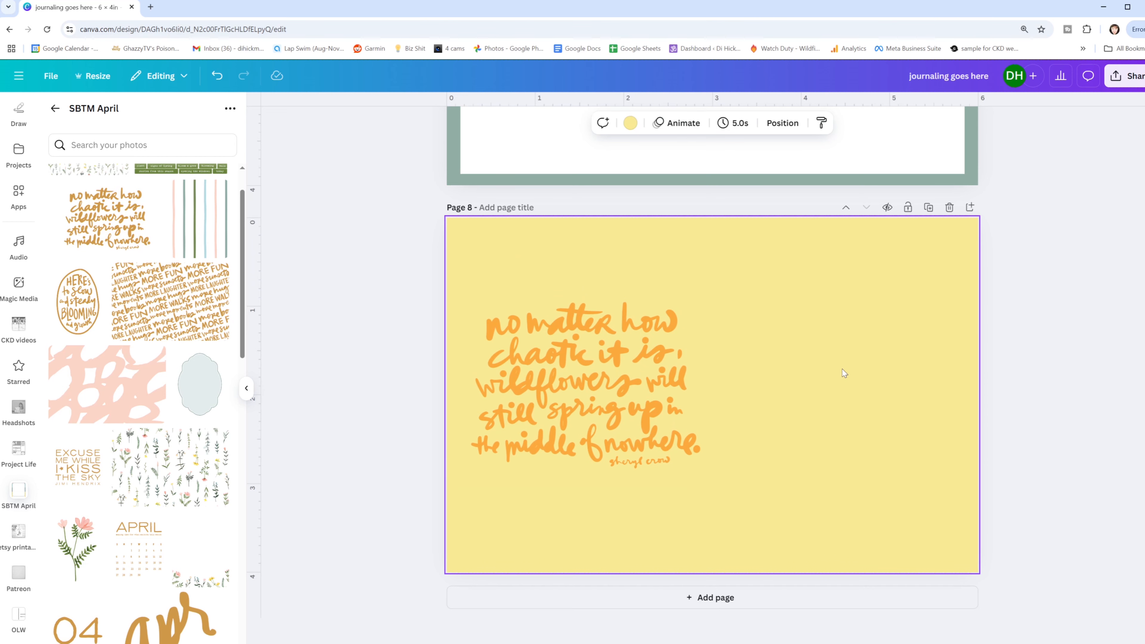
# - Place the "signs of SPRING" tag on the right side of page 8 and delete the wildflowers quote
pyautogui.scroll(-15, 150, 479)
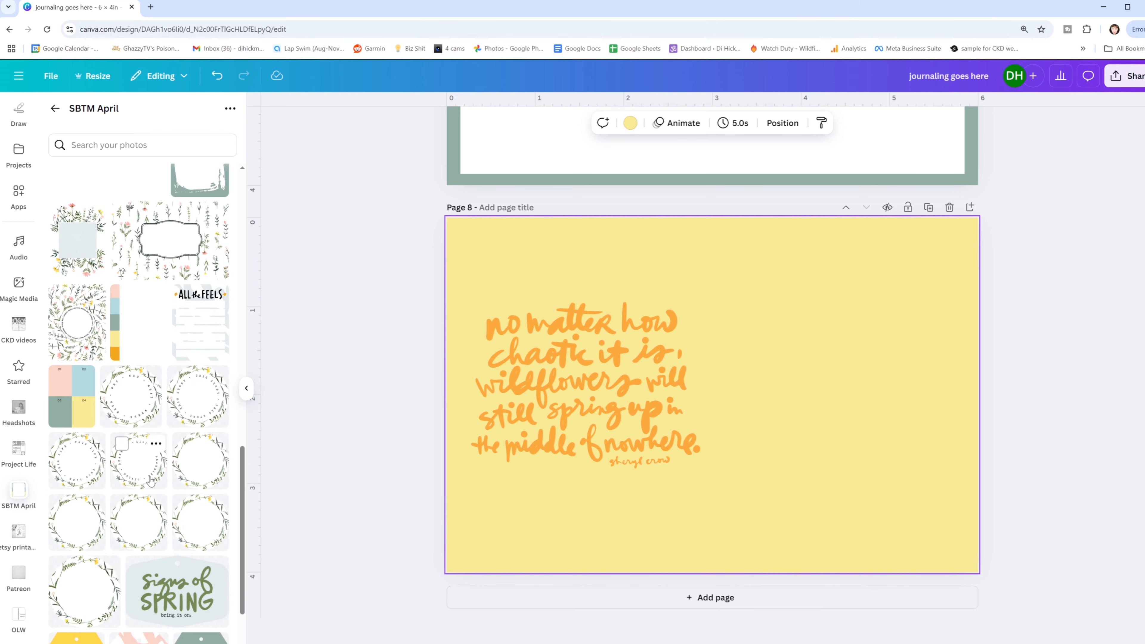
pyautogui.scroll(-4, 150, 481)
pyautogui.click(175, 439)
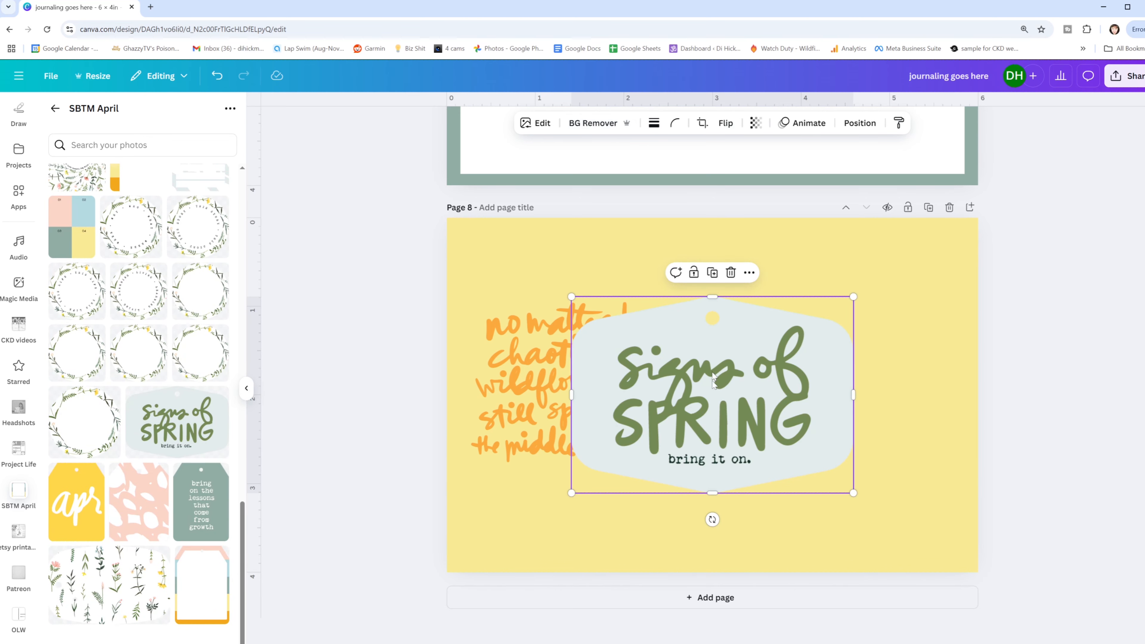
pyautogui.moveTo(699, 391); pyautogui.dragTo(810, 372)
pyautogui.click(572, 355)
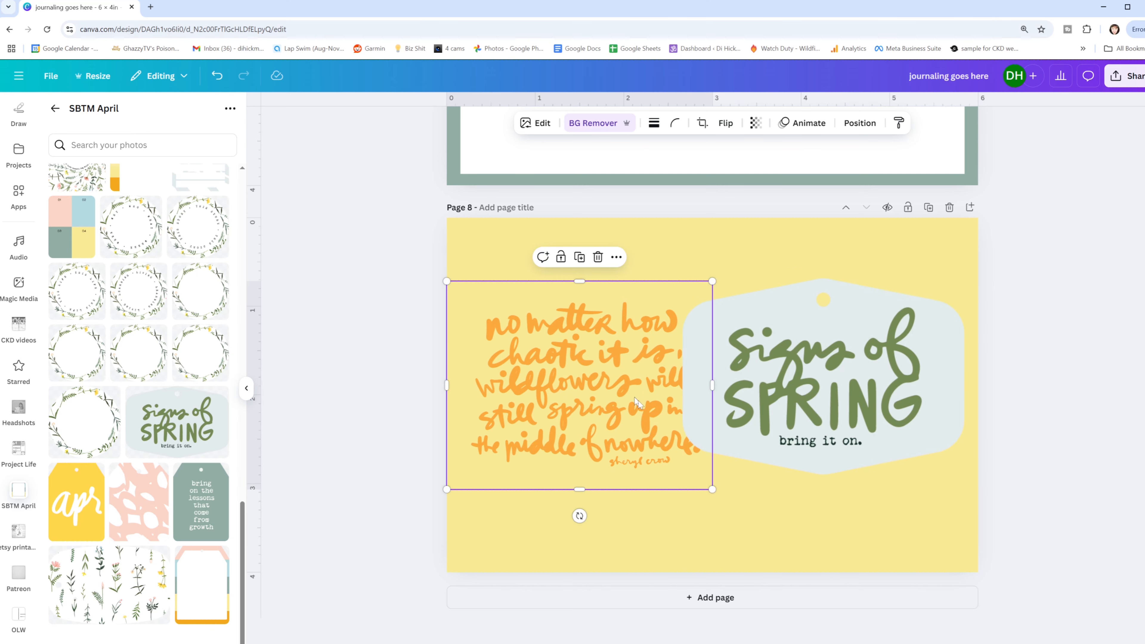
pyautogui.press('Delete')
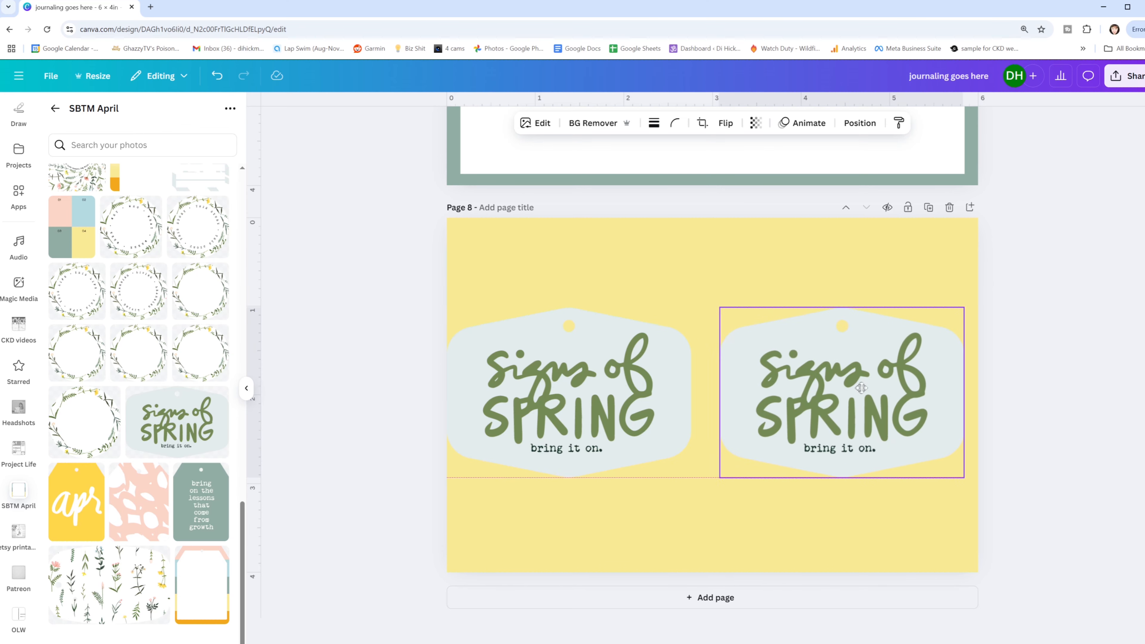
# - Shrink the "signs of SPRING" tag to fit the right half of page 8 and place a copy in the left half
pyautogui.moveTo(866, 388); pyautogui.dragTo(878, 388)
pyautogui.moveTo(561, 420); pyautogui.dragTo(548, 400)
pyautogui.click(546, 539)
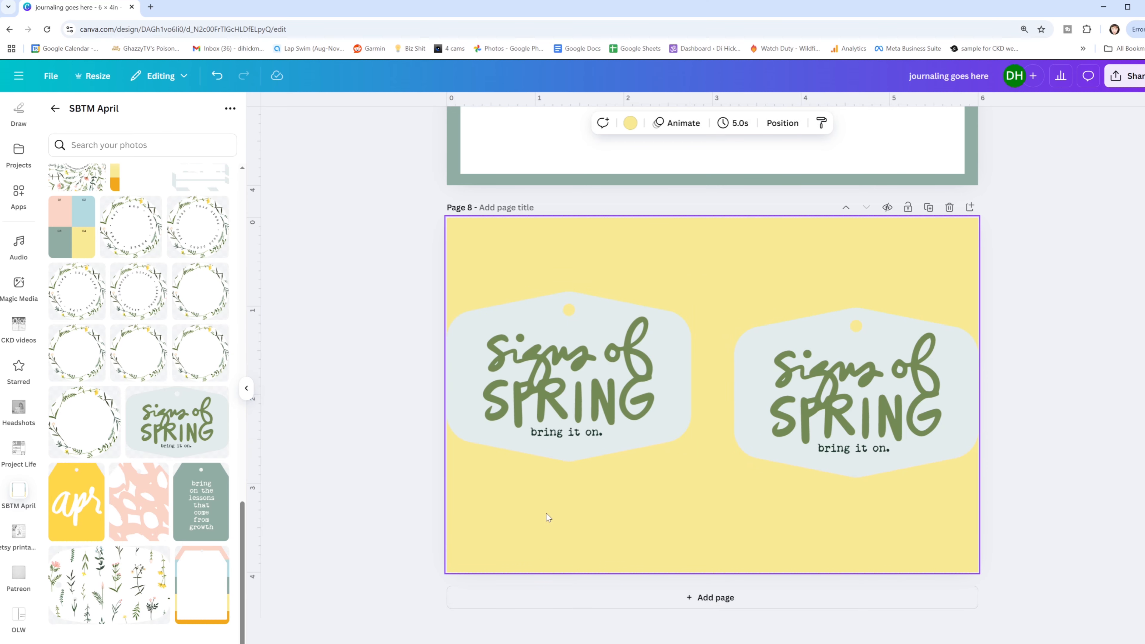
# - Cover the left half of page 8 with a 3.05 × 4 in rectangle filled in the tag's pale blue-gray
pyautogui.click(569, 458)
pyautogui.hotkey('ctrl', 'v')
pyautogui.moveTo(710, 340); pyautogui.dragTo(502, 222)
pyautogui.moveTo(499, 325); pyautogui.dragTo(499, 572)
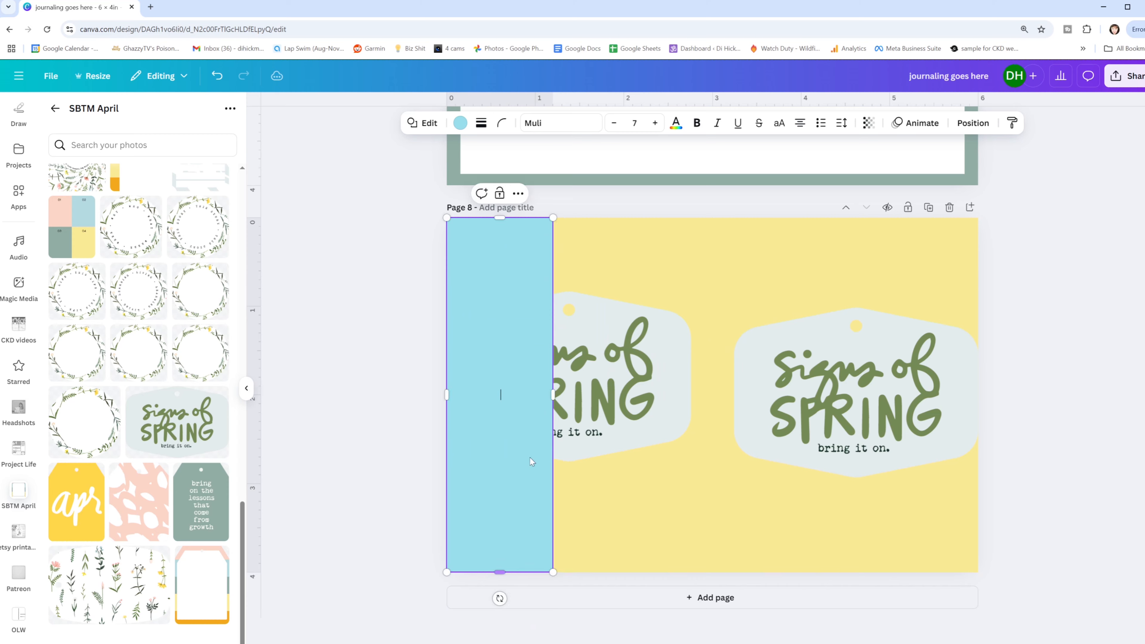
pyautogui.moveTo(552, 395); pyautogui.dragTo(717, 335)
pyautogui.click(461, 125)
pyautogui.click(62, 227)
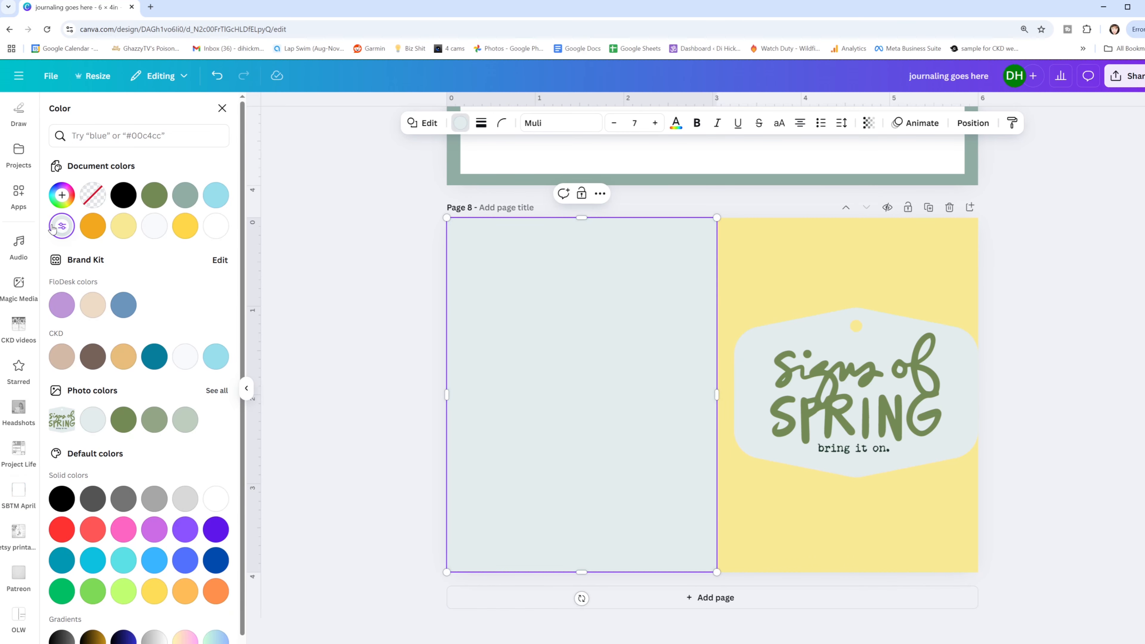
# - Send the pale blue-gray rectangle behind the left "signs of SPRING" tag and move the tag to the top of the panel
pyautogui.click(974, 123)
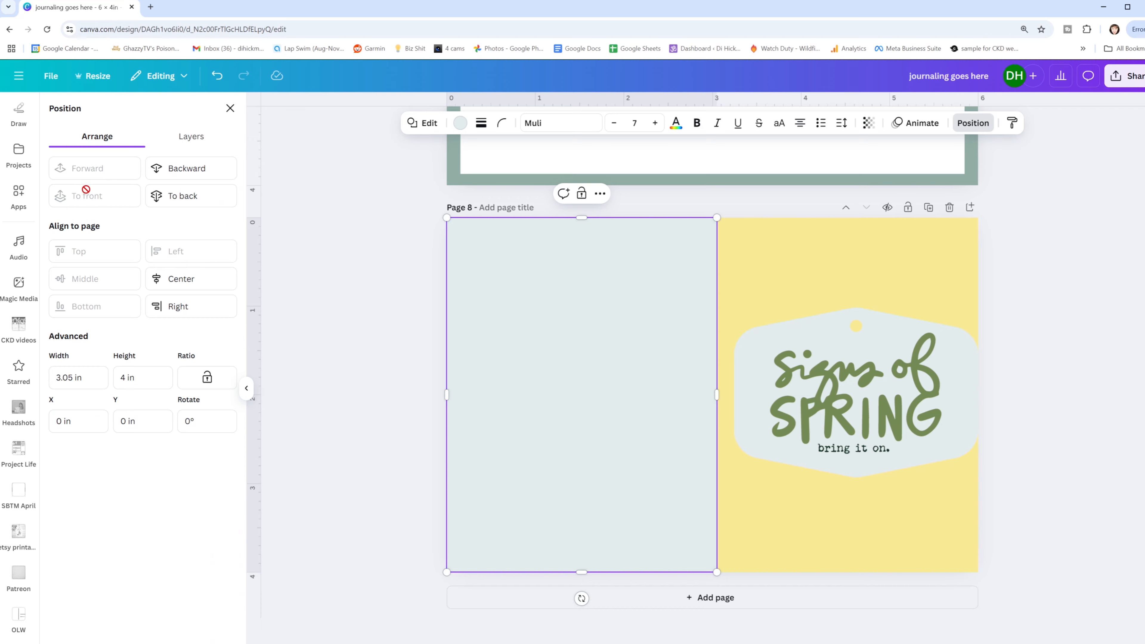
pyautogui.click(179, 164)
pyautogui.click(342, 375)
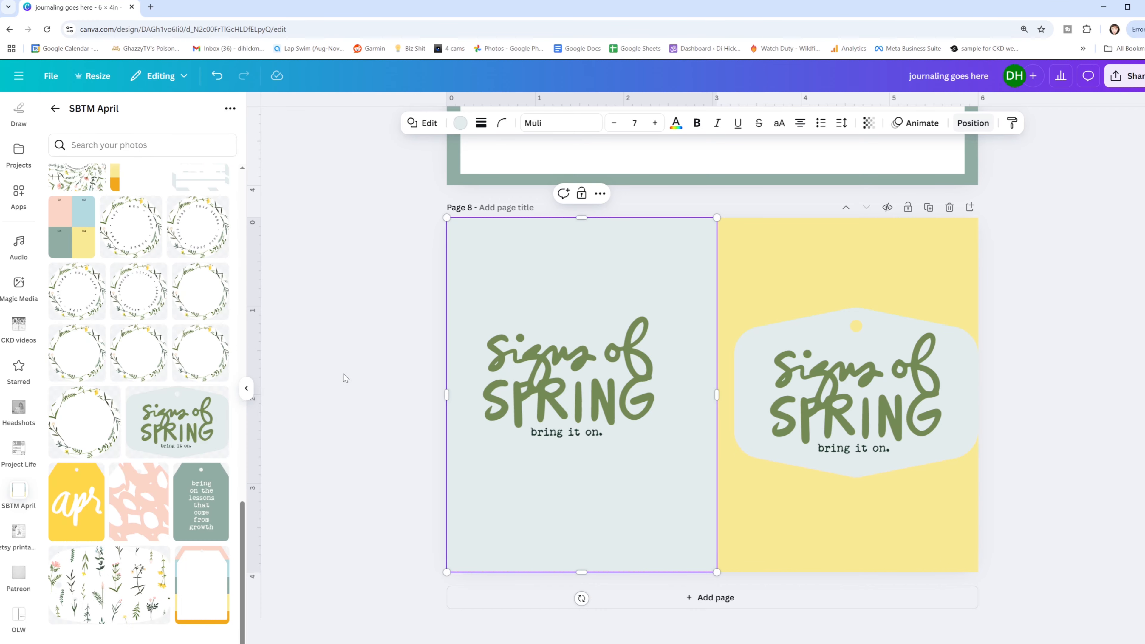
pyautogui.moveTo(579, 364); pyautogui.dragTo(570, 309)
pyautogui.click(374, 414)
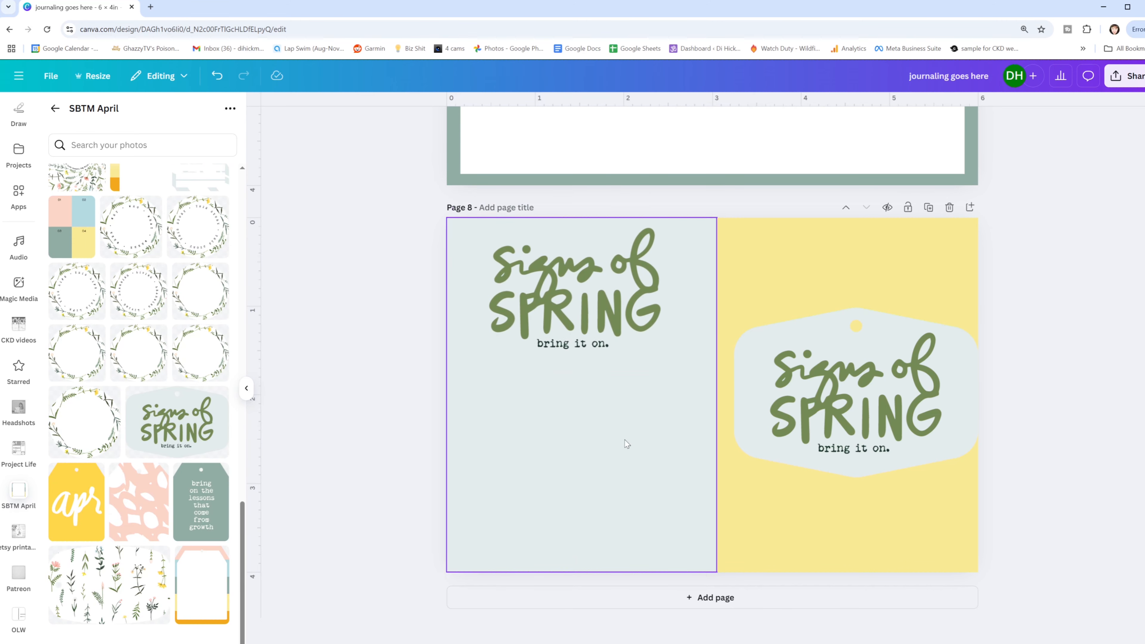
# - Add a white journaling rectangle below the "signs of SPRING" lettering in the left half of page 8
pyautogui.press('r')
pyautogui.moveTo(705, 360); pyautogui.dragTo(505, 382)
pyautogui.moveTo(571, 415); pyautogui.dragTo(683, 415)
pyautogui.moveTo(573, 467); pyautogui.dragTo(570, 548)
pyautogui.click(460, 123)
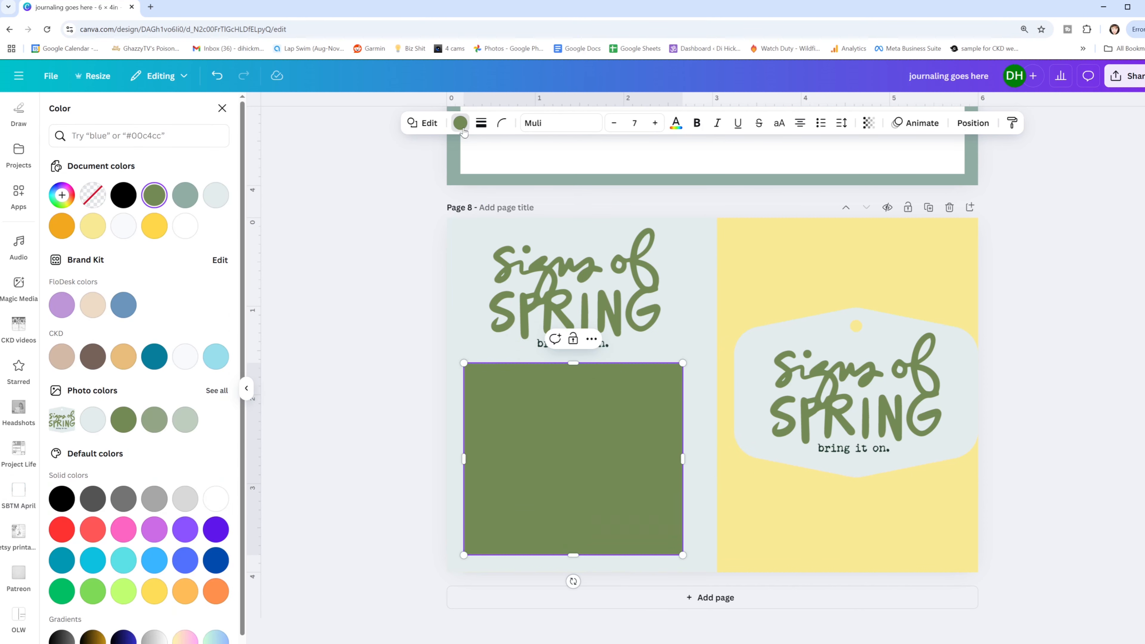
pyautogui.click(184, 226)
pyautogui.click(301, 290)
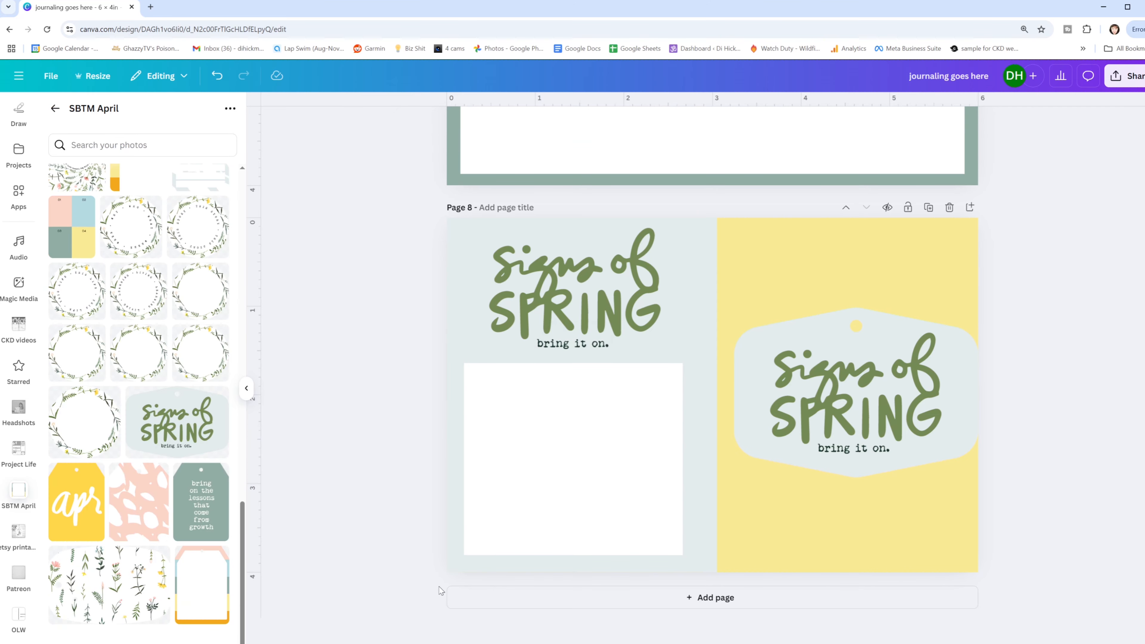
# - Remove the background of the right "signs of SPRING" tag and check its cutout in the Background Remover
pyautogui.click(800, 366)
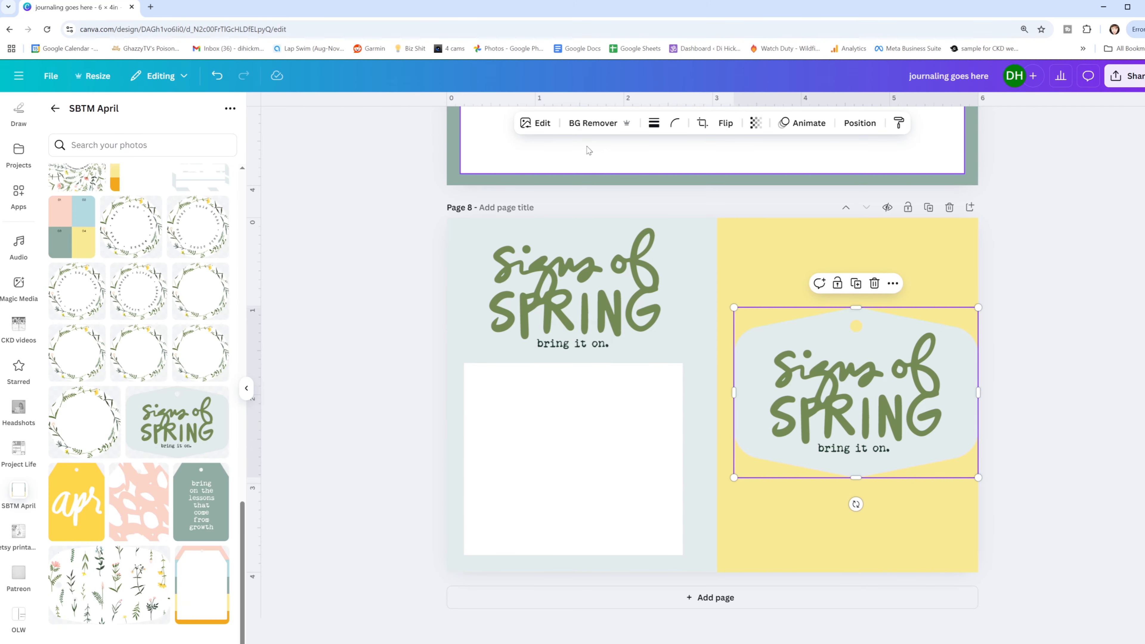
pyautogui.click(591, 129)
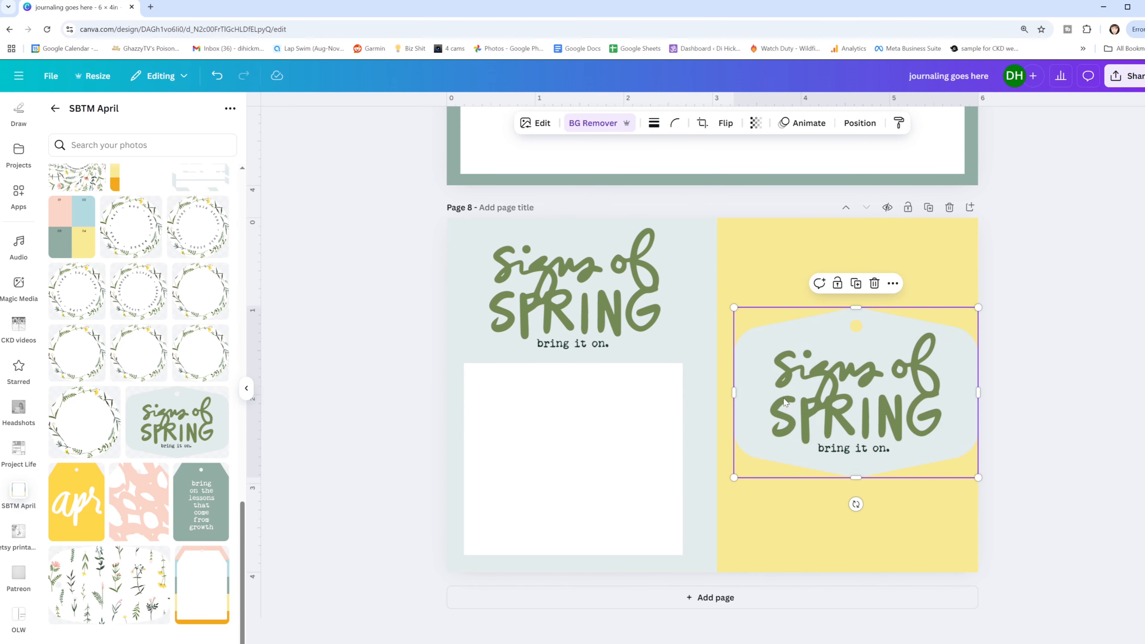
pyautogui.click(858, 328)
pyautogui.click(867, 336)
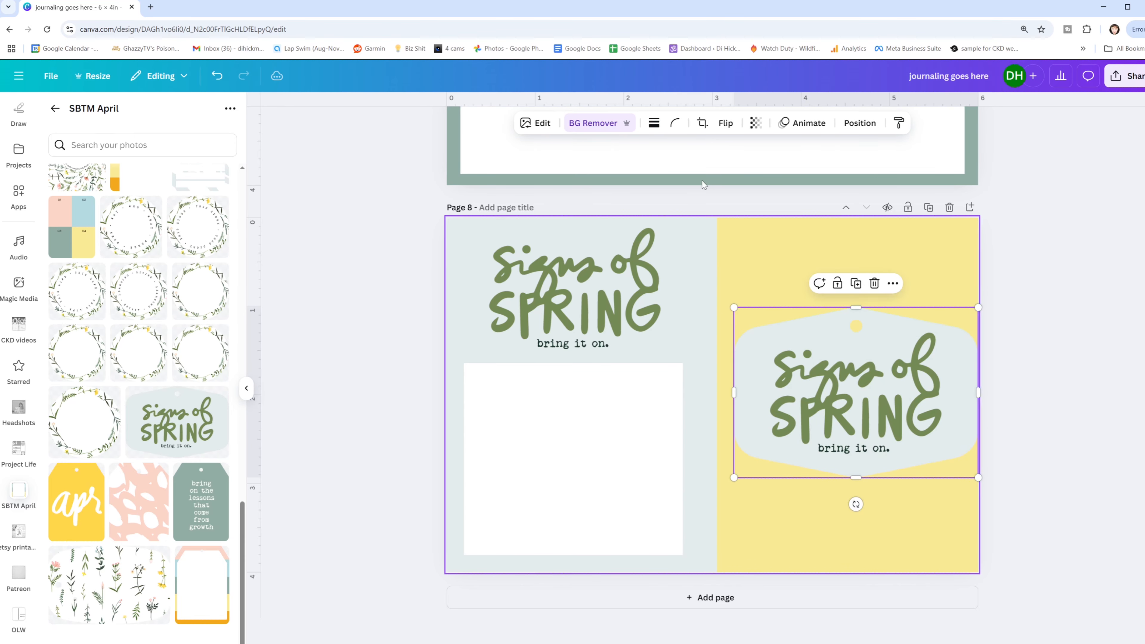
pyautogui.click(587, 131)
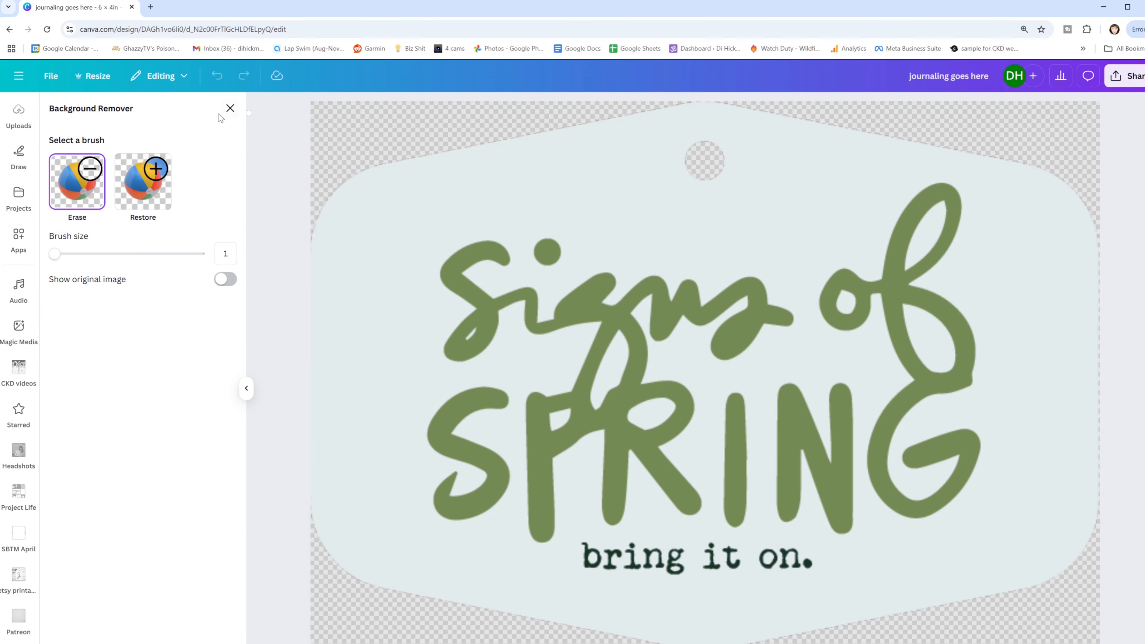
pyautogui.click(230, 109)
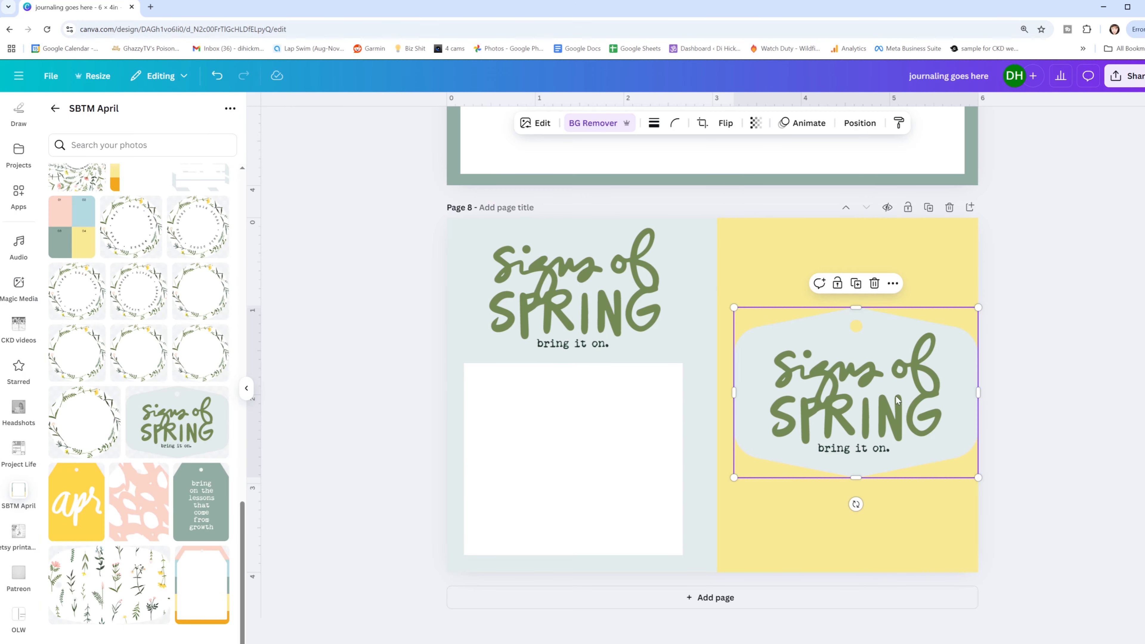
# - Crop the top and bottom of the right "signs of SPRING" tag and move it onto a new page 9
pyautogui.moveTo(912, 391); pyautogui.dragTo(902, 282)
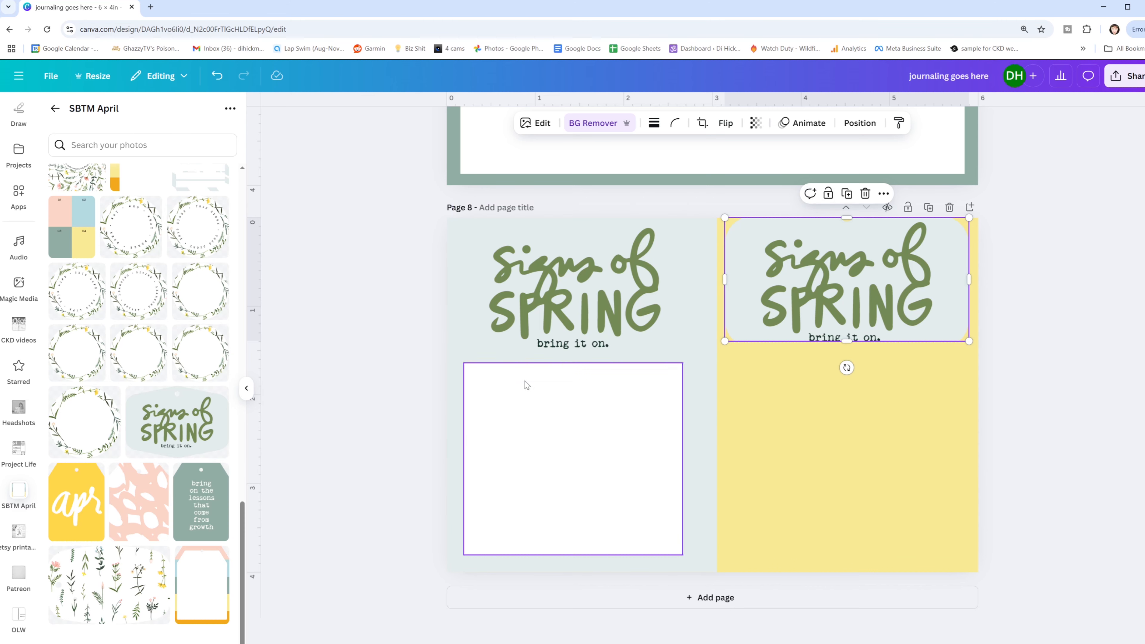
pyautogui.moveTo(851, 295); pyautogui.dragTo(846, 395)
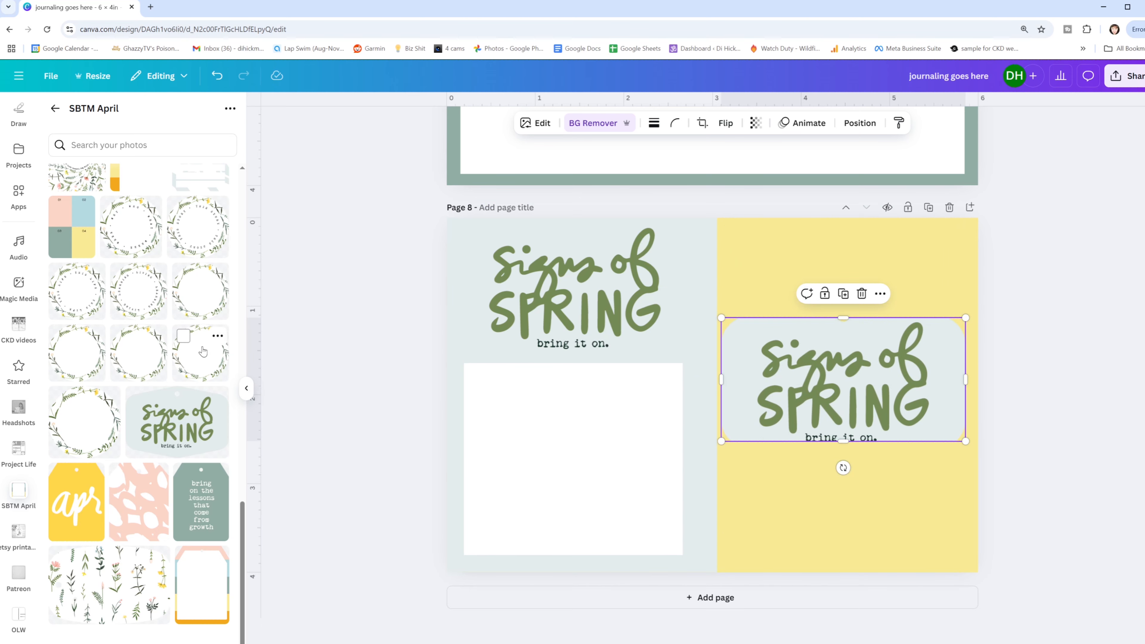
pyautogui.click(970, 207)
pyautogui.scroll(4, 779, 361)
pyautogui.moveTo(843, 203); pyautogui.dragTo(795, 522)
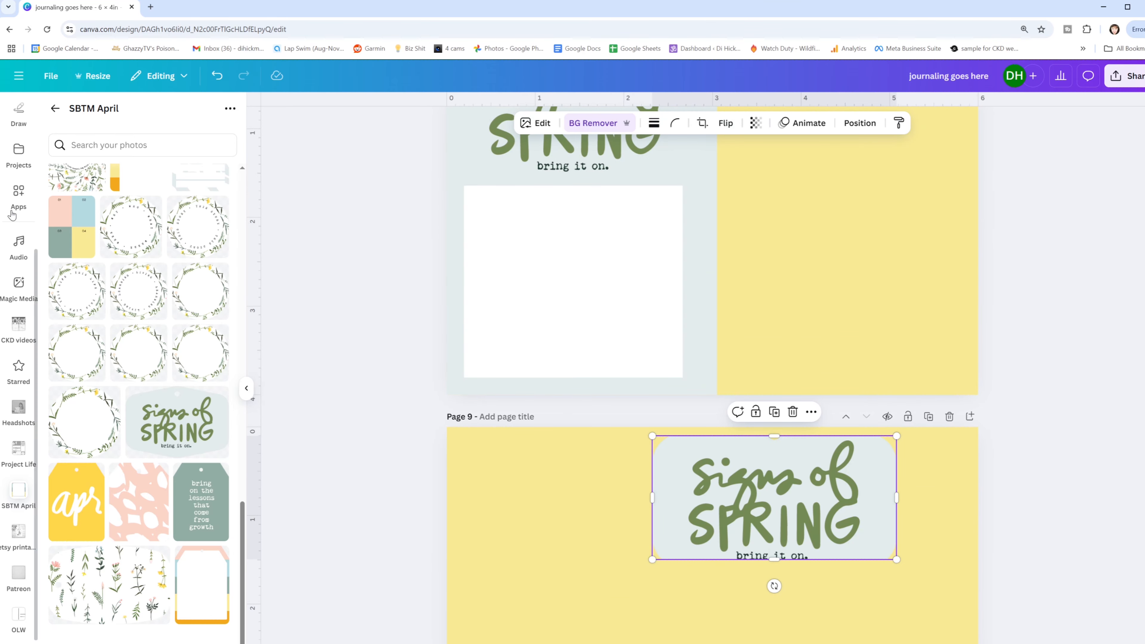
# - Add a botanical wreath circle to page 9, resize it to about 2.5 in wide and position it at the page's lower left
pyautogui.scroll(-2, 356, 392)
pyautogui.click(204, 292)
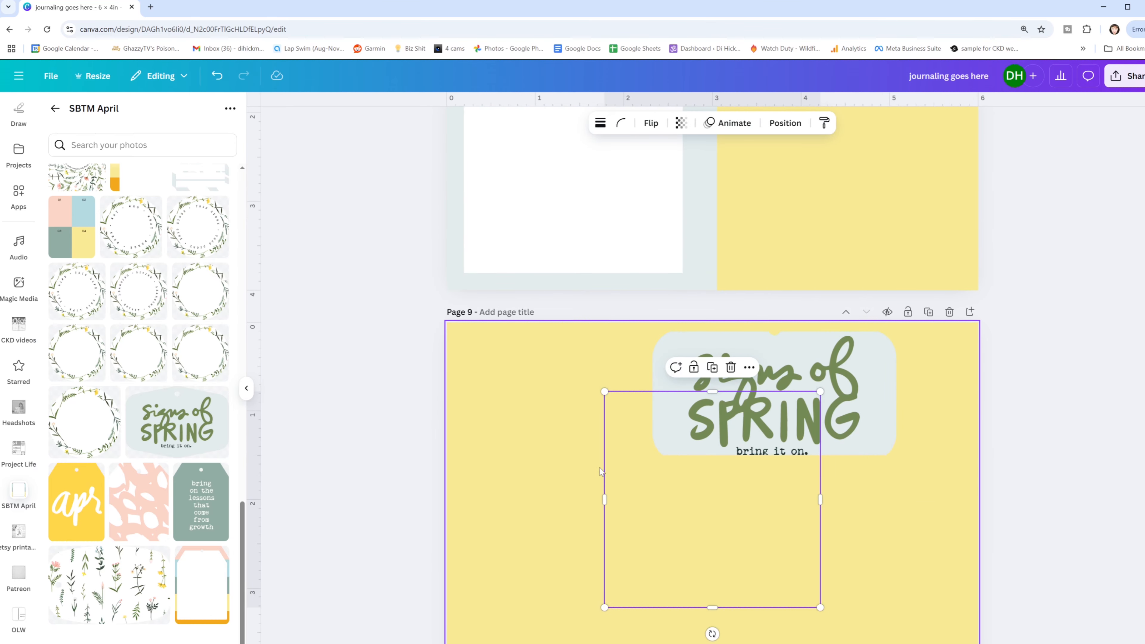
pyautogui.moveTo(665, 512); pyautogui.dragTo(604, 568)
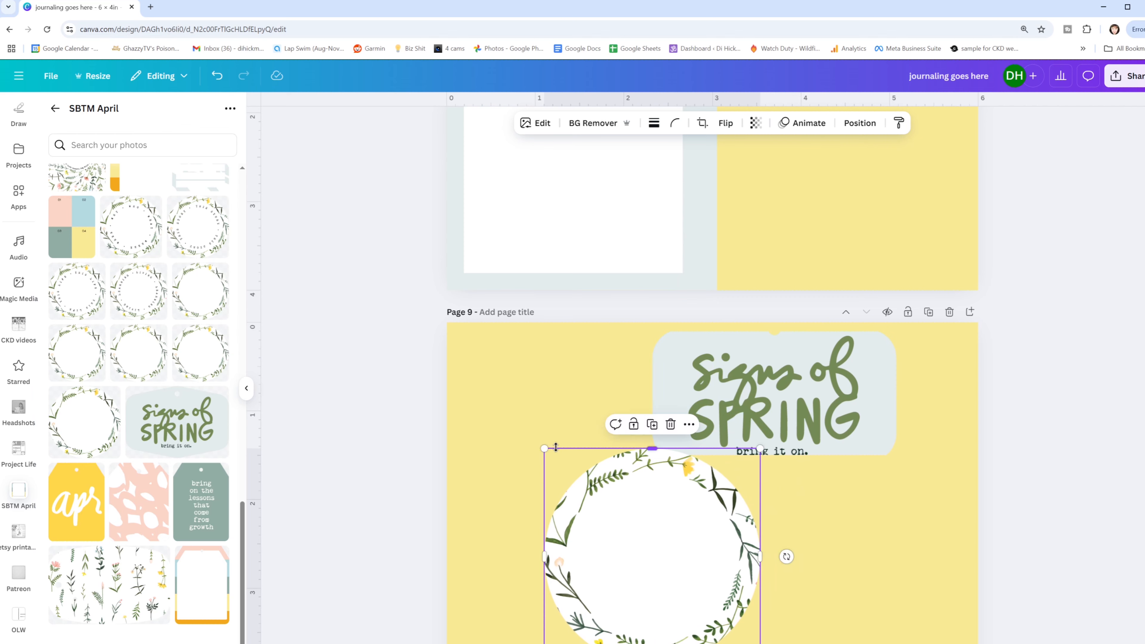
pyautogui.moveTo(544, 448); pyautogui.dragTo(474, 378)
pyautogui.moveTo(633, 500); pyautogui.dragTo(668, 500)
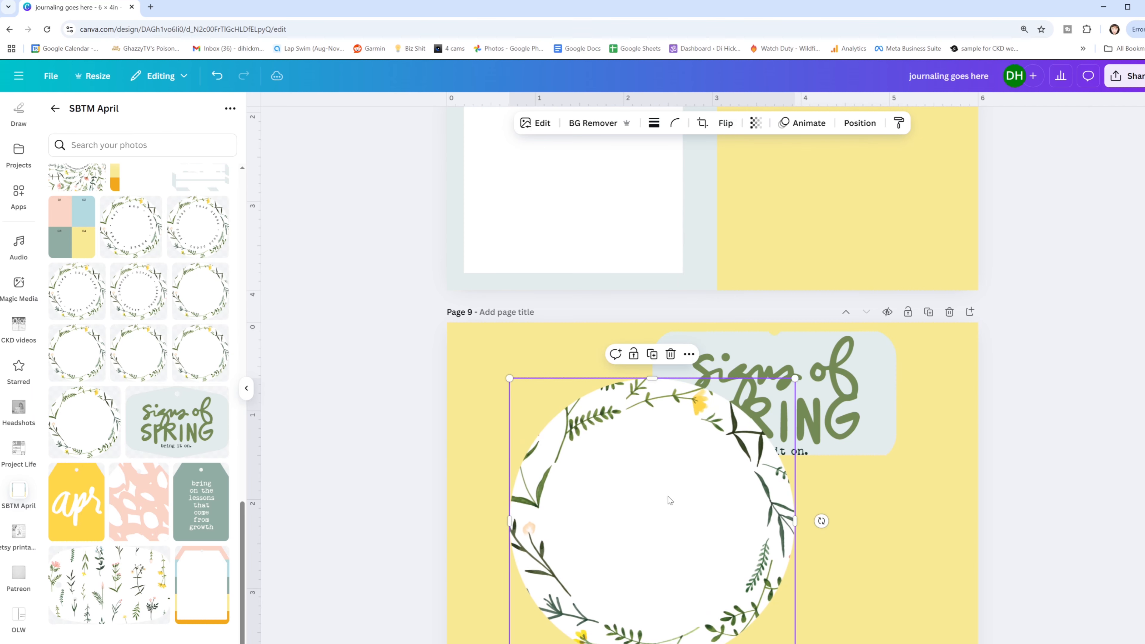
pyautogui.moveTo(796, 379); pyautogui.dragTo(734, 439)
pyautogui.moveTo(606, 554); pyautogui.dragTo(605, 486)
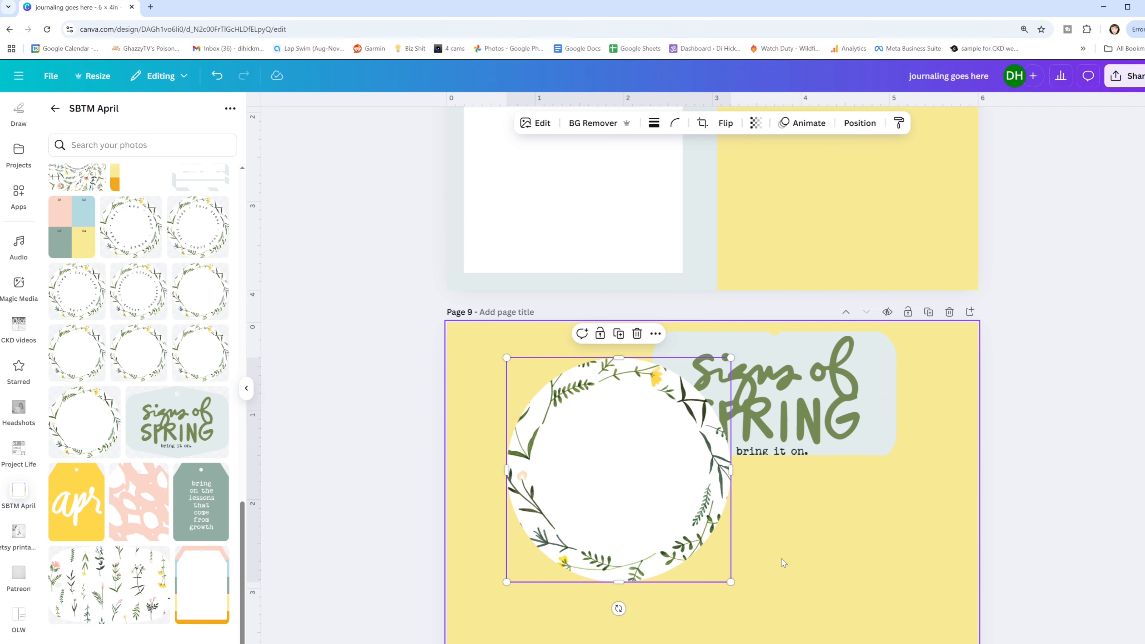
pyautogui.scroll(-2, 647, 358)
pyautogui.moveTo(612, 344); pyautogui.dragTo(559, 408)
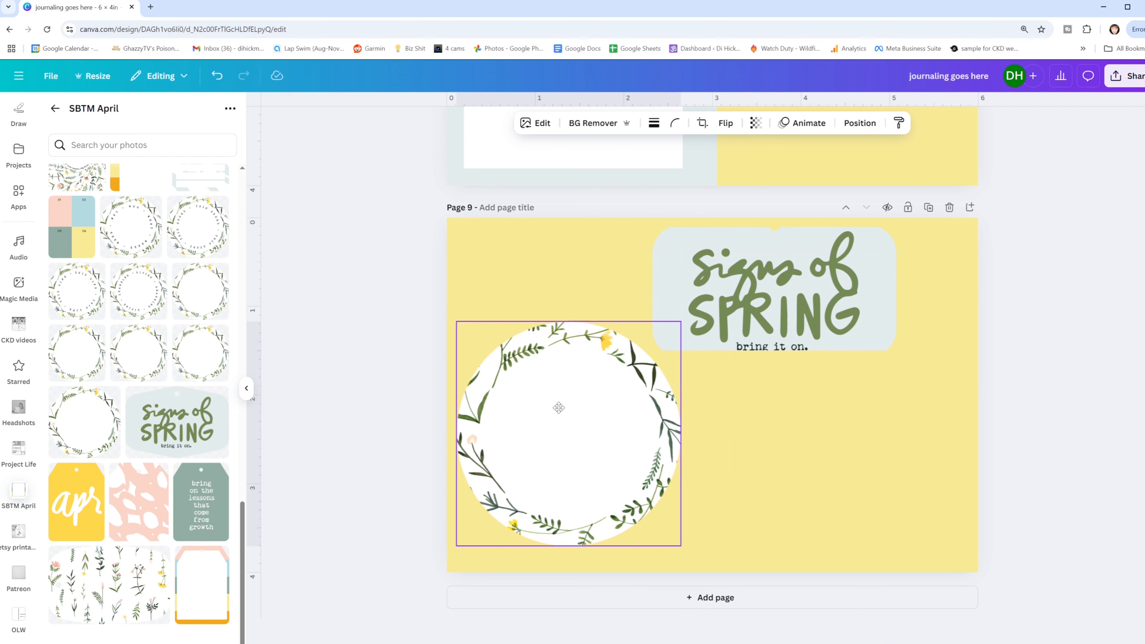
# - Recrop the "signs of SPRING" tag on page 9 closely around its lettering, including the full "bring it on." line
pyautogui.click(823, 308)
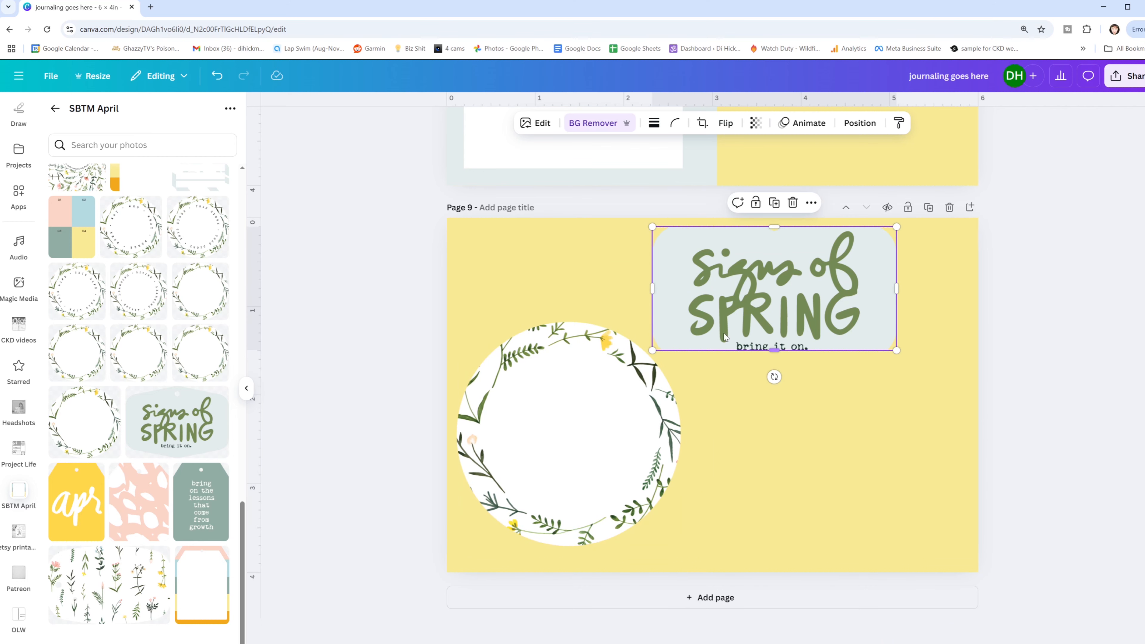
pyautogui.moveTo(653, 289); pyautogui.dragTo(680, 264)
pyautogui.moveTo(786, 350); pyautogui.dragTo(787, 358)
pyautogui.moveTo(893, 287); pyautogui.dragTo(867, 288)
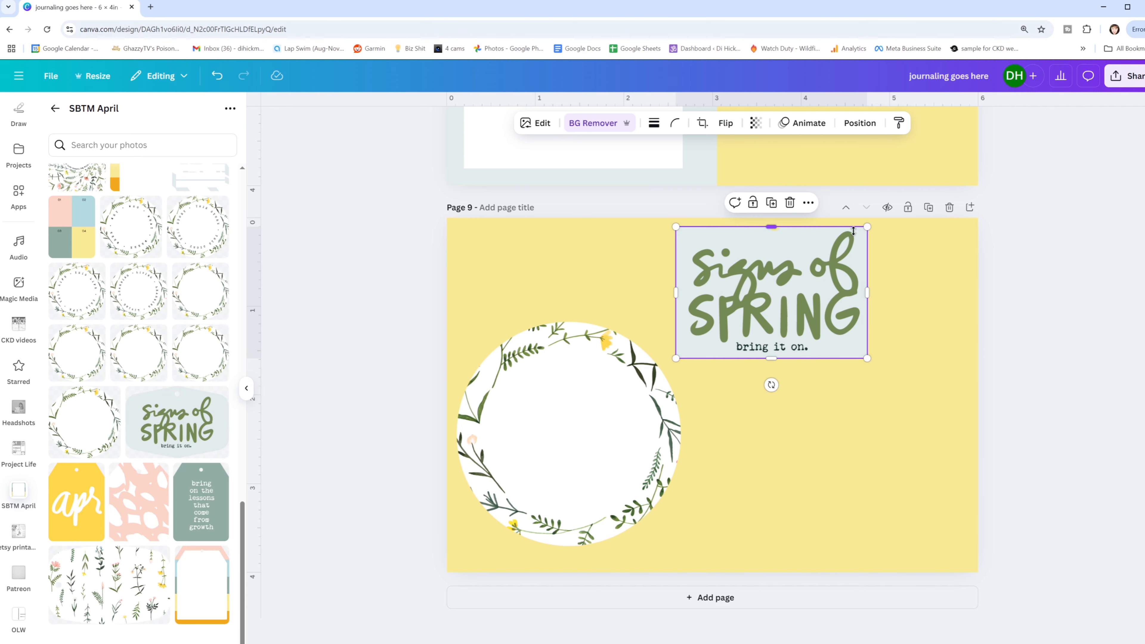
# - Shrink the "signs of SPRING" tag to 1.08 × 0.75 in, place it inside the wreath and bring it forward
pyautogui.moveTo(869, 228); pyautogui.dragTo(578, 417)
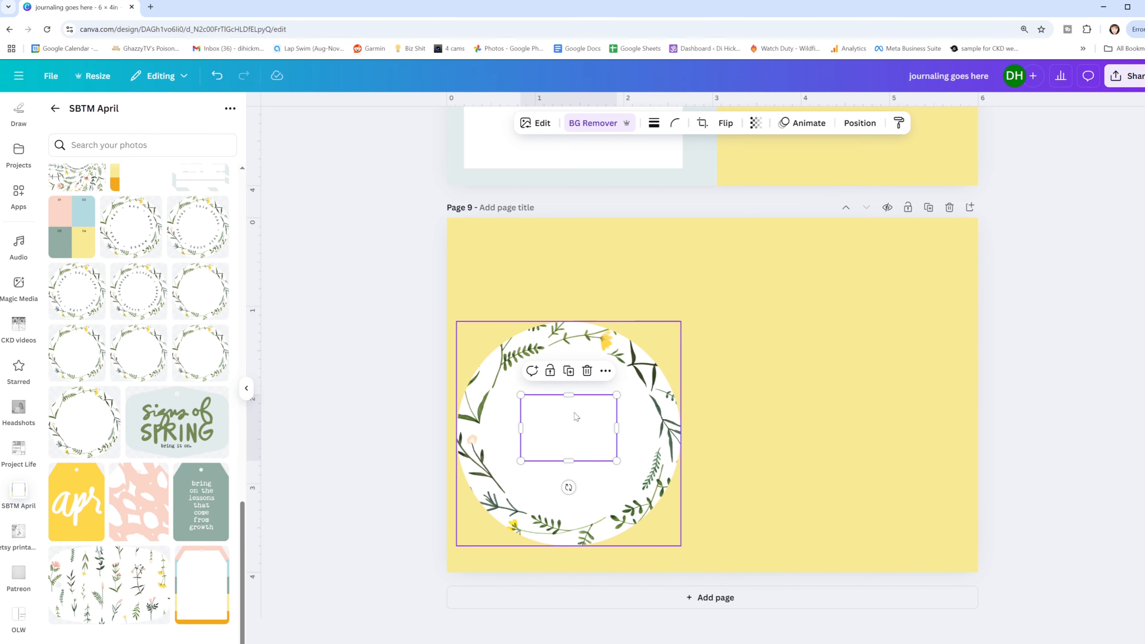
pyautogui.click(859, 123)
pyautogui.click(87, 168)
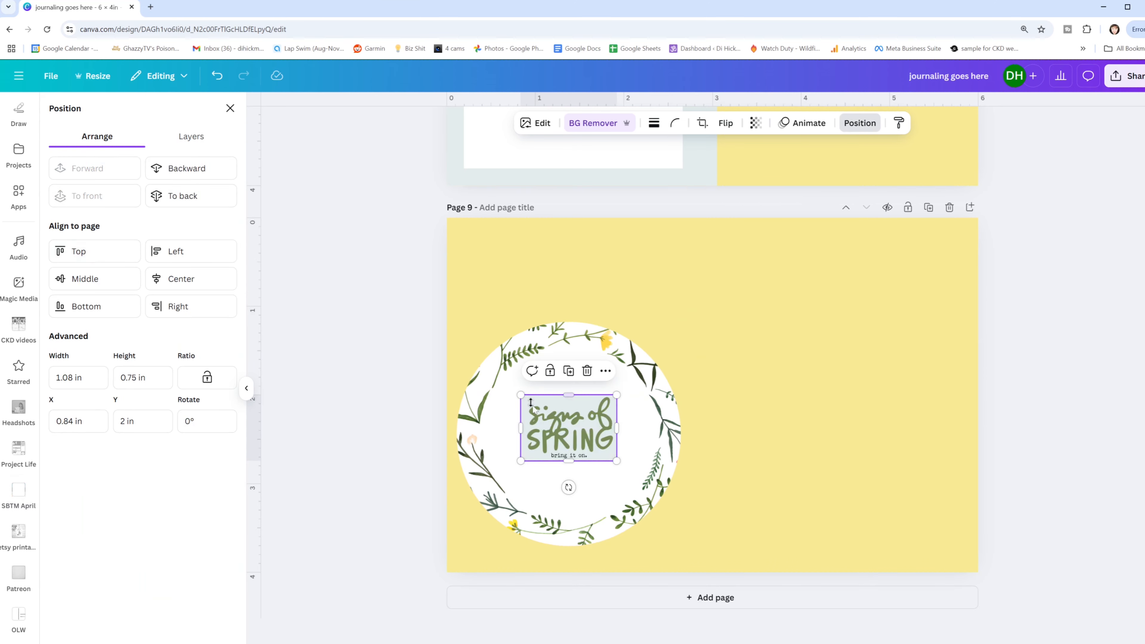
pyautogui.moveTo(583, 444); pyautogui.dragTo(577, 455)
pyautogui.click(698, 334)
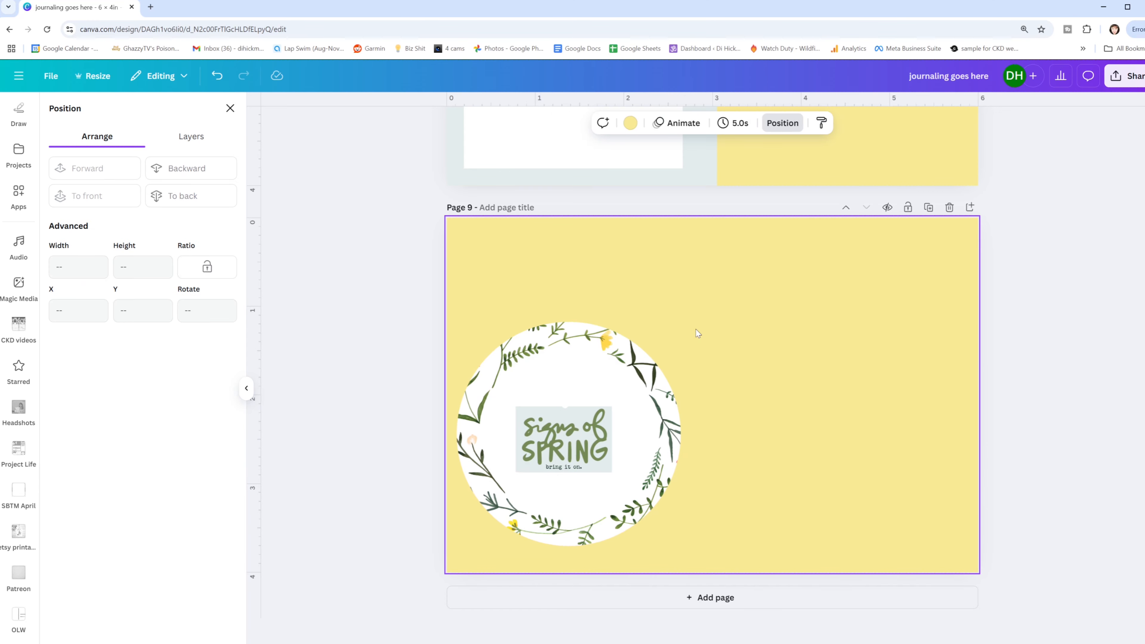
# - Add a circle to page 9 and enlarge it to about 1.76 in wide, centered inside the botanical wreath
pyautogui.press('c')
pyautogui.moveTo(721, 356); pyautogui.dragTo(579, 432)
pyautogui.click(513, 420)
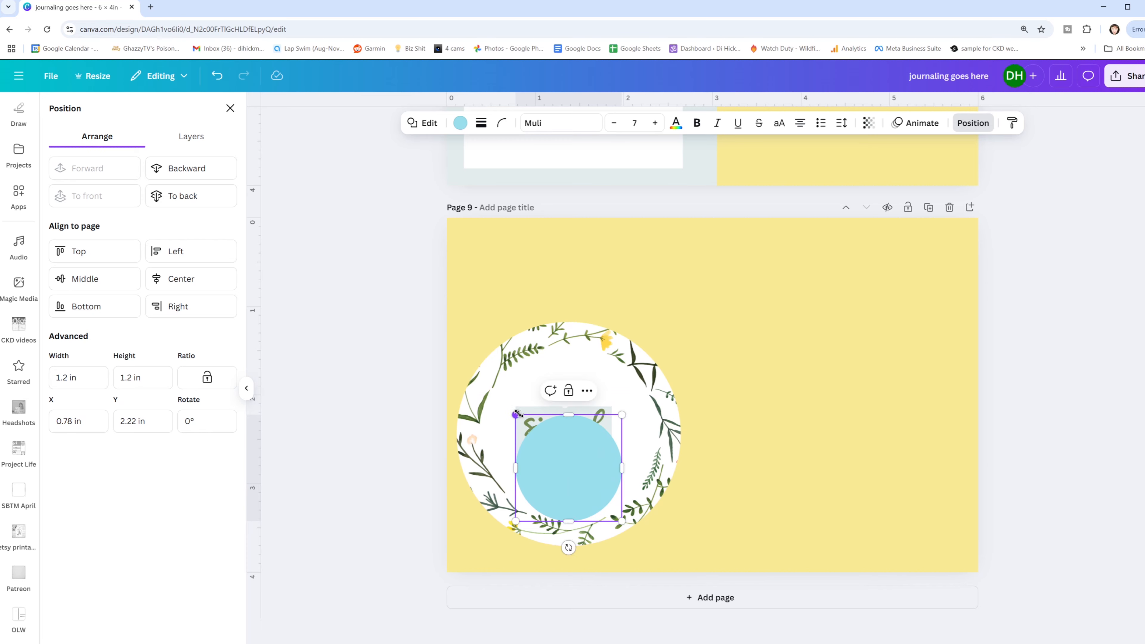
pyautogui.moveTo(517, 415); pyautogui.dragTo(582, 409)
# - Send the circle behind the "signs of SPRING" lettering and fill it with the tag's pale blue-gray document color
pyautogui.click(461, 123)
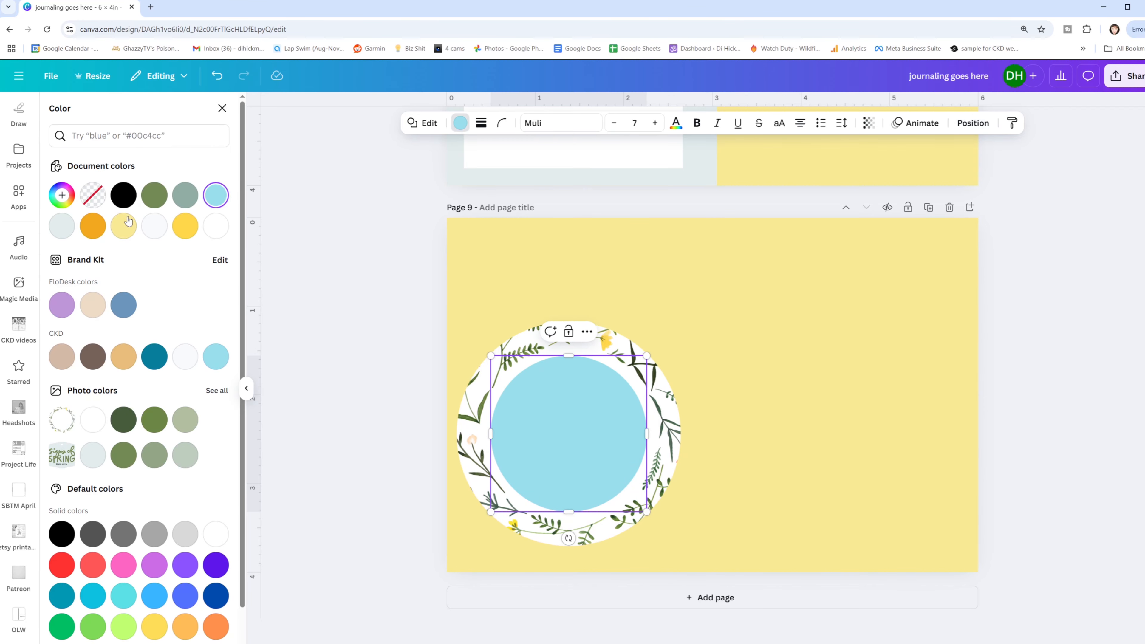
pyautogui.click(185, 195)
pyautogui.click(978, 123)
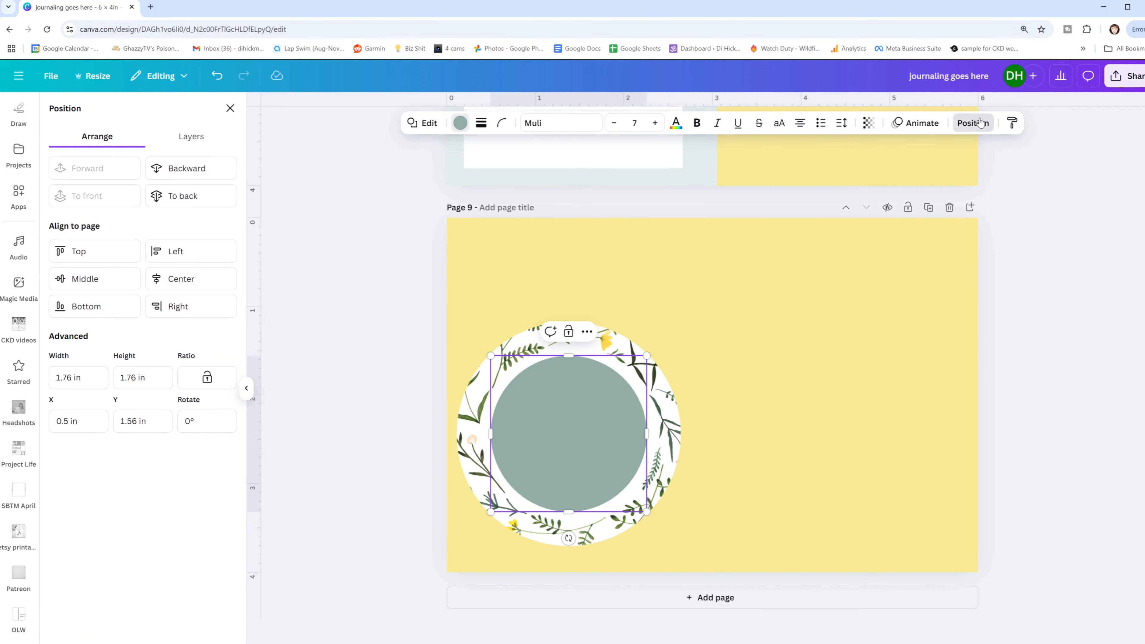
pyautogui.click(176, 173)
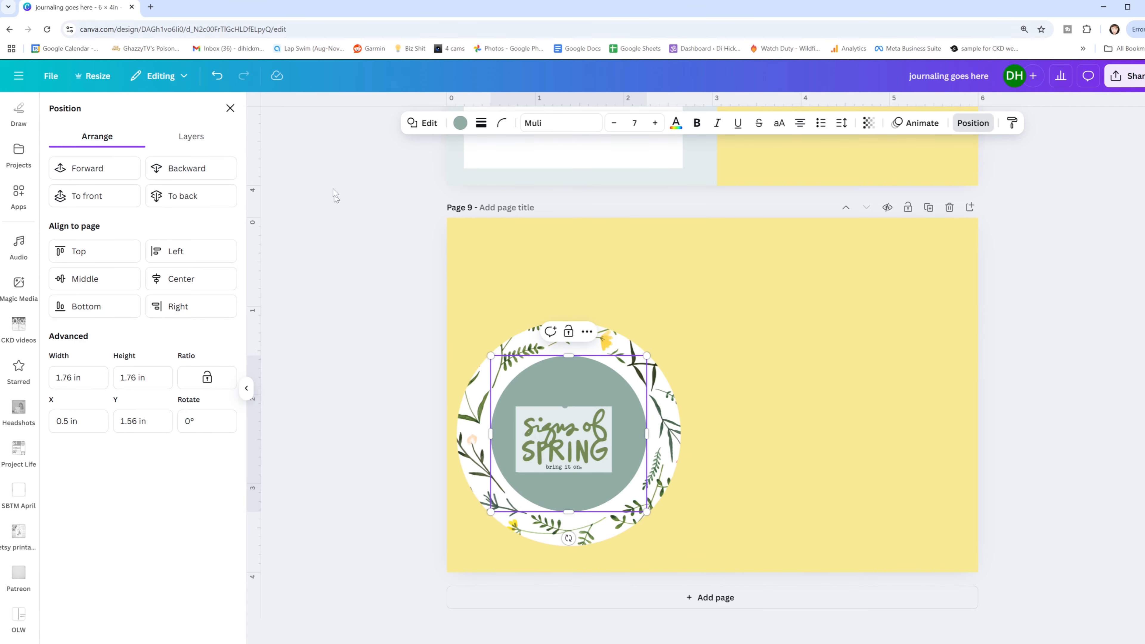
pyautogui.click(461, 124)
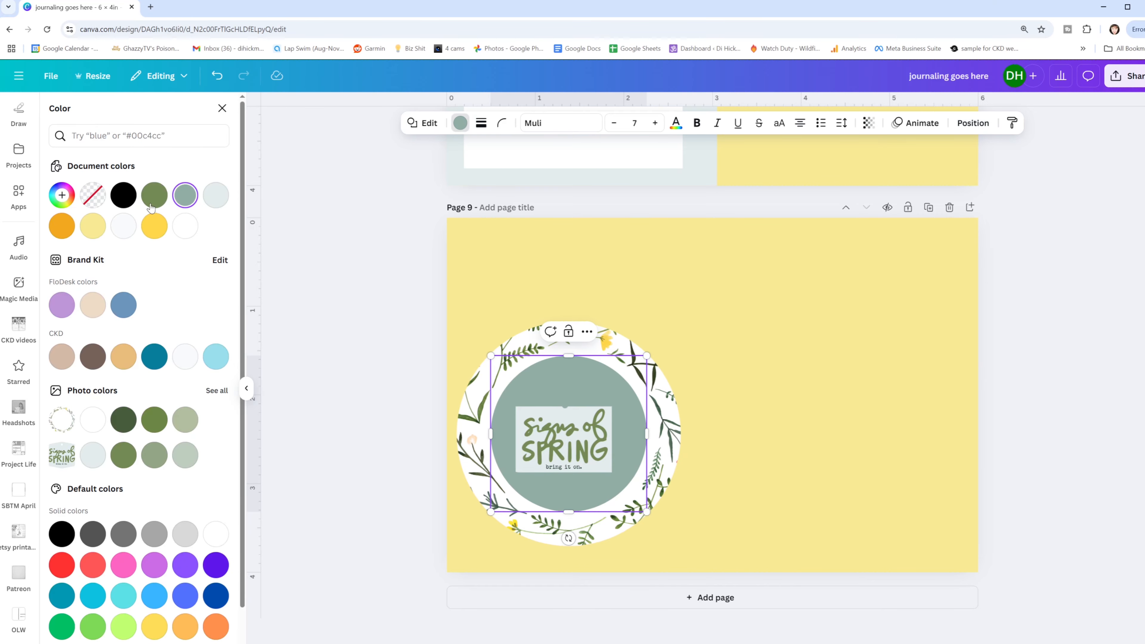
pyautogui.click(216, 195)
# - Enlarge the "signs of SPRING" lettering to 1.41 × 0.97 in and vertically align it to the middle of the circle and wreath
pyautogui.click(564, 435)
pyautogui.moveTo(612, 406); pyautogui.dragTo(629, 383)
pyautogui.click(800, 378)
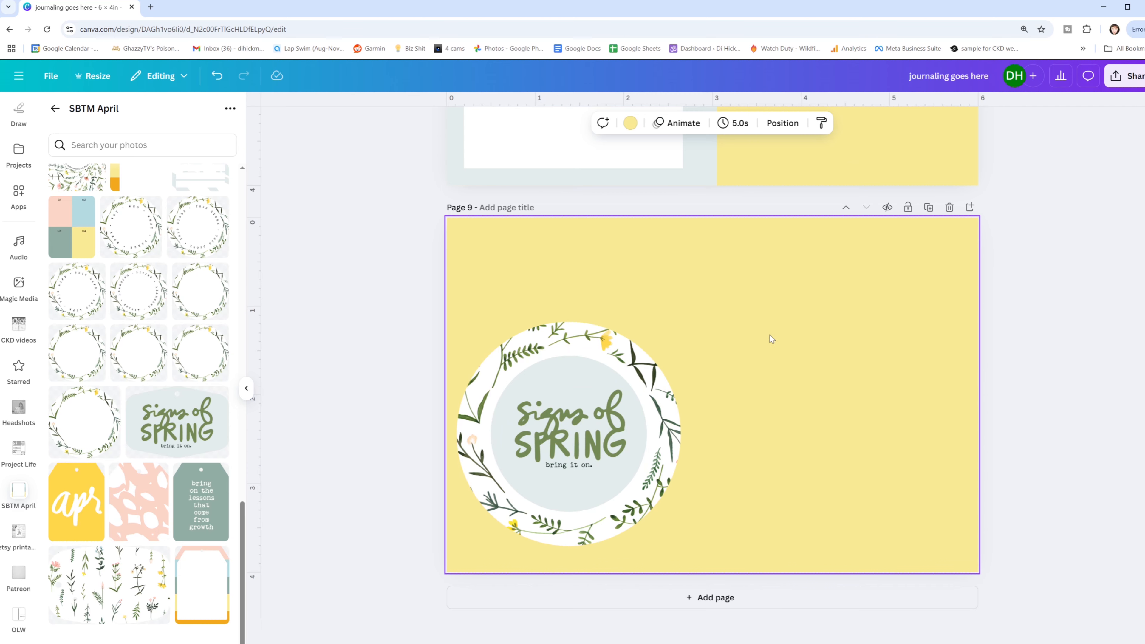
pyautogui.moveTo(772, 321); pyautogui.dragTo(456, 547)
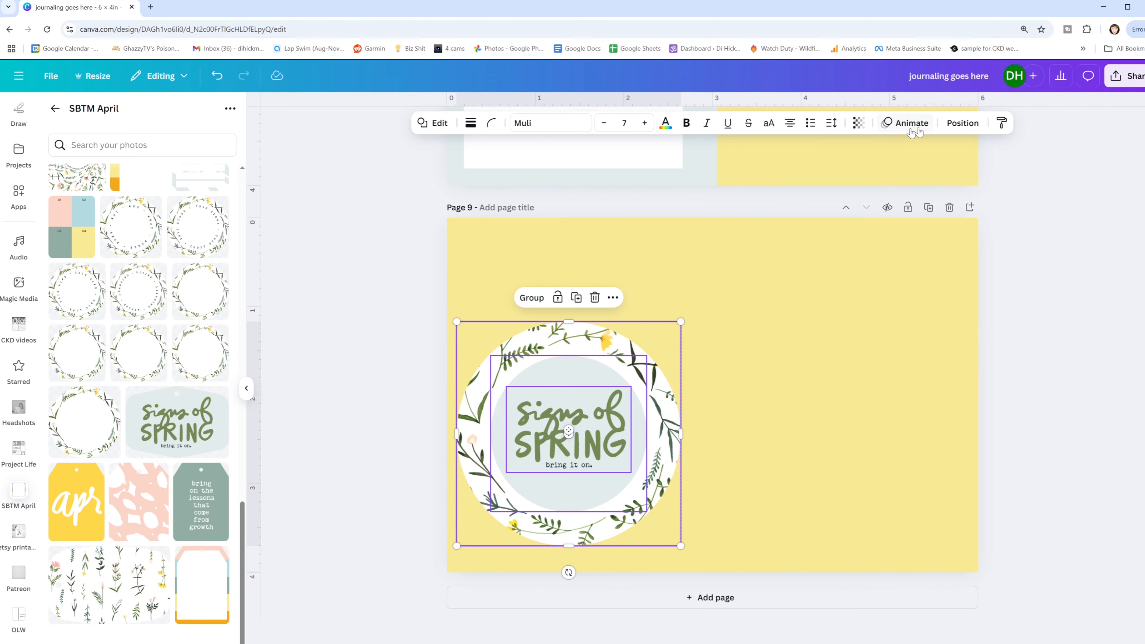
pyautogui.click(952, 127)
pyautogui.click(86, 278)
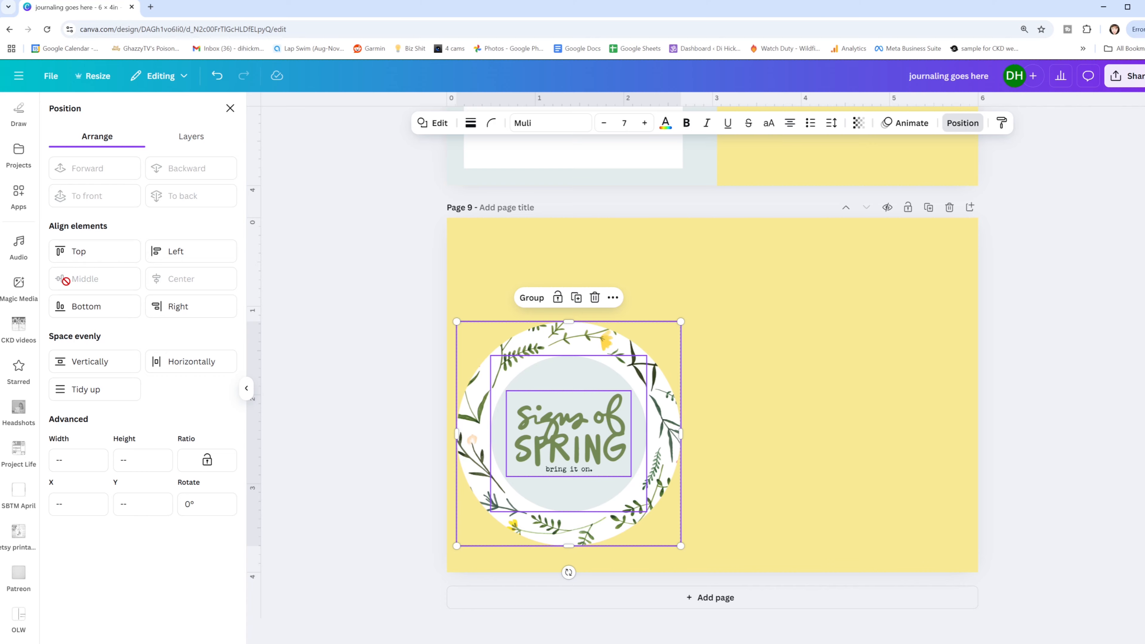
pyautogui.click(968, 356)
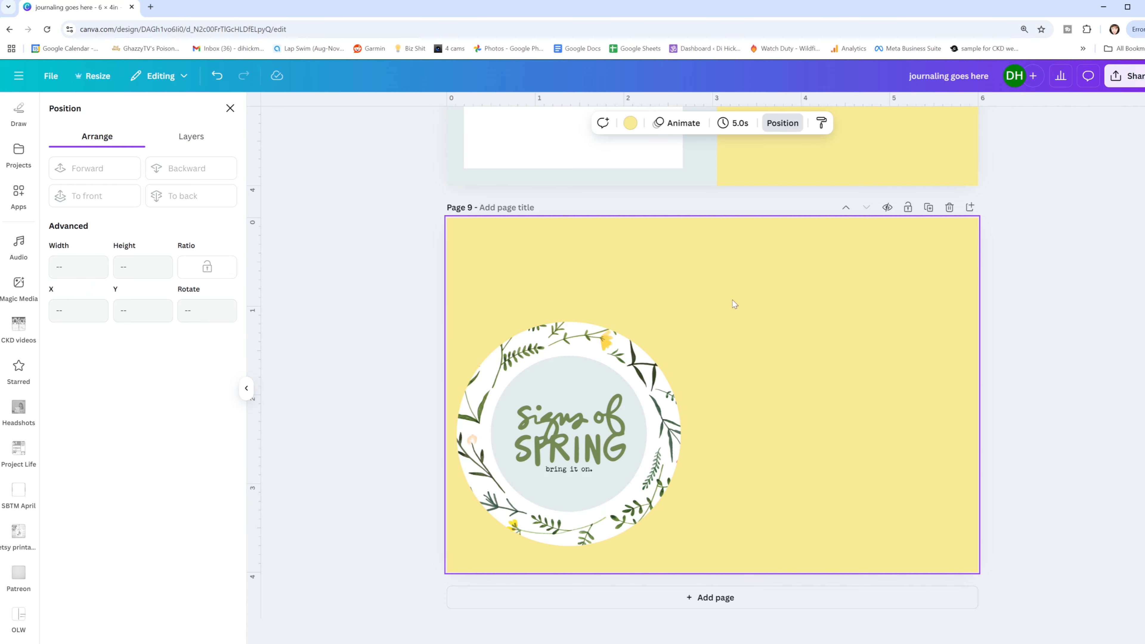
# - Add the floral card with the pale square center to page 9 and enlarge it to fill the page's right half
pyautogui.scroll(10, 734, 304)
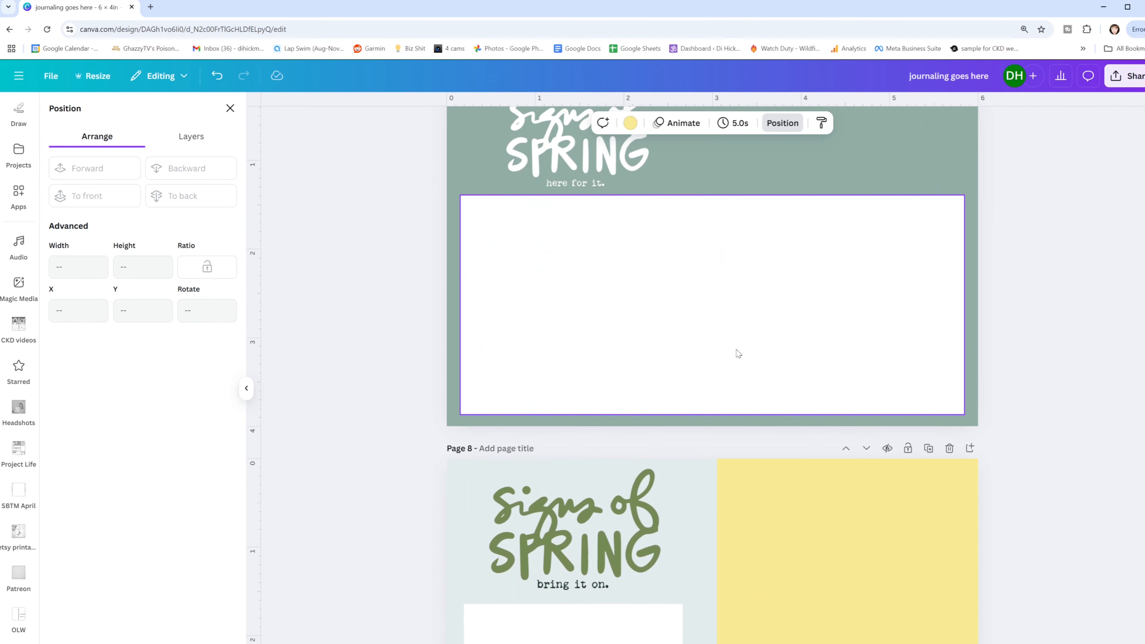
pyautogui.scroll(10, 738, 353)
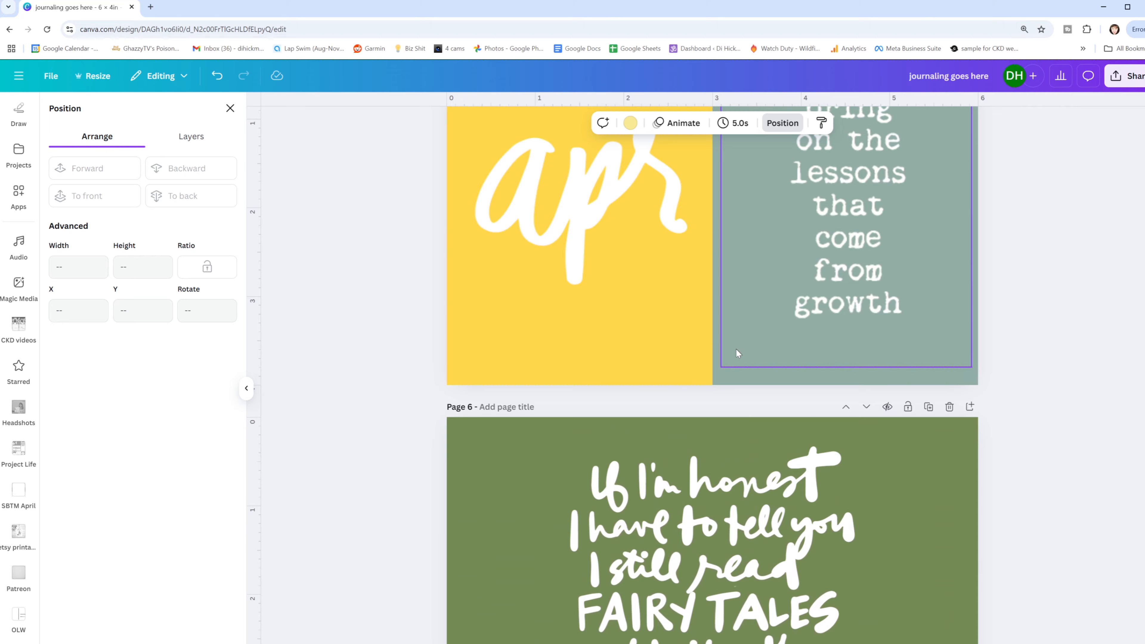
pyautogui.scroll(-20, 736, 351)
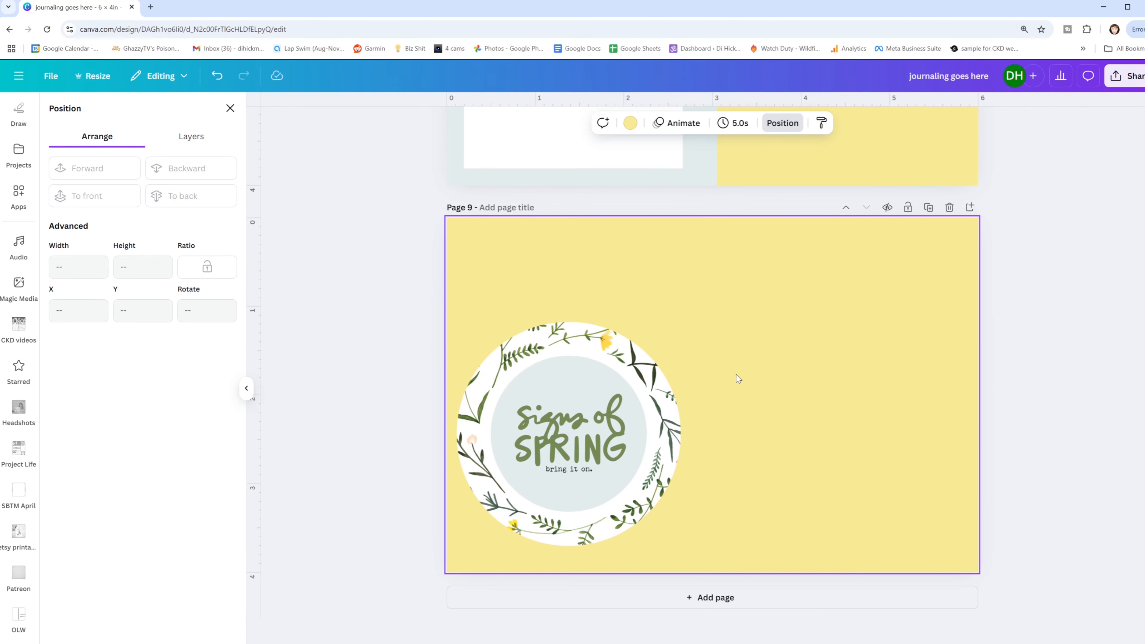
pyautogui.click(230, 109)
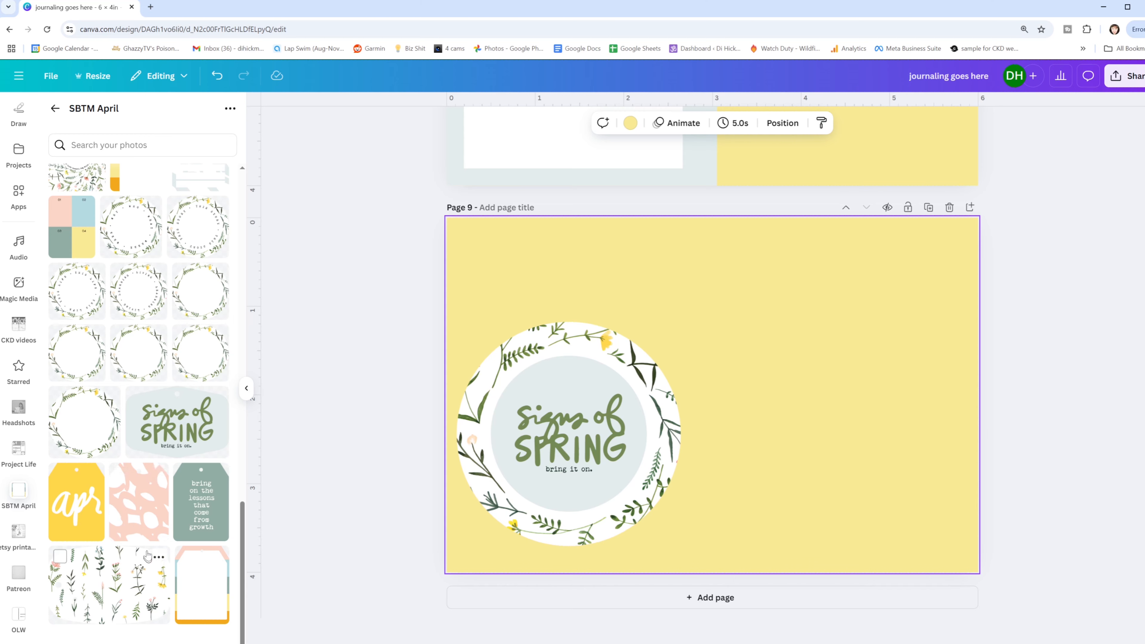
pyautogui.scroll(7, 150, 528)
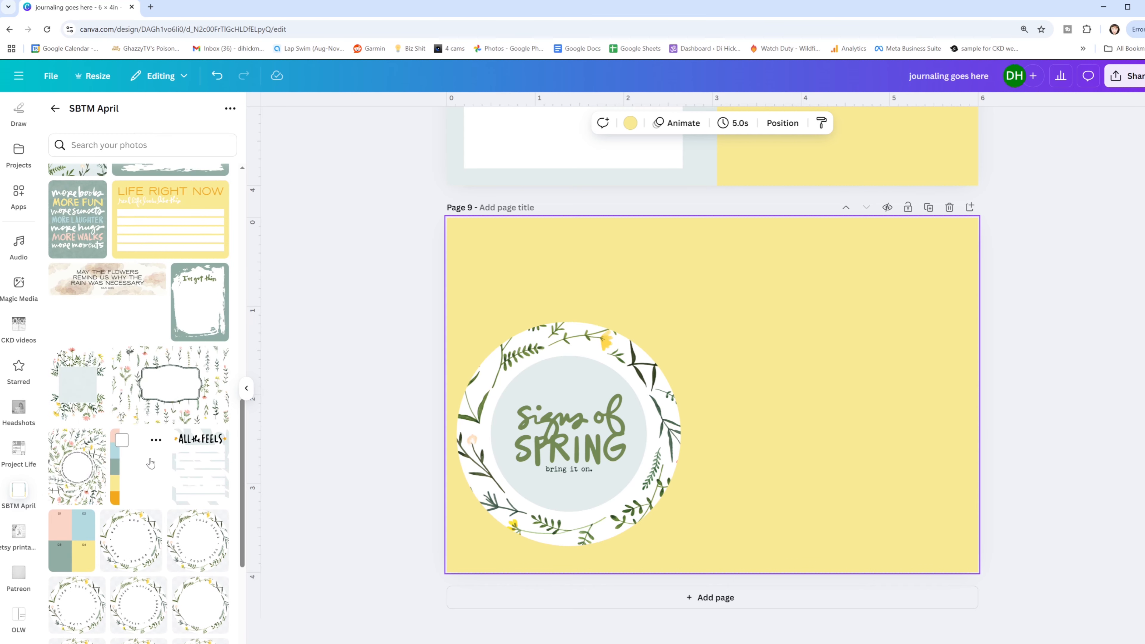
pyautogui.click(91, 392)
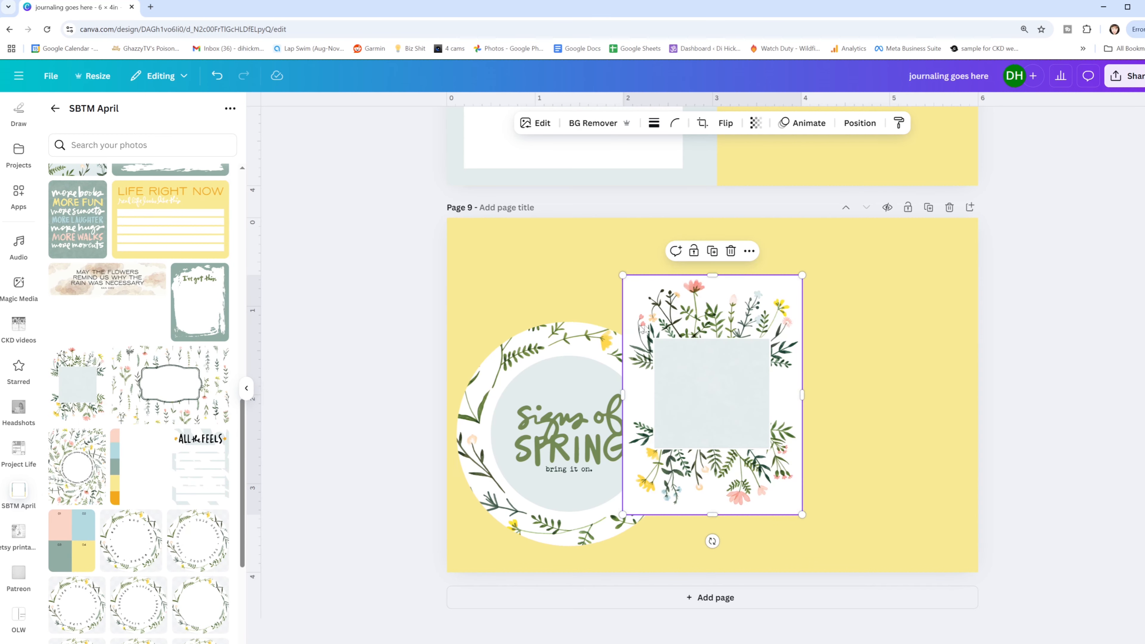
pyautogui.moveTo(674, 345); pyautogui.dragTo(848, 293)
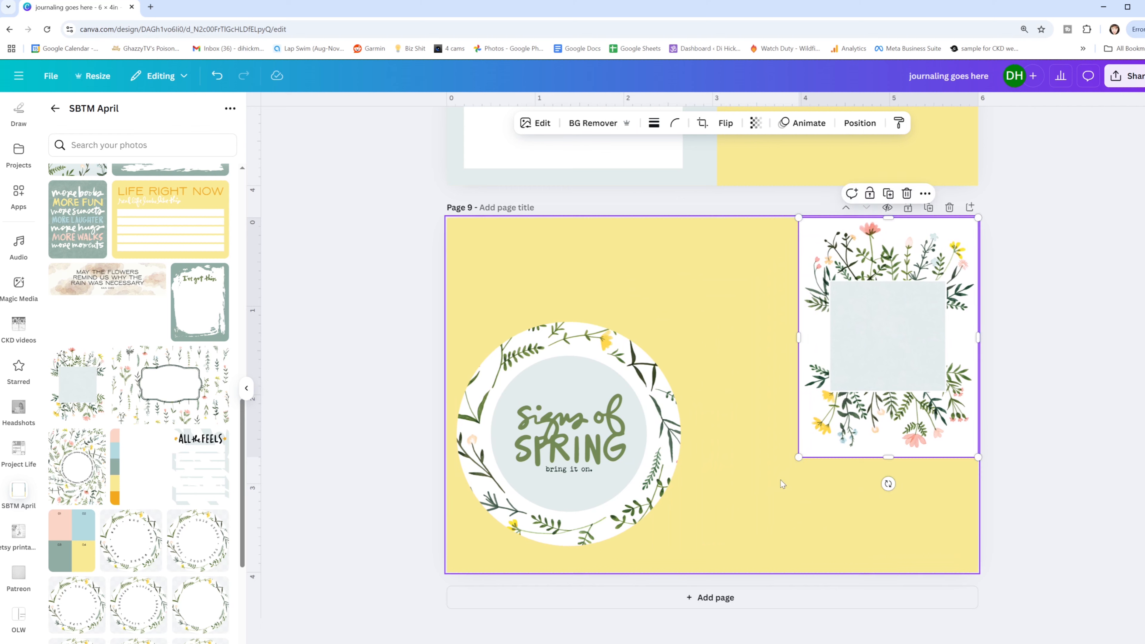
pyautogui.moveTo(799, 458); pyautogui.dragTo(718, 576)
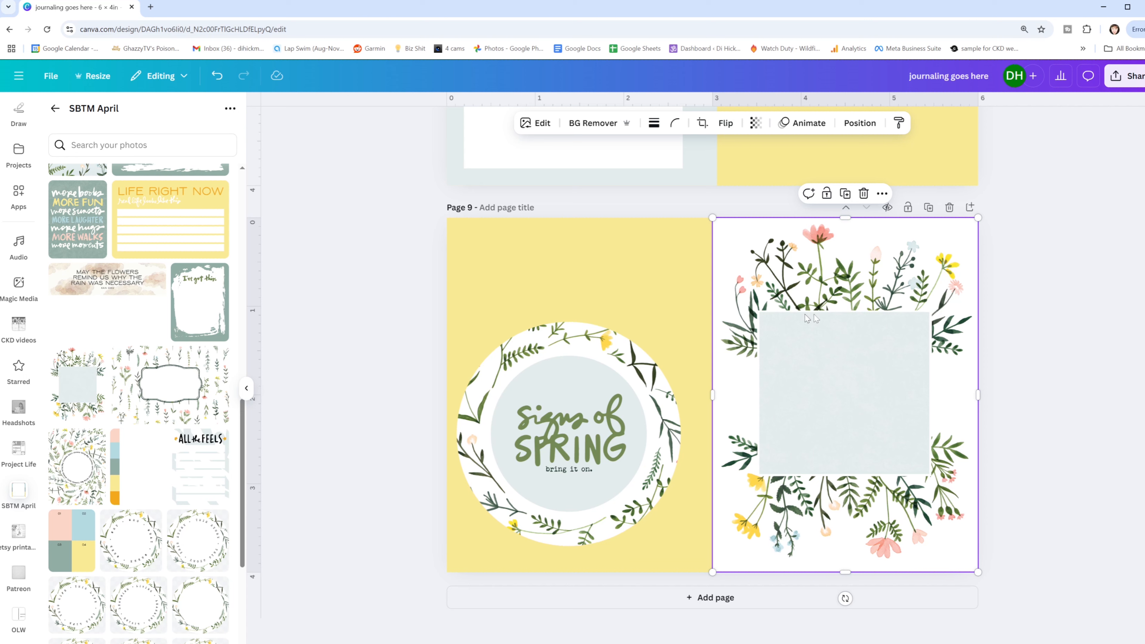
# - Move the "signs of SPRING" lettering onto the floral card's square, bring it forward and enlarge it, and delete the leftover wreath and circle
pyautogui.moveTo(580, 435); pyautogui.dragTo(855, 388)
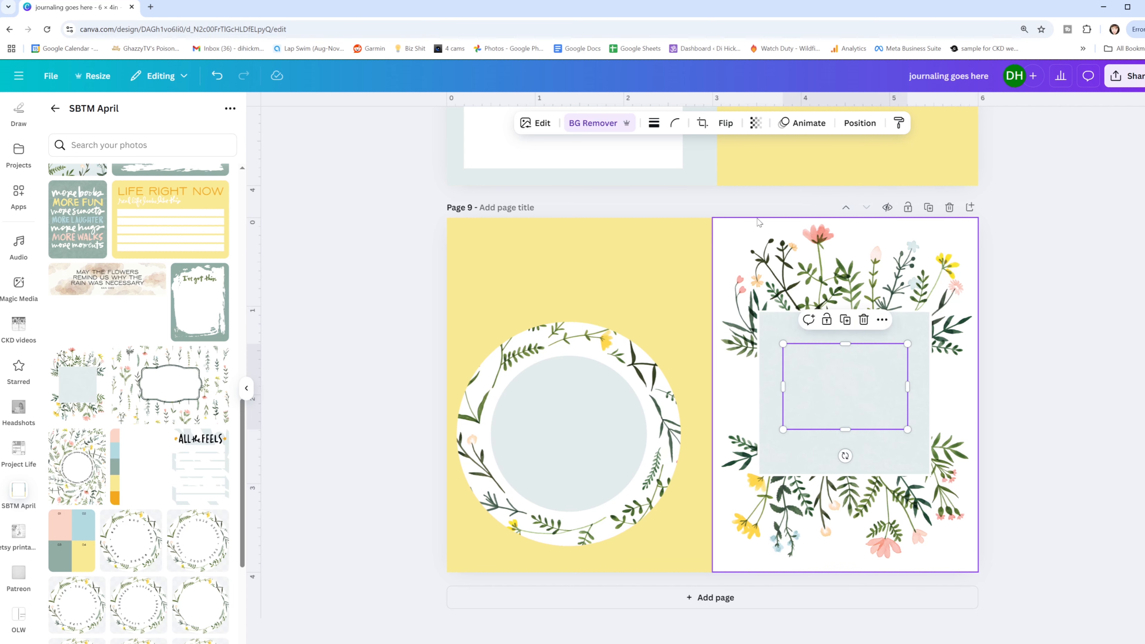
pyautogui.click(860, 123)
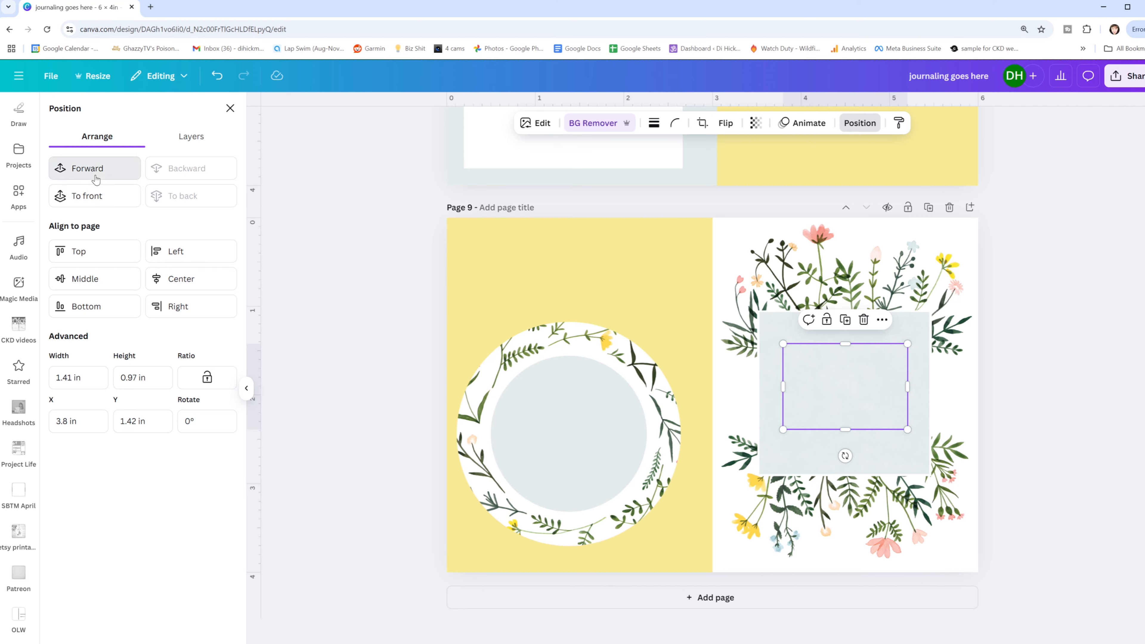
pyautogui.click(88, 168)
pyautogui.click(682, 299)
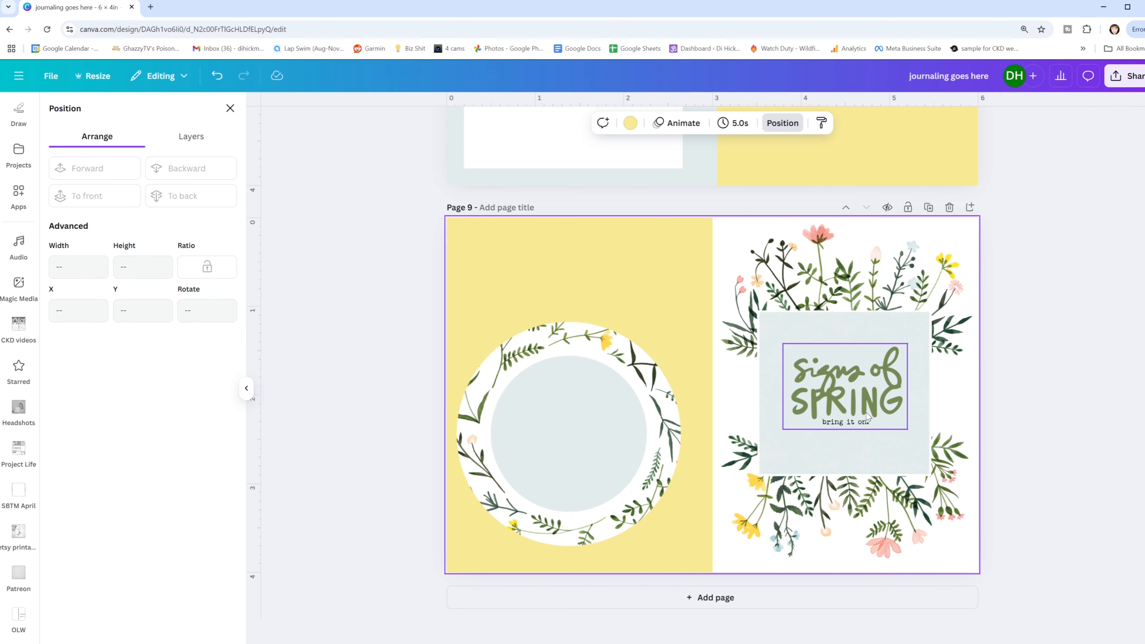
pyautogui.click(839, 416)
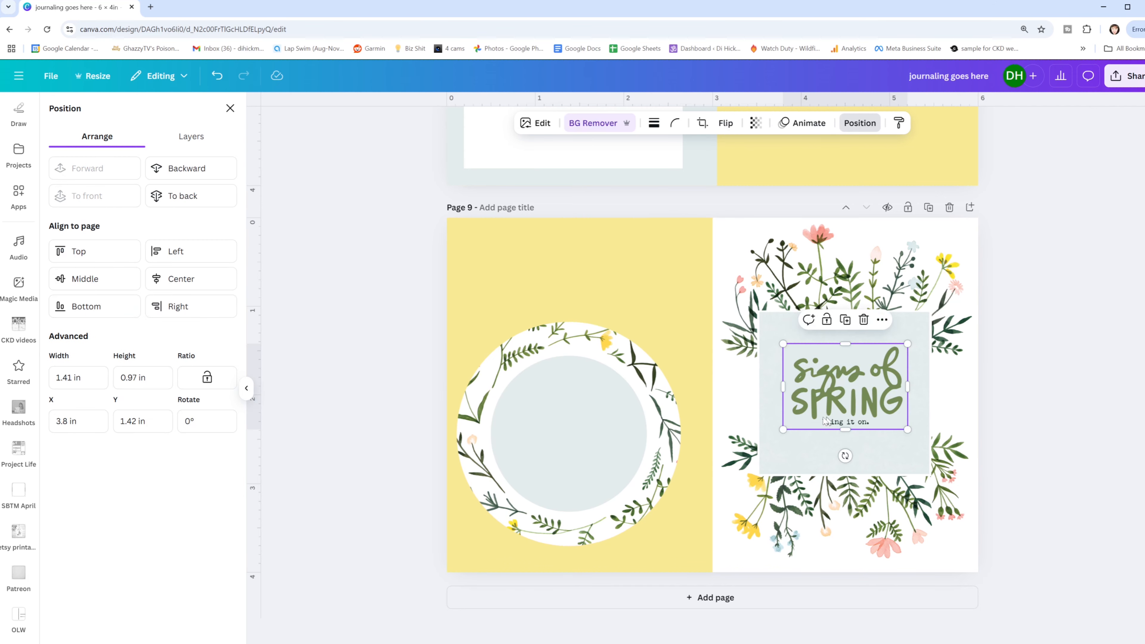
pyautogui.moveTo(783, 429); pyautogui.dragTo(758, 446)
pyautogui.moveTo(848, 379); pyautogui.dragTo(860, 372)
pyautogui.moveTo(634, 280); pyautogui.dragTo(649, 467)
pyautogui.press('Delete')
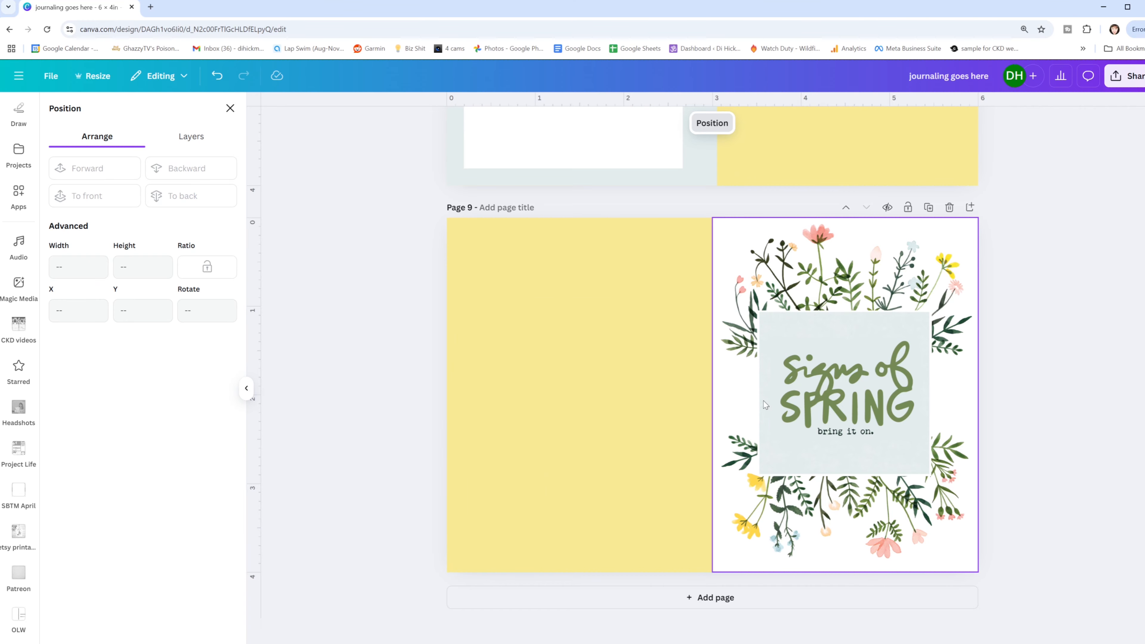
# - Cover the floral card's pale square with a 1.8 × 1.69 in rectangle and fill it with white
pyautogui.press('r')
pyautogui.moveTo(727, 364); pyautogui.dragTo(926, 354)
pyautogui.moveTo(845, 424); pyautogui.dragTo(843, 467)
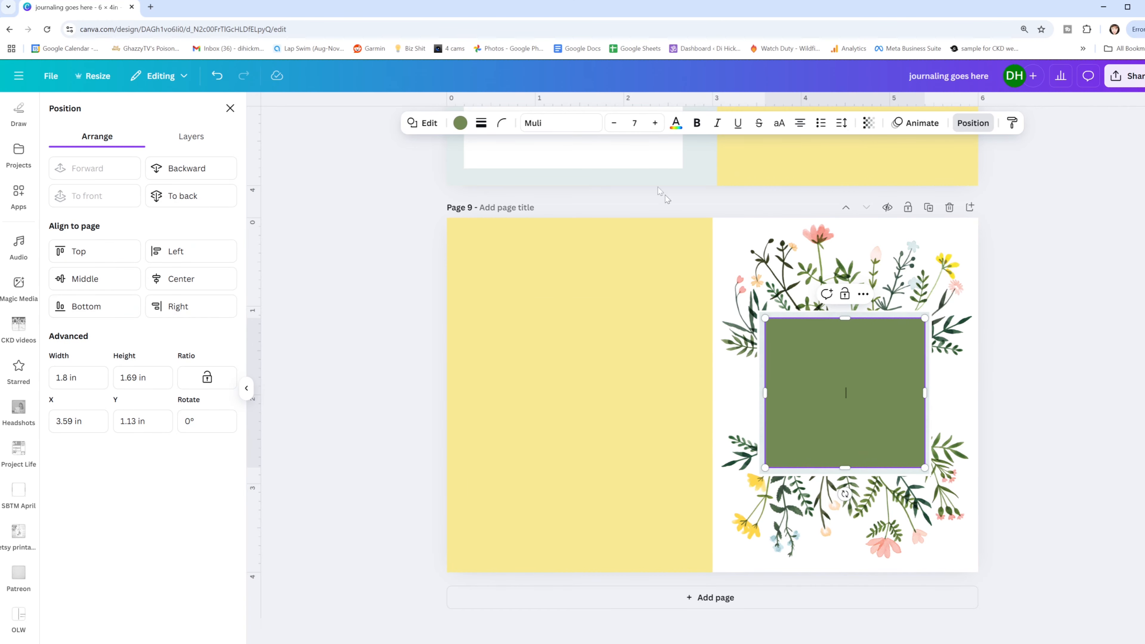
pyautogui.click(460, 123)
pyautogui.click(185, 226)
pyautogui.click(583, 333)
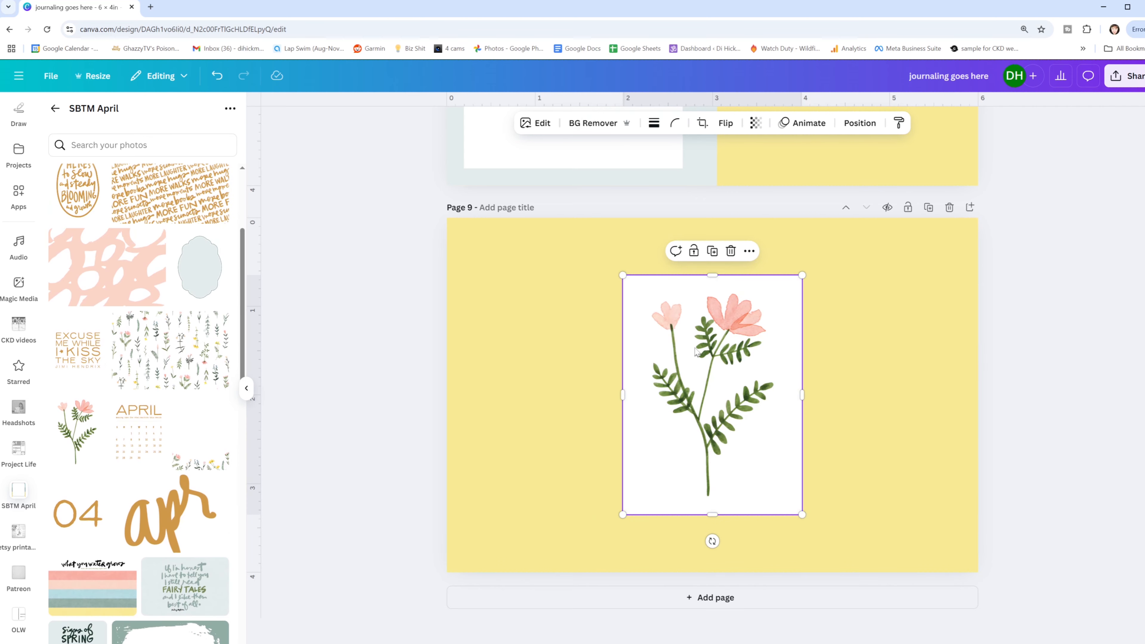
# - Remove the pink flower image's background and shrink it to about 1.25 in wide at page 9's lower-left corner
pyautogui.click(593, 122)
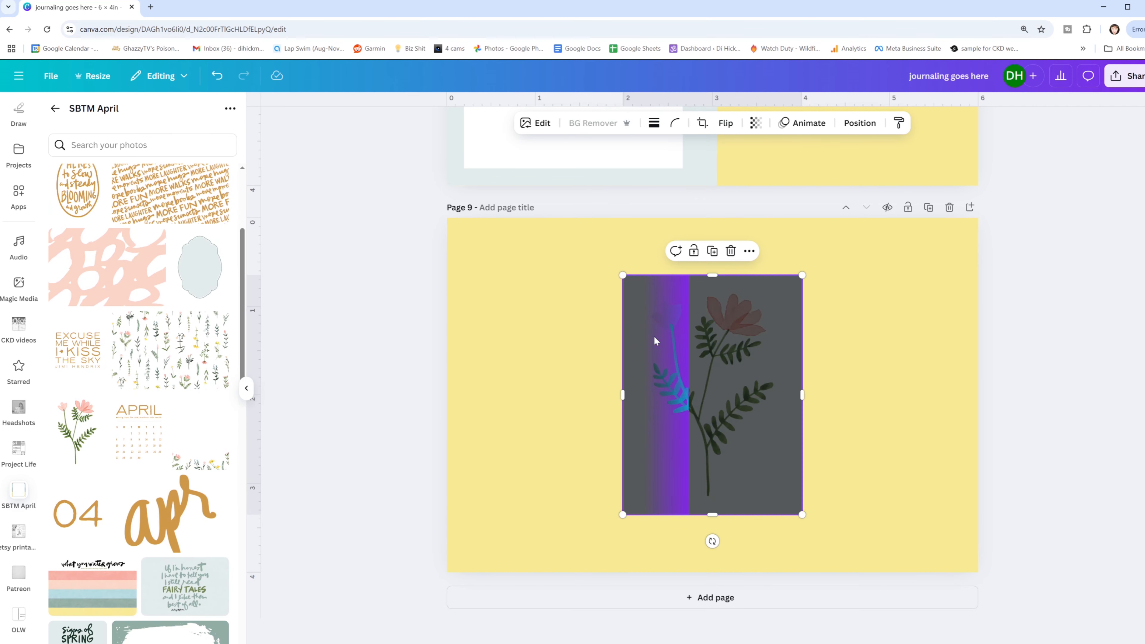
pyautogui.moveTo(713, 334); pyautogui.dragTo(518, 414)
pyautogui.moveTo(592, 364); pyautogui.dragTo(522, 458)
pyautogui.moveTo(473, 514)
pyautogui.mouseDown()
pyautogui.moveTo(533, 505)
pyautogui.moveTo(491, 497)
pyautogui.moveTo(509, 491)
pyautogui.moveTo(488, 511)
pyautogui.mouseUp()
pyautogui.click(601, 450)
pyautogui.click(499, 510)
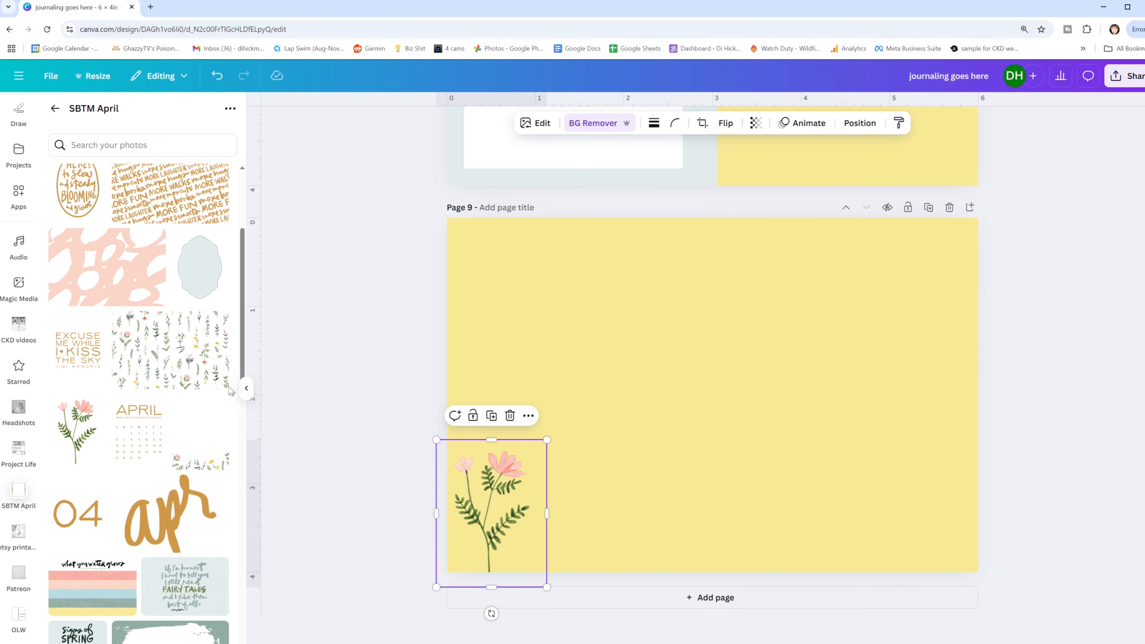
# - Add the botanical stems pattern to page 9, remove its background and enlarge it to the full page height
pyautogui.click(123, 322)
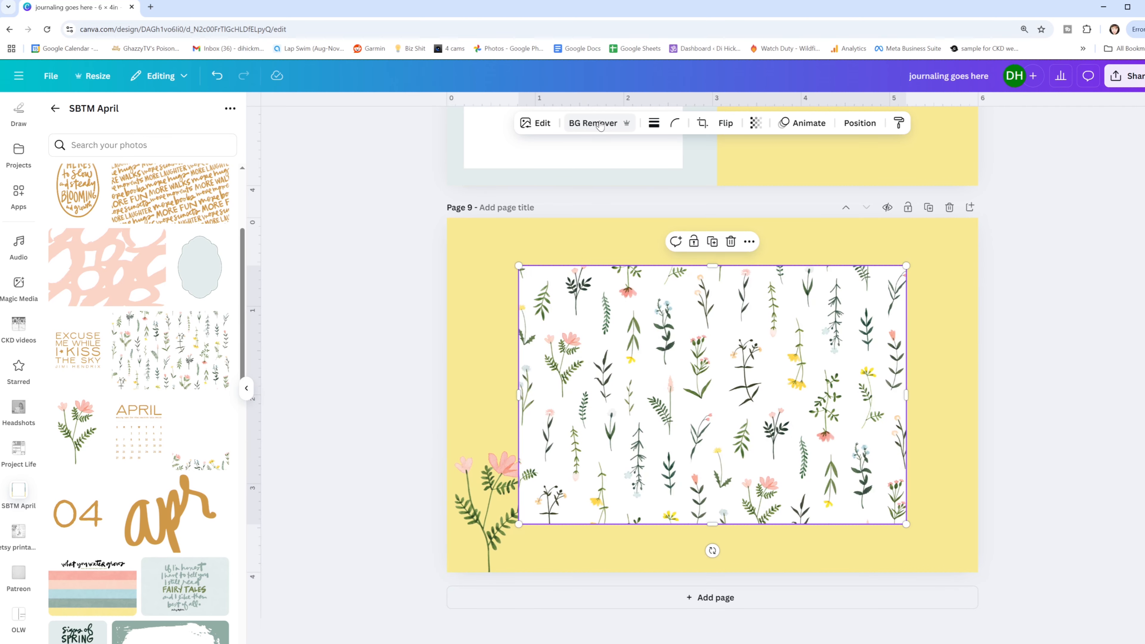
pyautogui.click(600, 124)
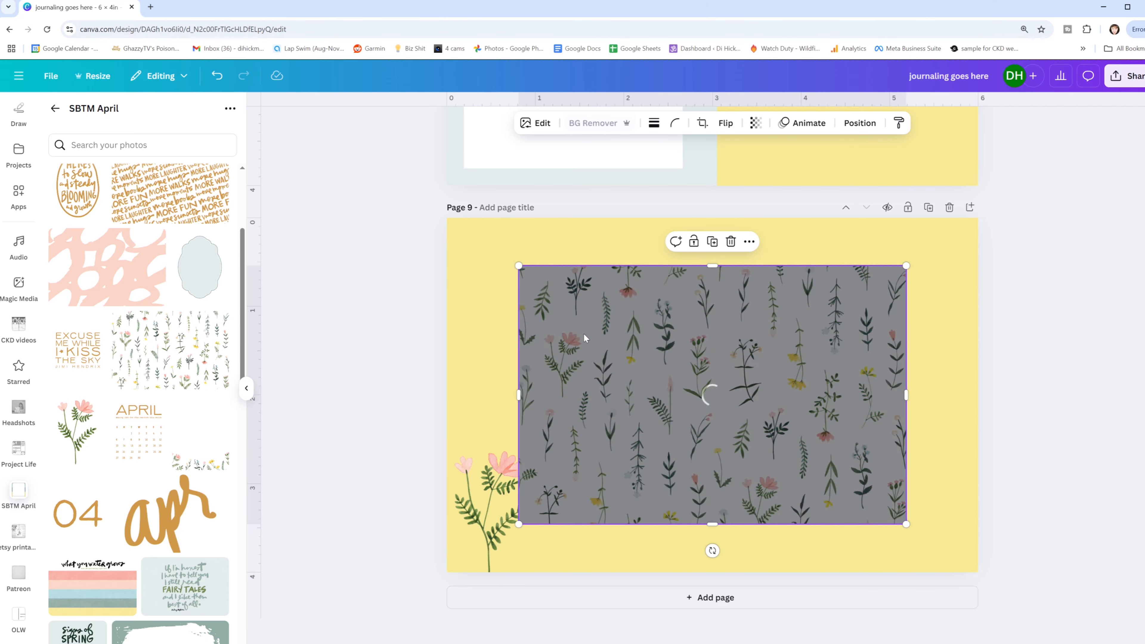
pyautogui.moveTo(670, 348); pyautogui.dragTo(738, 396)
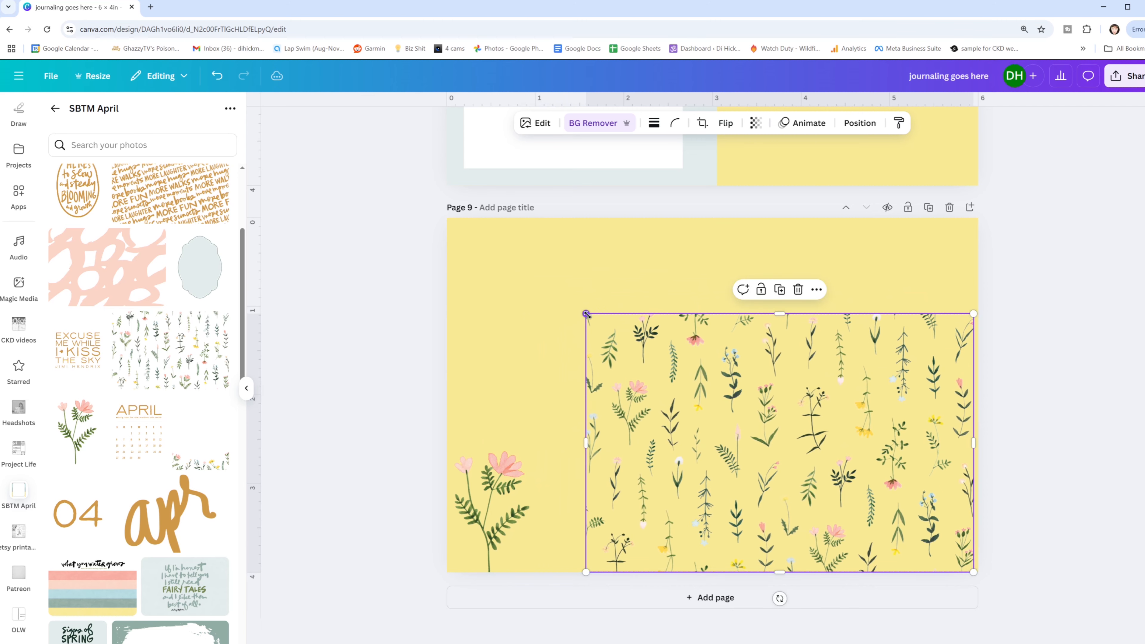
pyautogui.moveTo(586, 313); pyautogui.dragTo(448, 220)
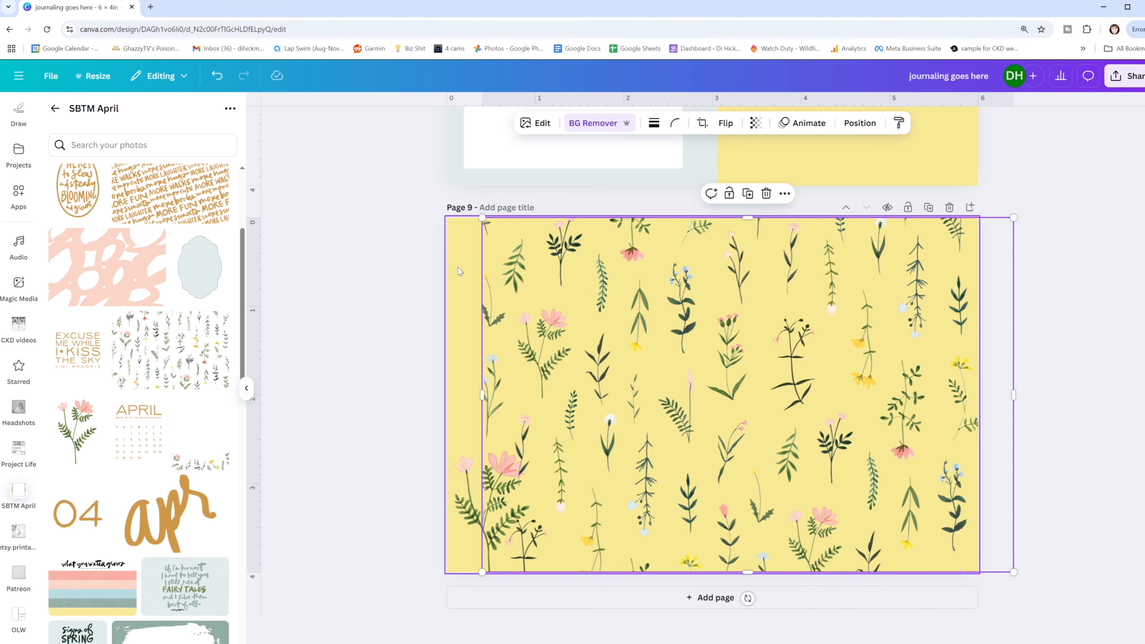
# - Change page 9's background color to the sage green document color
pyautogui.click(461, 267)
pyautogui.click(630, 124)
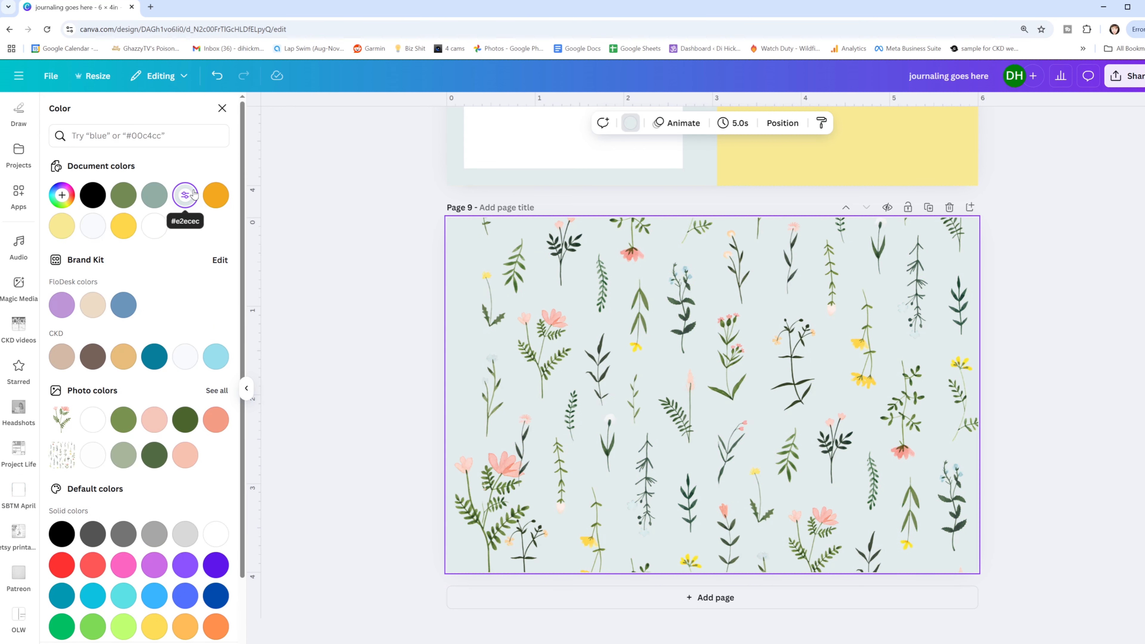
pyautogui.click(123, 226)
pyautogui.click(155, 196)
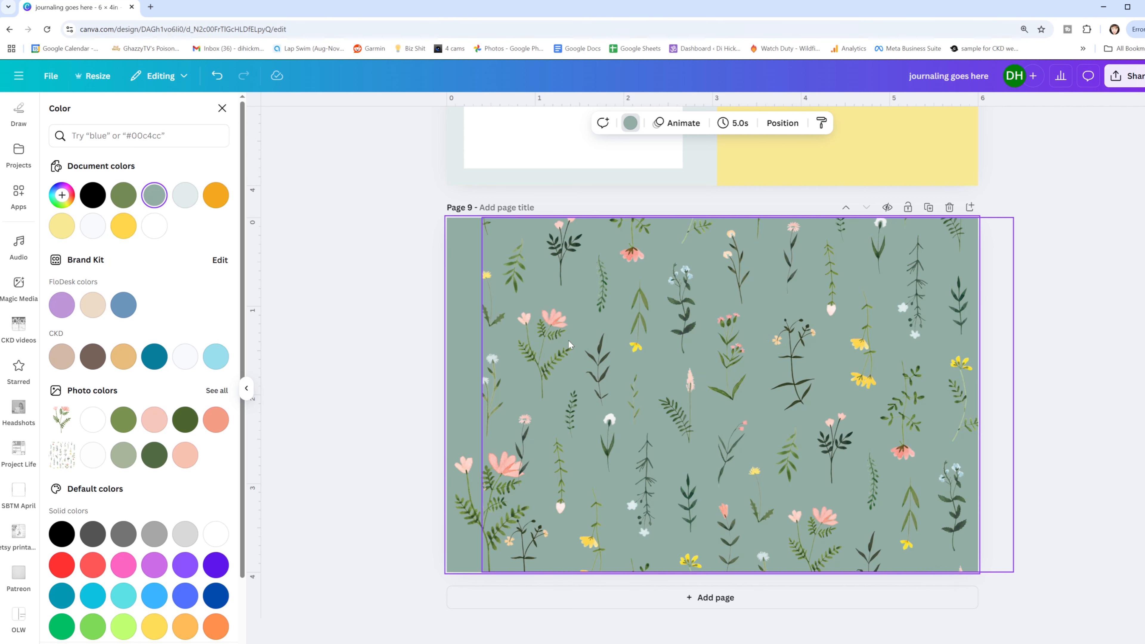
# - Crop the left side of the botanical stems pattern so that it covers only the right half of page 9
pyautogui.click(634, 336)
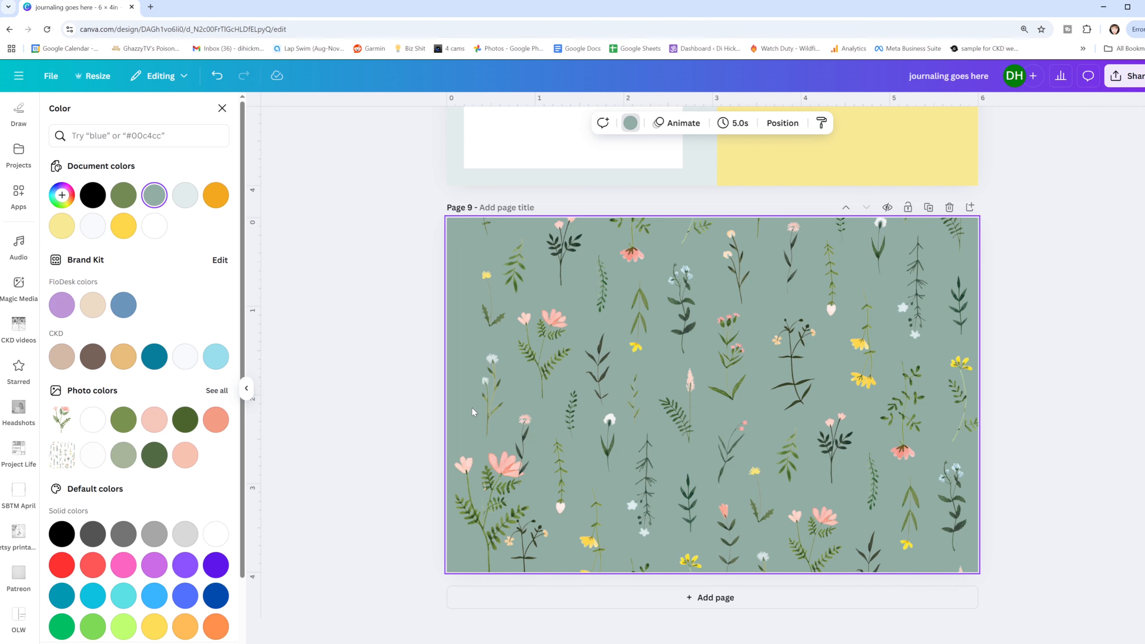
pyautogui.moveTo(485, 394); pyautogui.dragTo(708, 378)
pyautogui.click(657, 345)
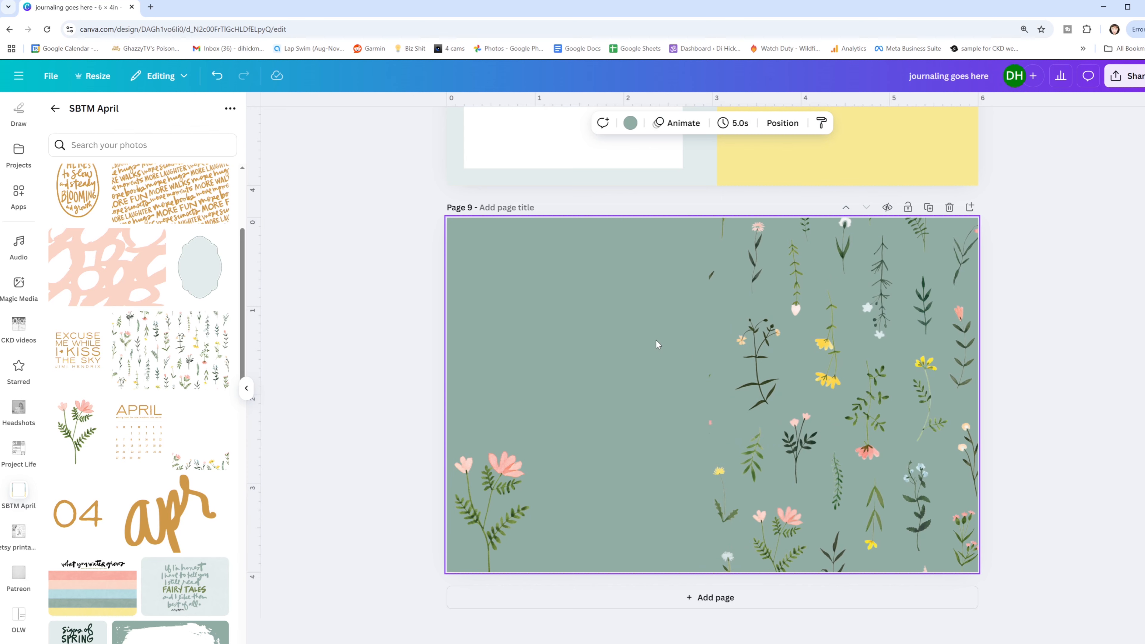
# - Enlarge the pink flower on page 9 to about 2.6 in wide and move it to the middle of the left half
pyautogui.click(562, 464)
pyautogui.moveTo(562, 463); pyautogui.dragTo(557, 492)
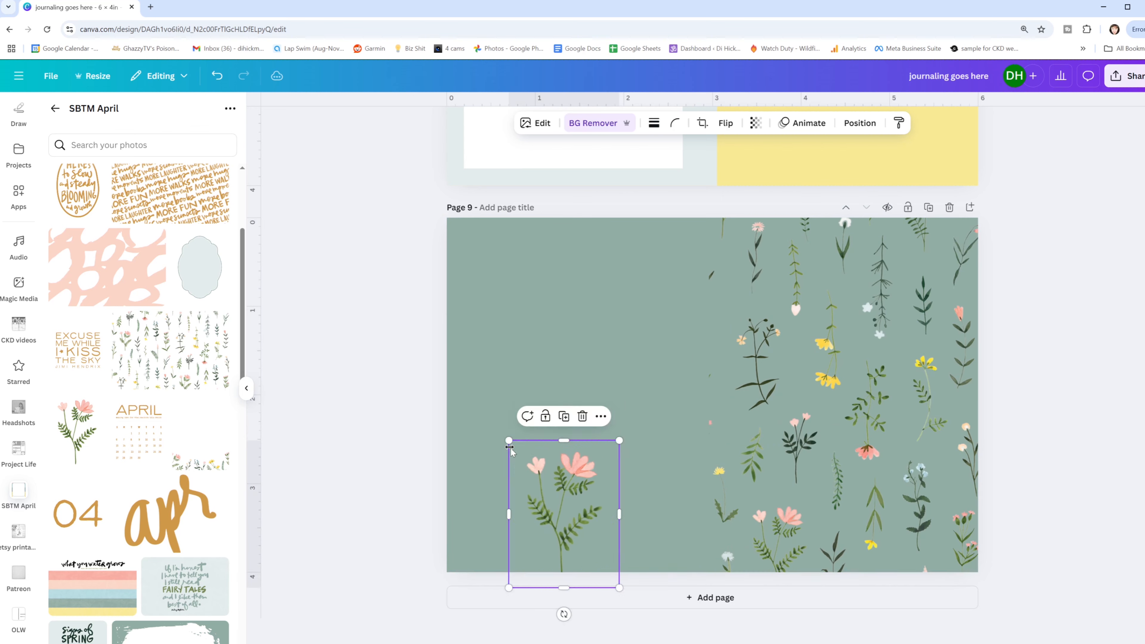
pyautogui.moveTo(508, 440); pyautogui.dragTo(392, 283)
pyautogui.moveTo(546, 355); pyautogui.dragTo(619, 403)
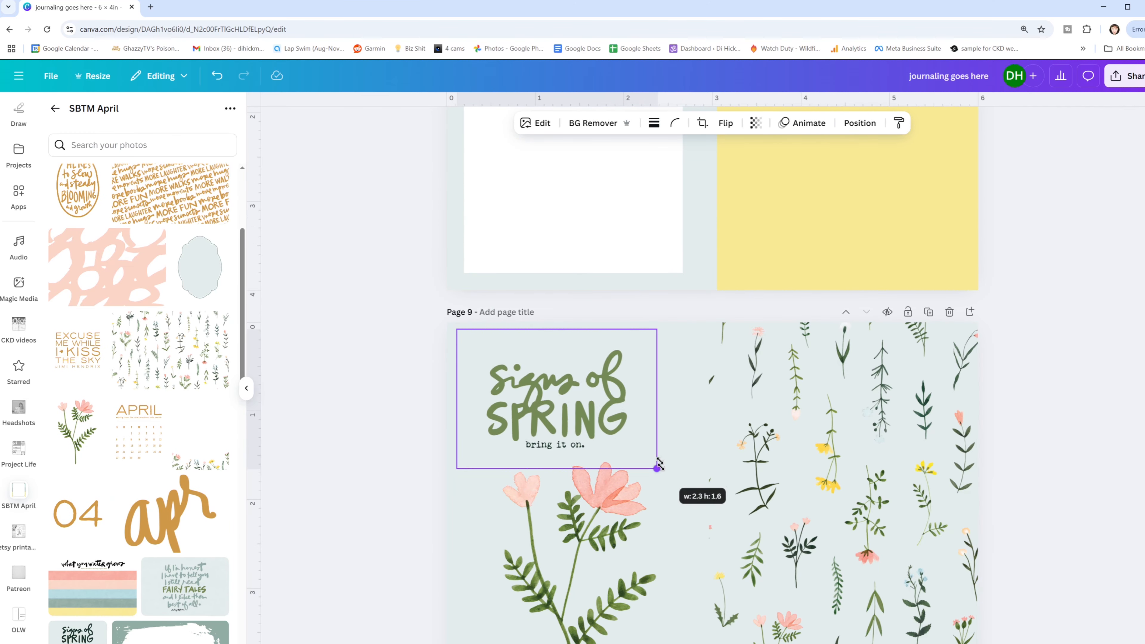
pyautogui.moveTo(657, 465); pyautogui.dragTo(584, 462)
pyautogui.scroll(-2, 586, 438)
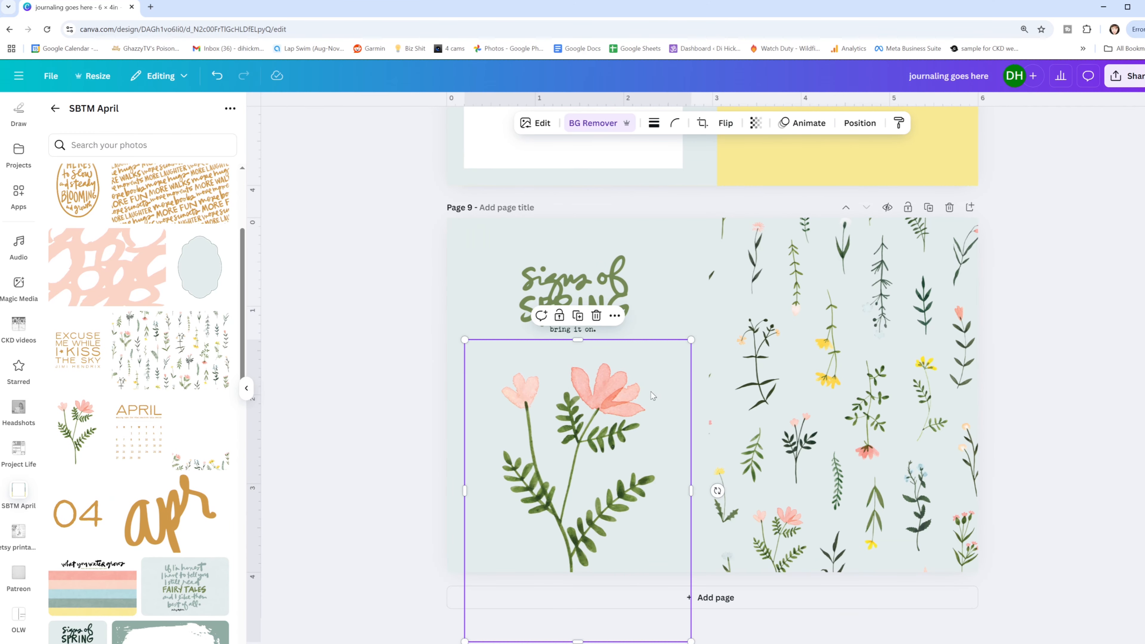
# - Shrink page 9's pink flower to about 2.3 in wide and center it beneath the Signs of Spring lettering
pyautogui.moveTo(690, 340); pyautogui.dragTo(667, 367)
pyautogui.moveTo(566, 497); pyautogui.dragTo(594, 466)
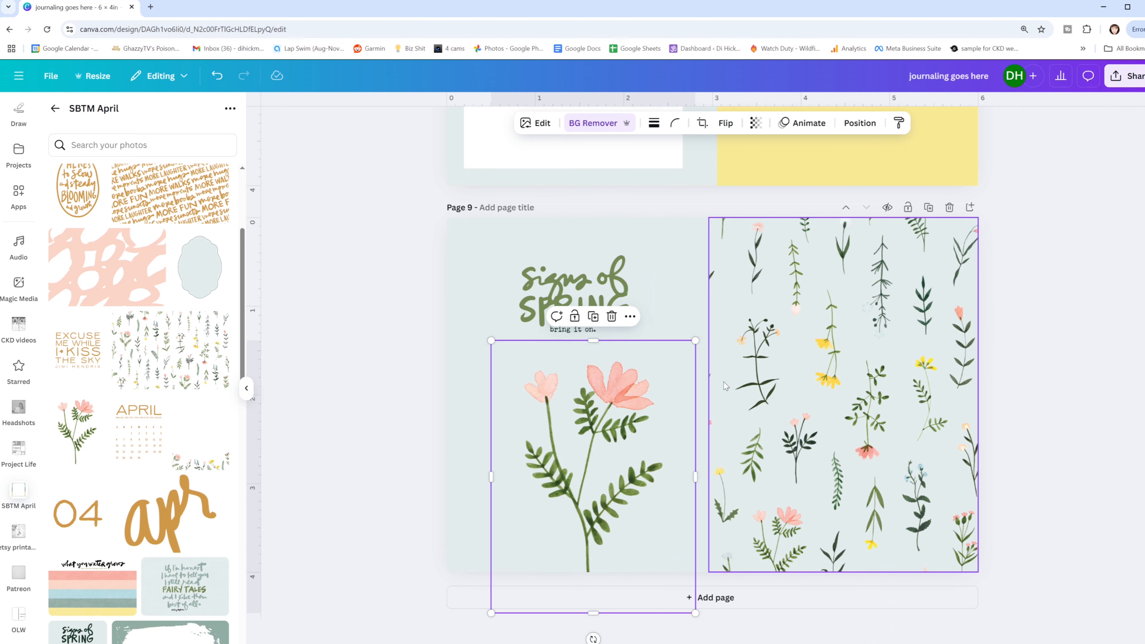
pyautogui.moveTo(621, 408); pyautogui.dragTo(606, 404)
pyautogui.click(609, 294)
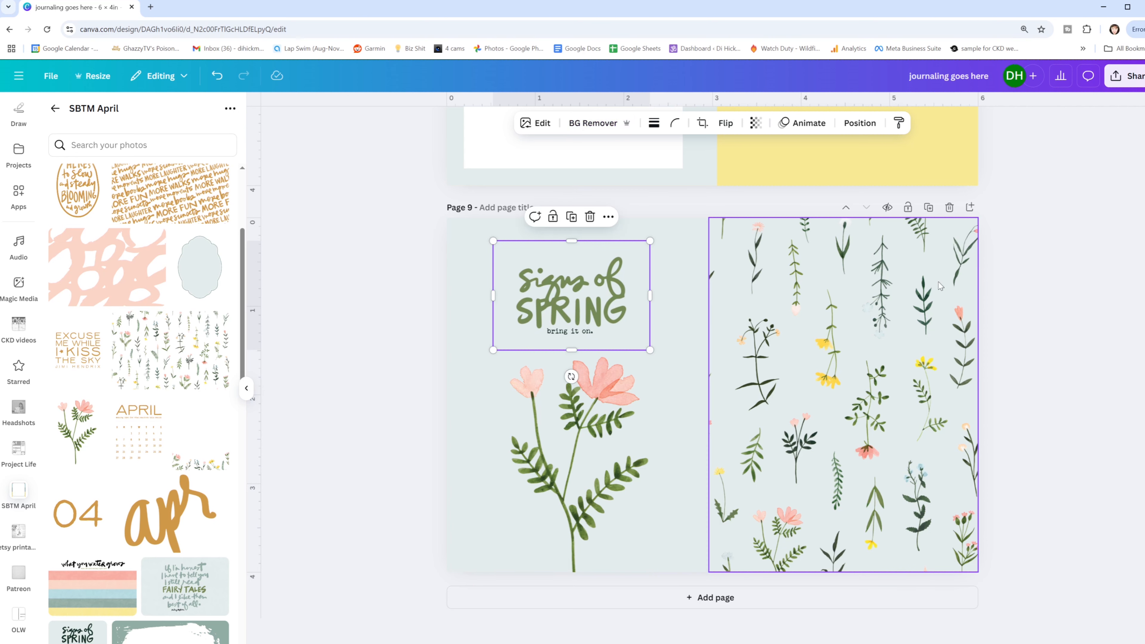
pyautogui.click(1013, 284)
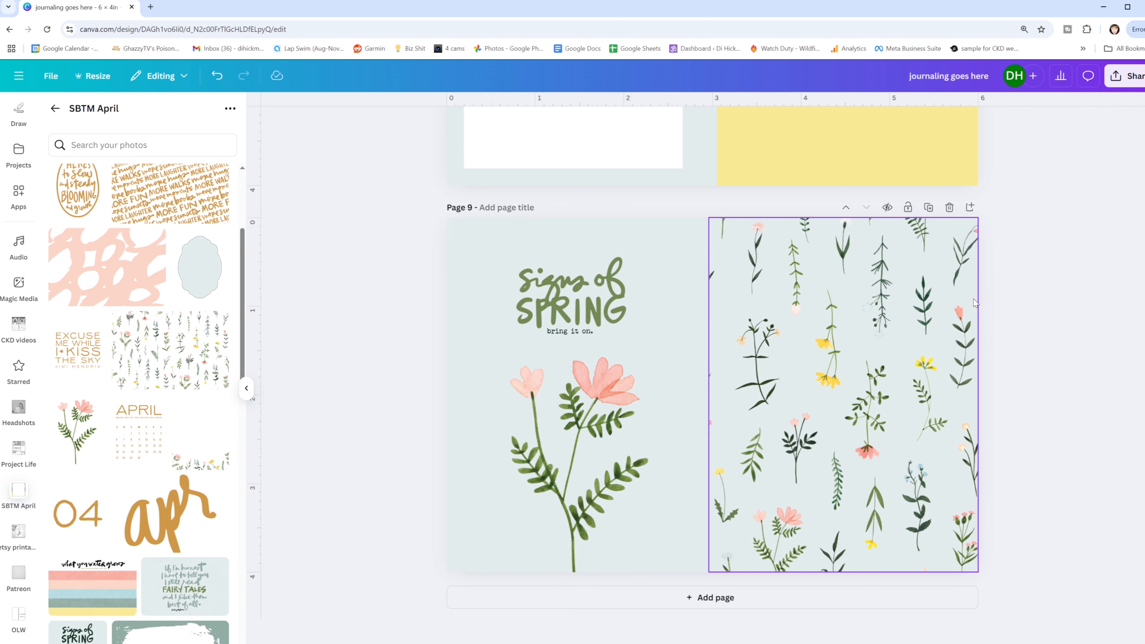
# - Delete page 2, the yellow Life Right Now card with journaling lines
pyautogui.scroll(10, 951, 275)
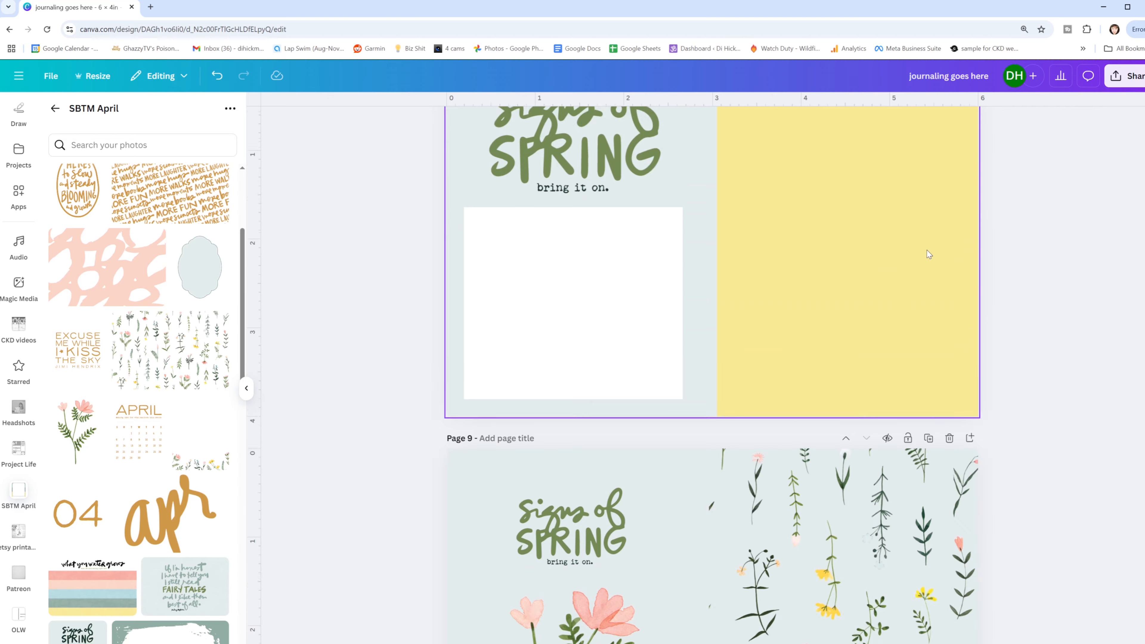
pyautogui.scroll(20, 936, 252)
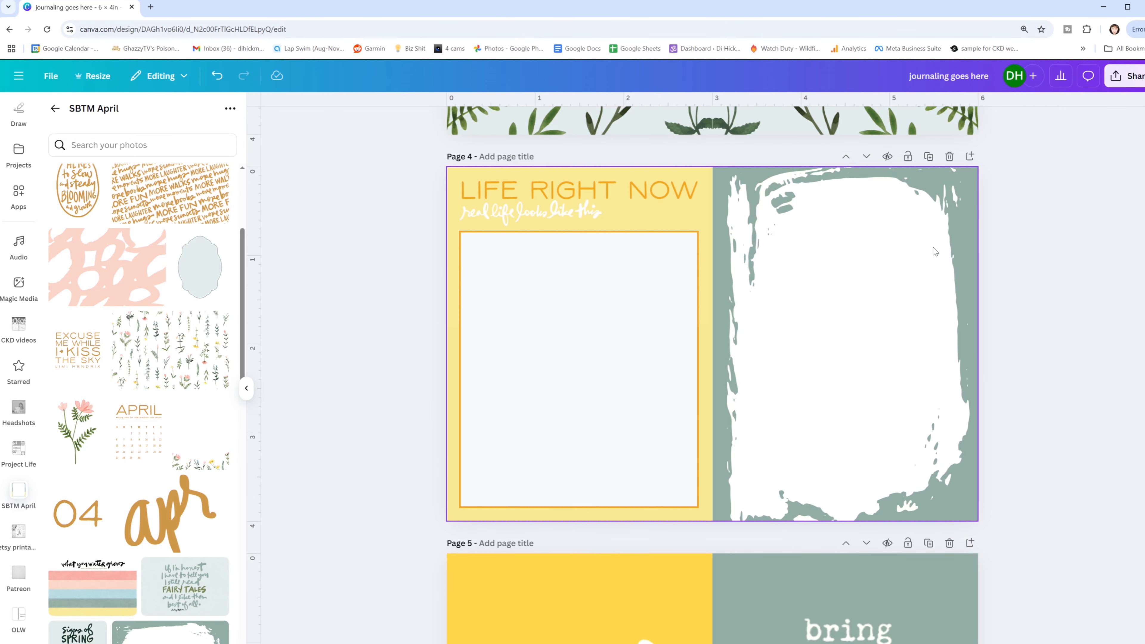
pyautogui.scroll(10, 935, 251)
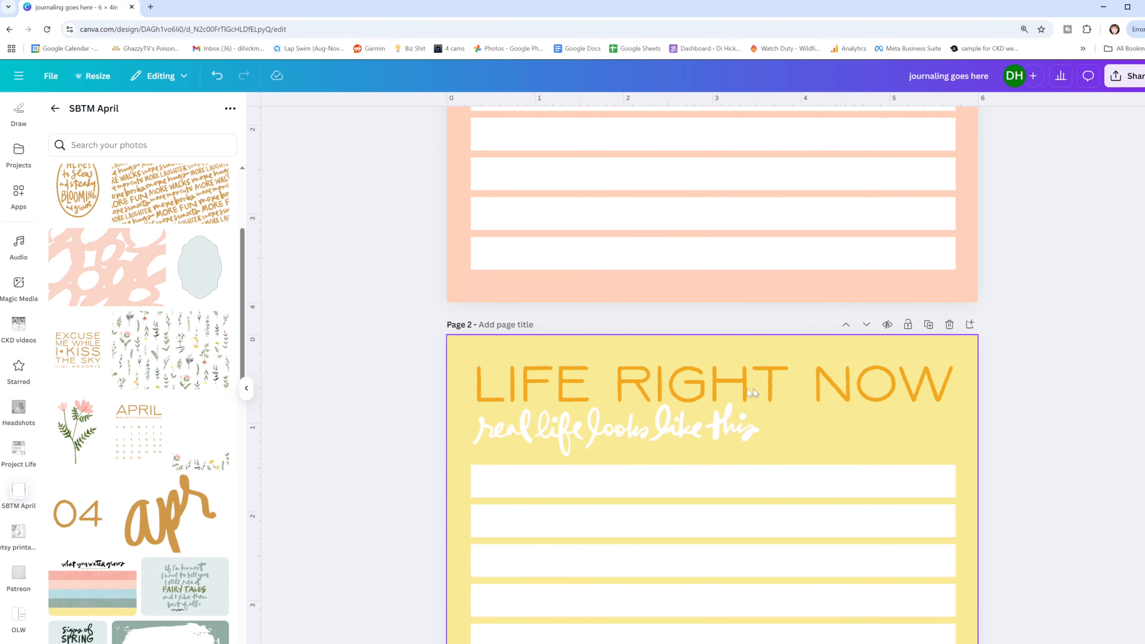
pyautogui.hotkey('ctrl', '-')
pyautogui.hotkey('ctrl', '-')
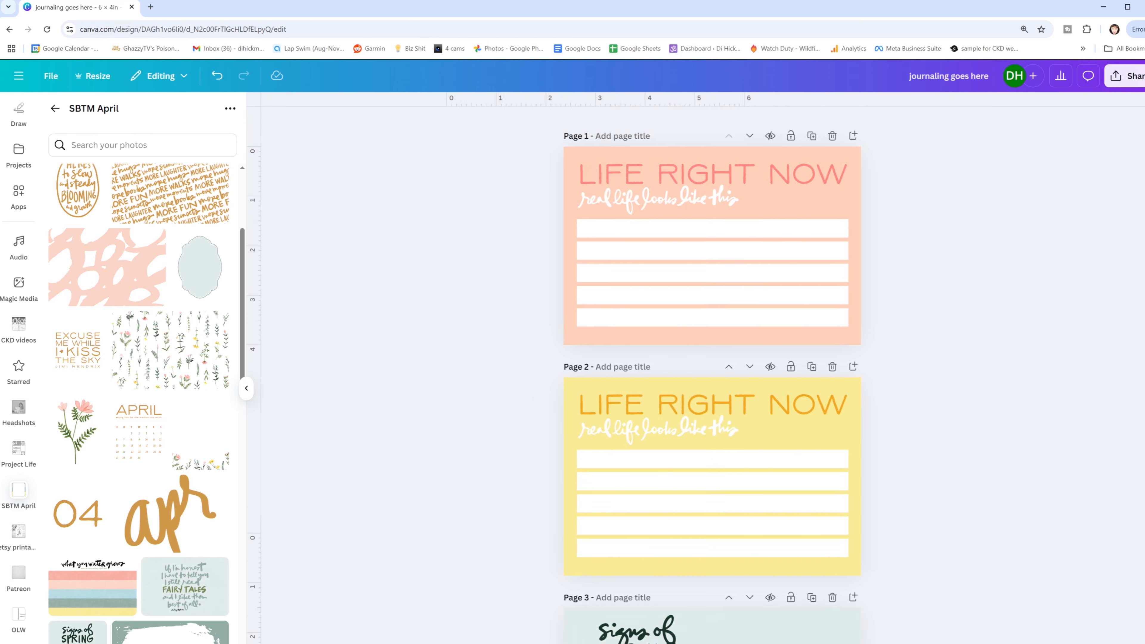
pyautogui.scroll(-2, 924, 492)
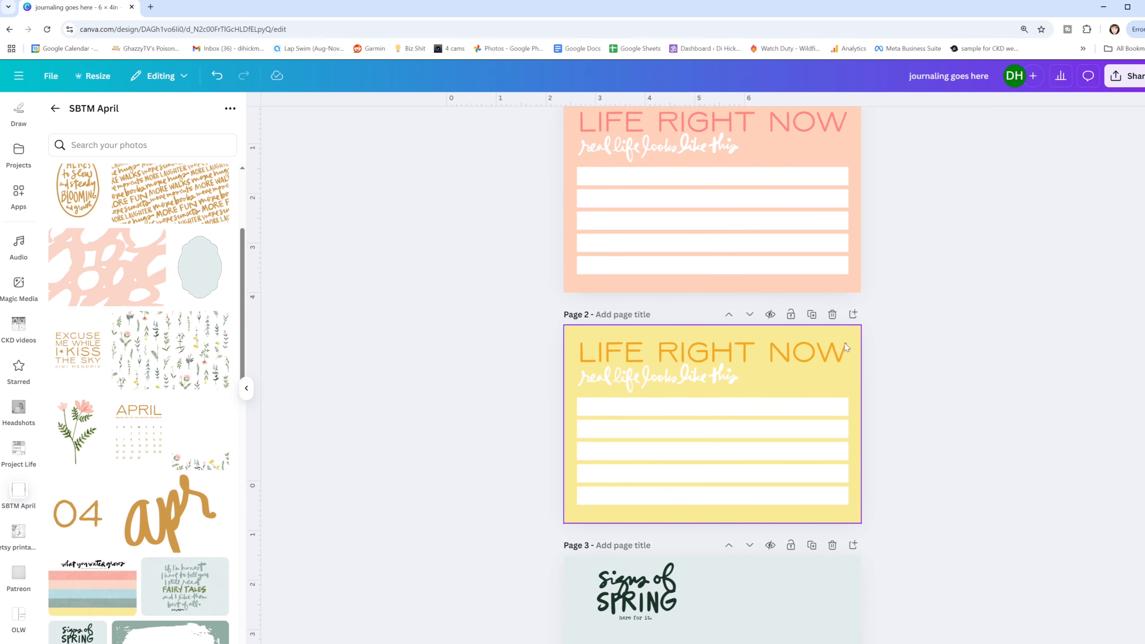
pyautogui.click(833, 314)
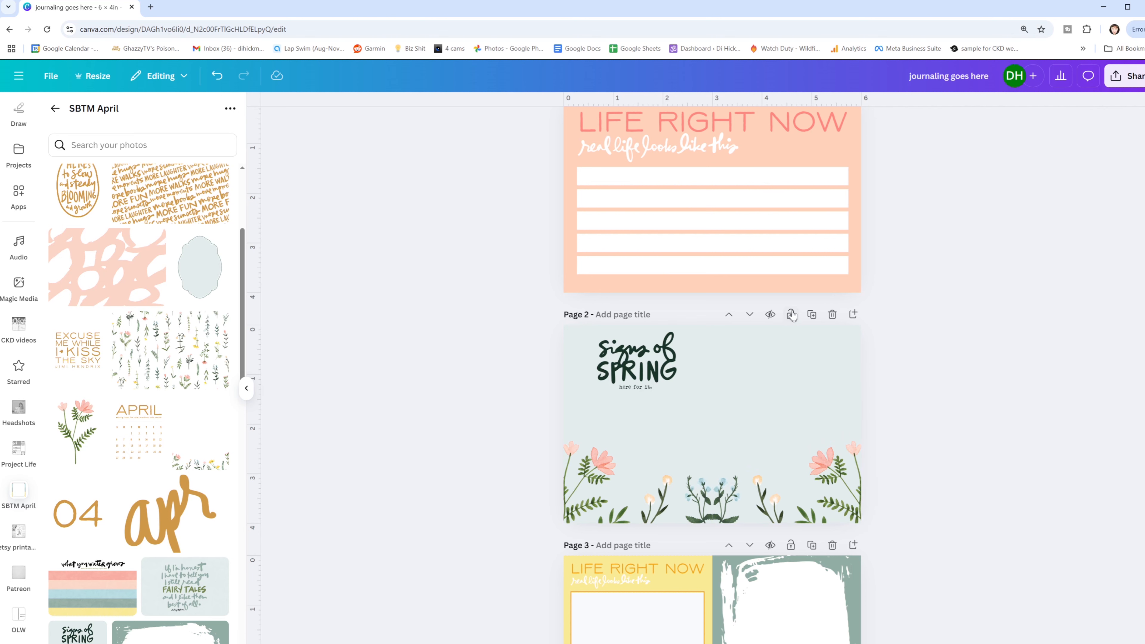
# - Recolor page 3's yellow left half to the pale blue document color and remove the Life Right Now lettering's background
pyautogui.scroll(-6, 789, 463)
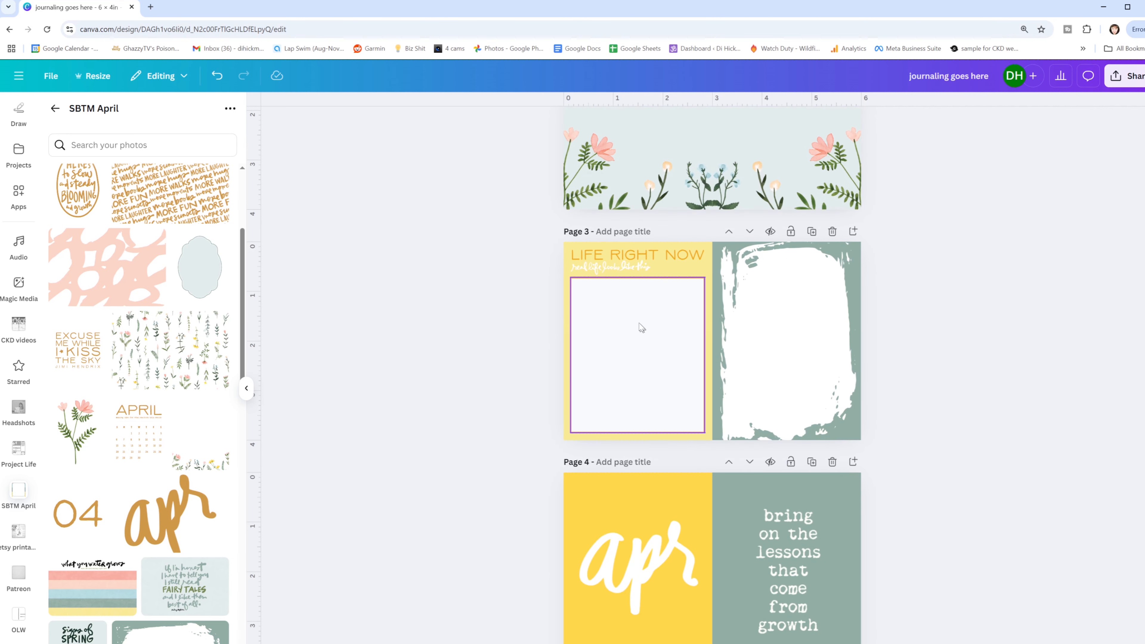
pyautogui.click(567, 437)
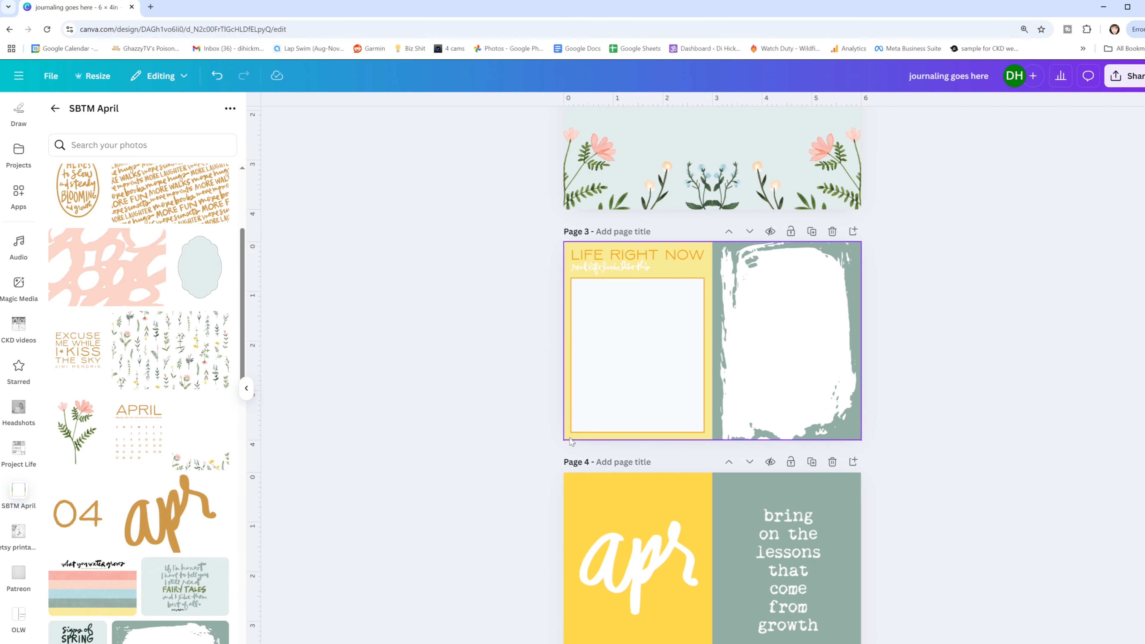
pyautogui.click(583, 129)
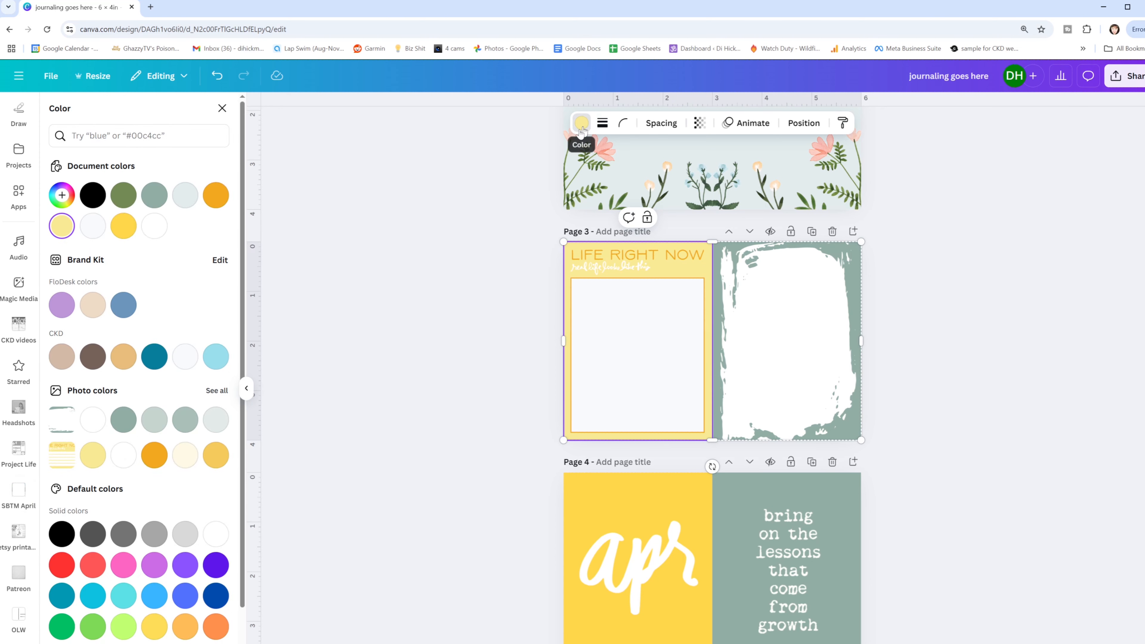
pyautogui.click(185, 195)
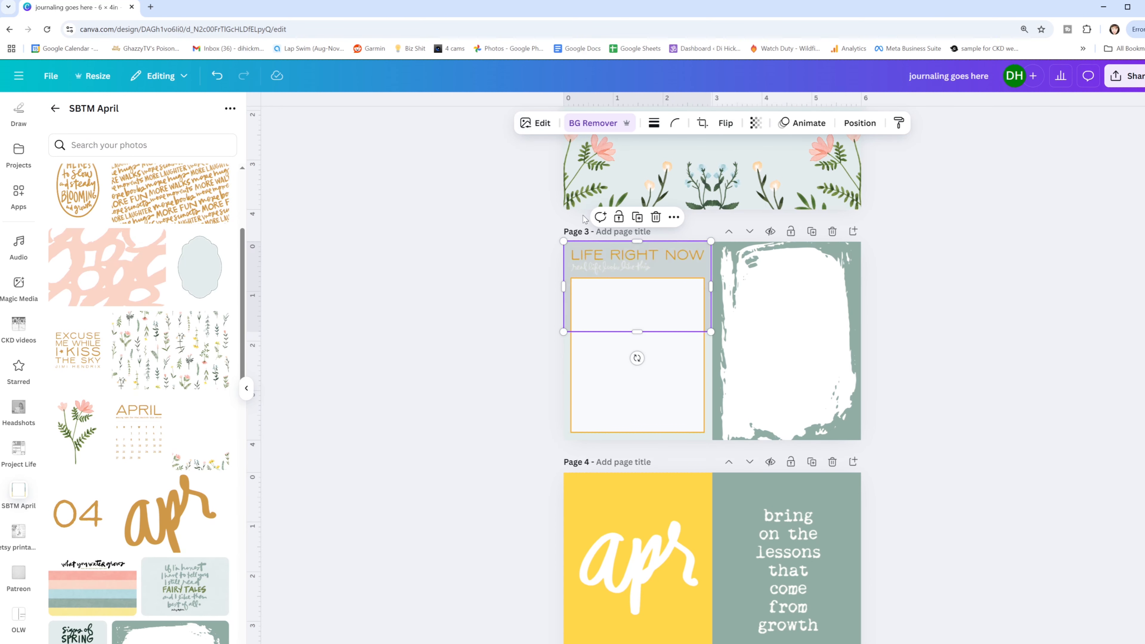
pyautogui.press('Delete')
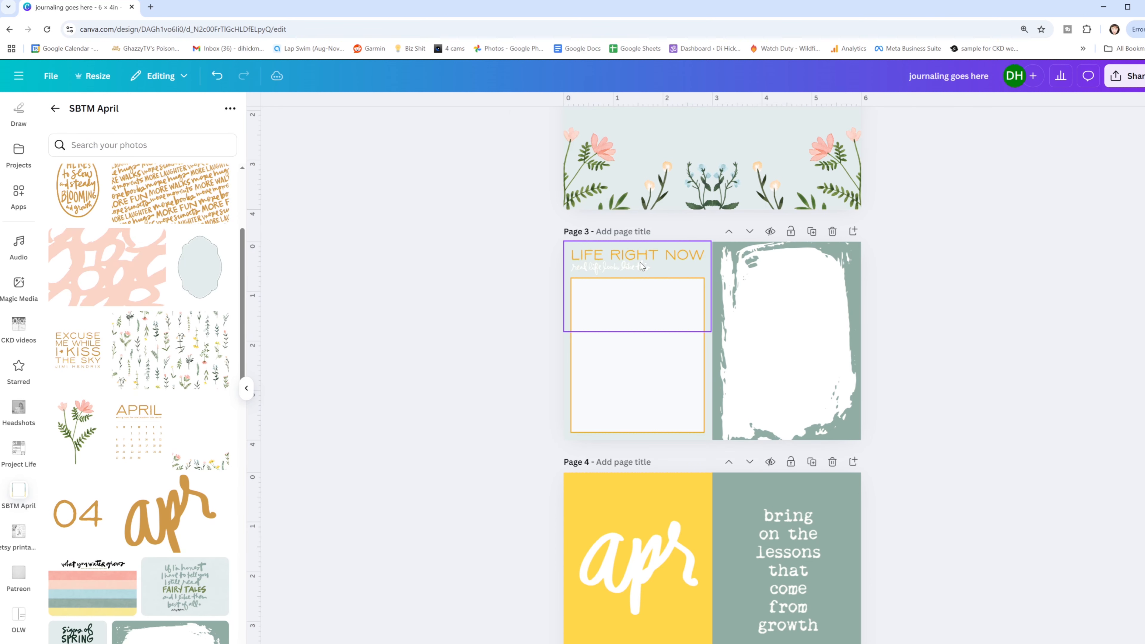
# - Change the border color of page 3's journaling box to the olive green document color
pyautogui.scroll(-1, 642, 266)
pyautogui.click(641, 297)
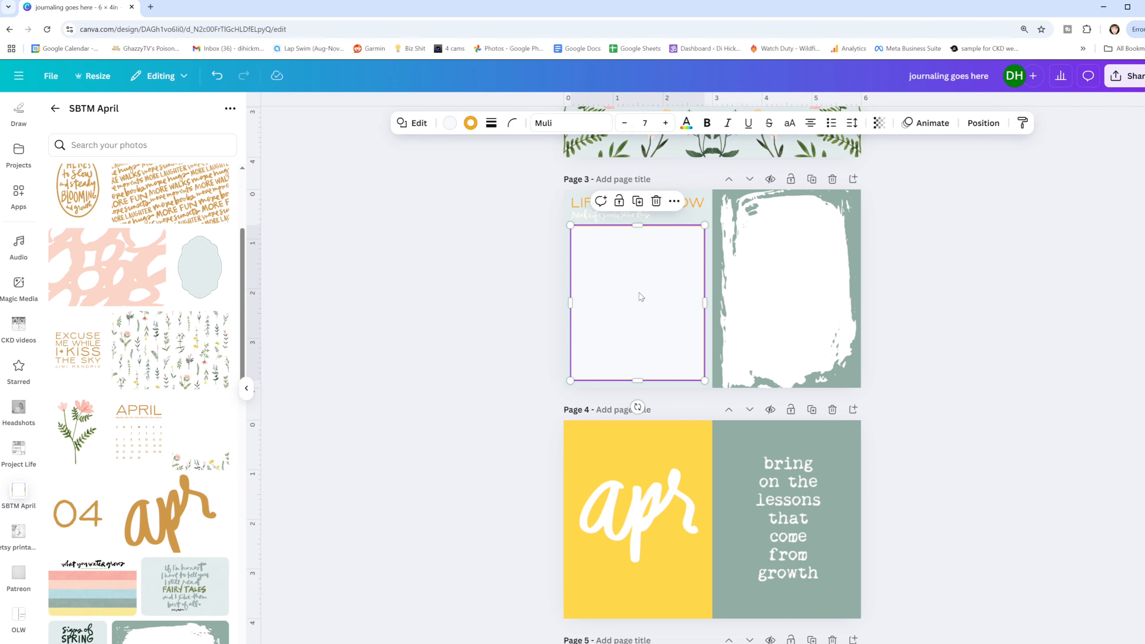
pyautogui.click(470, 122)
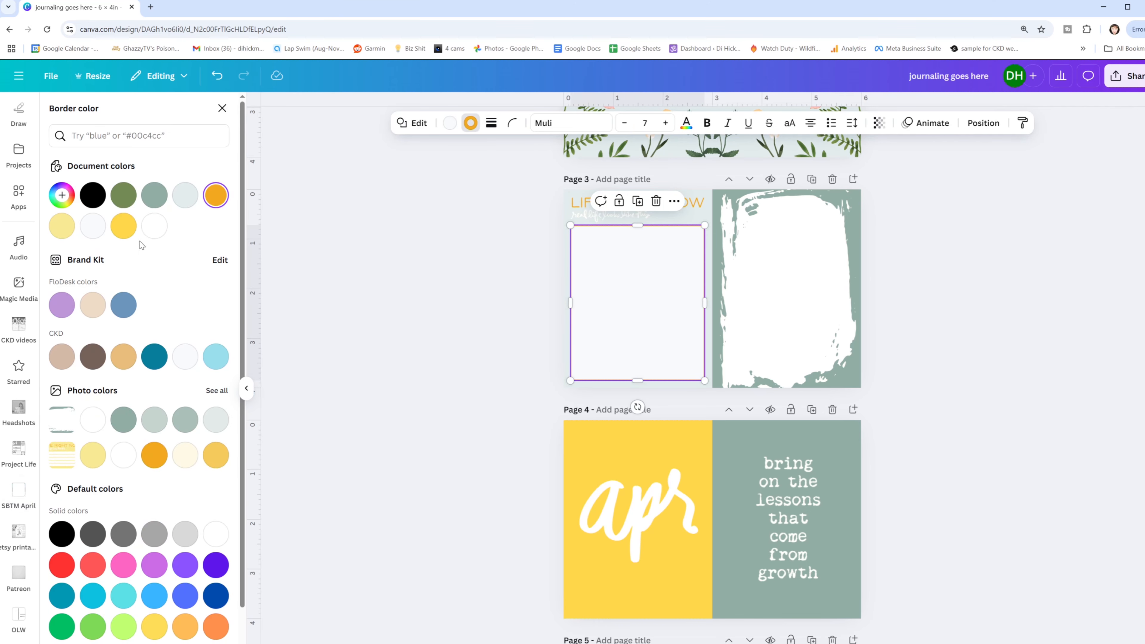
pyautogui.click(127, 198)
pyautogui.click(506, 234)
# - Delete the sage brushstroke image from page 3's right half, leaving the grid cell empty
pyautogui.click(609, 205)
pyautogui.click(548, 123)
pyautogui.click(375, 295)
pyautogui.click(798, 213)
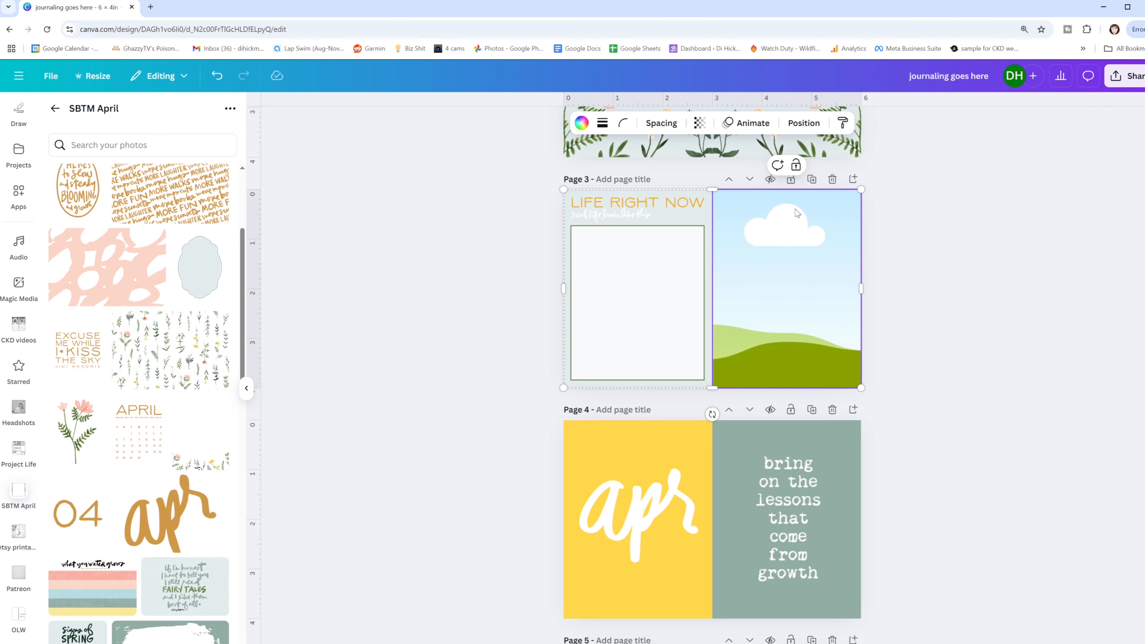
# - Recolor page 4's yellow left half to the olive green document color
pyautogui.scroll(-2, 631, 361)
pyautogui.click(618, 362)
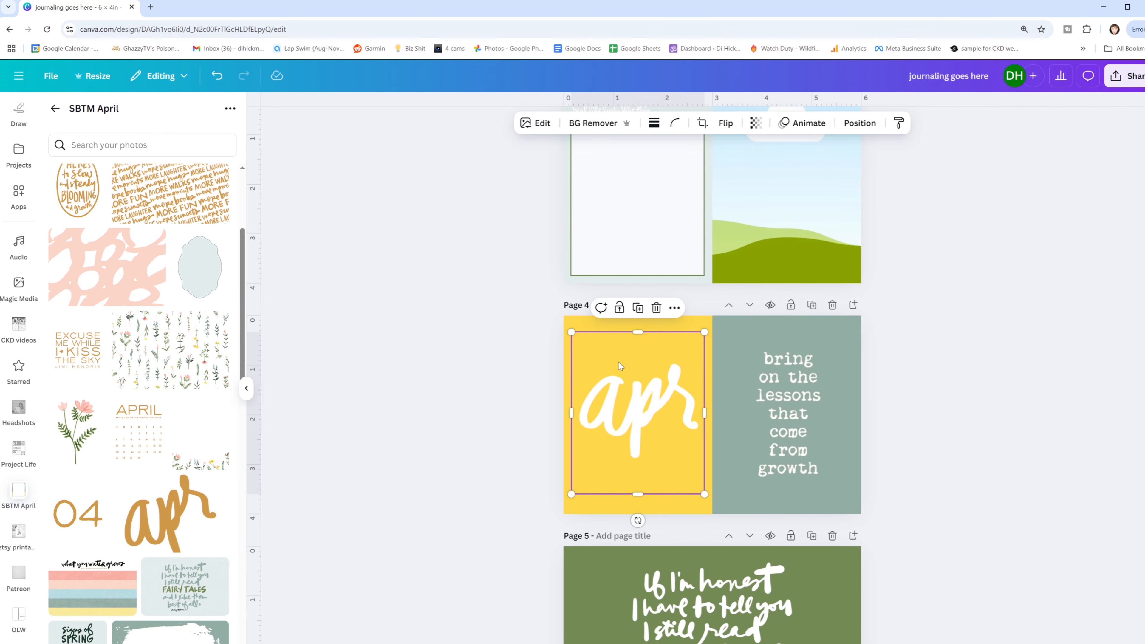
pyautogui.click(573, 317)
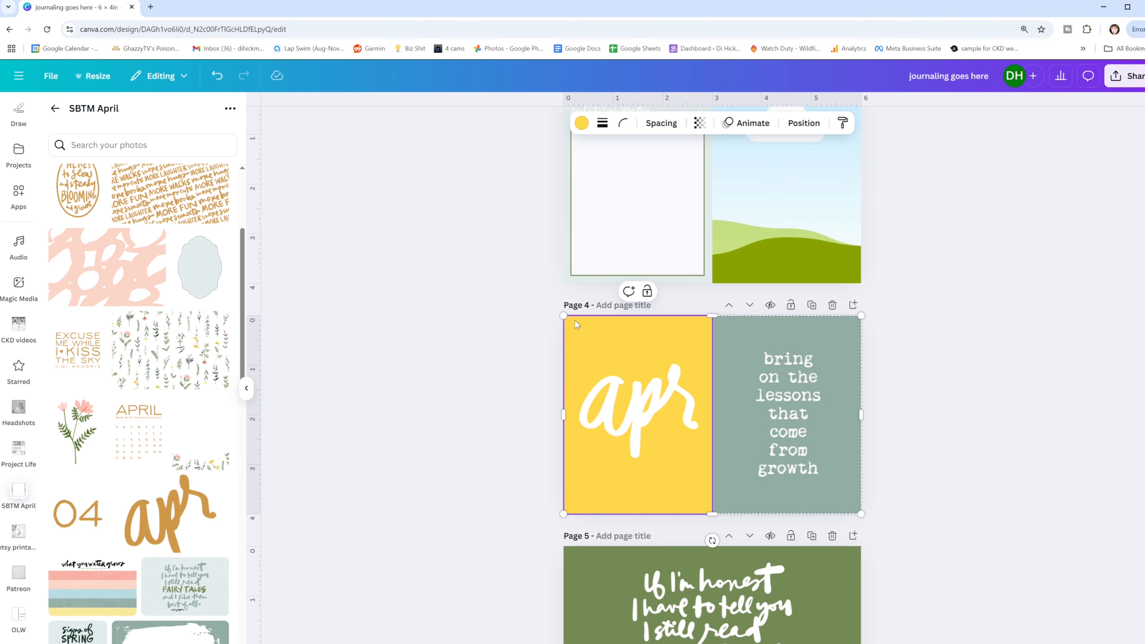
pyautogui.click(582, 122)
pyautogui.click(123, 195)
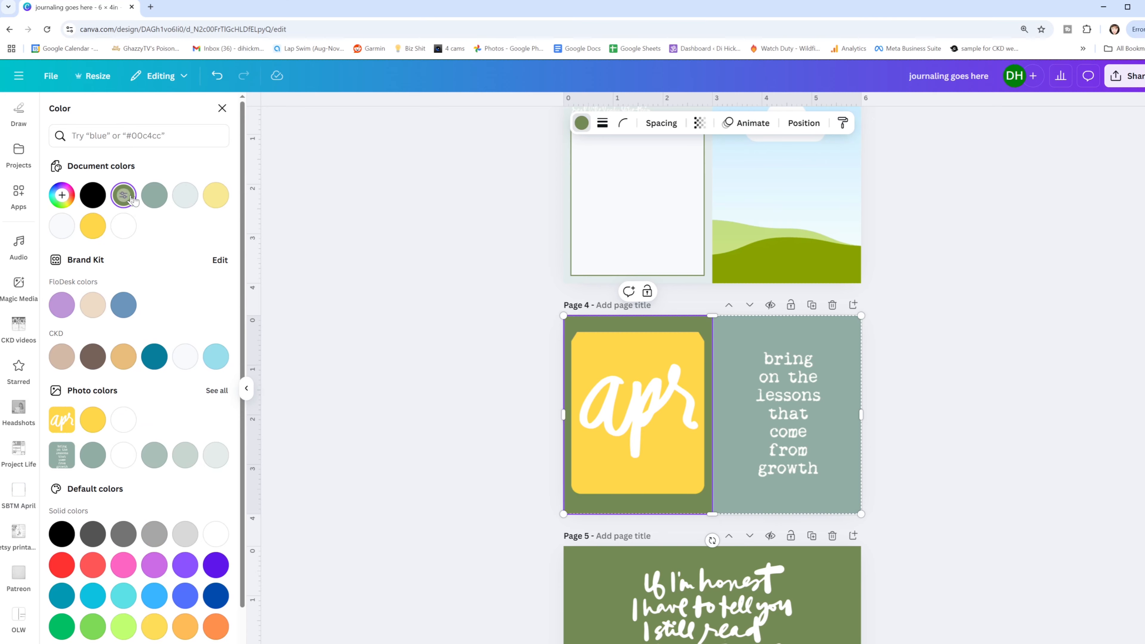
# - Remove the background of page 4's apr image and crop its top and bottom edges closer to the lettering
pyautogui.click(669, 390)
pyautogui.click(594, 123)
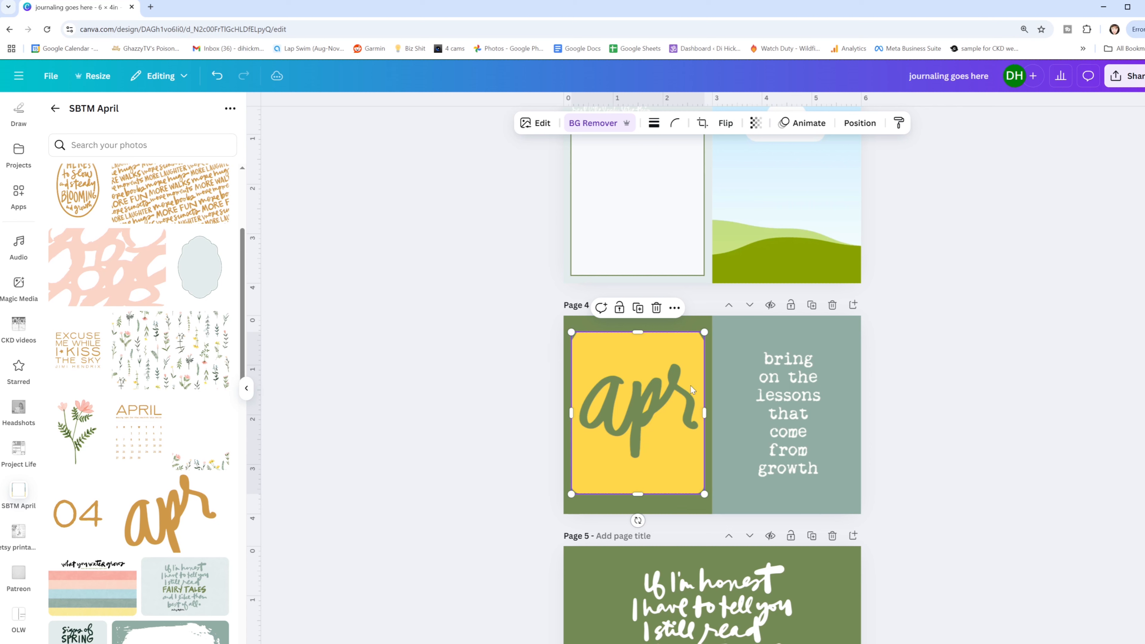
pyautogui.moveTo(637, 333); pyautogui.dragTo(637, 347)
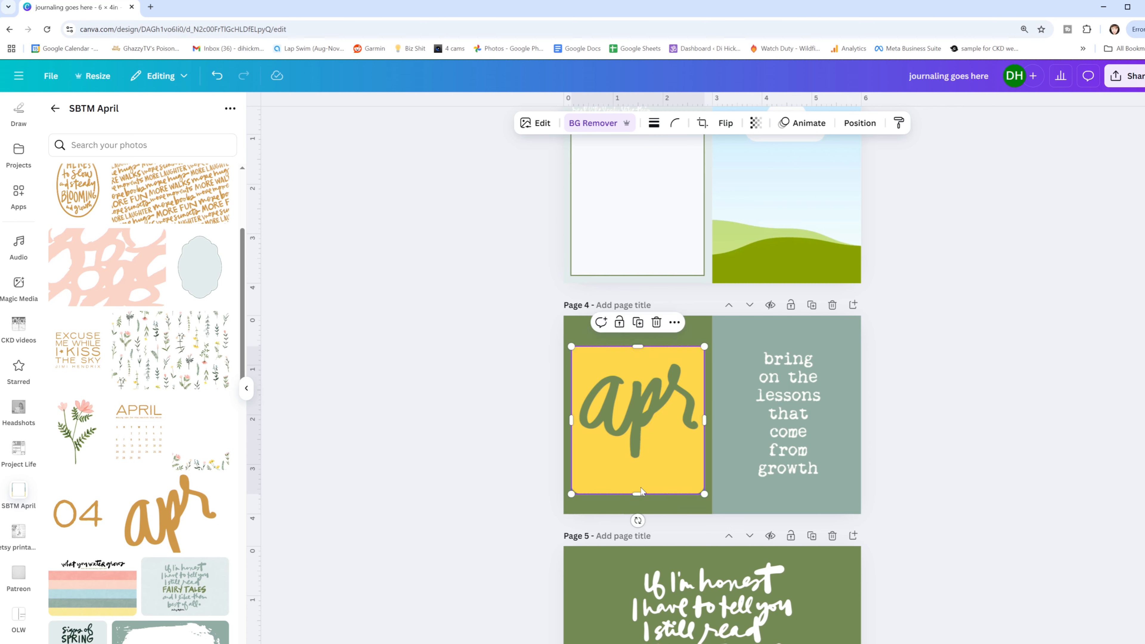
pyautogui.moveTo(638, 494); pyautogui.dragTo(640, 478)
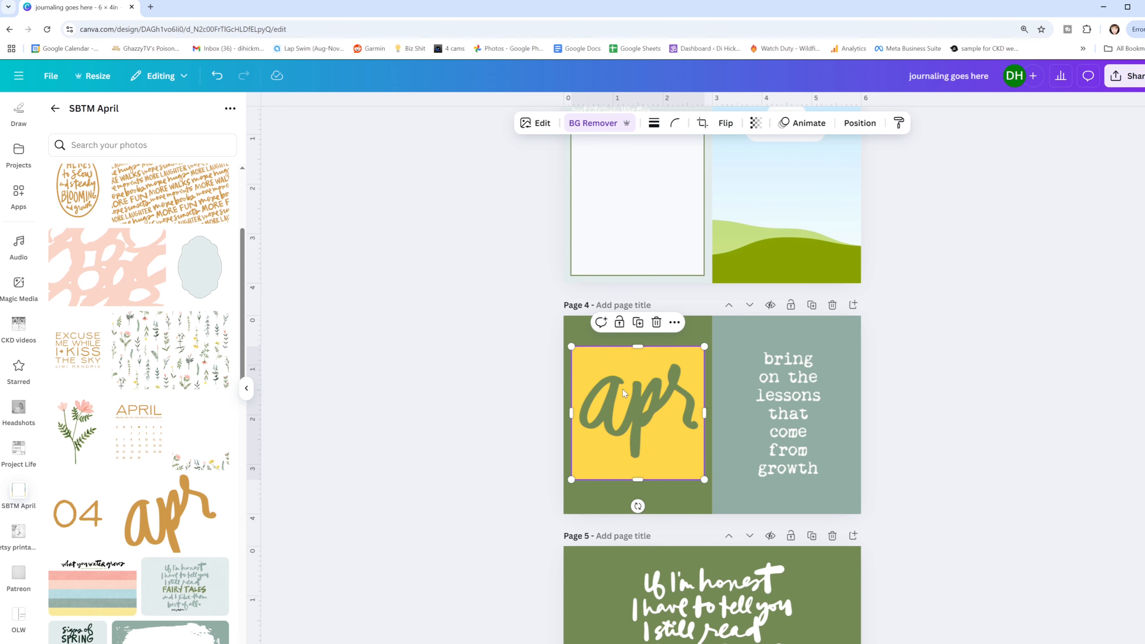
# - Try filling page 4's left half with the apr image's yellow photo color
pyautogui.click(585, 337)
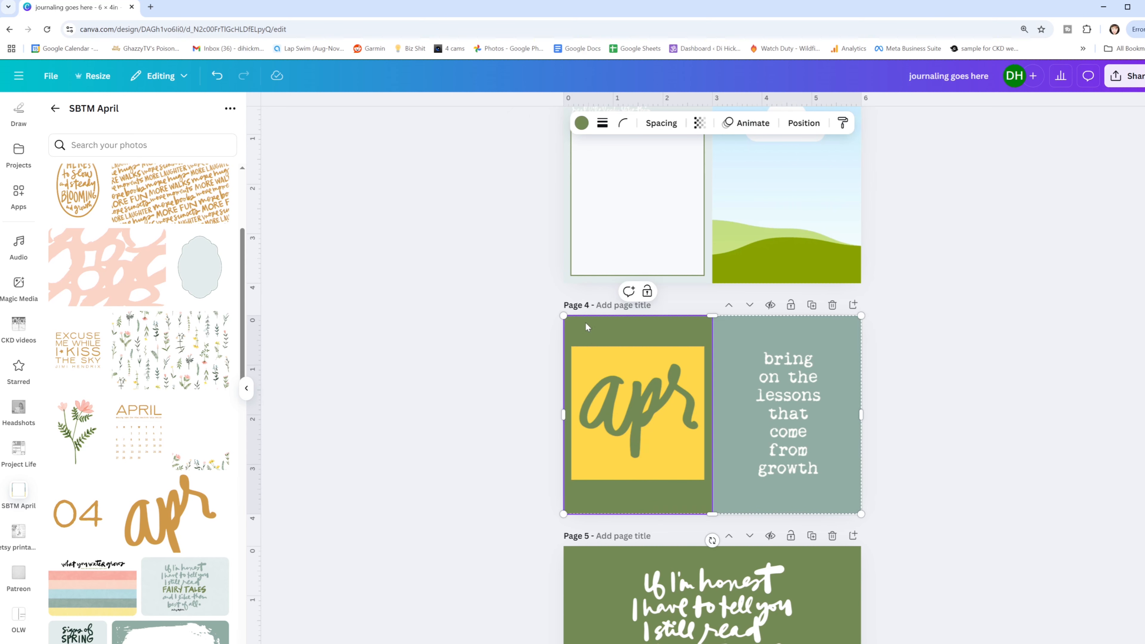
pyautogui.click(581, 123)
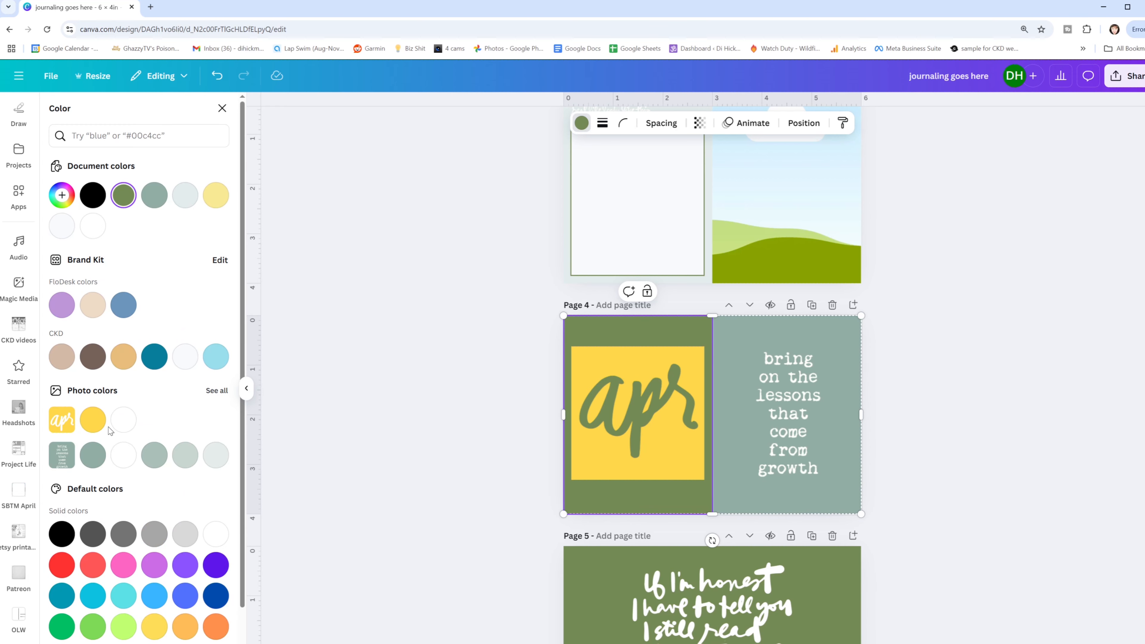
pyautogui.click(93, 420)
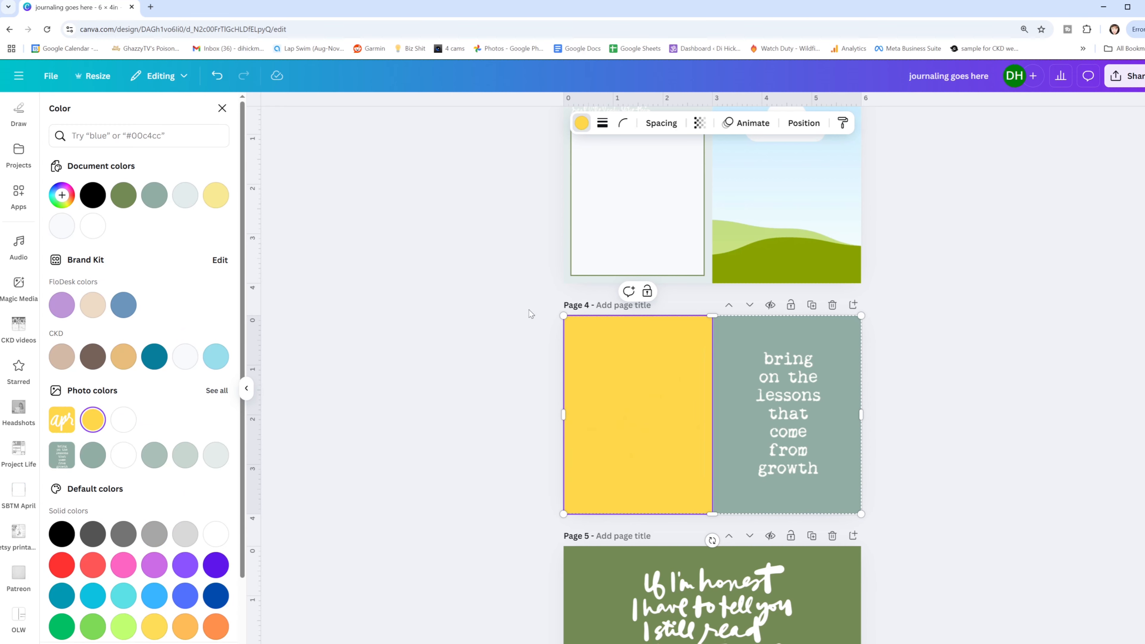
pyautogui.hotkey('ctrl', 'z')
pyautogui.click(630, 399)
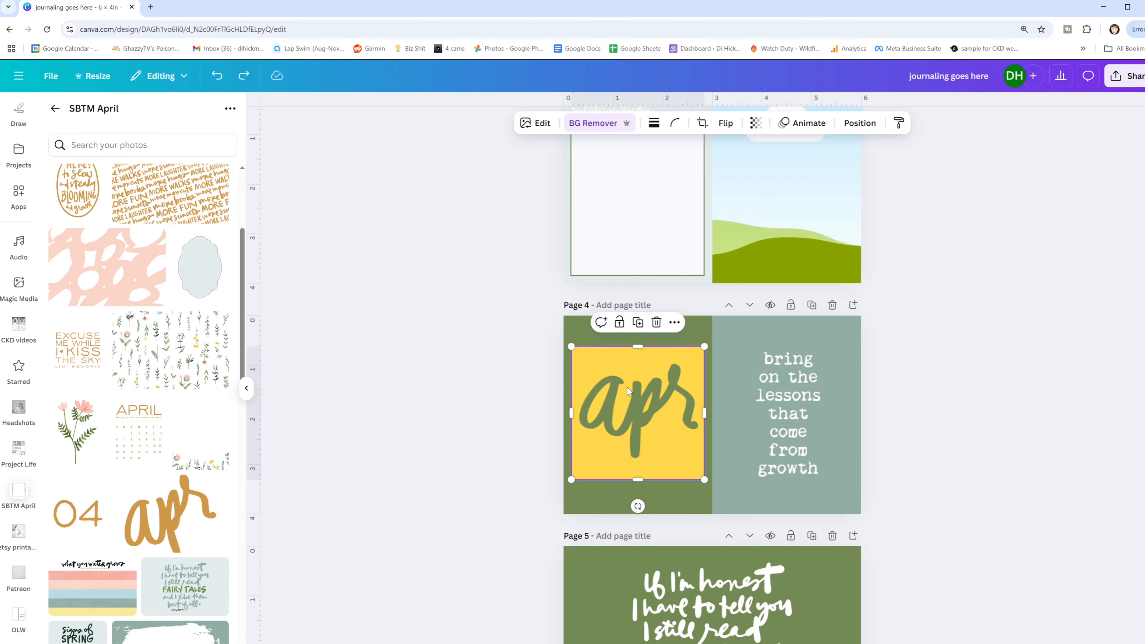
# - Recolor page 4's green left half to the yellow photo color #fed749
pyautogui.click(571, 334)
pyautogui.click(582, 123)
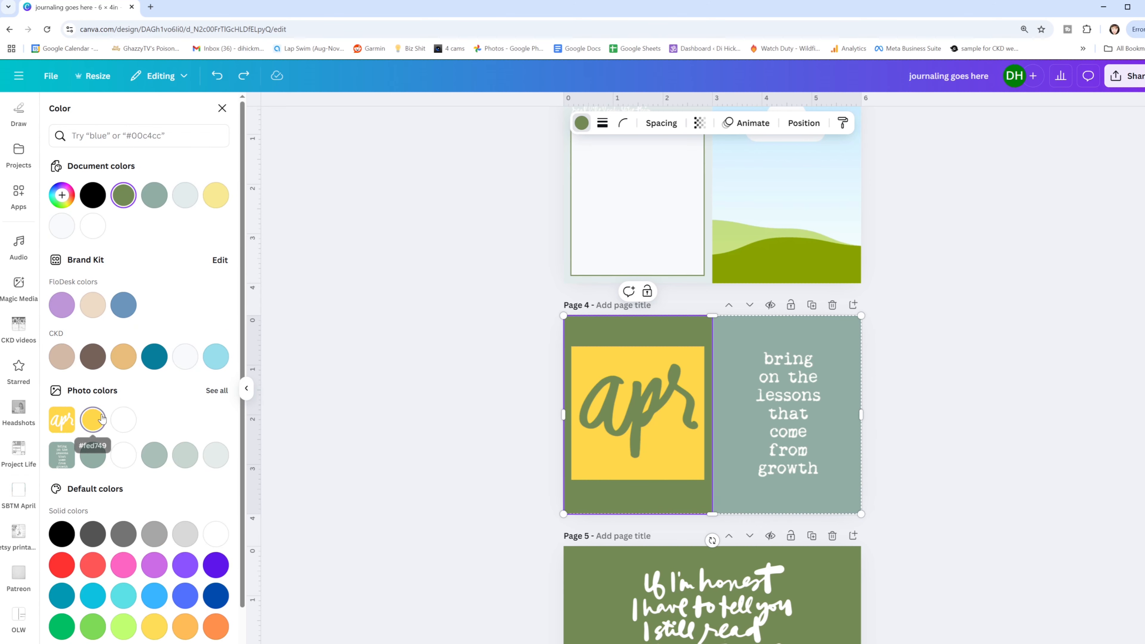
pyautogui.click(92, 420)
# - Add a square to page 4's left half, enlarge it to about 1.76 × 1.61 in, and fill it with olive green #748a55
pyautogui.hotkey('ctrl', 'z')
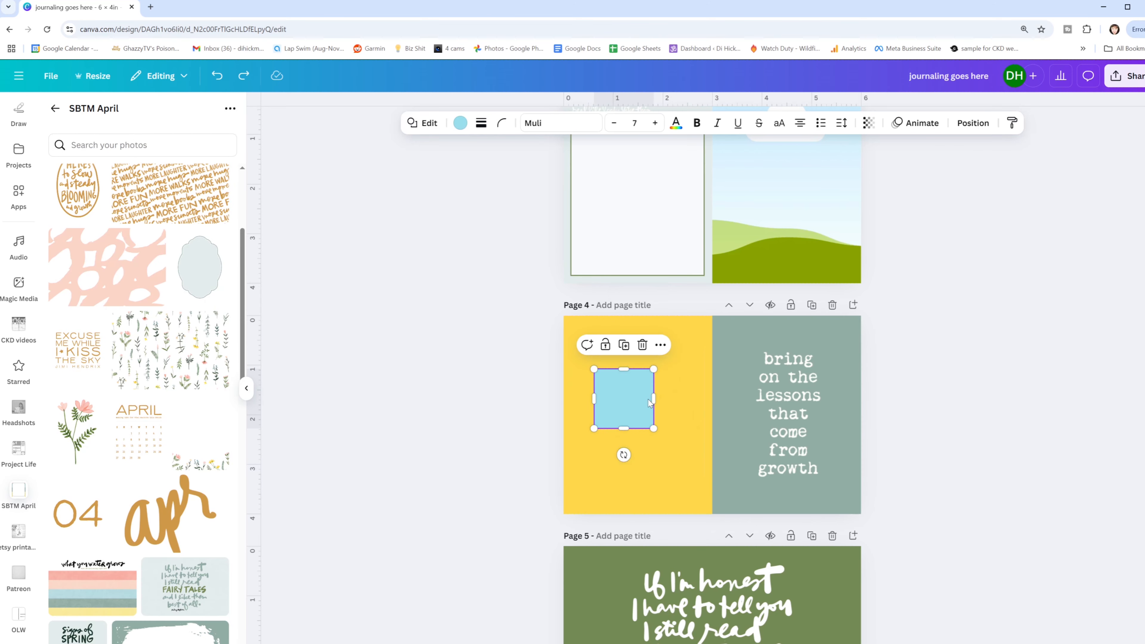
pyautogui.moveTo(655, 396); pyautogui.dragTo(681, 397)
pyautogui.moveTo(635, 428); pyautogui.dragTo(637, 448)
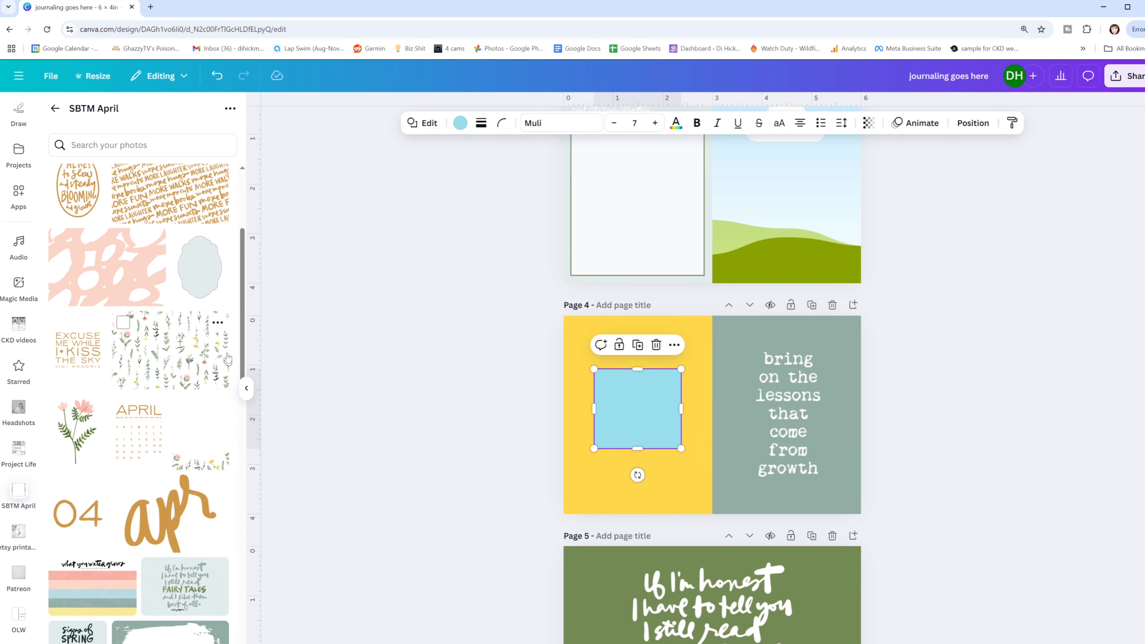
pyautogui.click(456, 125)
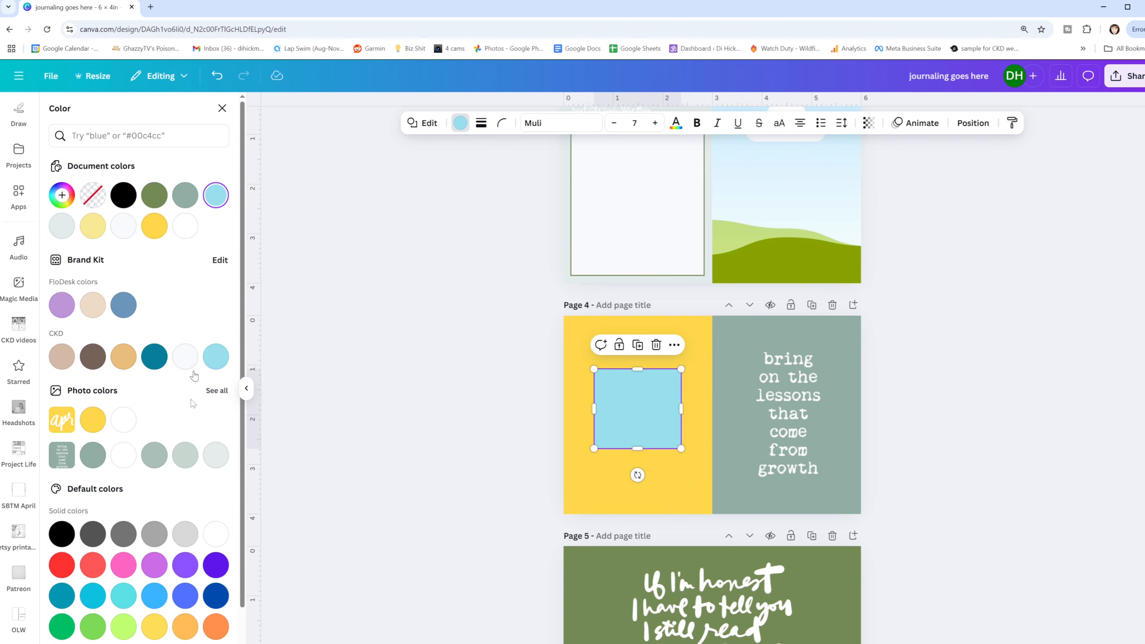
pyautogui.click(155, 195)
# - Move the green square behind the apr image and stretch it to about 2.59 × 1.88 in so it fills the cut-out lettering
pyautogui.click(986, 124)
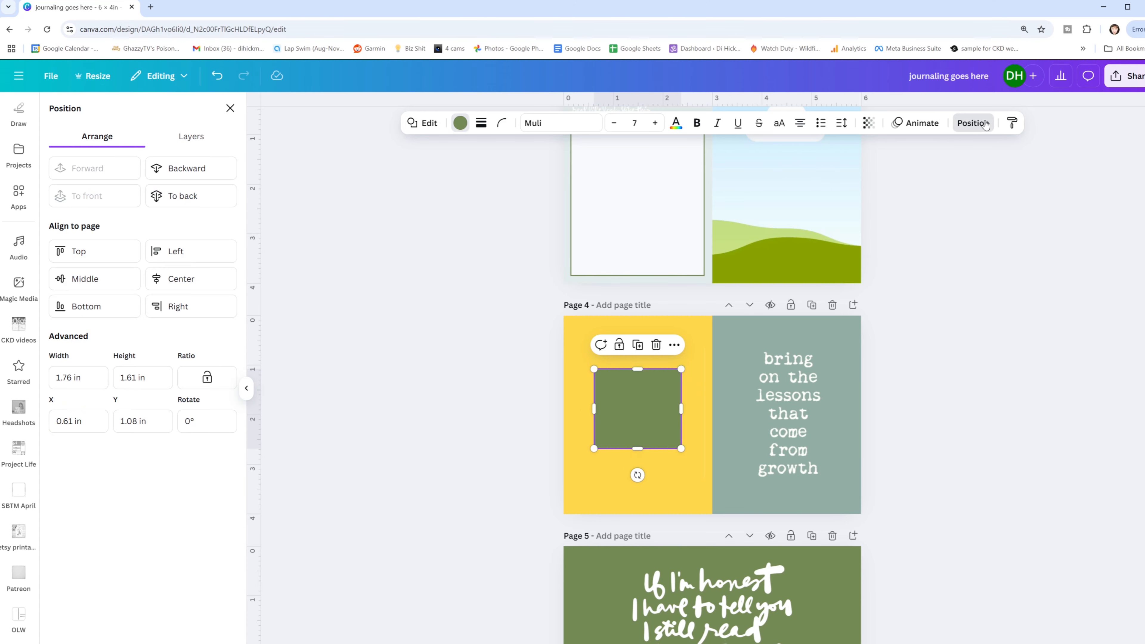
pyautogui.click(186, 168)
pyautogui.moveTo(594, 407); pyautogui.dragTo(576, 408)
pyautogui.moveTo(681, 409); pyautogui.dragTo(703, 407)
pyautogui.moveTo(640, 369); pyautogui.dragTo(640, 355)
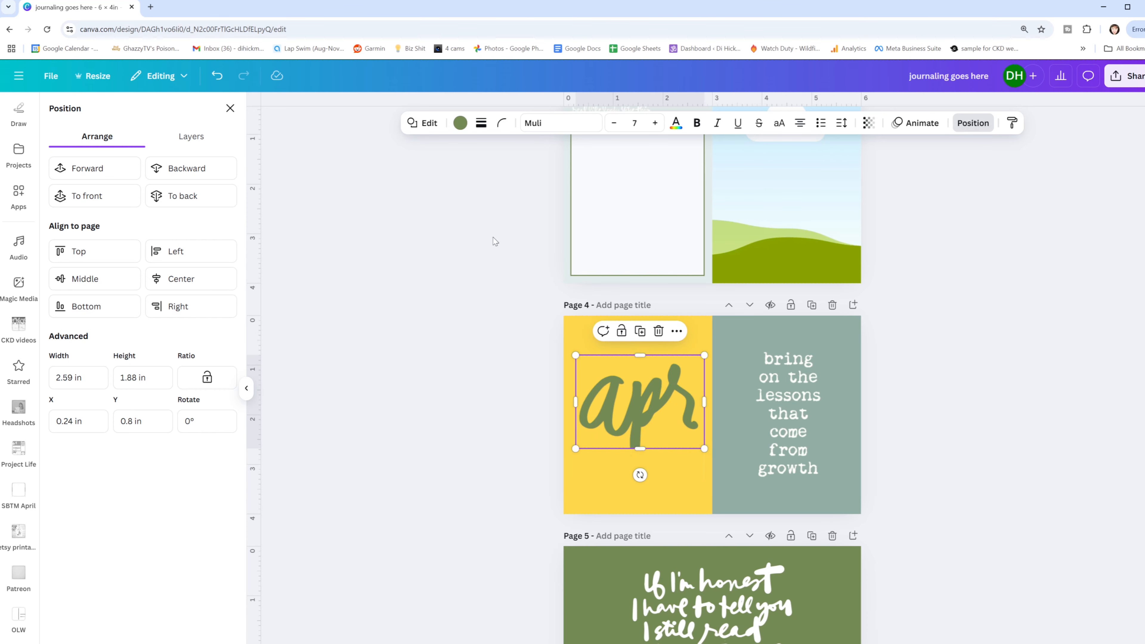
# - Try coloring the rectangle behind the apr lettering with the pink sampled from page 2's flower, #F9BCAF
pyautogui.click(459, 122)
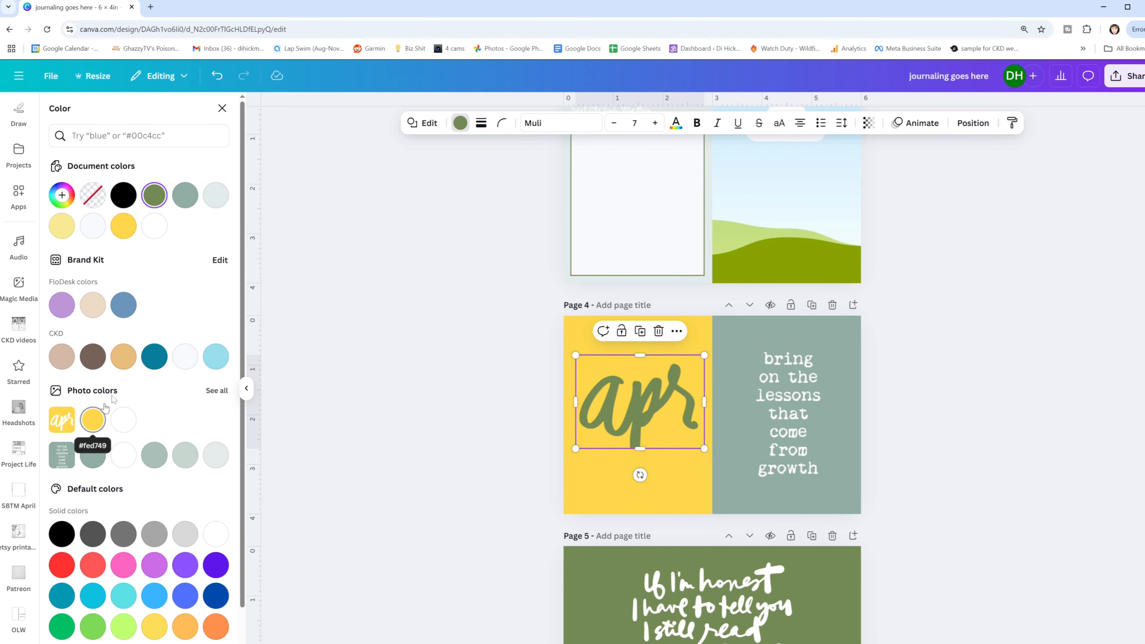
pyautogui.scroll(7, 519, 159)
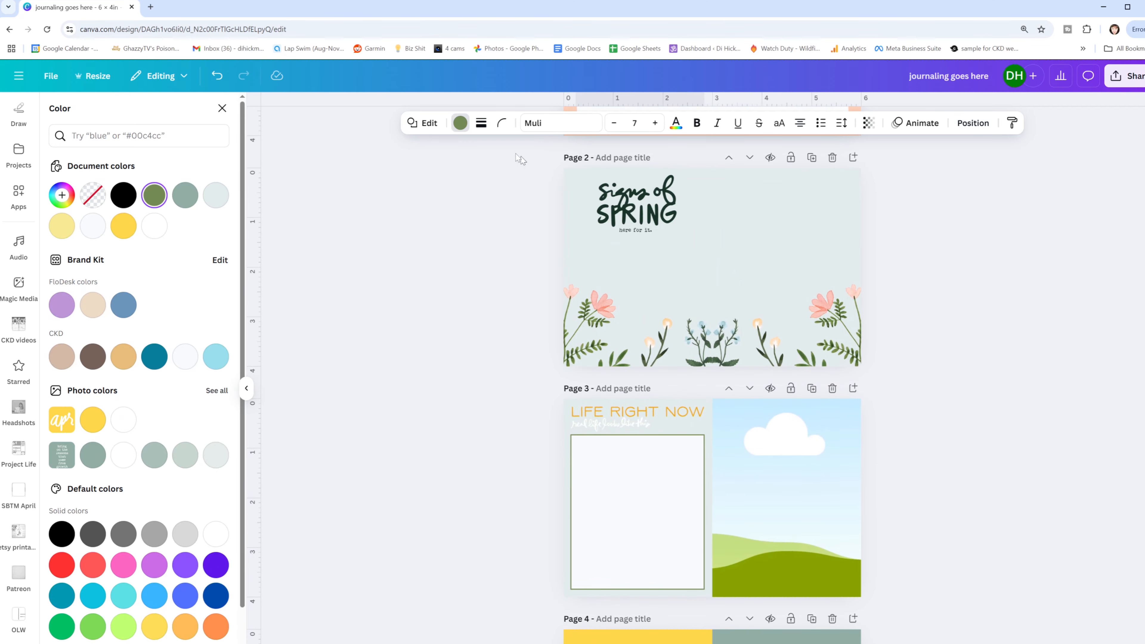
pyautogui.scroll(2, 686, 265)
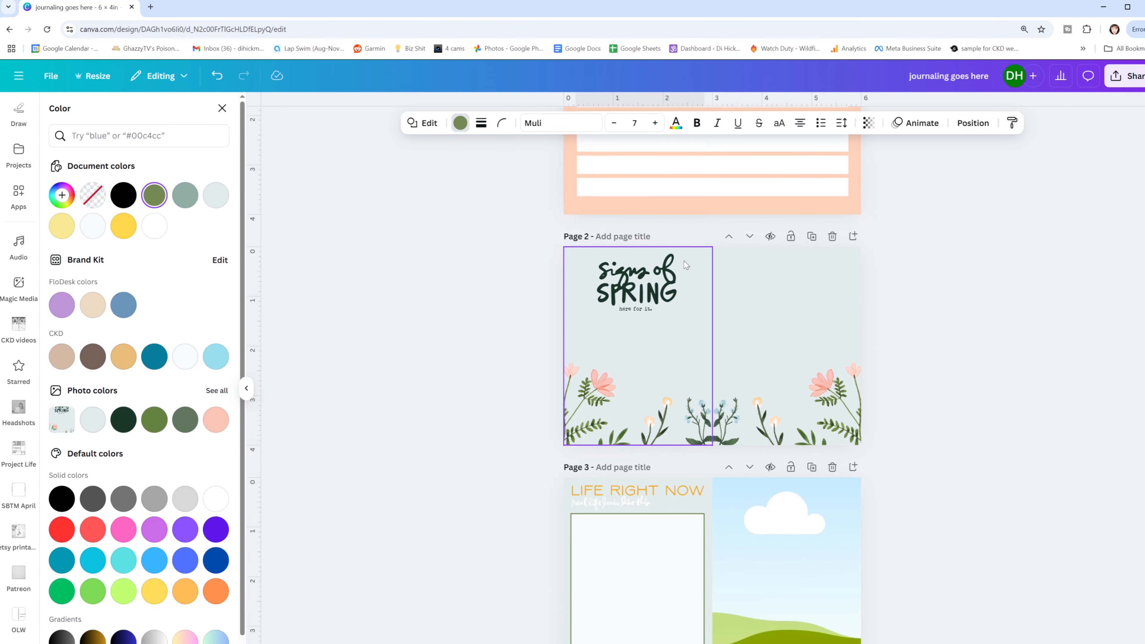
pyautogui.scroll(3, 504, 141)
pyautogui.scroll(-7, 514, 142)
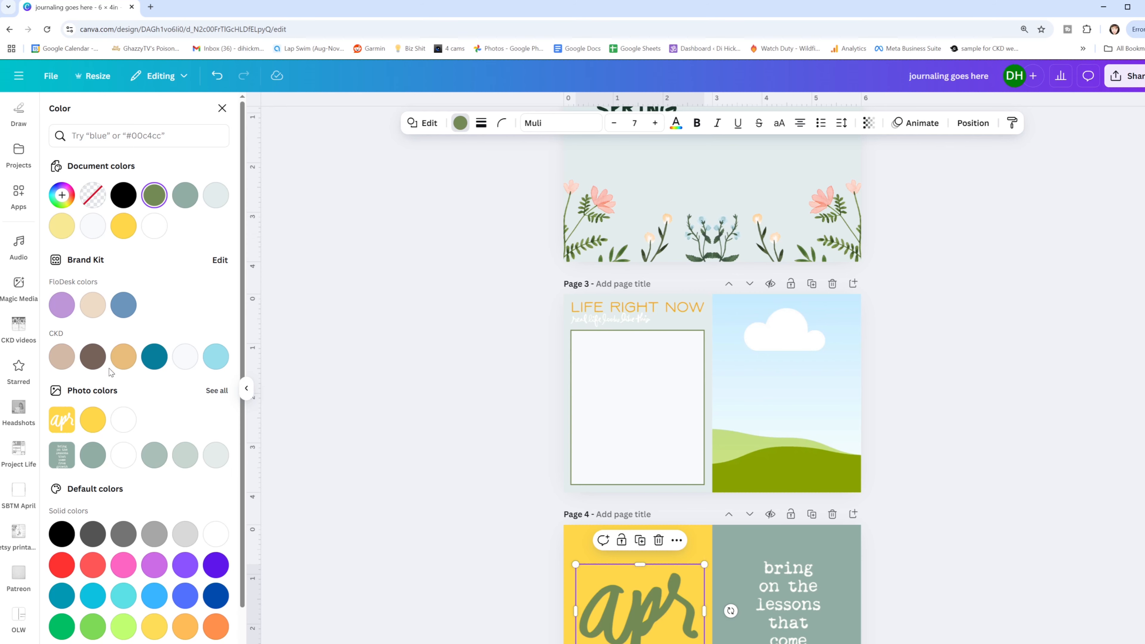
pyautogui.click(62, 195)
pyautogui.click(207, 342)
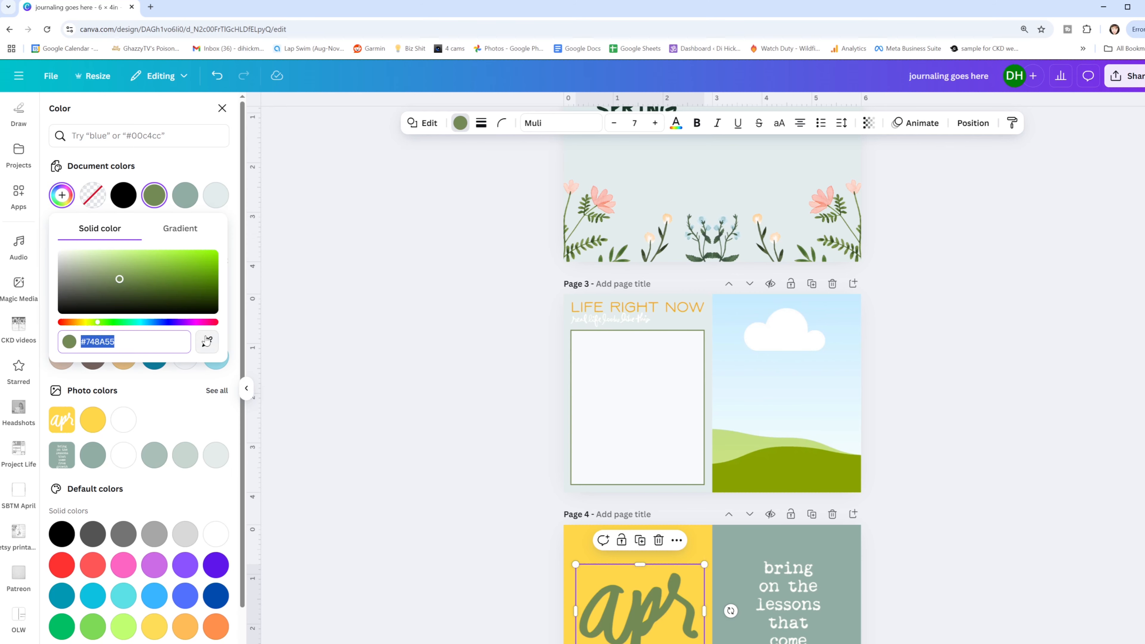
pyautogui.click(596, 202)
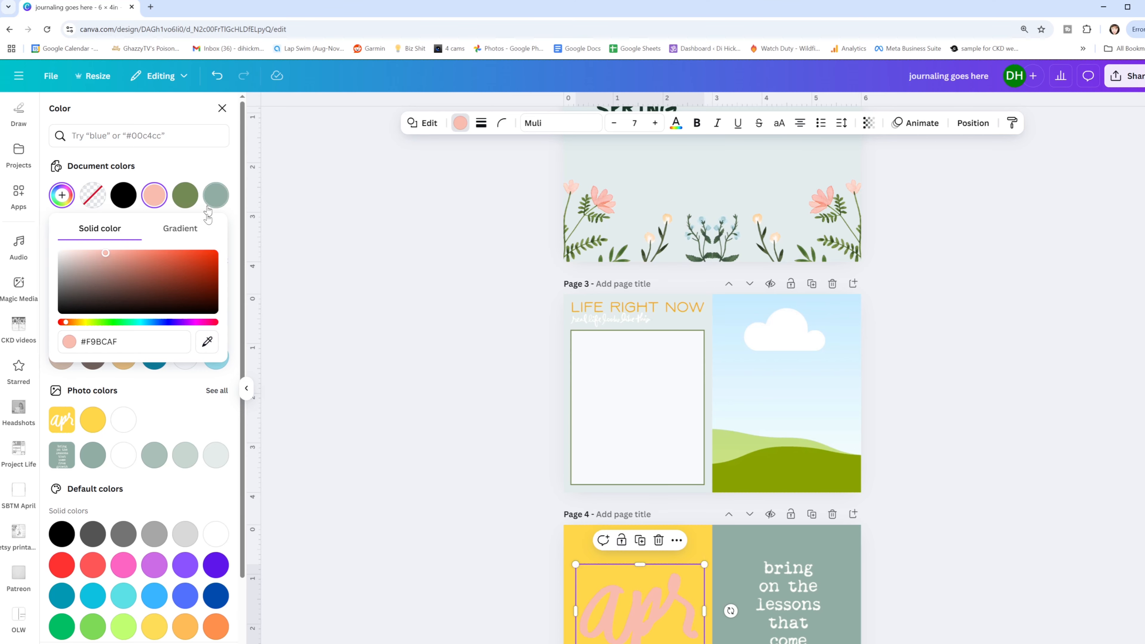
# - Recolor the rectangle behind the apr lettering with the orange sampled from page 3's LIFE RIGHT NOW title, #F2A91D
pyautogui.click(207, 341)
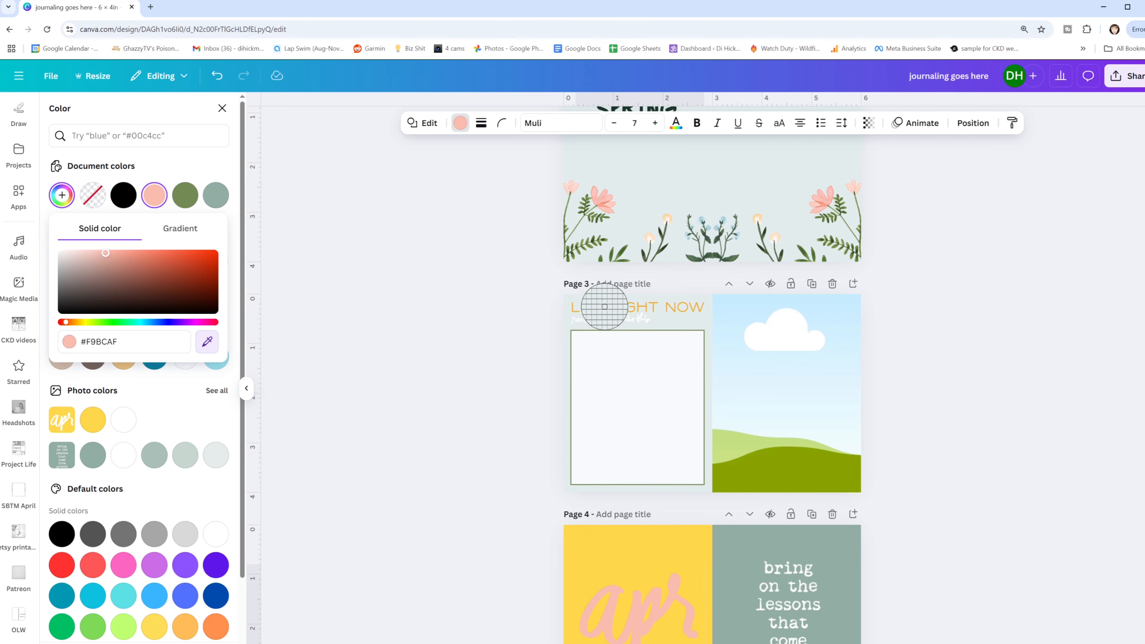
pyautogui.click(619, 303)
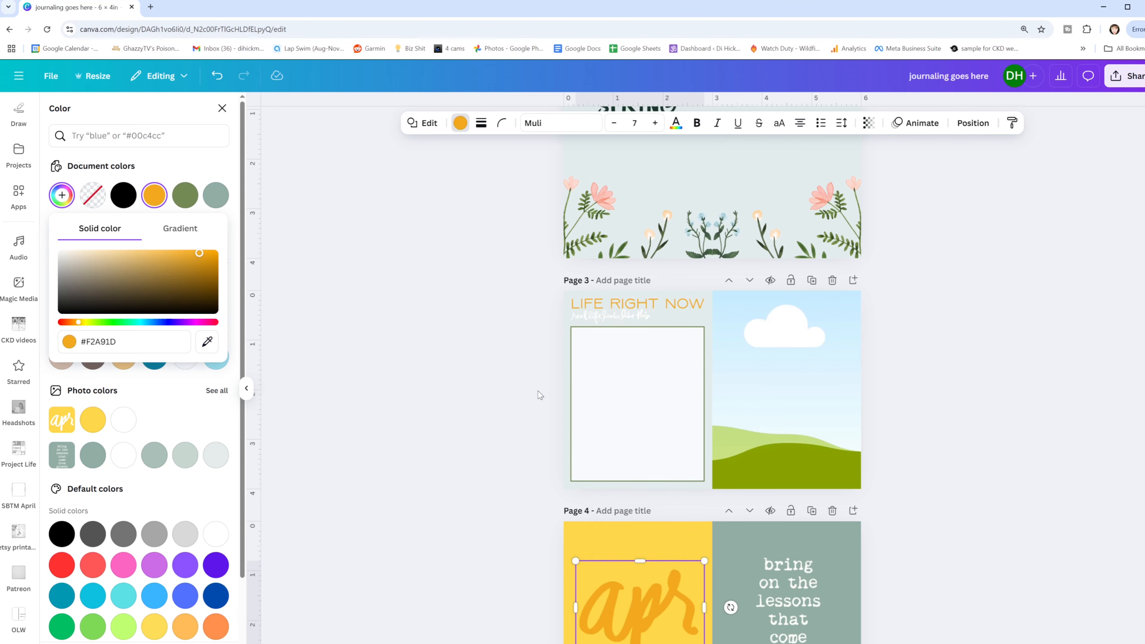
pyautogui.scroll(-5, 440, 343)
pyautogui.click(438, 348)
# - Review the remaining journal cards, including a grid overview of all the design's pages
pyautogui.scroll(-4, 440, 350)
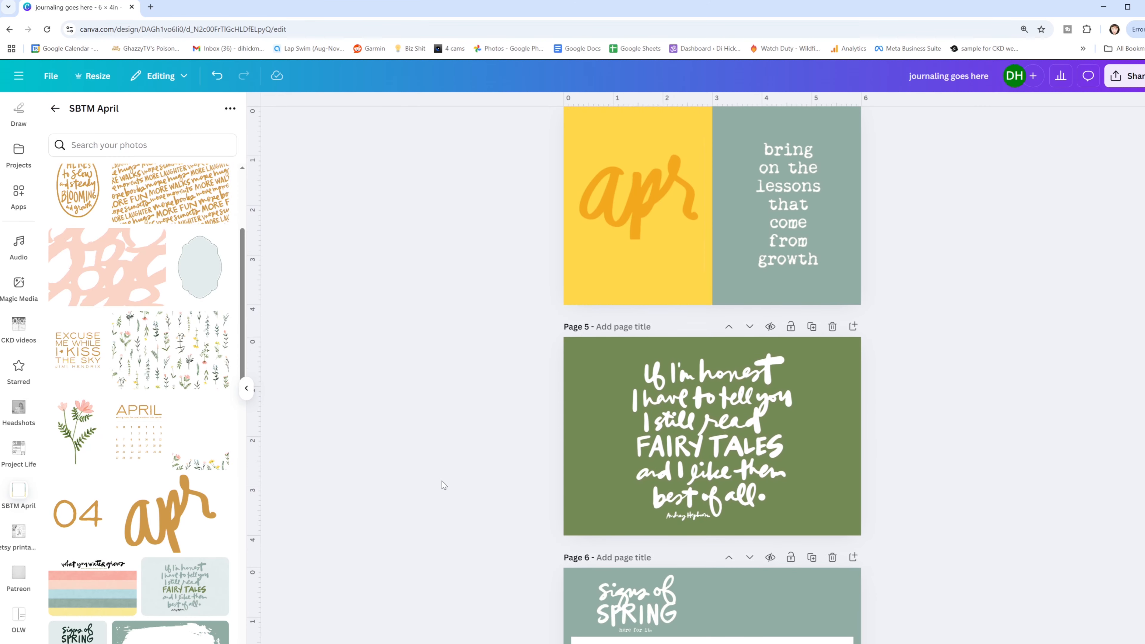
pyautogui.scroll(-8, 429, 397)
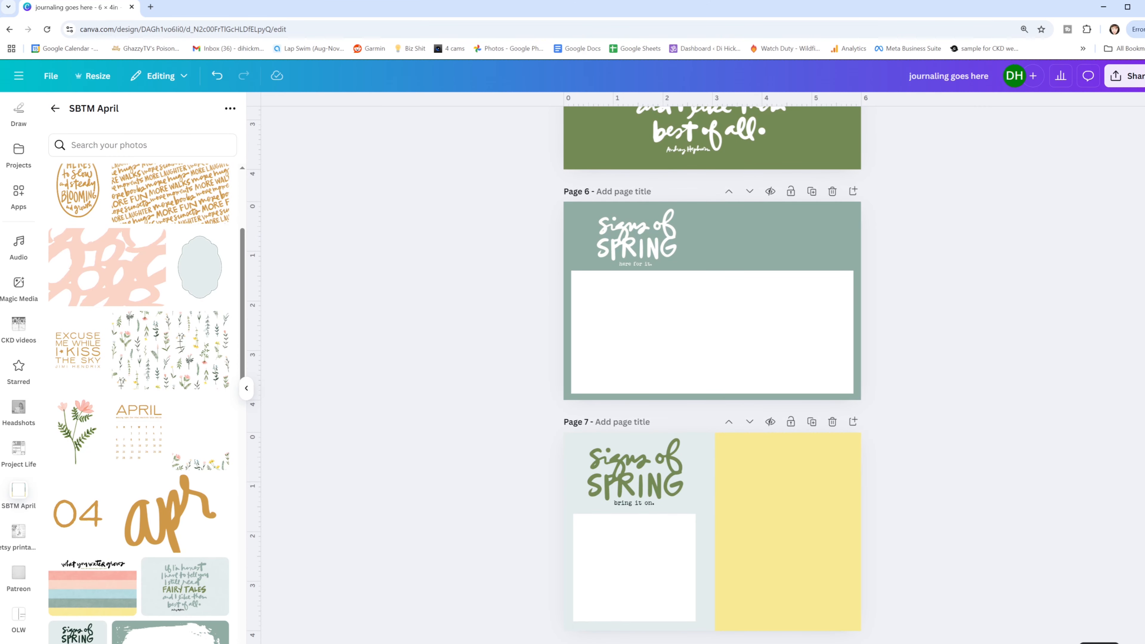
pyautogui.click(1098, 643)
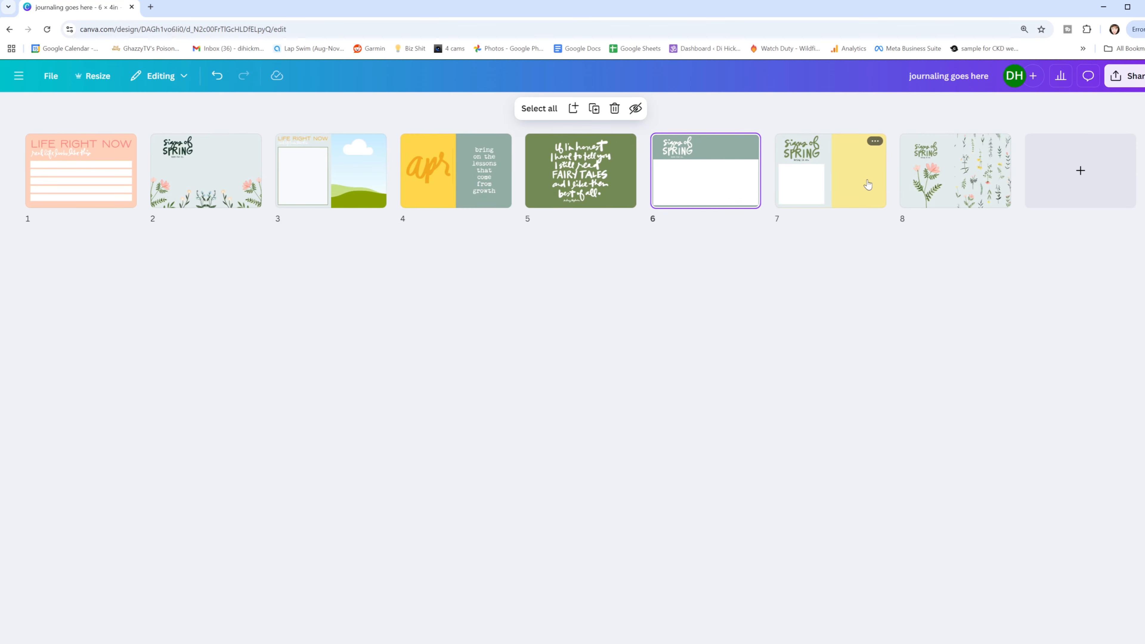
pyautogui.scroll(-5, 150, 532)
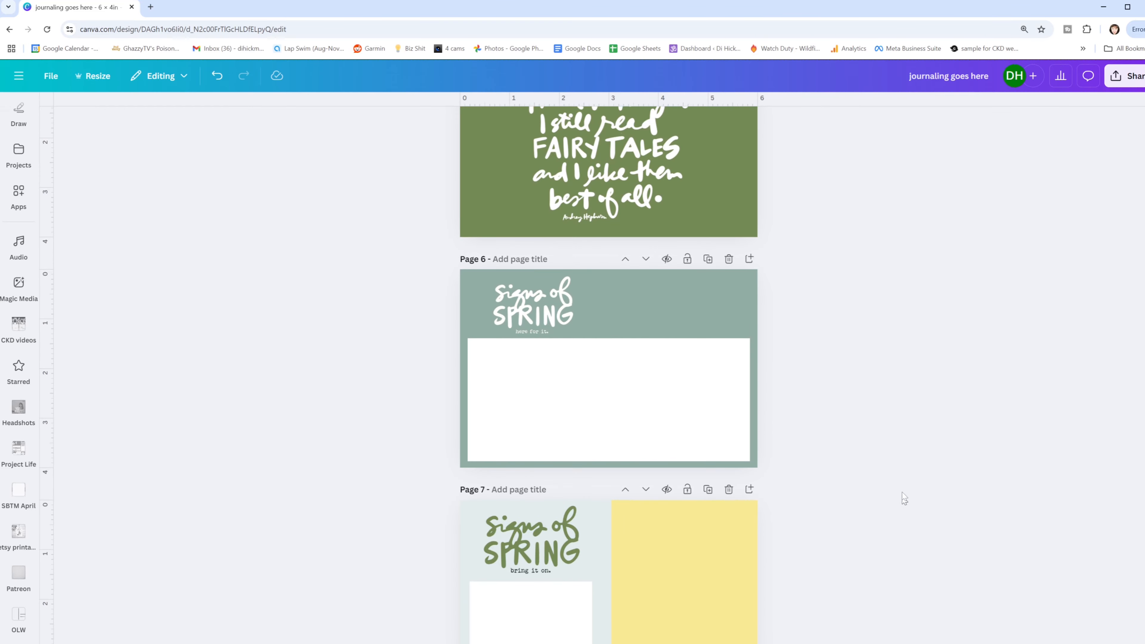
# - Select the LIFE RIGHT NOW card image on page 1
pyautogui.scroll(20, 904, 499)
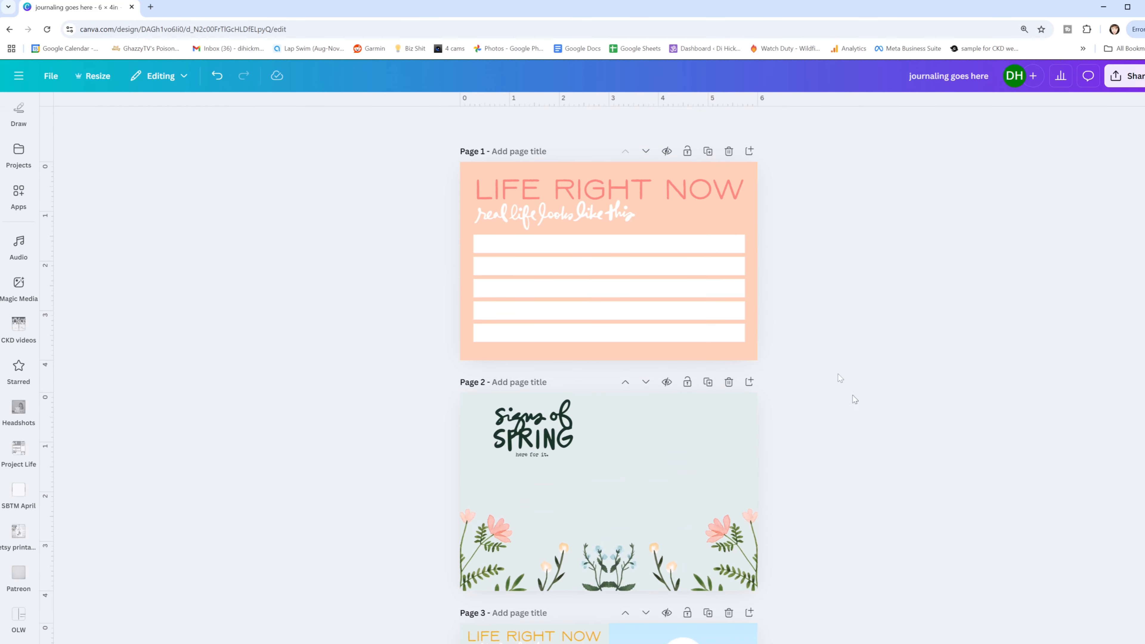
pyautogui.click(650, 221)
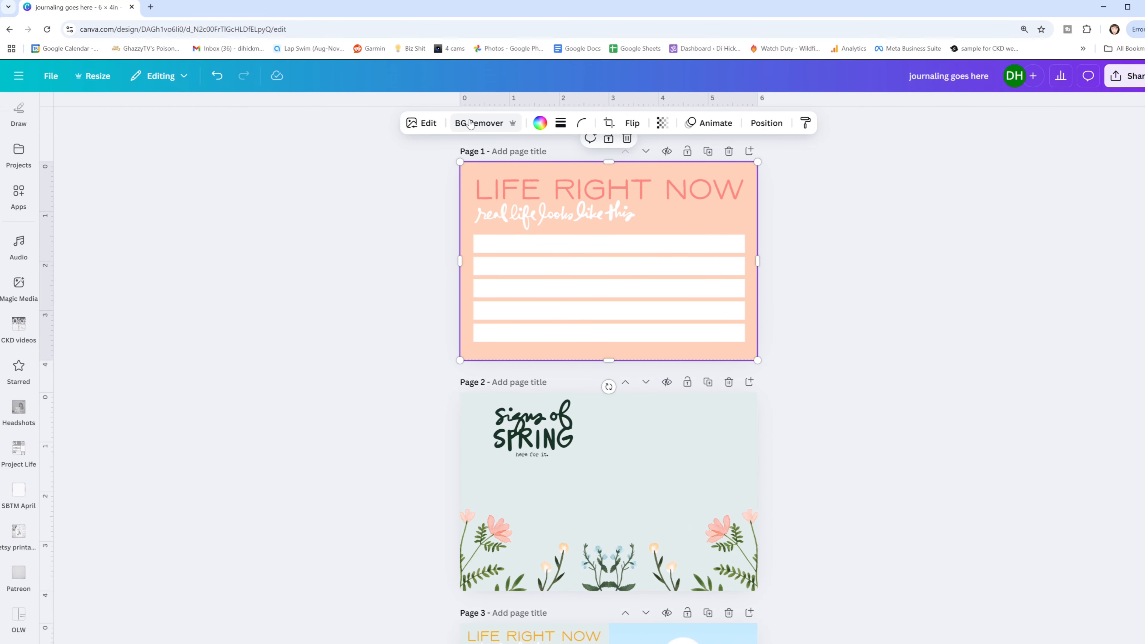